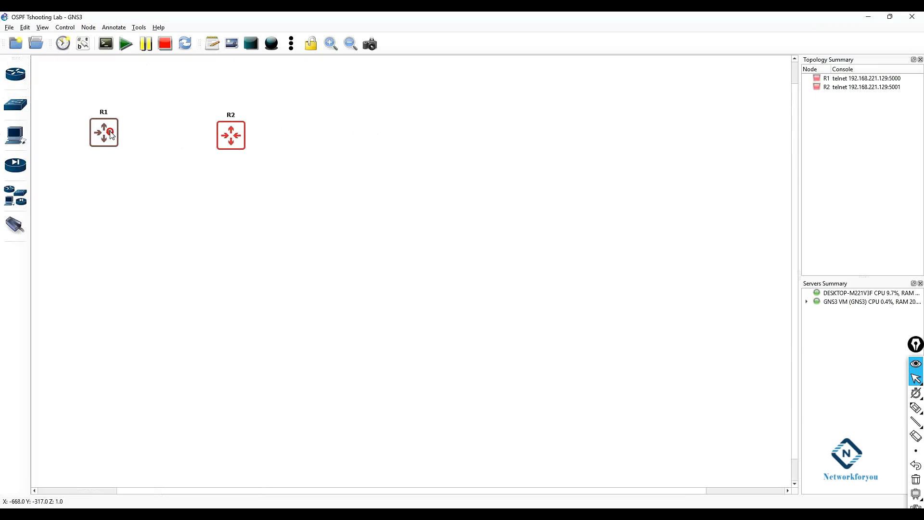
Step: Try to add an Ethernet switch from the switch templates to the canvas and dismiss the error
click(95, 188)
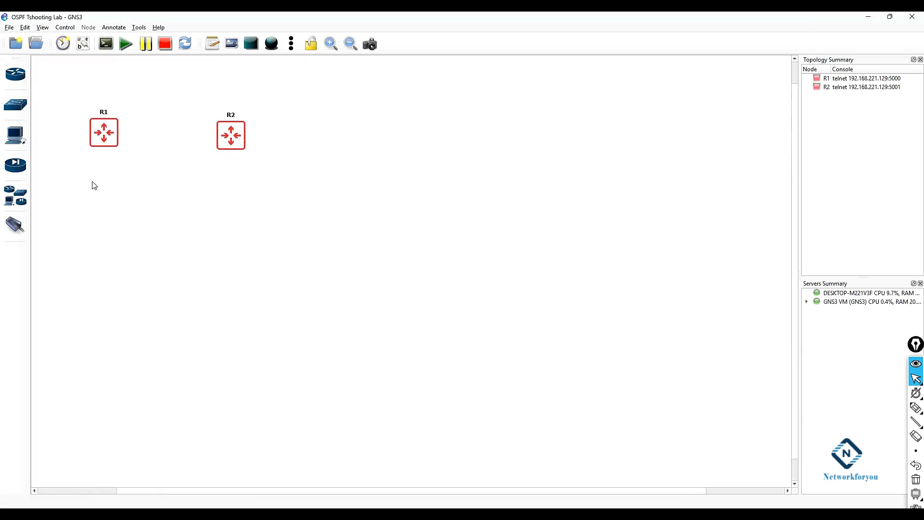
click(15, 105)
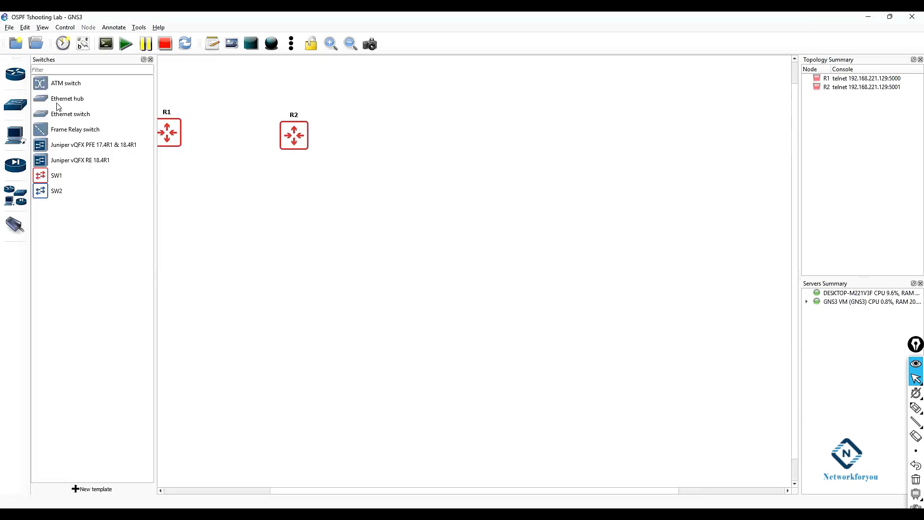
drag(64, 120, 398, 143)
click(445, 274)
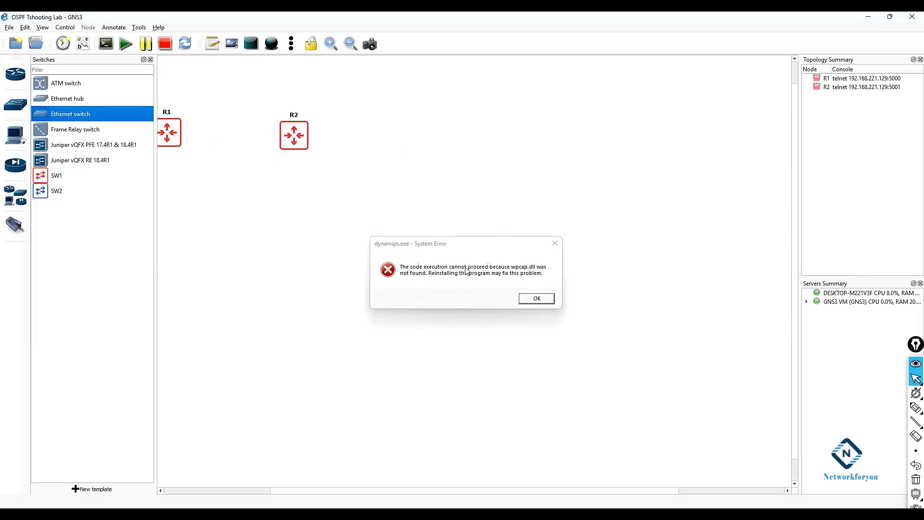
click(538, 299)
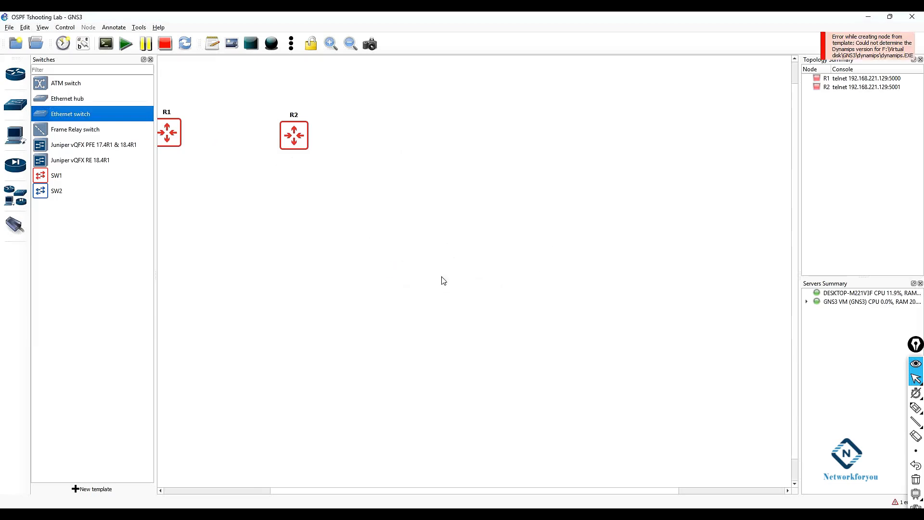
Step: Place the SW1 switch template on the canvas to the right of R2
click(54, 177)
drag(53, 179, 390, 168)
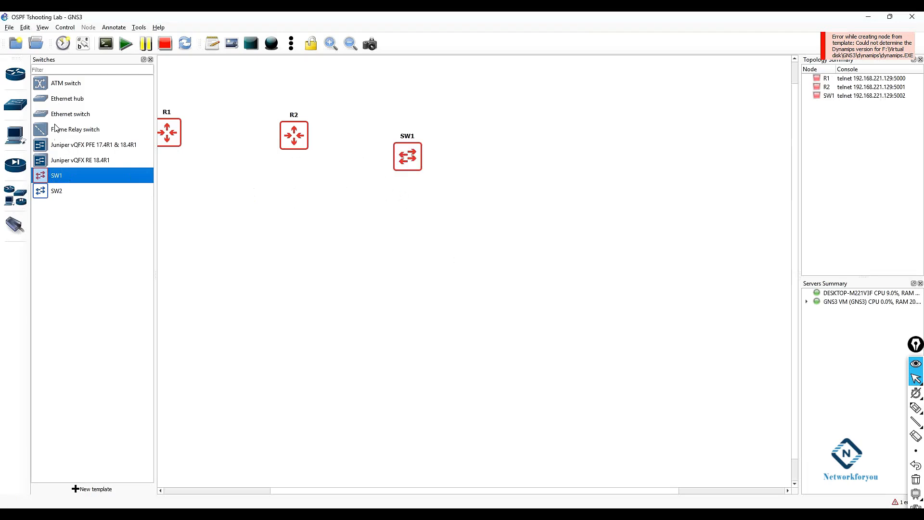
Step: Add two more routers to the canvas, one upper right and one lower right, then close the template list
click(18, 83)
drag(56, 96, 504, 99)
drag(36, 100, 524, 242)
click(151, 60)
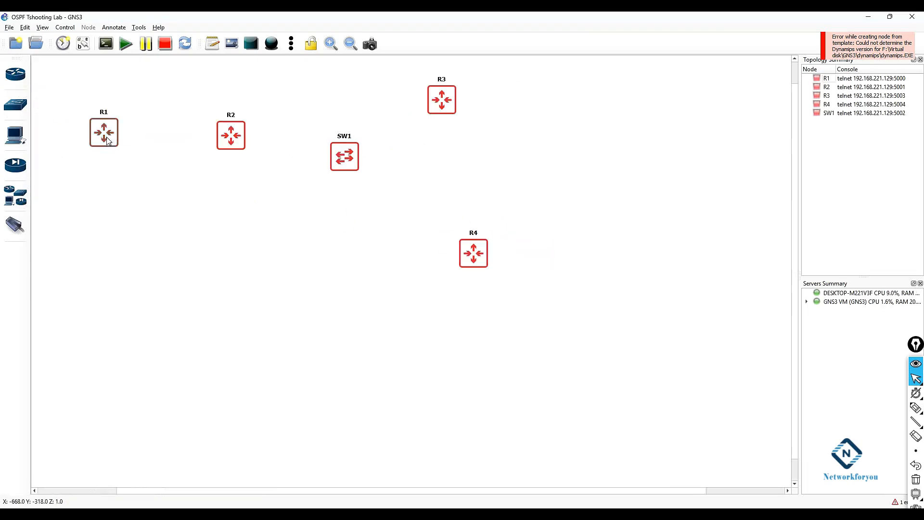
Step: Rearrange R1, R2, SW1, R3 and R4 into a compact layout with R3 above and R4 below SW1's right side
drag(108, 140, 78, 140)
drag(227, 144, 191, 144)
drag(332, 161, 311, 132)
drag(442, 101, 425, 85)
drag(485, 265, 434, 185)
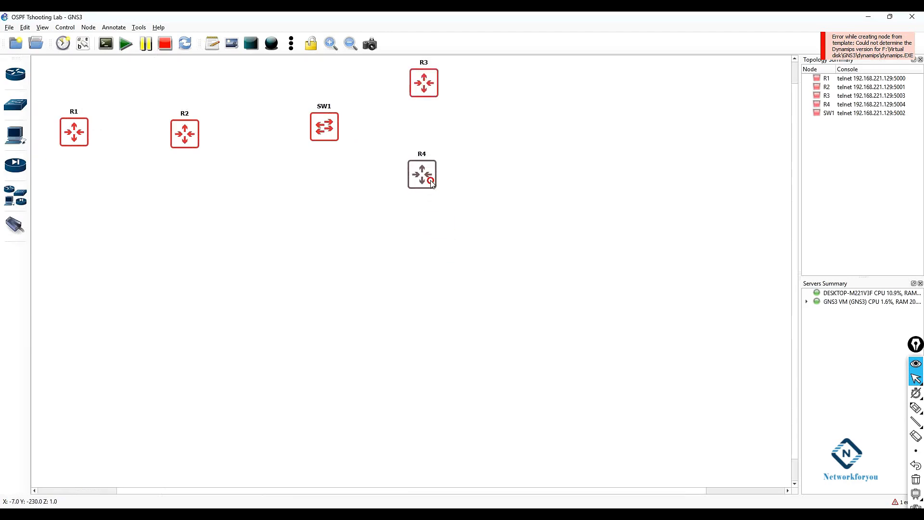
drag(326, 129, 299, 136)
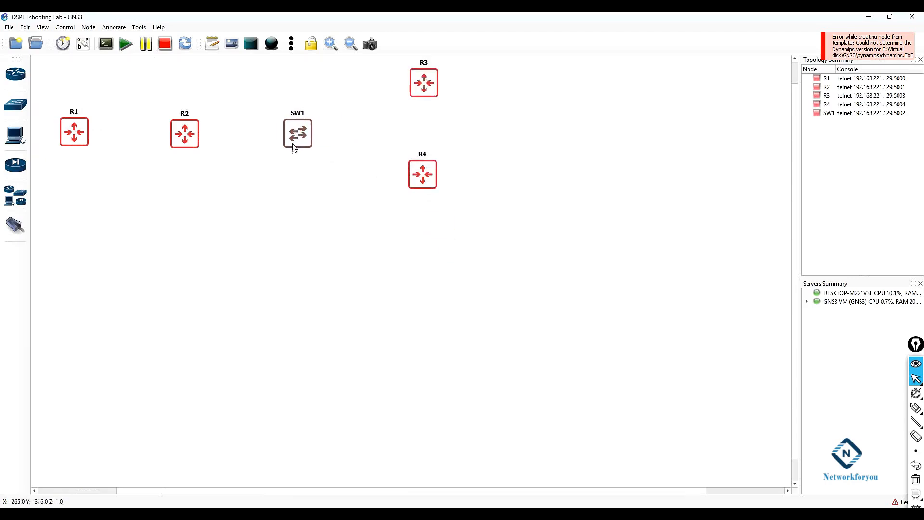
Step: Create a link from R1 FastEthernet0/0 to R2 FastEthernet0/0
click(15, 225)
click(74, 132)
click(88, 138)
click(183, 134)
click(197, 139)
Step: Show interface labels and move the f0/0 labels above the R1–R2 link
click(83, 44)
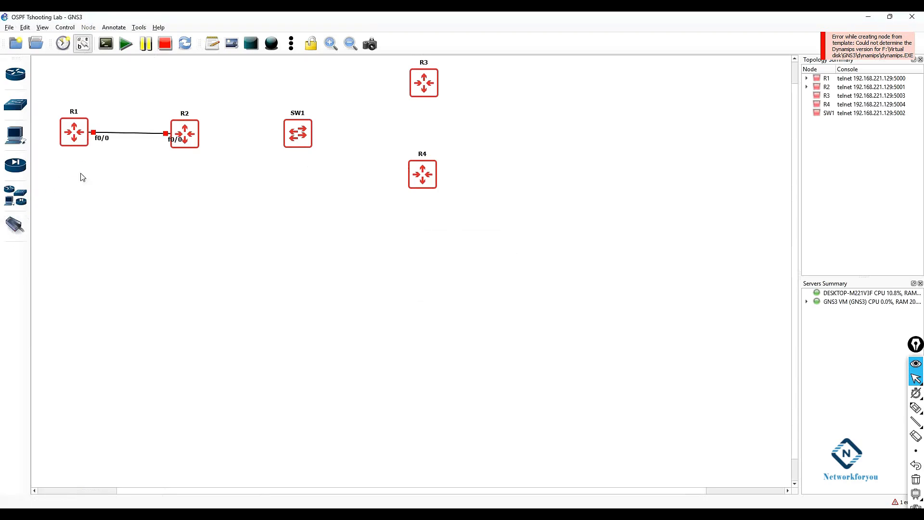
drag(102, 138, 105, 124)
drag(175, 139, 148, 117)
Step: Link R2 FastEthernet1/0 to SW1 port e0/0
click(15, 224)
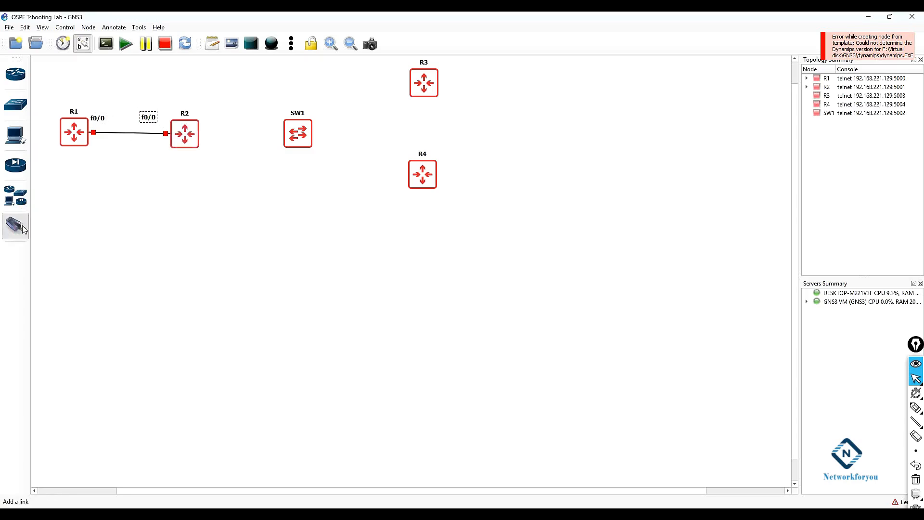
click(188, 135)
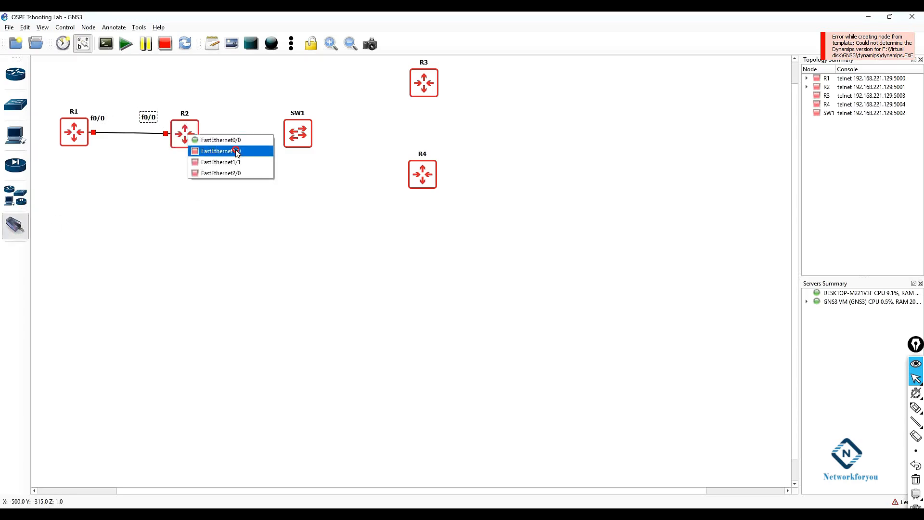
click(239, 141)
click(295, 140)
click(295, 139)
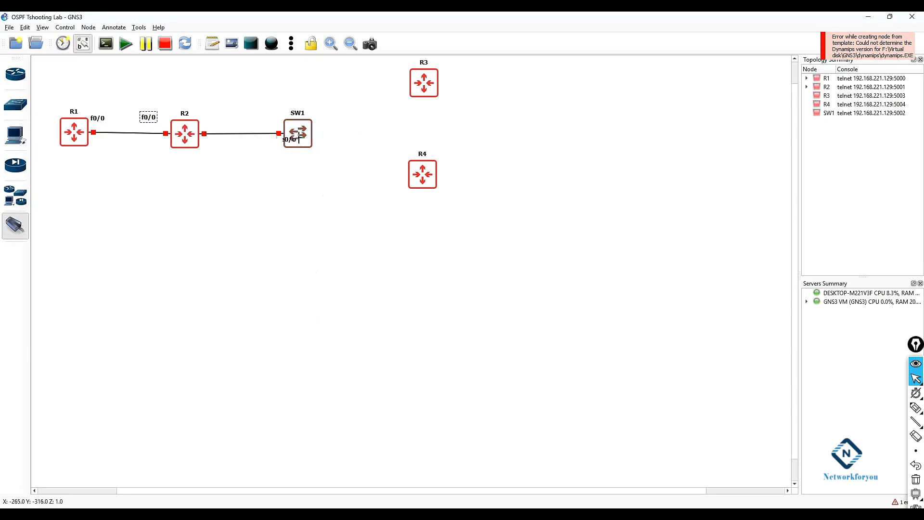
Step: Link SW1 port e0/1 to R3 FastEthernet0/0
click(309, 128)
click(319, 144)
click(418, 80)
click(425, 86)
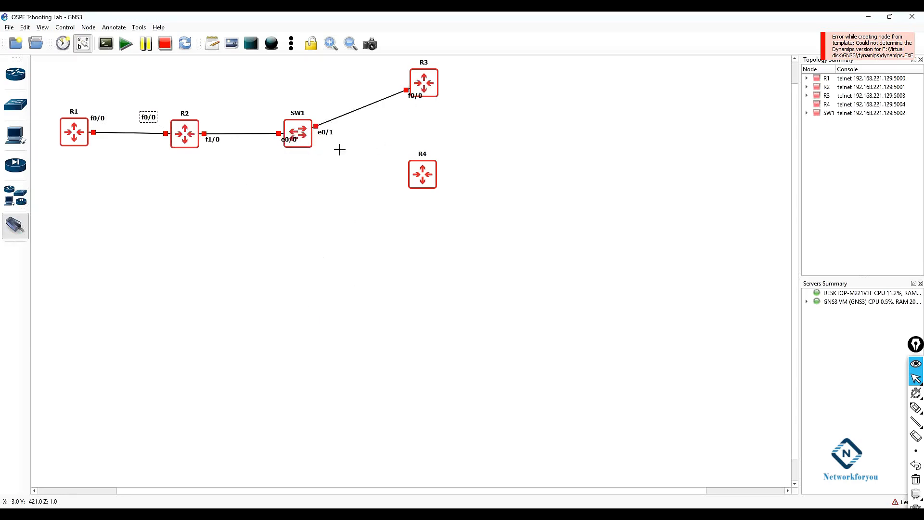
Step: Link SW1 port e0/2 to R4 FastEthernet0/0 and leave the link tool
click(309, 143)
click(320, 160)
click(424, 180)
click(429, 186)
click(19, 225)
Step: Reposition the interface labels along the R2, SW1, R3 and R4 links for readability
drag(213, 140, 212, 124)
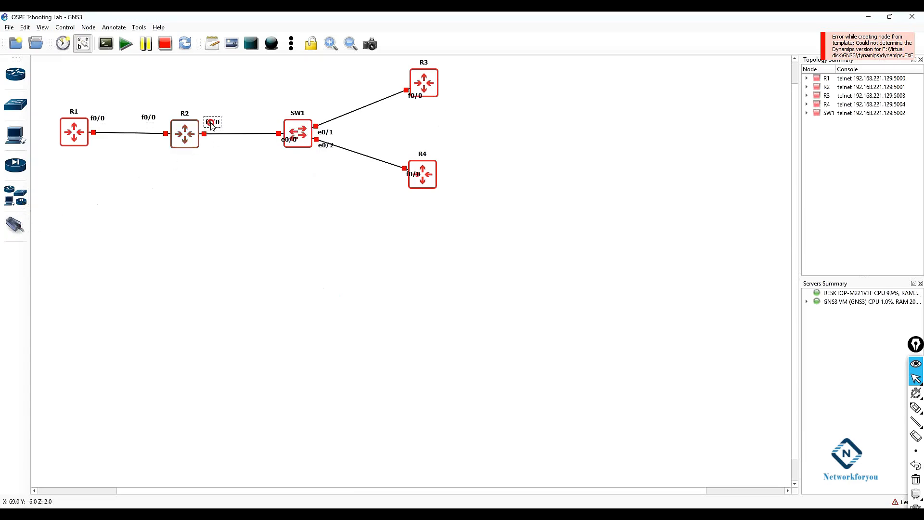
drag(149, 117, 149, 121)
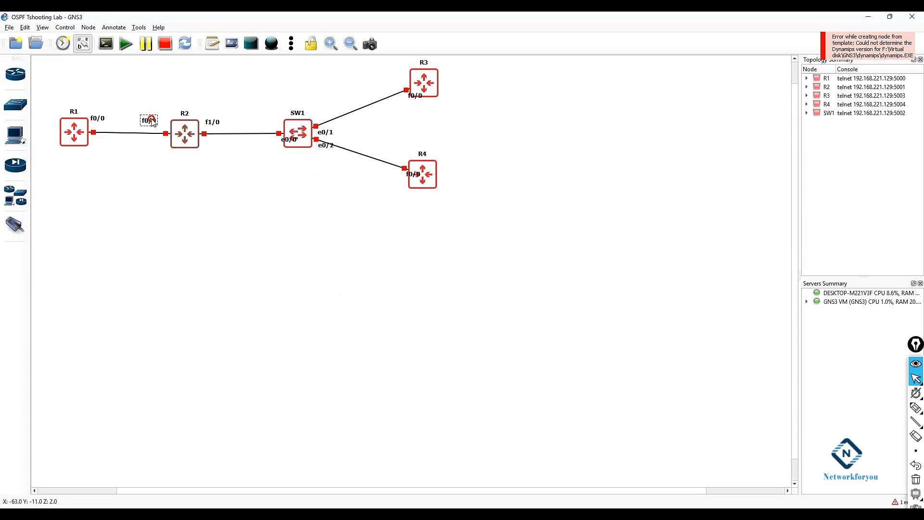
drag(289, 140, 260, 121)
drag(326, 133, 327, 103)
drag(326, 147, 326, 156)
drag(410, 176, 393, 184)
drag(414, 102, 401, 108)
Step: Start all devices, confirming the prompt, and nudge R4 slightly
click(128, 47)
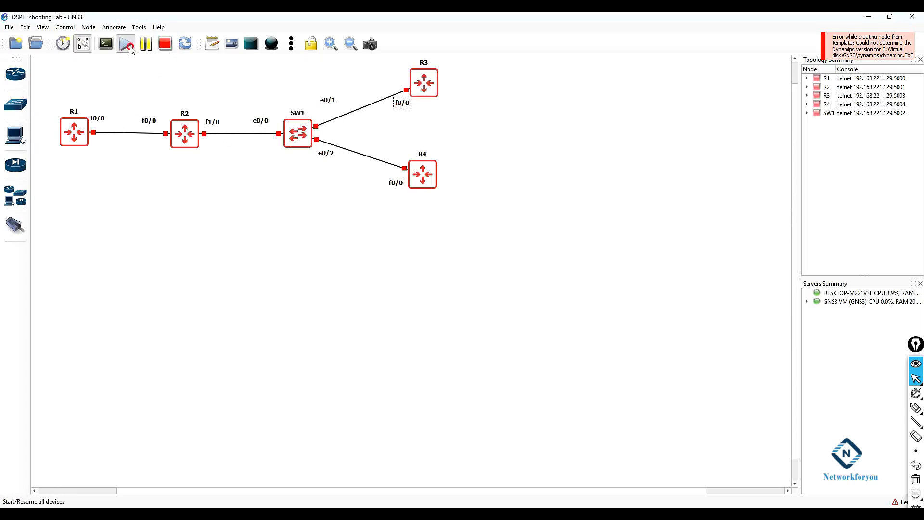
click(466, 276)
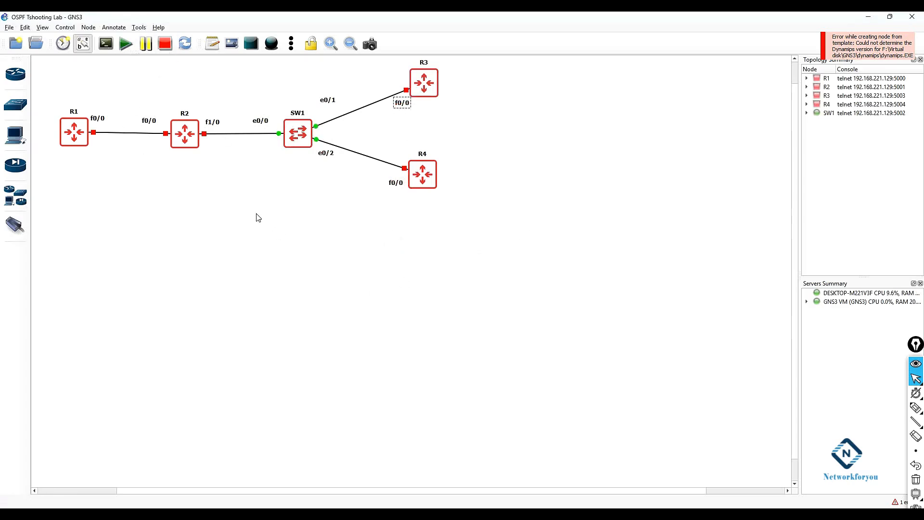
drag(426, 179, 431, 184)
Step: Add a note reading 192.168.12.0/24 below the R1–R2 link
click(212, 43)
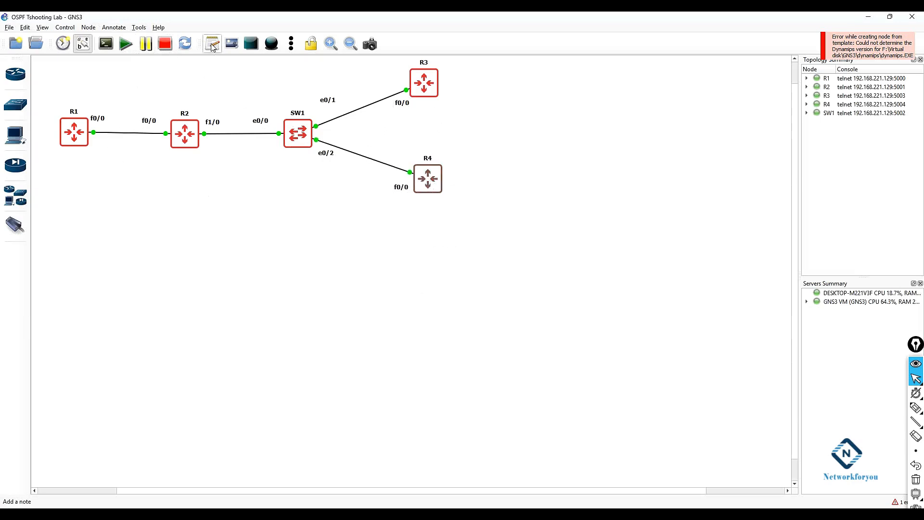
click(110, 144)
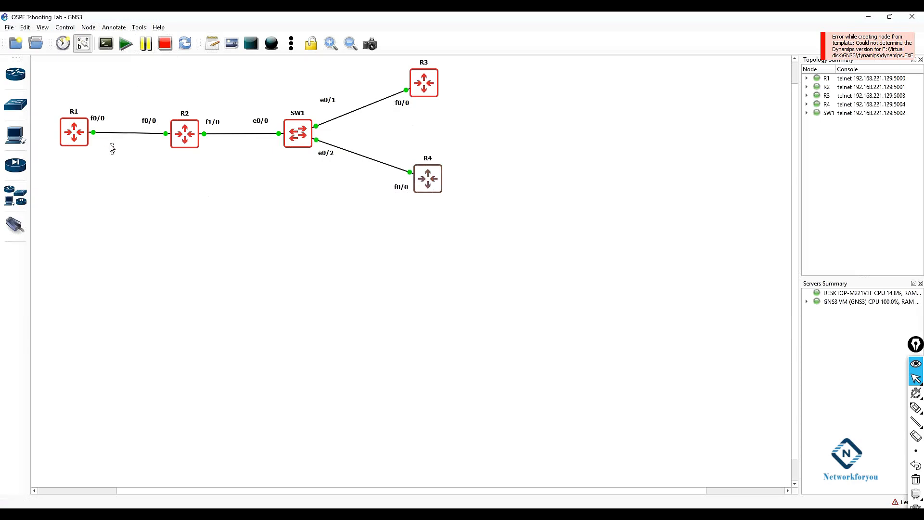
text(192.168.12.0/24)
click(149, 252)
drag(144, 155, 131, 153)
Step: Add a note reading 192.168.23.0/24 below the R2–SW1 link
click(213, 43)
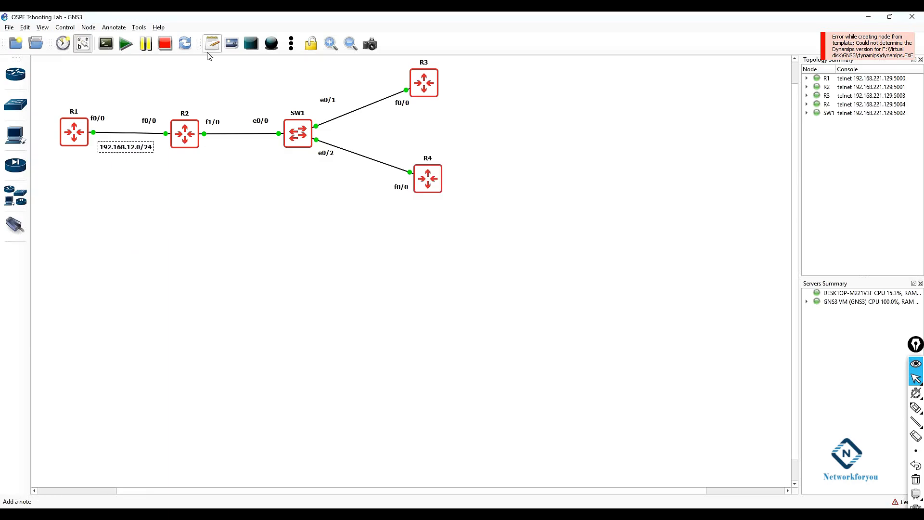
click(225, 145)
text(192.168)
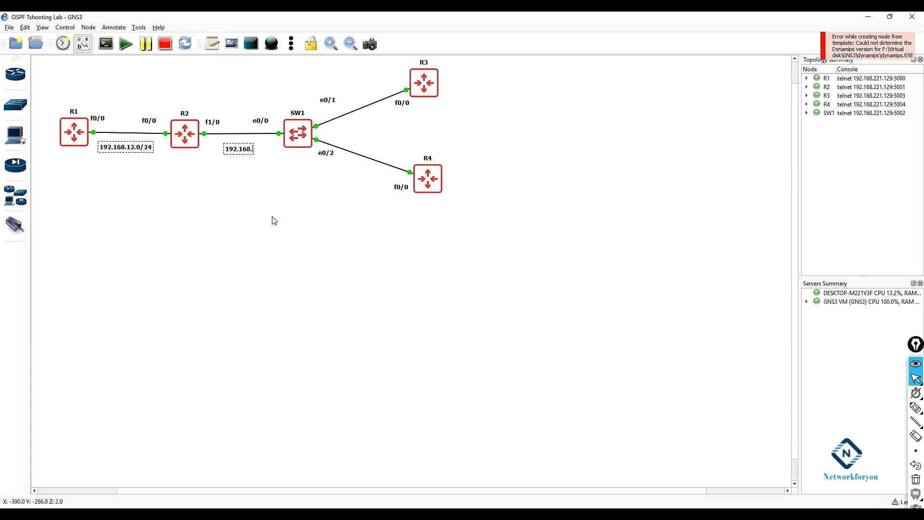
text(.23.0/24)
click(274, 220)
mouse_move(254, 143)
mouse_down()
mouse_move(235, 140)
mouse_move(243, 147)
mouse_up()
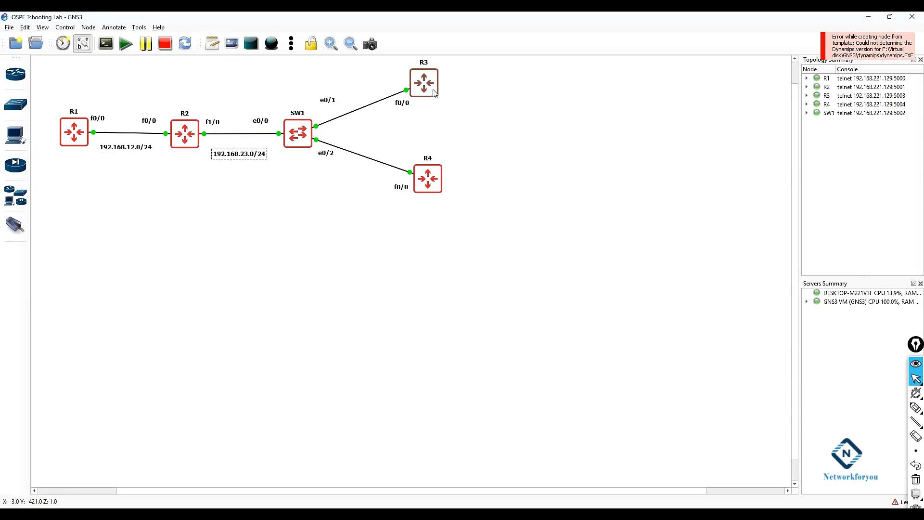
Step: Duplicate the 192.168.23.0/24 note, place it under R3 and change it to 192.168.23.2/24
right_click(239, 154)
click(252, 160)
drag(255, 166, 435, 119)
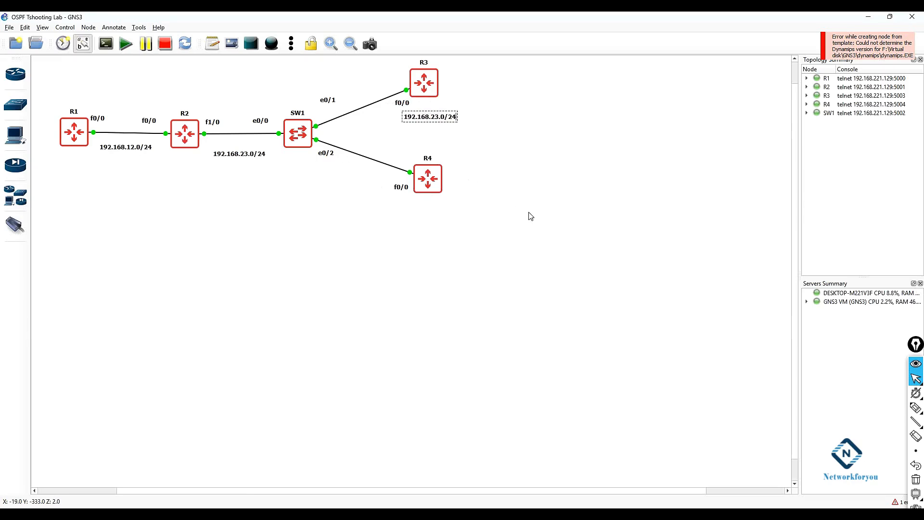
key(BackSpace)
text(2)
click(530, 216)
Step: Duplicate the R3 note, place it under R4 and change it to 192.168.23.3/24
right_click(441, 115)
click(455, 121)
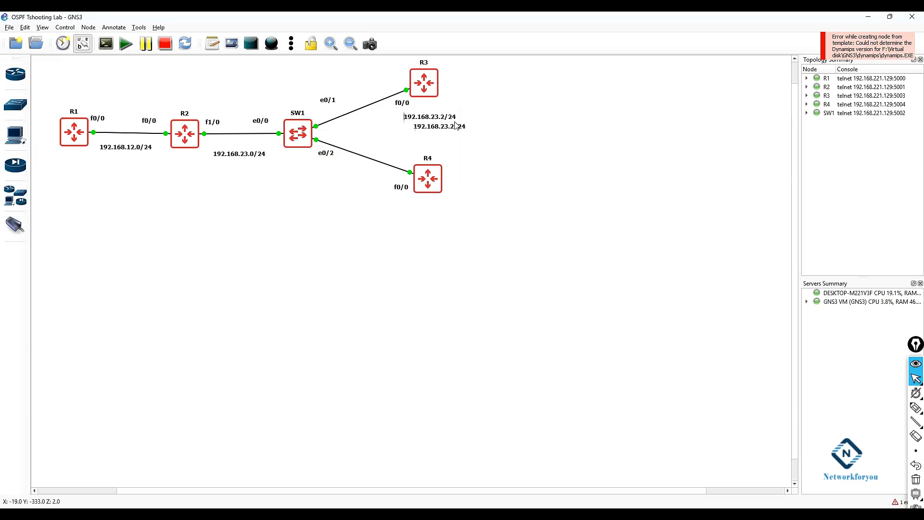
drag(456, 128, 445, 215)
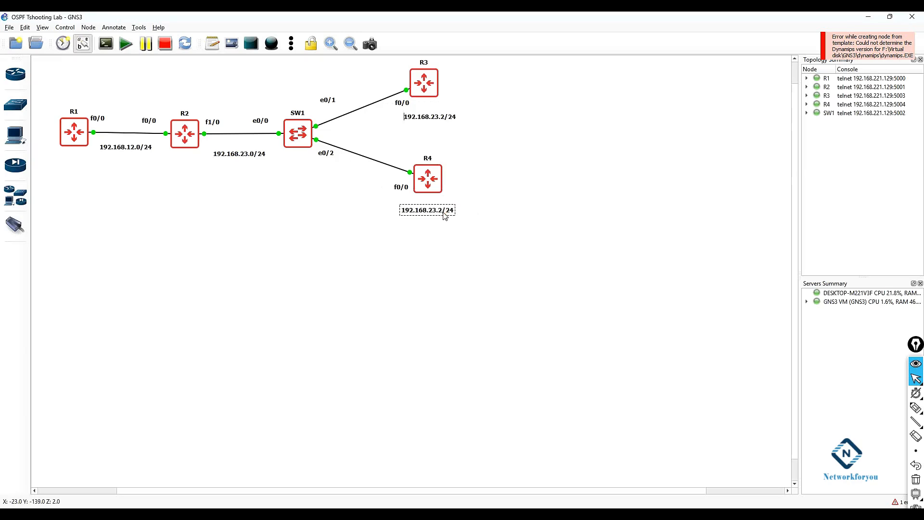
key(BackSpace)
text(3)
click(538, 287)
double_click(447, 210)
click(428, 117)
double_click(428, 117)
click(485, 142)
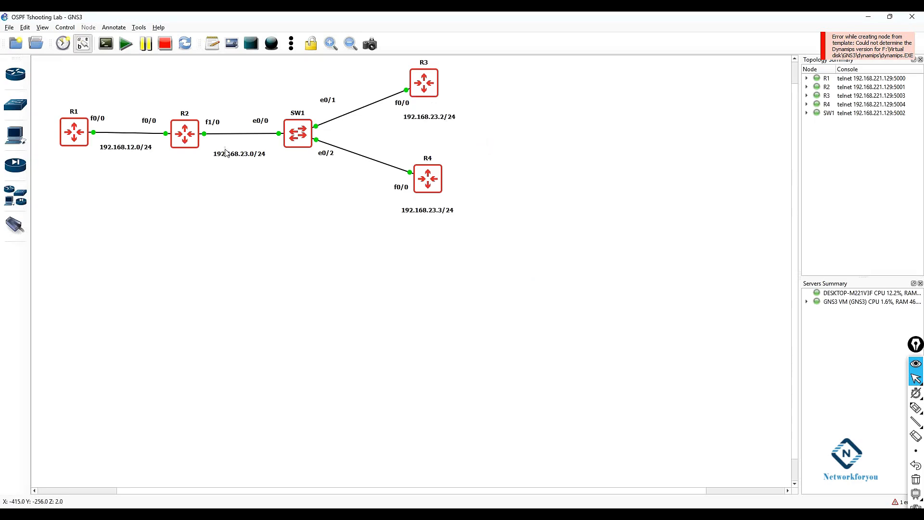
Step: Open R1's console and move the console window below the topology
right_click(72, 137)
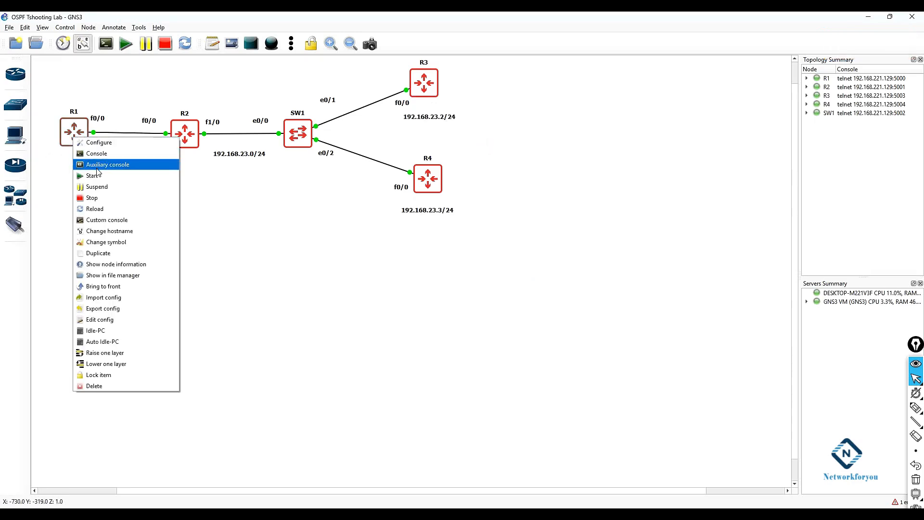
click(96, 154)
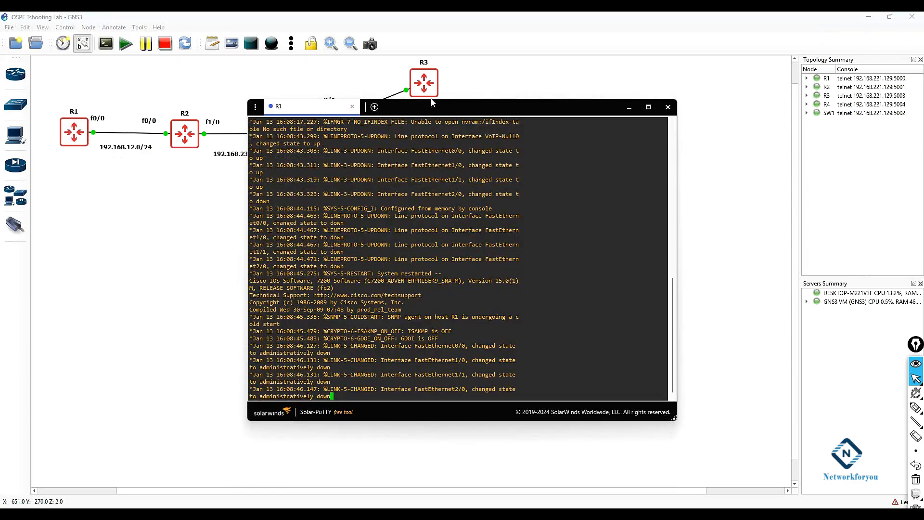
drag(431, 100, 431, 229)
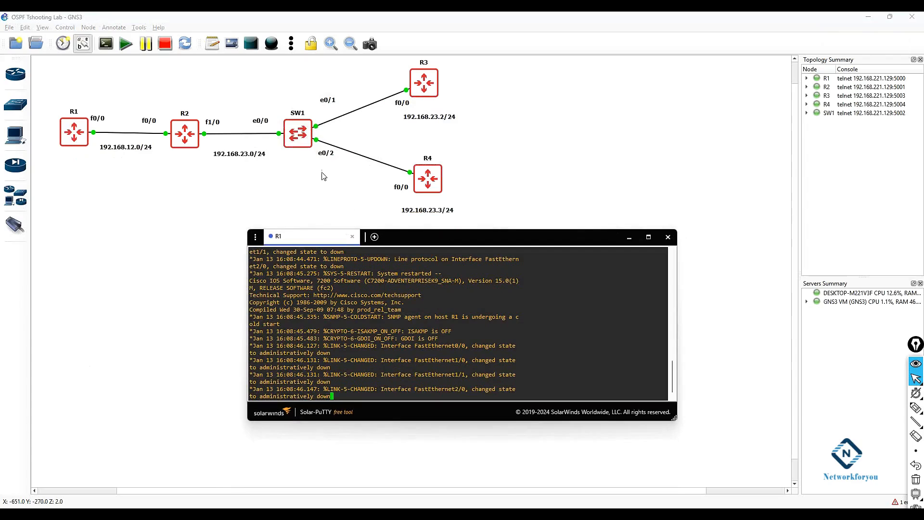
Step: Open consoles for R2, R3 and R4
right_click(179, 130)
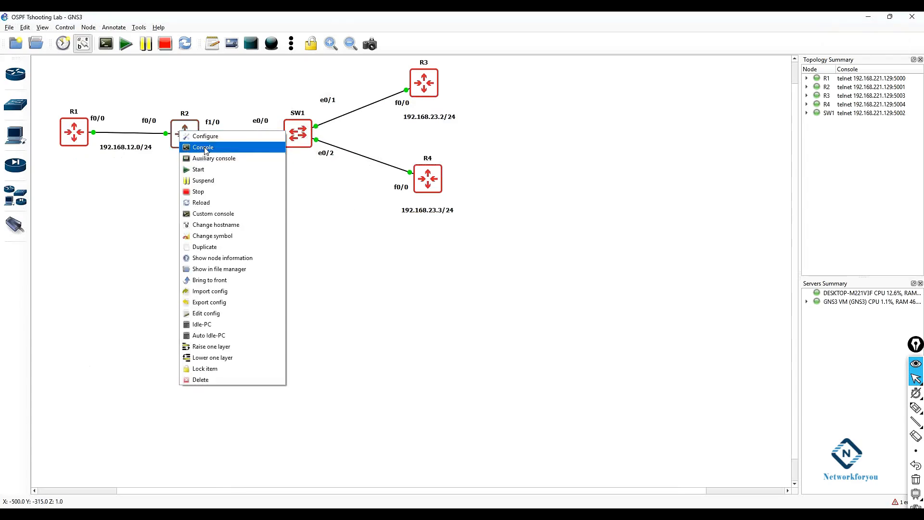
click(196, 147)
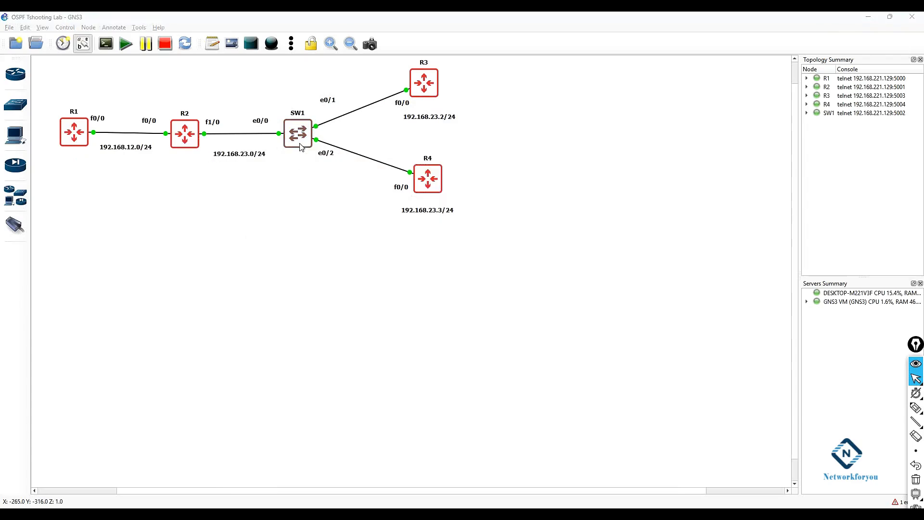
right_click(425, 91)
click(441, 108)
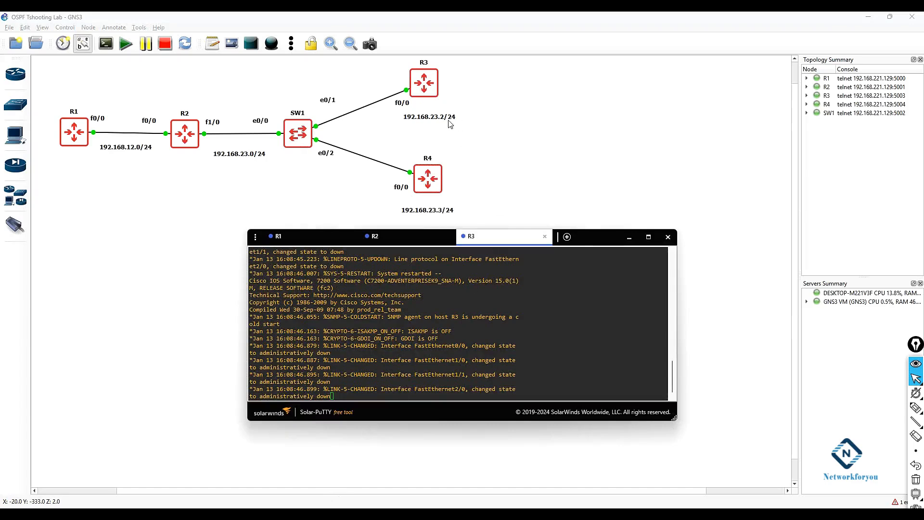
right_click(431, 173)
click(453, 193)
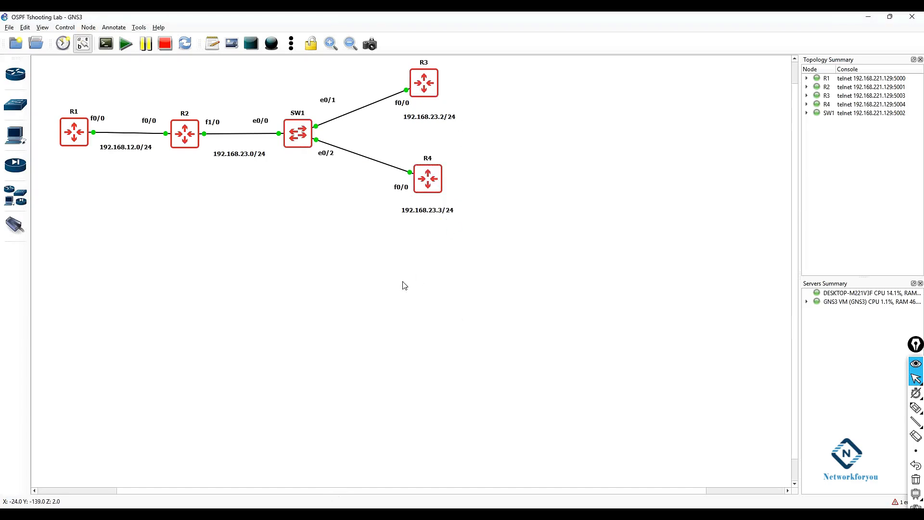
Step: Bring the console window back and switch to the R1 tab
click(312, 517)
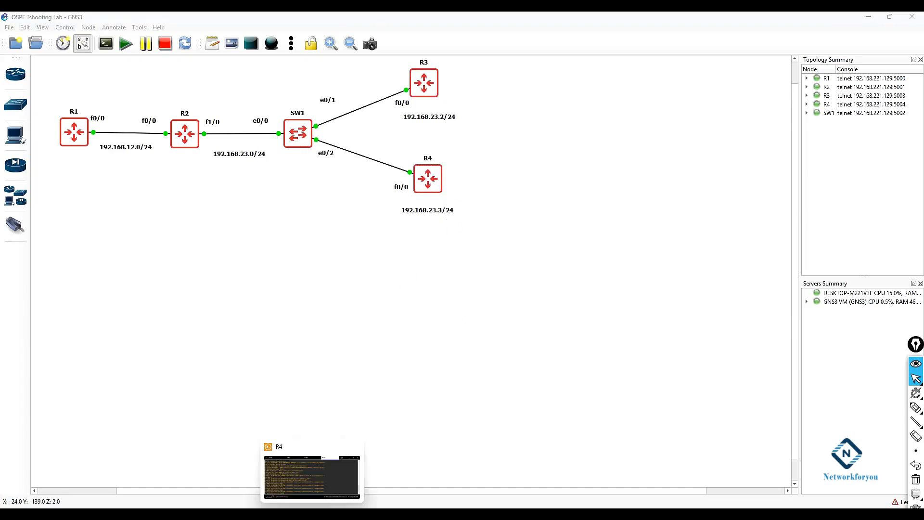
click(320, 477)
click(285, 240)
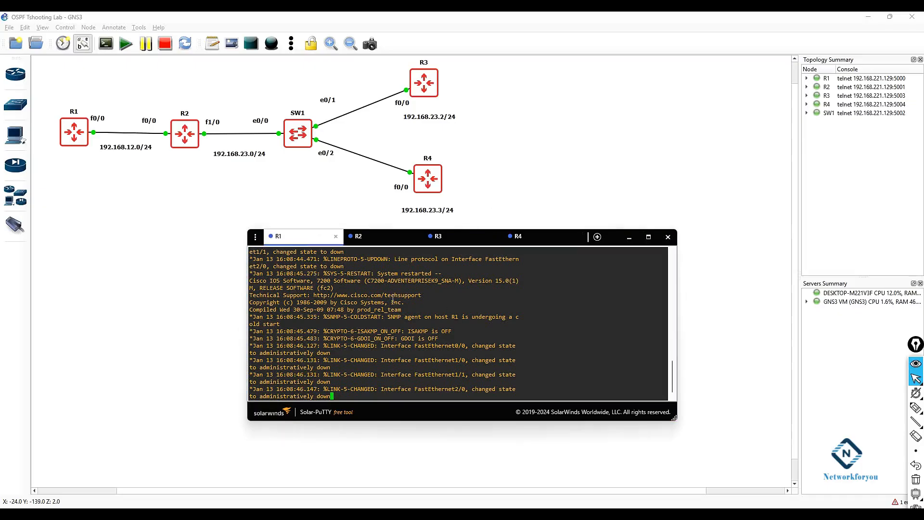
Step: Move the console window up, select R1's tab and enter global configuration mode with config t
drag(460, 233, 526, 208)
click(460, 215)
click(358, 206)
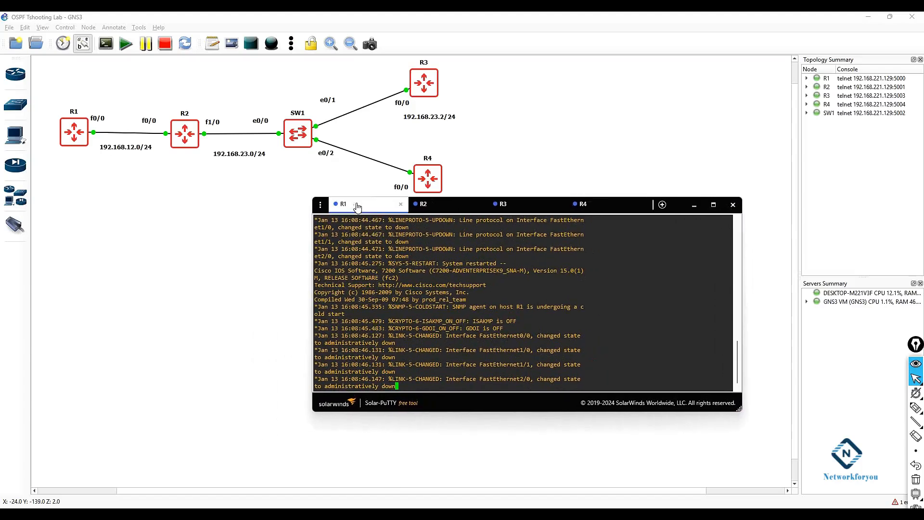
key(Return)
key(Return)
key(Return)
key(Return)
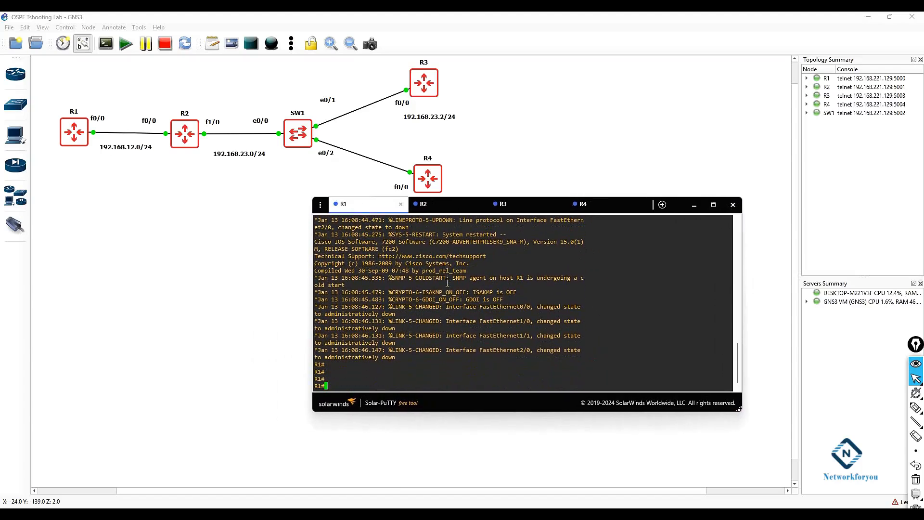
text(confi gt)
key(Return)
text(config t)
key(Return)
Step: Assign 192.168.12.1 255.255.255.0 to R1's f0/0 interface, enable it with no shutdown and exit
key(Return)
key(Return)
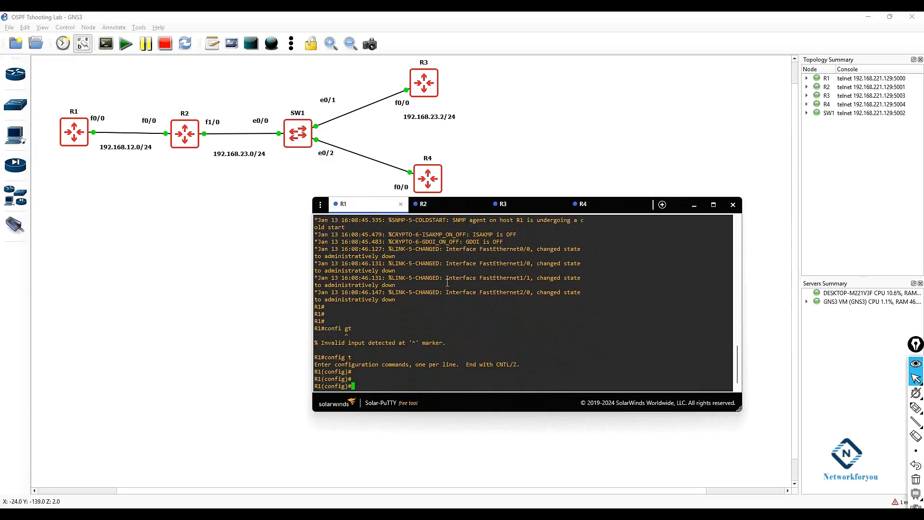
text(int f0/0)
key(Return)
text(ip add 192.168.12.1 255.2)
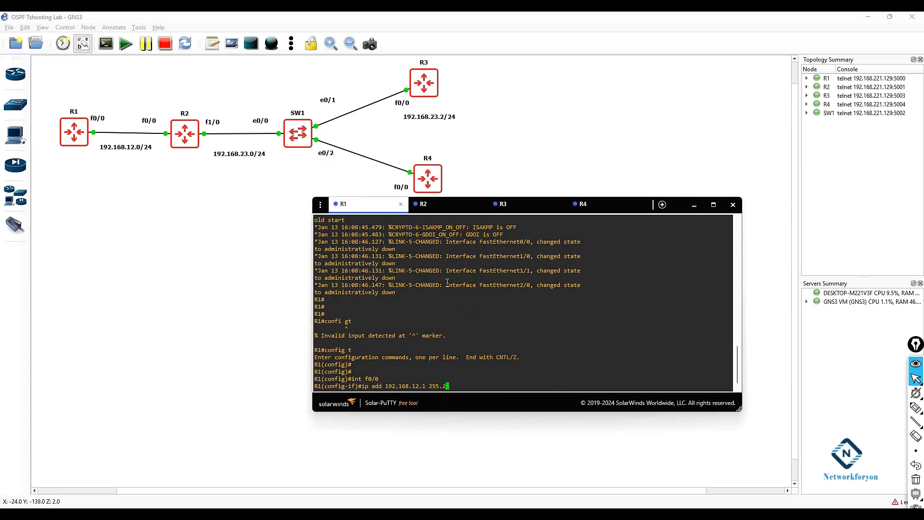
text(.0)
key(Return)
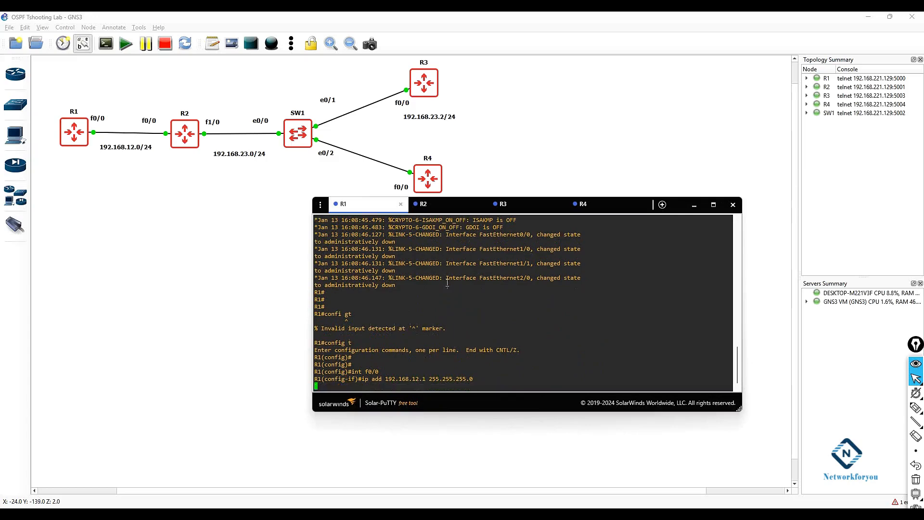
text(no sh)
key(Return)
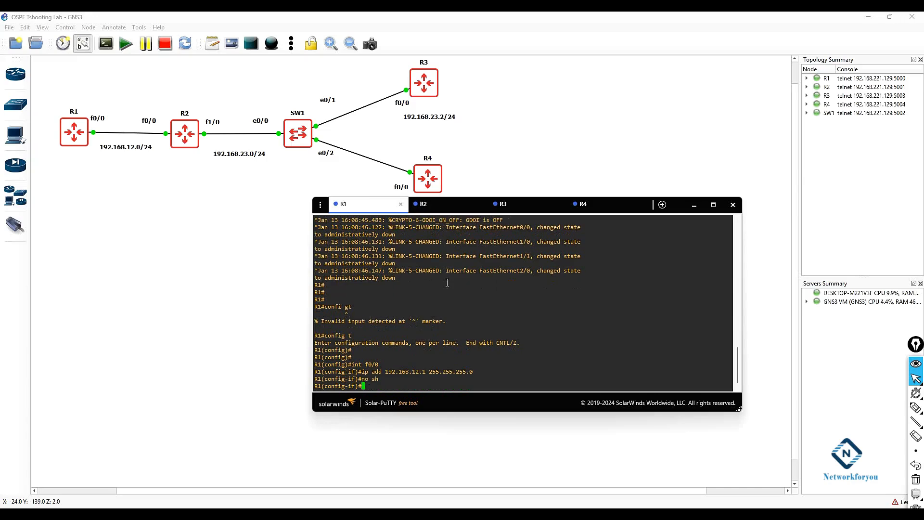
text(exit)
key(Return)
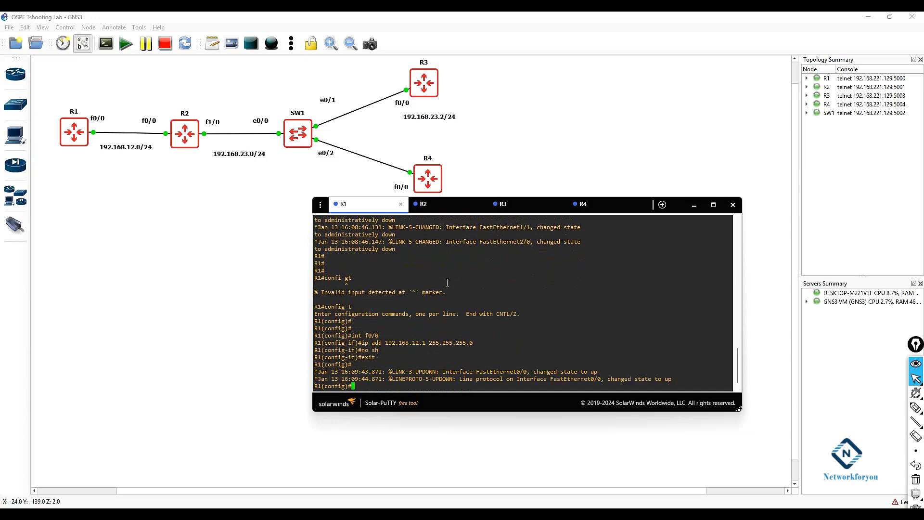
Step: Start OSPF process 1 on R1 with router ospf 1 and exit router configuration
key(Return)
key(Return)
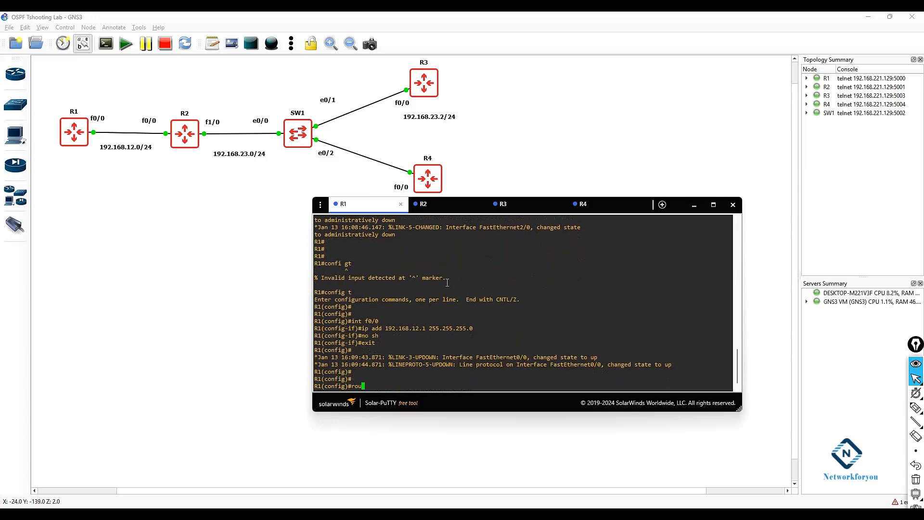
text(router osp)
key(Tab)
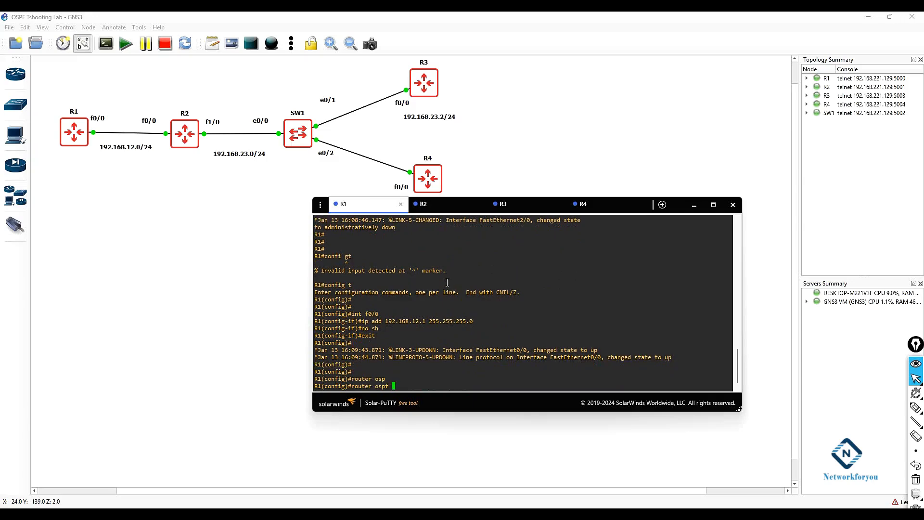
text(1)
key(Return)
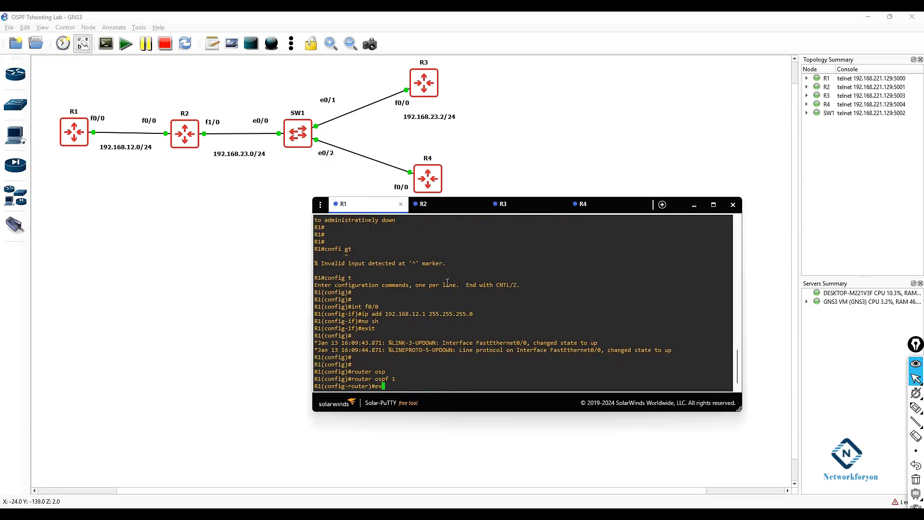
text(exit)
key(Return)
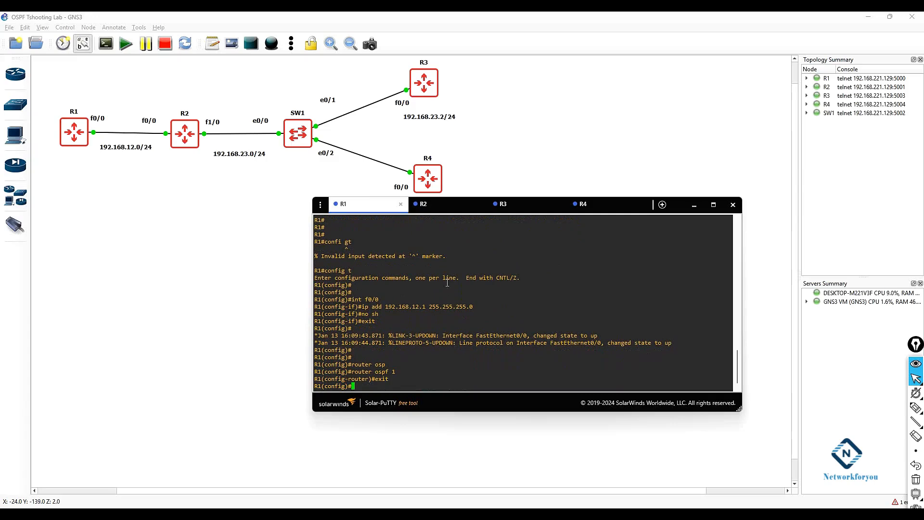
Step: Enable OSPF on R1's f0/0 interface with ip ospf 1 area 0
text(nt f0/0)
key(Return)
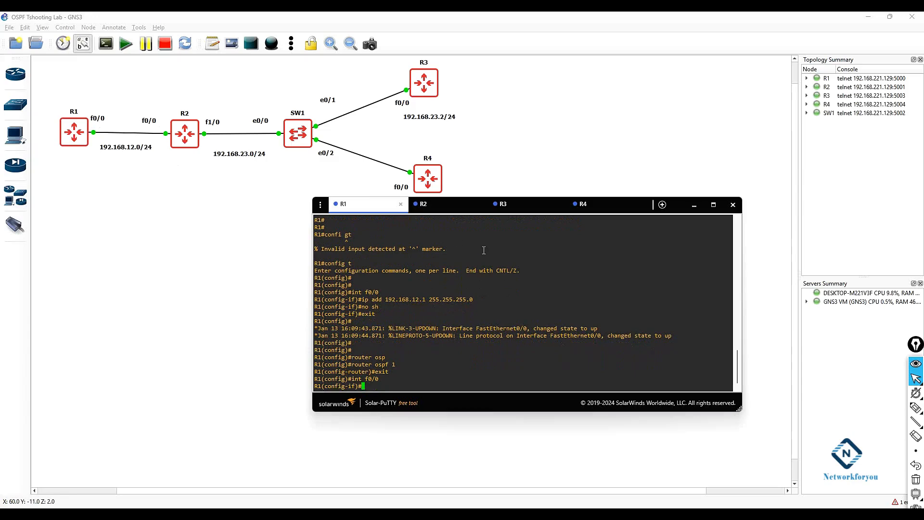
text(ip osp)
key(Tab)
text(1)
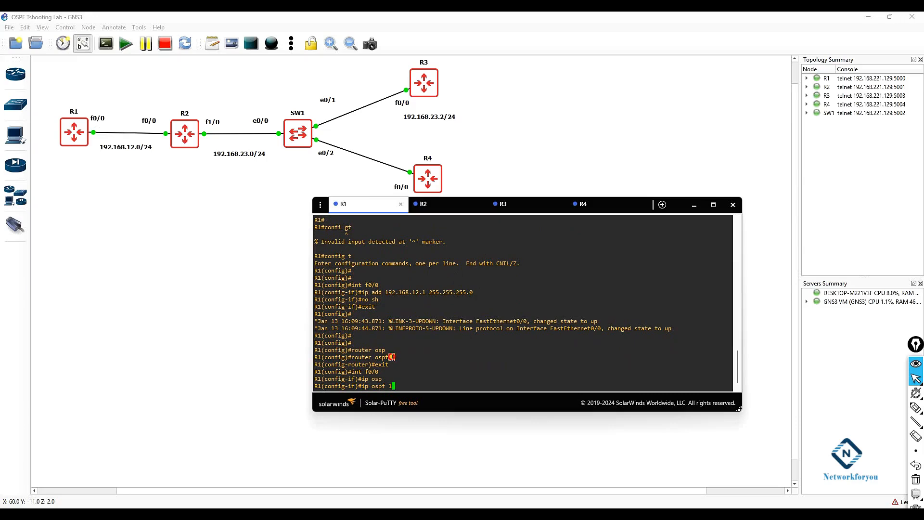
click(402, 386)
drag(402, 386, 390, 386)
click(403, 386)
double_click(403, 386)
click(447, 386)
text(a)
key(Tab)
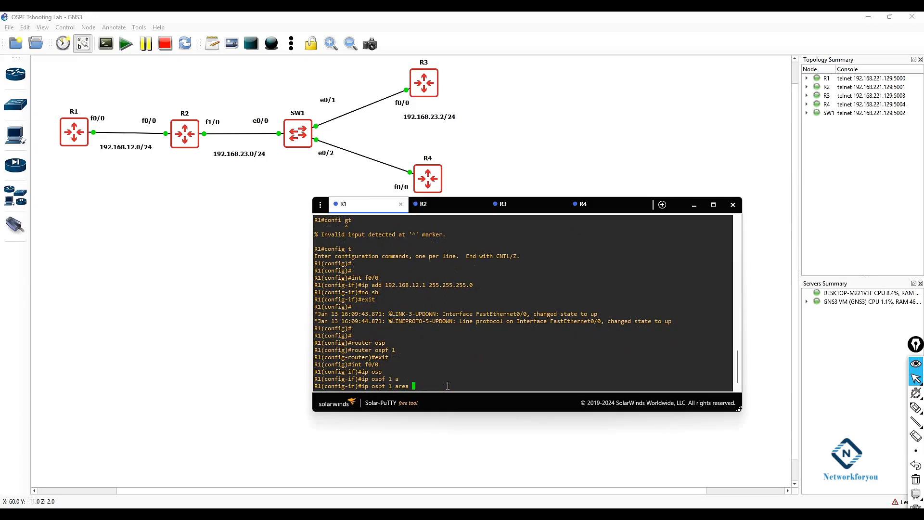
text(0)
key(Return)
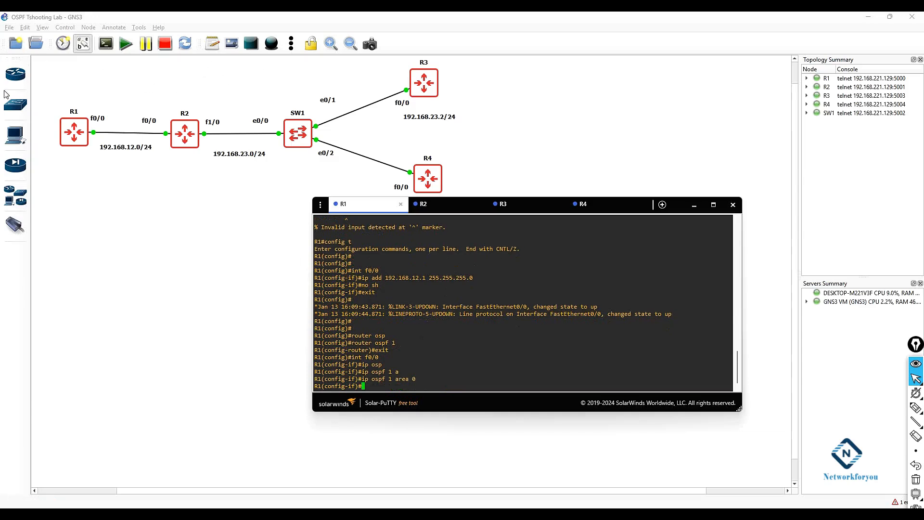
Step: Draw an ellipse, stretch it wide and move it over the topology to enclose the devices
click(137, 72)
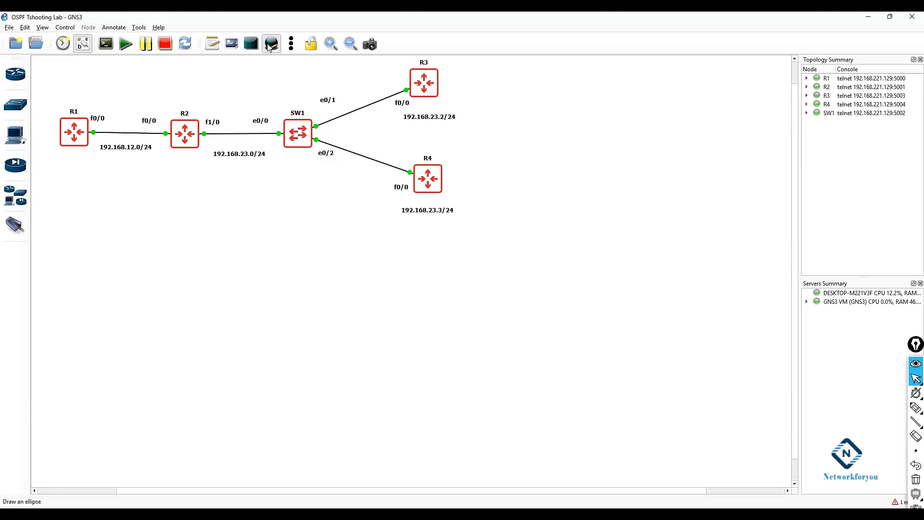
click(54, 76)
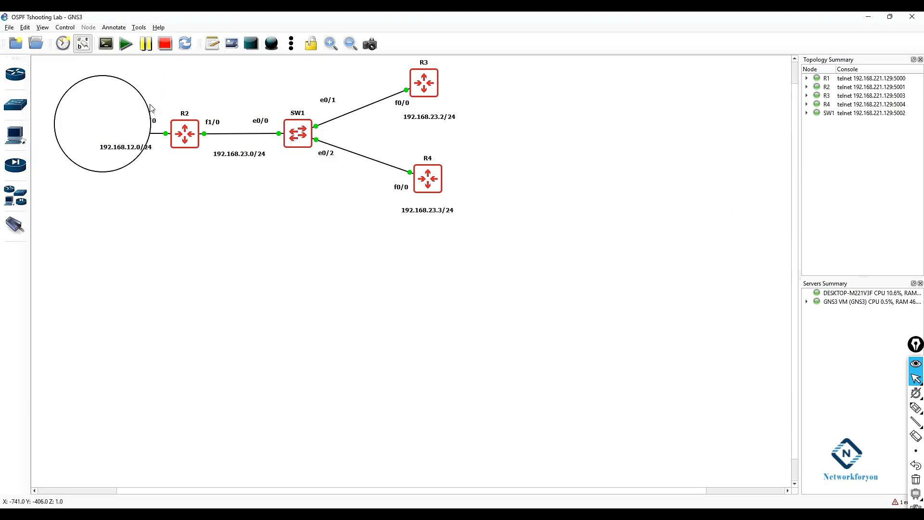
click(104, 119)
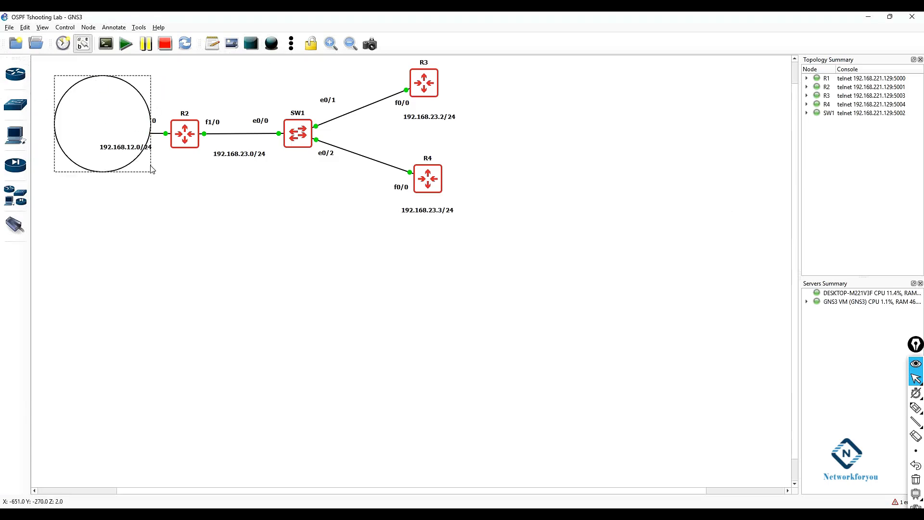
mouse_move(131, 127)
mouse_down()
mouse_move(208, 248)
mouse_move(227, 241)
mouse_move(582, 270)
mouse_up()
click(225, 294)
click(197, 268)
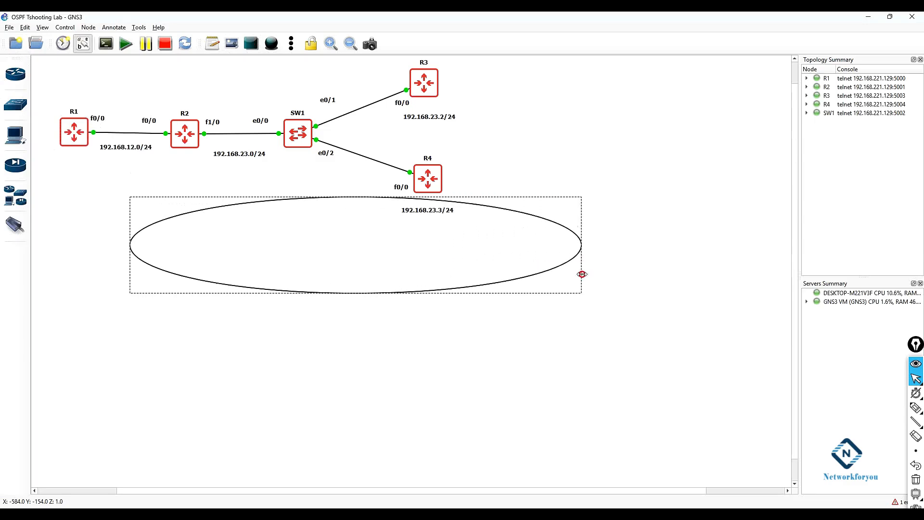
drag(473, 257, 376, 153)
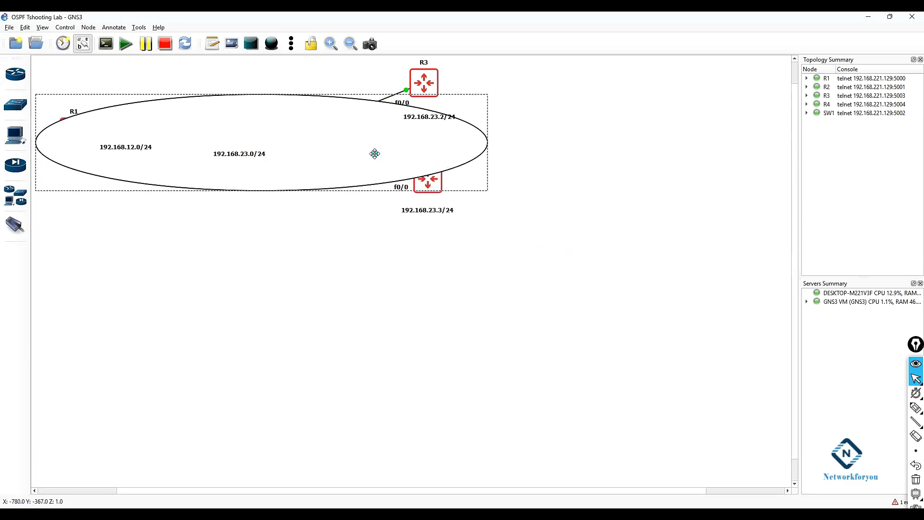
Step: Change the ellipse's layer order until it sits behind the routers and switch
right_click(376, 154)
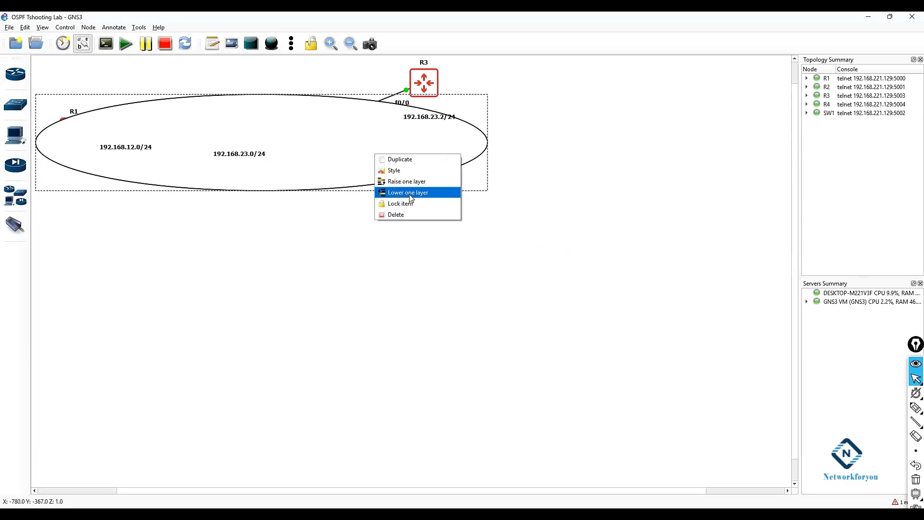
click(411, 186)
right_click(402, 166)
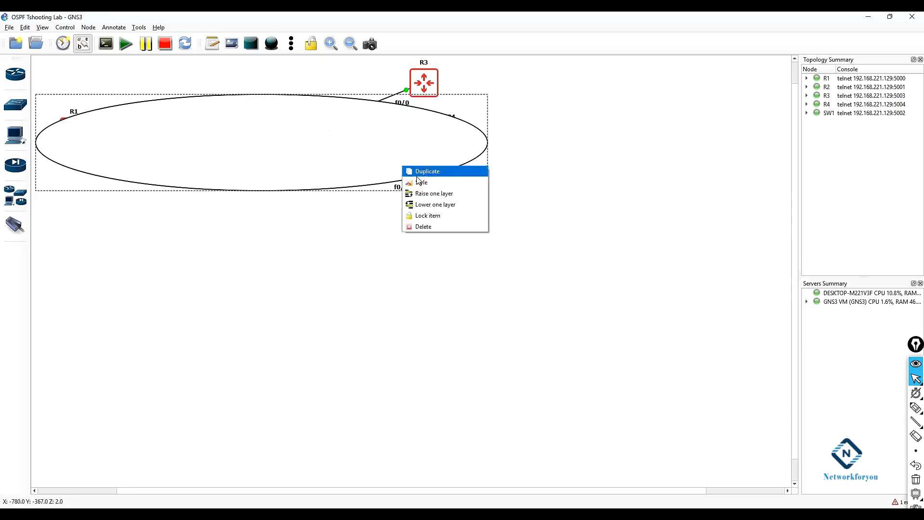
click(428, 195)
right_click(373, 155)
click(415, 200)
right_click(366, 155)
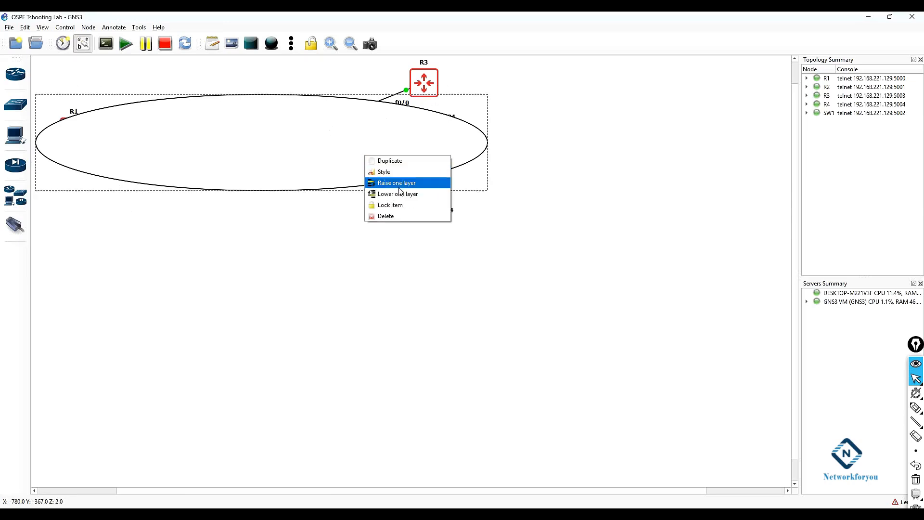
click(403, 194)
right_click(357, 167)
click(384, 205)
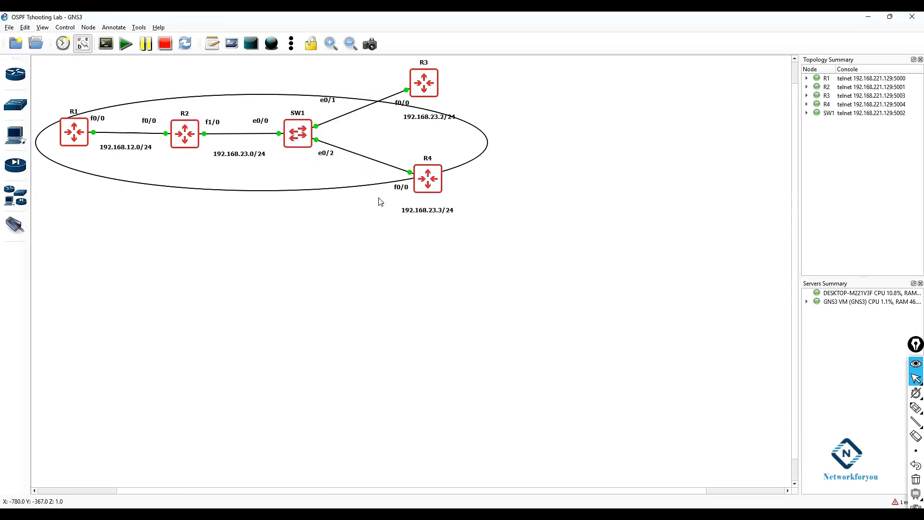
Step: Enlarge the ellipse so it surrounds R1 through R4 and the switch, then deselect it
drag(302, 186, 302, 177)
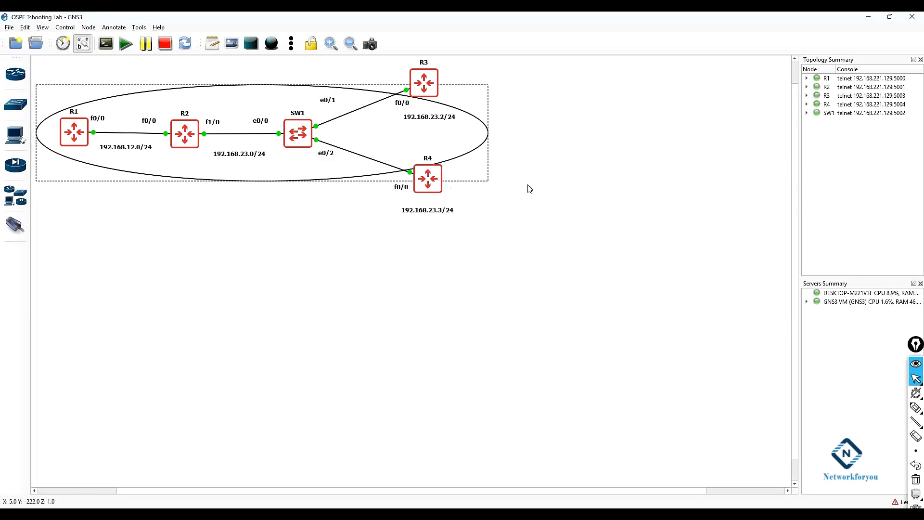
drag(488, 133, 621, 145)
drag(535, 141, 530, 137)
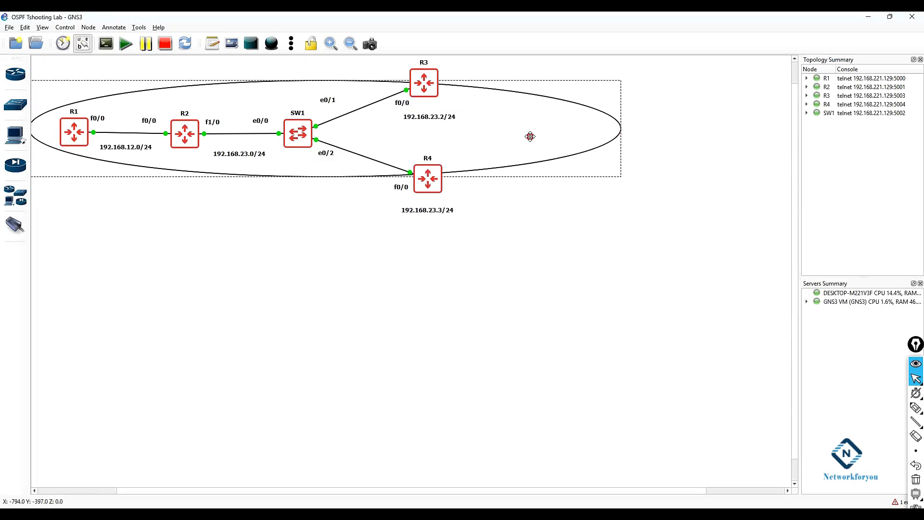
click(511, 299)
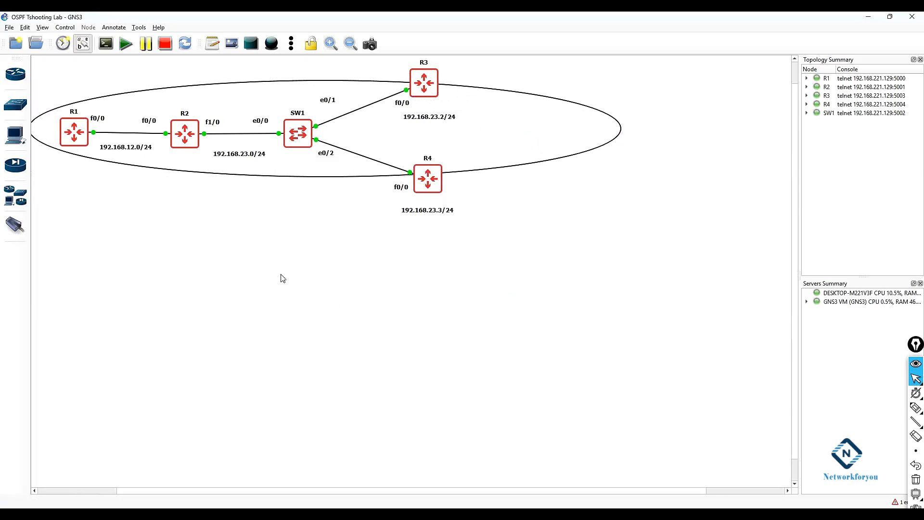
Step: Bring back R1's console, leave configuration mode and save the configuration with wr
click(301, 513)
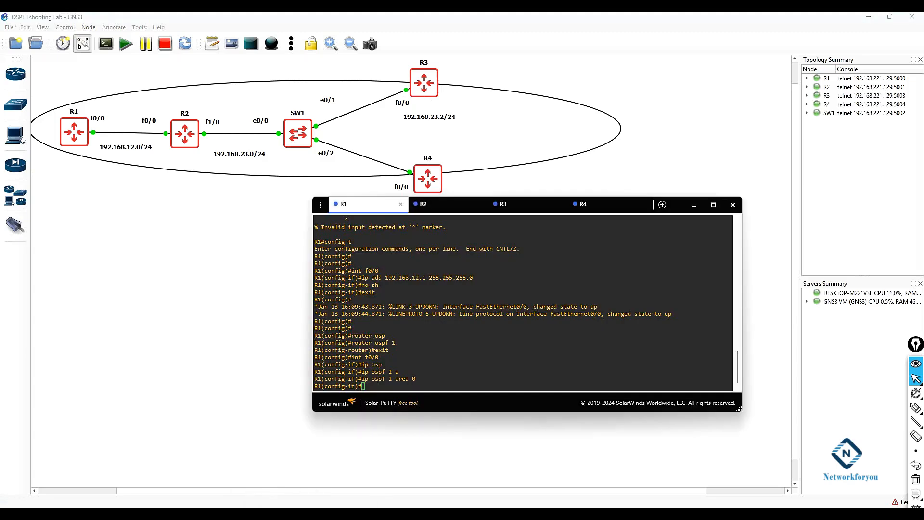
click(439, 362)
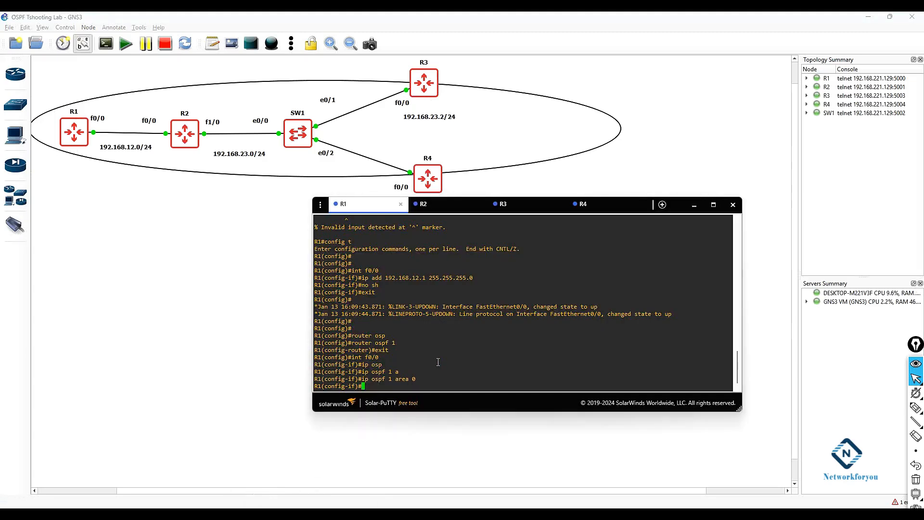
key(ctrl+z)
key(Return)
key(Return)
text(wr)
key(Return)
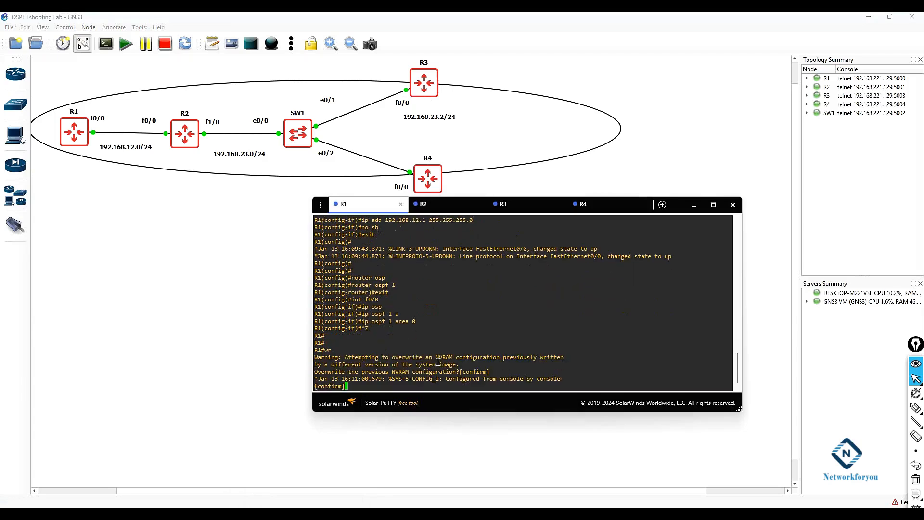
key(Return)
key(Return)
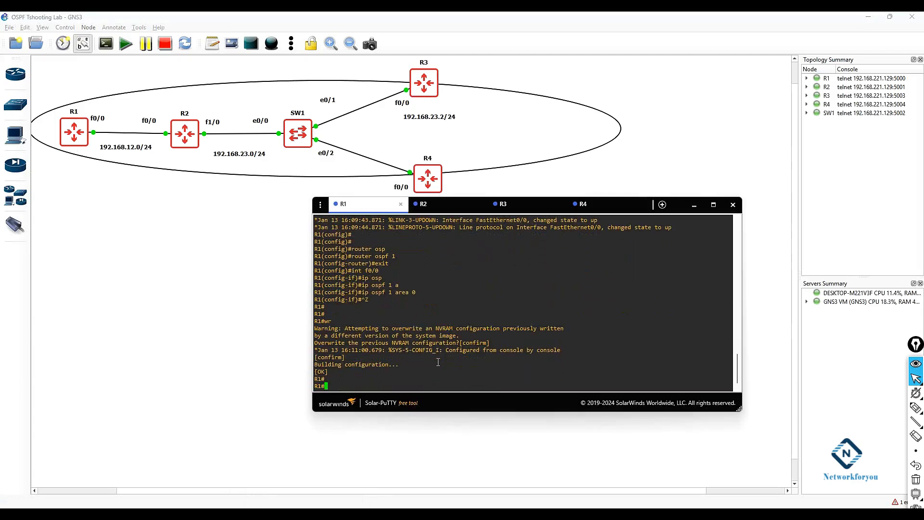
Step: Switch to the R2 console tab and get a fresh prompt
key(ctrl+Tab)
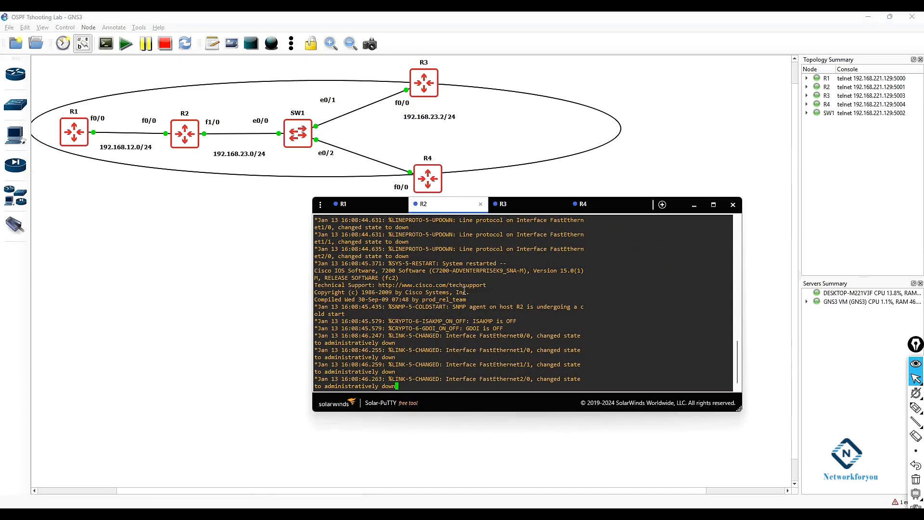
key(Return)
key(Return)
key(Return)
key(Return)
key(Return)
key(Return)
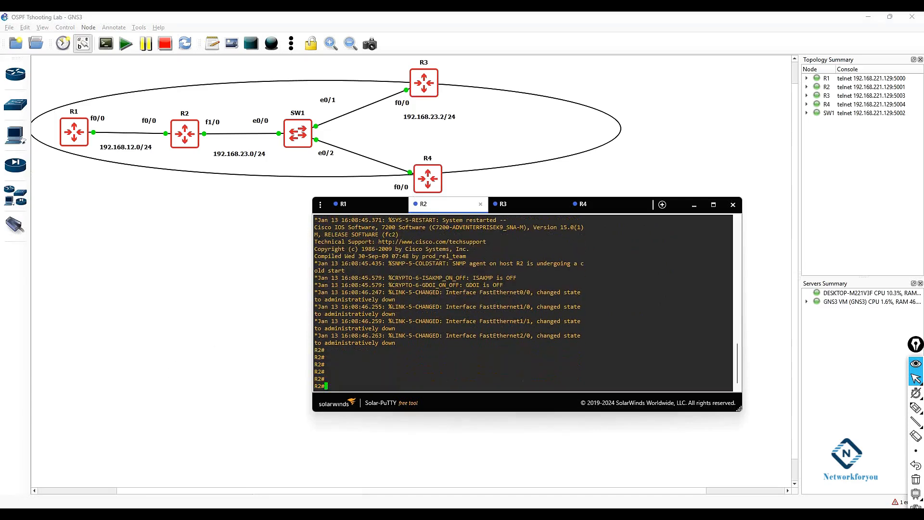
Step: Switch to Google Meet, admit the participant waiting to join, and minimize the window
mouse_move(121, 516)
click(89, 487)
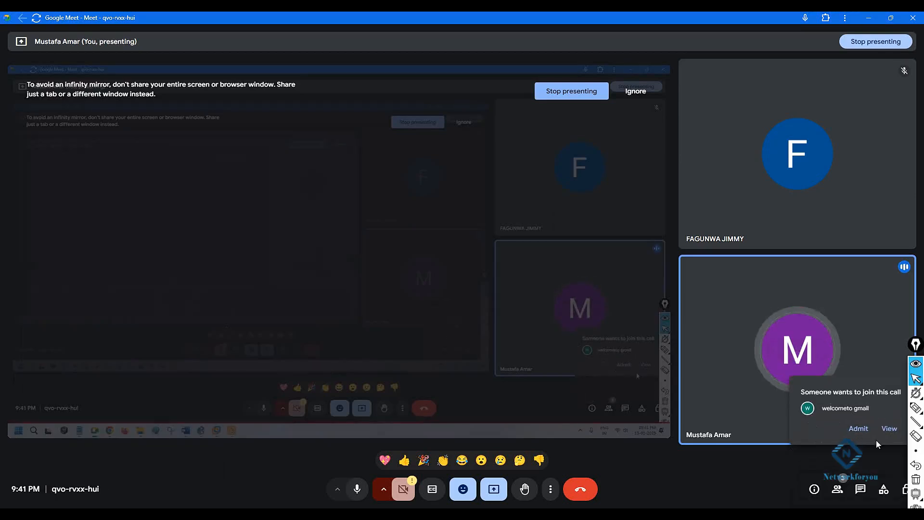
click(868, 431)
click(868, 18)
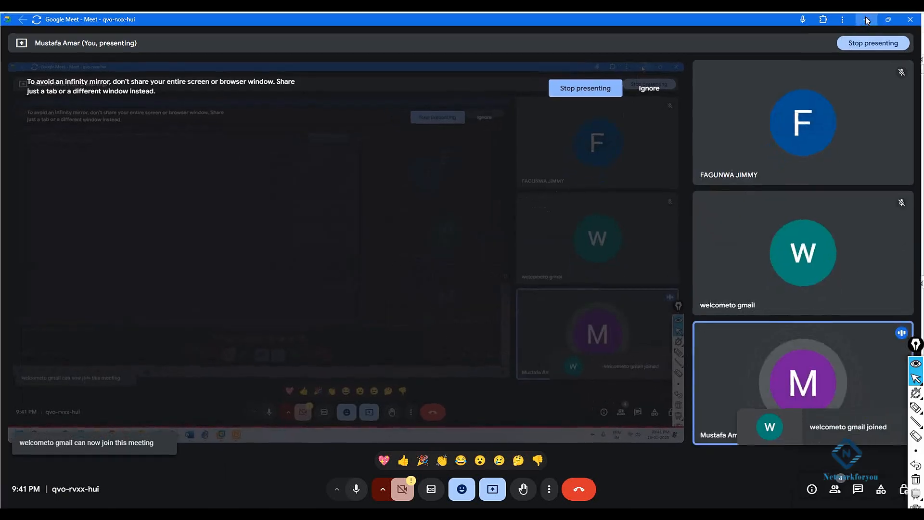
Step: On R2, assign 192.168.12.2 255.255.255.0 to interface f0/0 and bring it up with no shutdown
click(474, 352)
text(config t)
key(Return)
text(int f0/0)
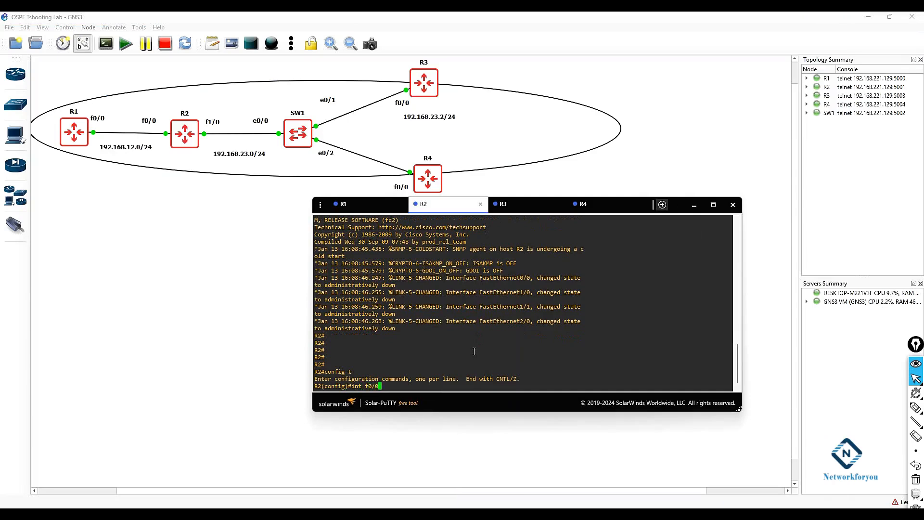
key(Return)
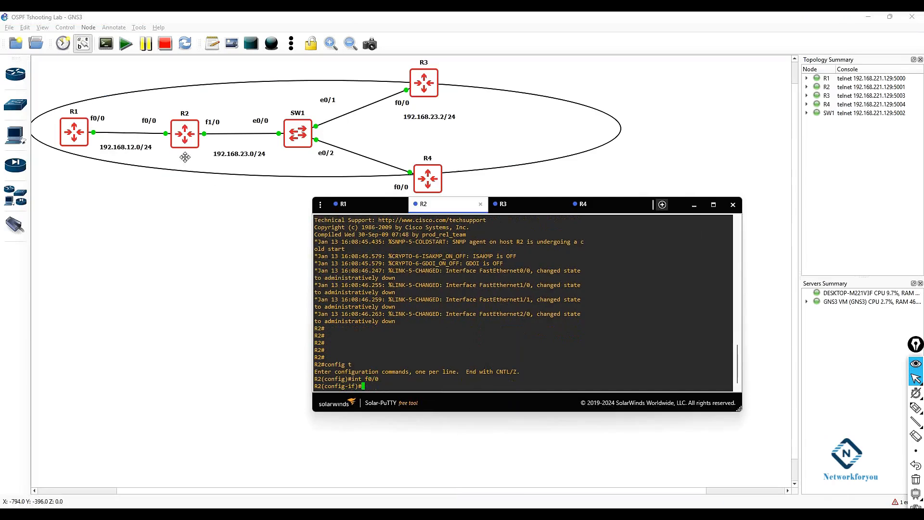
text(ip add 192.168.12.2 255.255.255.0)
key(Return)
text(no sh)
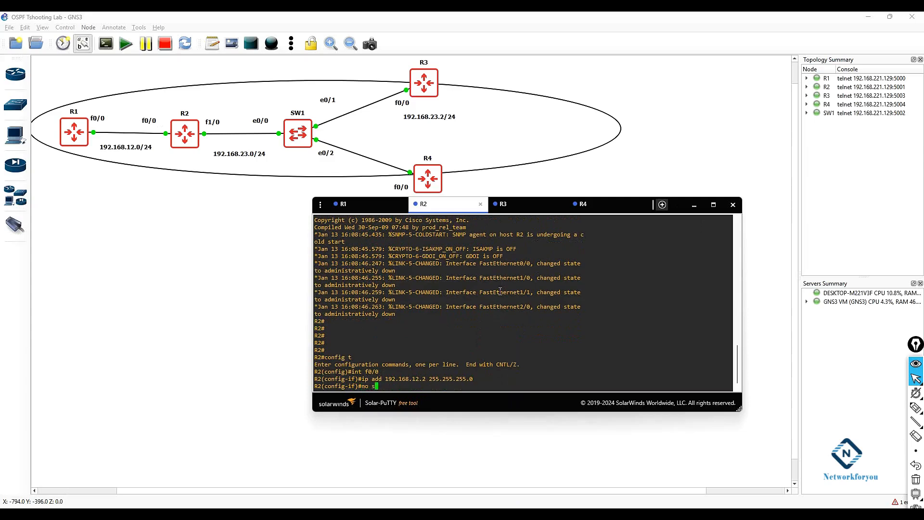
key(Return)
Step: Assign 192.168.23.1 255.255.255.0 to R2's interface f1/0 and bring it up with no shutdown
key(Return)
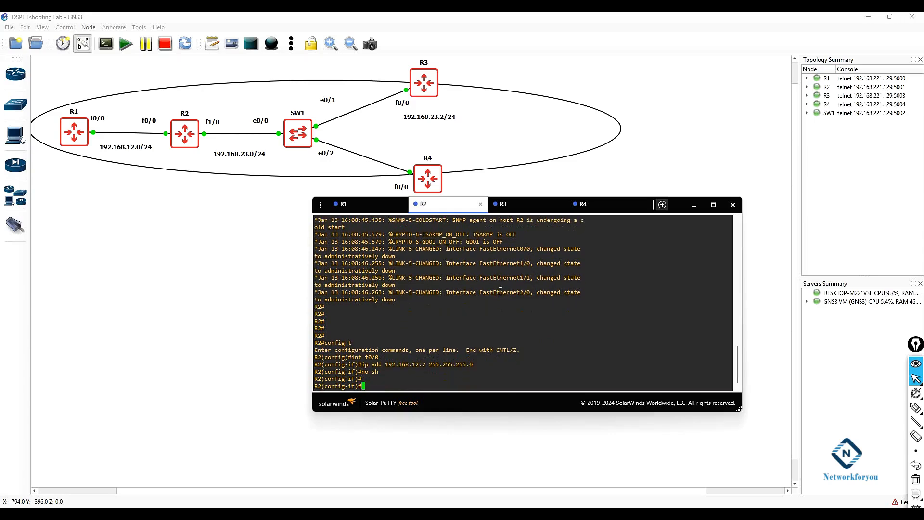
text(exit)
key(Return)
text(int f)
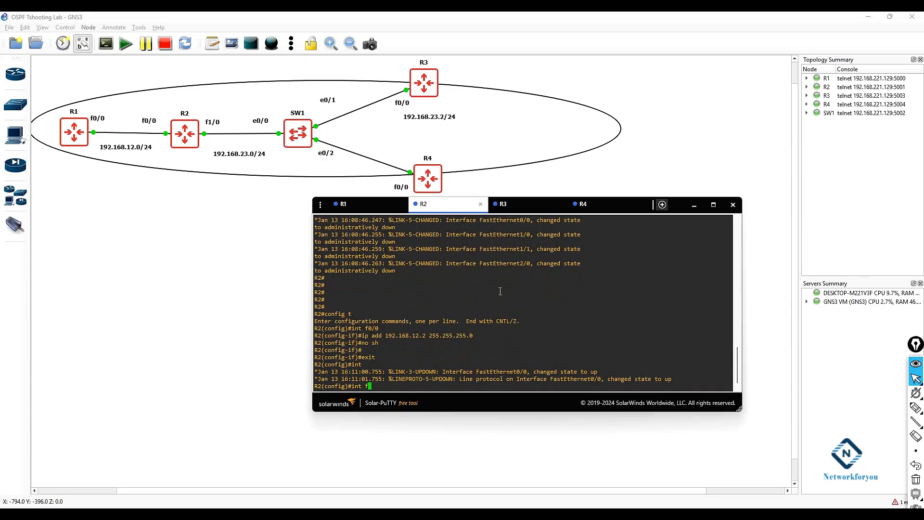
text(1/0)
key(Return)
text(ip a)
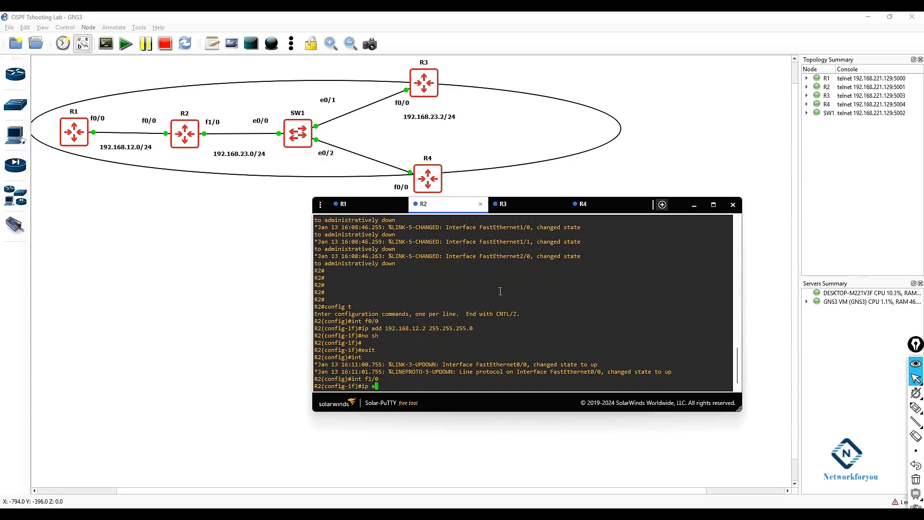
text(dd 192.168.23.1 255.255.255.0)
key(Return)
text(no sh)
key(Return)
Step: Start OSPF process 1 on R2 and return to global configuration
text(exit)
key(Return)
key(Return)
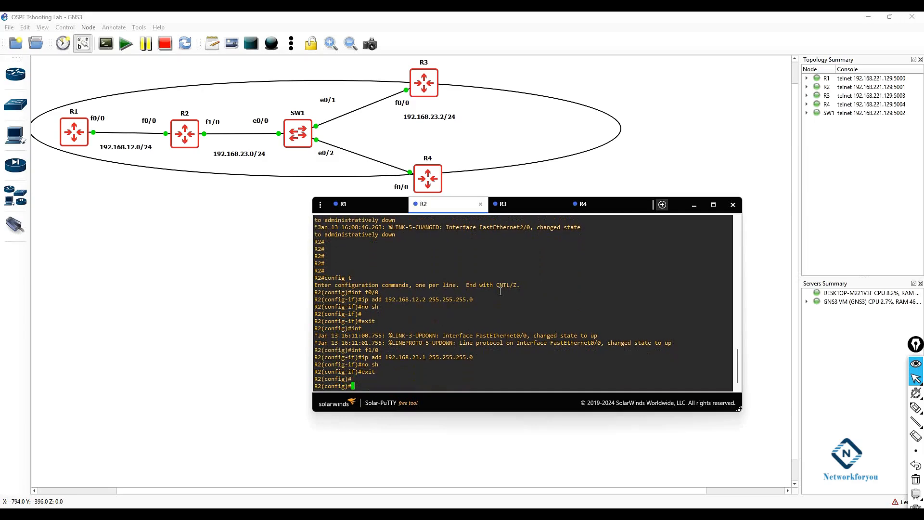
text(router )
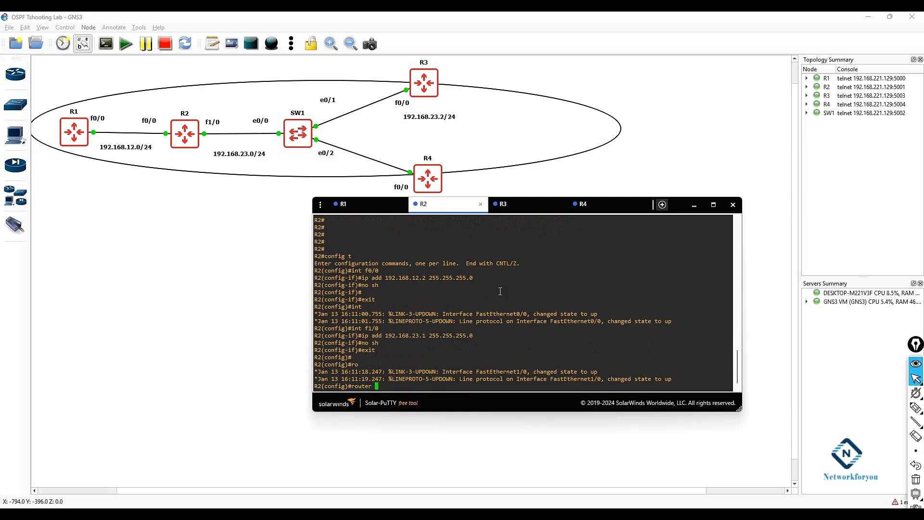
text(os)
key(Tab)
text(1)
key(Return)
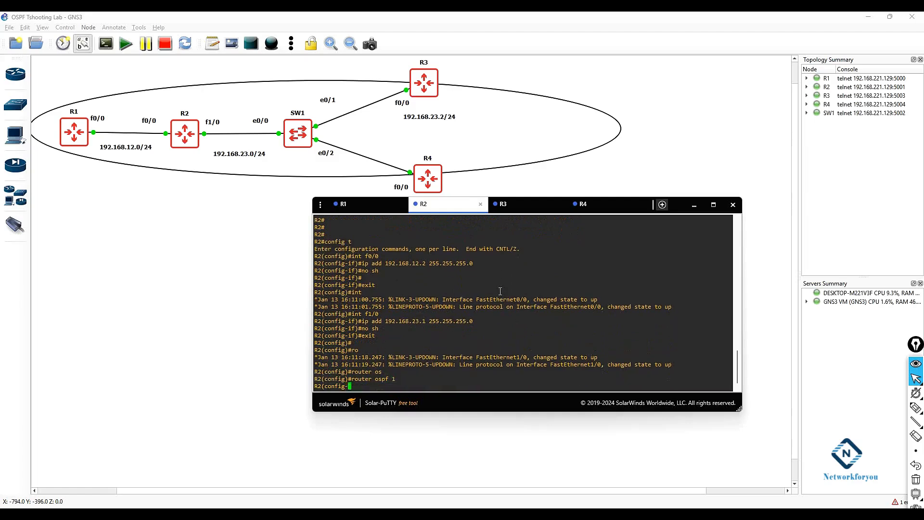
text(exit)
key(Return)
key(Return)
Step: Enable OSPF process 1 in area 0 on R2's interface f0/0
text(int )
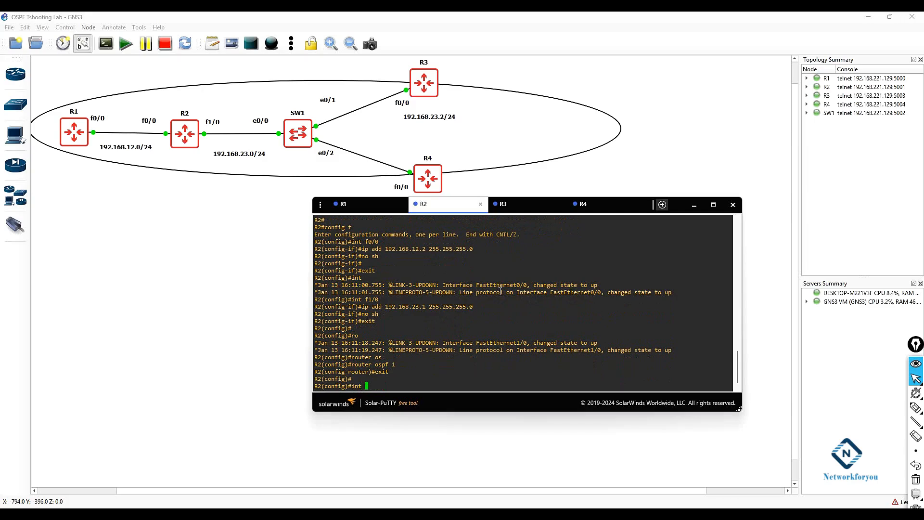
text(f0/0)
key(Return)
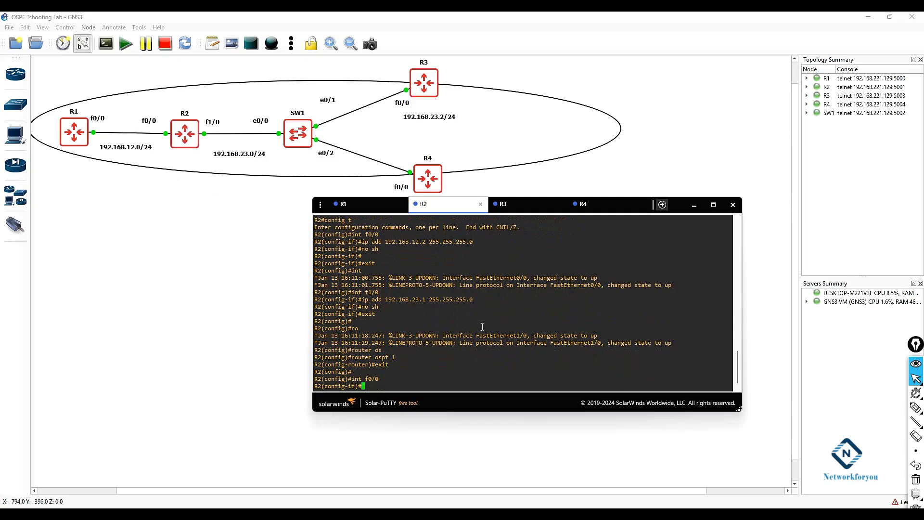
text(ip osp)
key(Tab)
text(1 a)
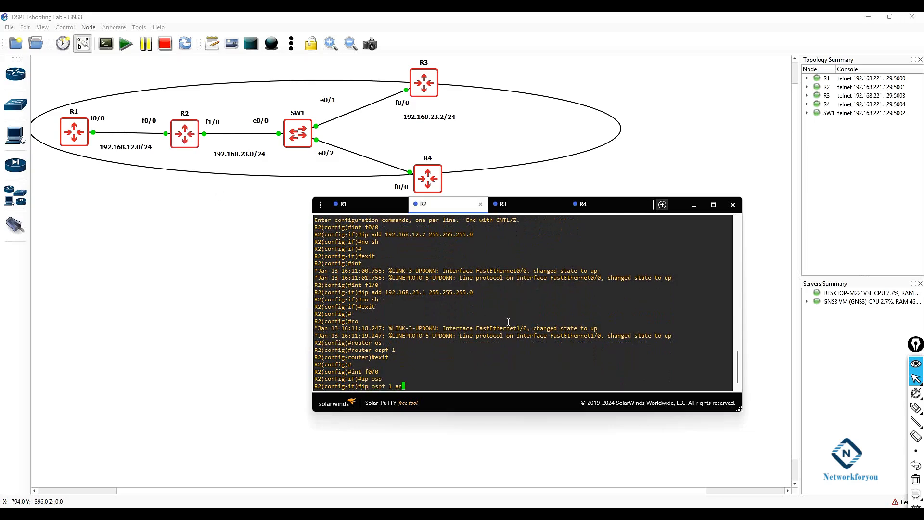
text(r)
key(Tab)
text(0)
key(Return)
text(exit)
key(Return)
Step: Enable OSPF process 1 in area 0 on R2's interface f1/0
text(int )
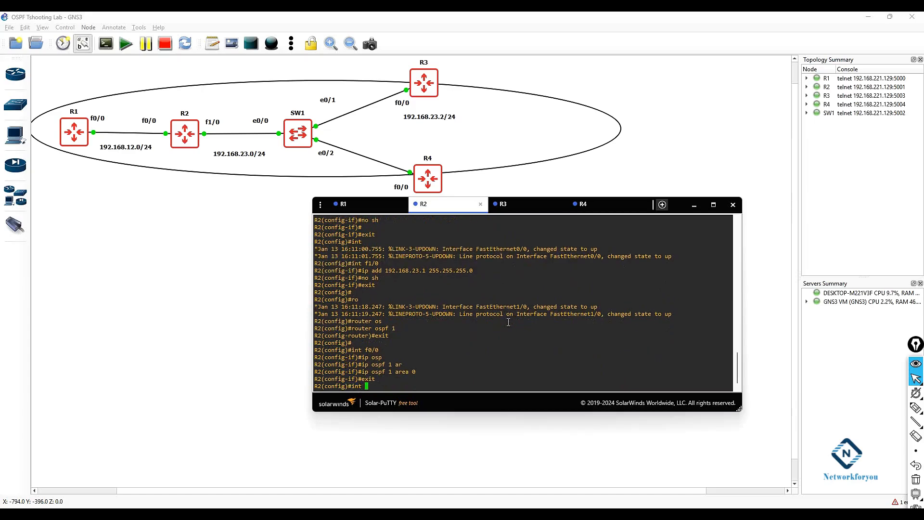
text(f1/0)
key(Return)
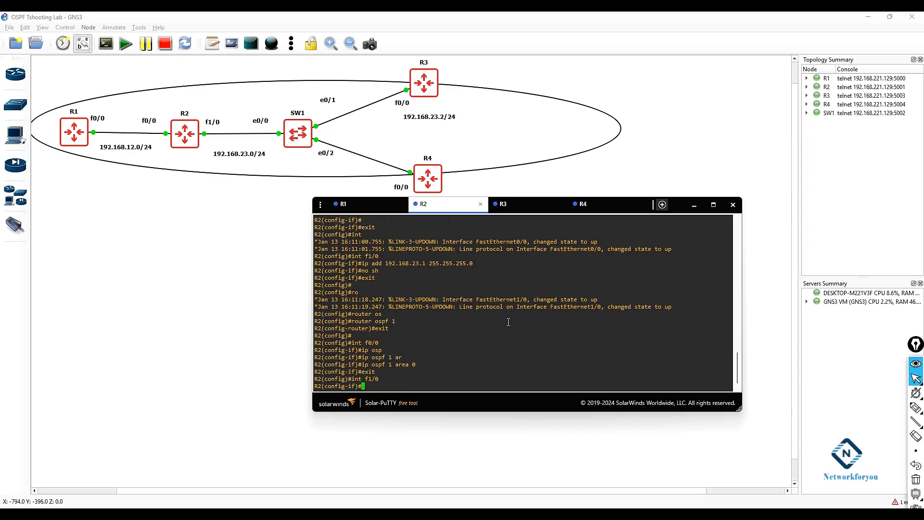
text(ip ops)
key(Tab)
text(1)
key(BackSpace)
key(BackSpace)
key(Tab)
key(BackSpace)
key(BackSpace)
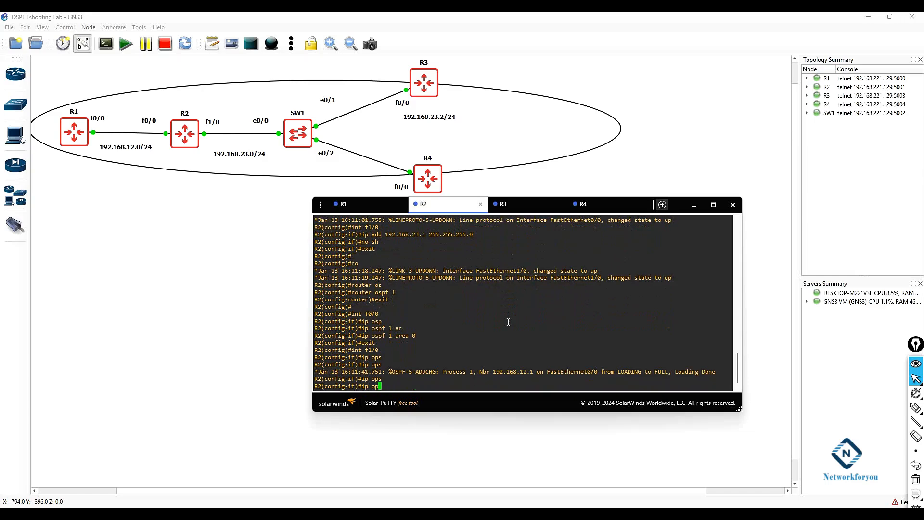
text(s)
key(Tab)
text(1 a)
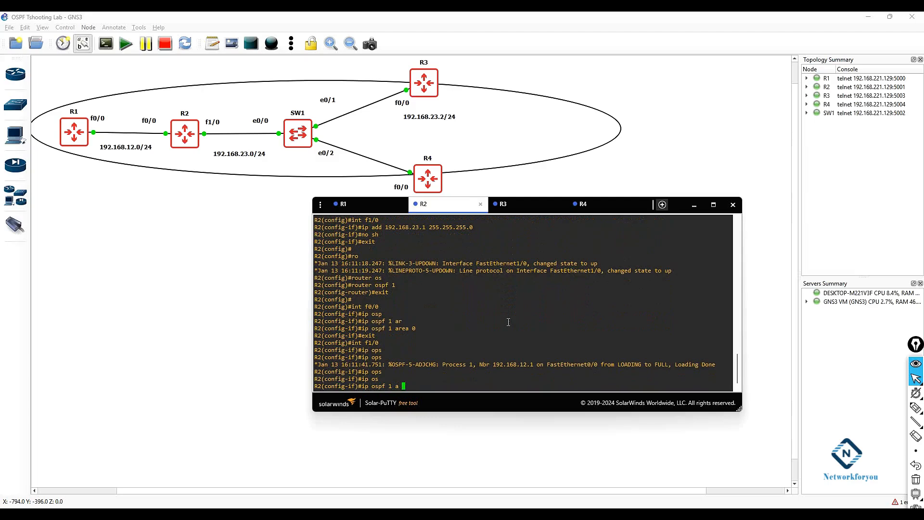
text( 0)
key(Return)
Step: Leave configuration mode on R2 and save the configuration with wr
text(exit)
key(Return)
key(Return)
key(Return)
text(exit)
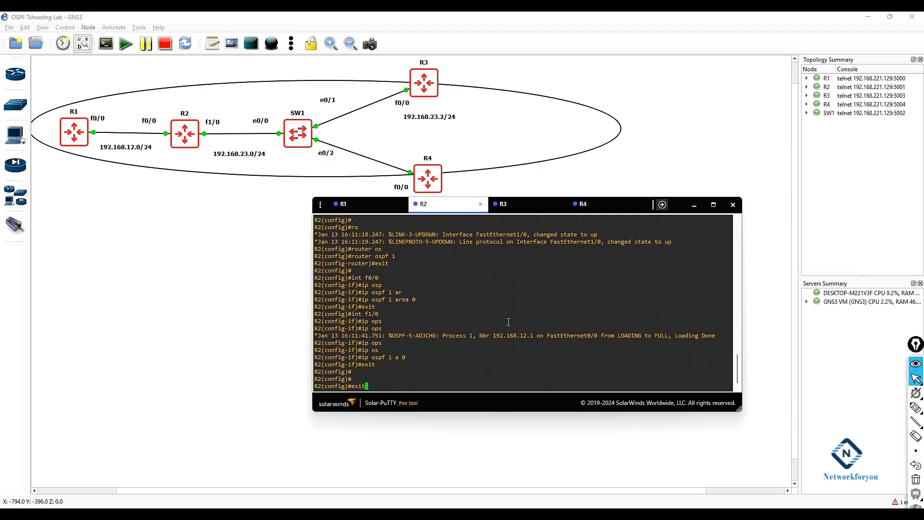
key(Return)
key(Return)
text(wr)
key(Return)
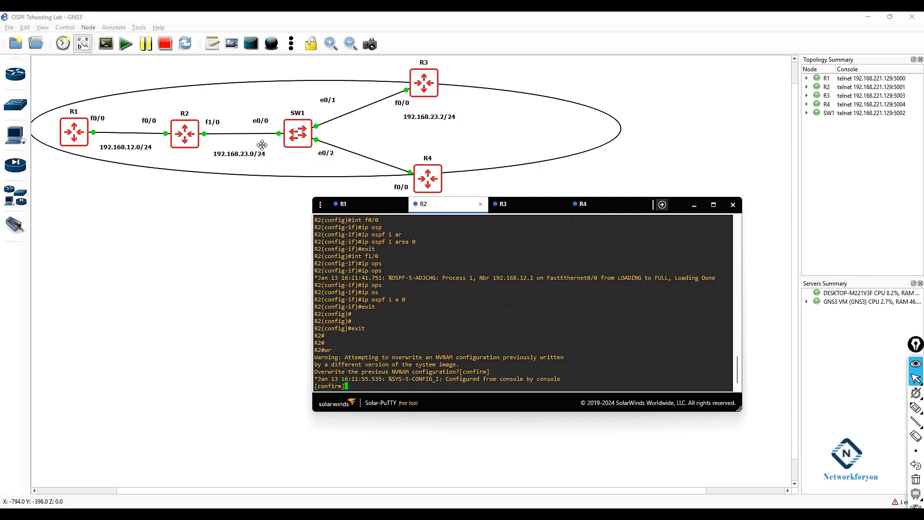
Step: Switch to the R3 console tab and get a fresh prompt
click(503, 204)
double_click(541, 286)
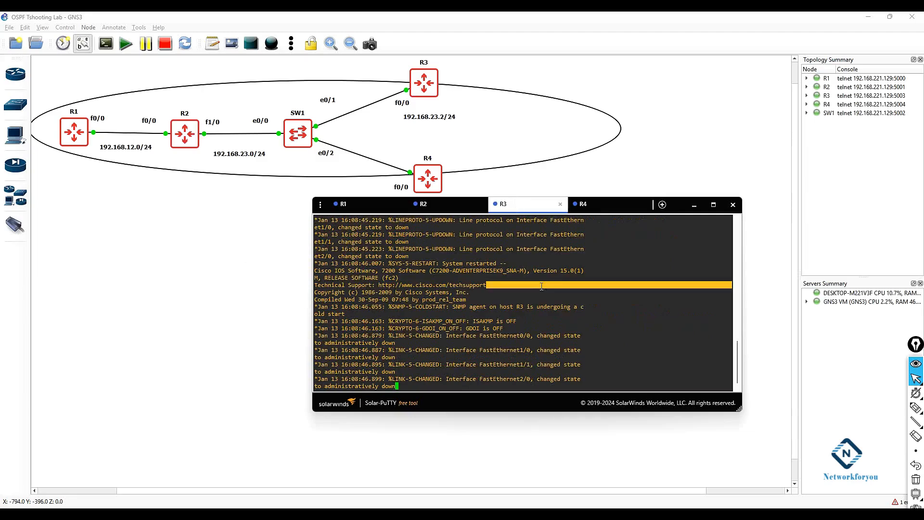
key(Return)
key(Return)
key(Return)
key(Return)
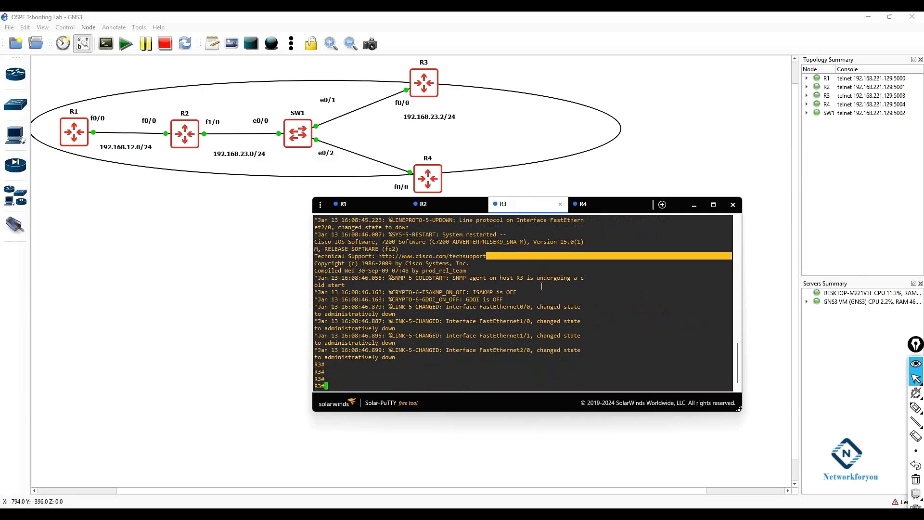
Step: On R3, assign 192.168.23.2 255.255.255.0 to interface f0/0 and bring it up with no shutdown
text(config t)
key(Return)
text(int f0/0)
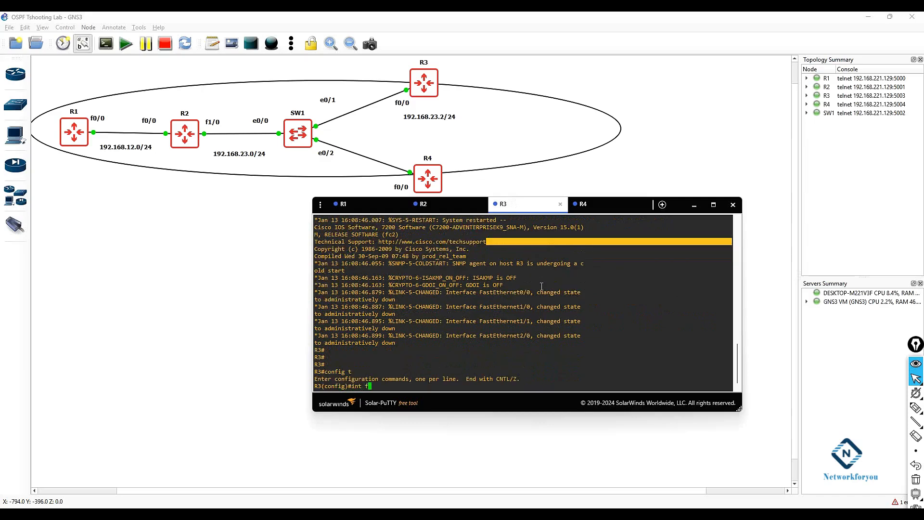
key(Return)
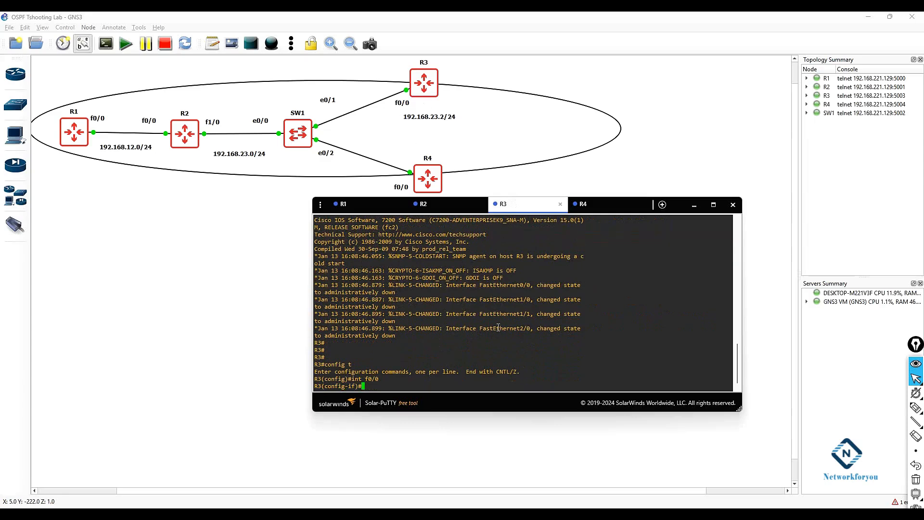
text(ip add )
text(192.168.)
text(23.1)
key(BackSpace)
key(BackSpace)
text(2 255.255.255.0)
key(Return)
text(no sh)
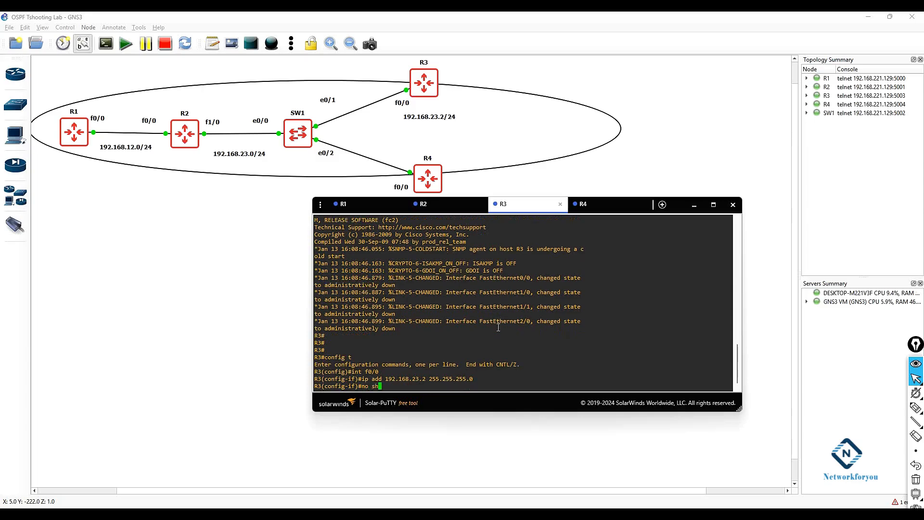
key(Return)
Step: Start OSPF process 1 on R3 and return to global configuration
text(exit)
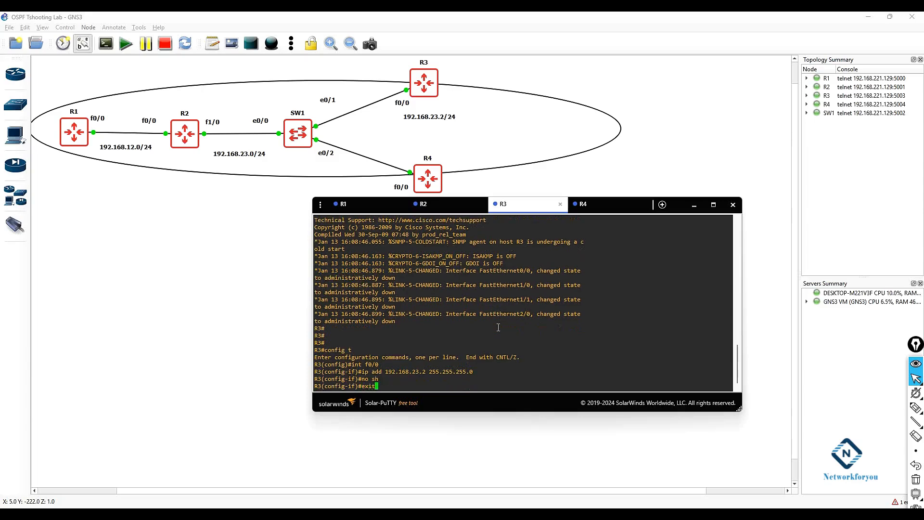
key(Return)
text(rout)
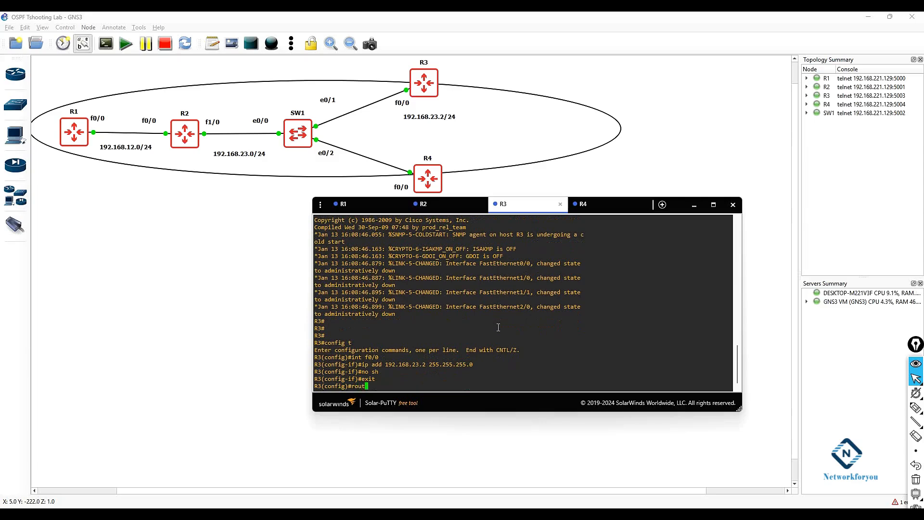
text(er ospf 1)
key(Return)
text(exit)
key(Return)
Step: Enable OSPF process 1 in area 0 on R3's interface f0/0
text(int f0/0)
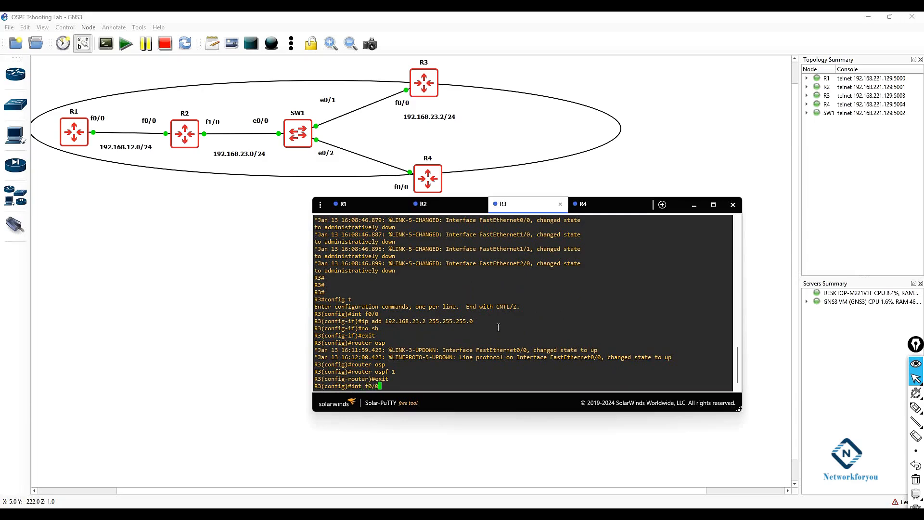
key(Return)
text(ip osp)
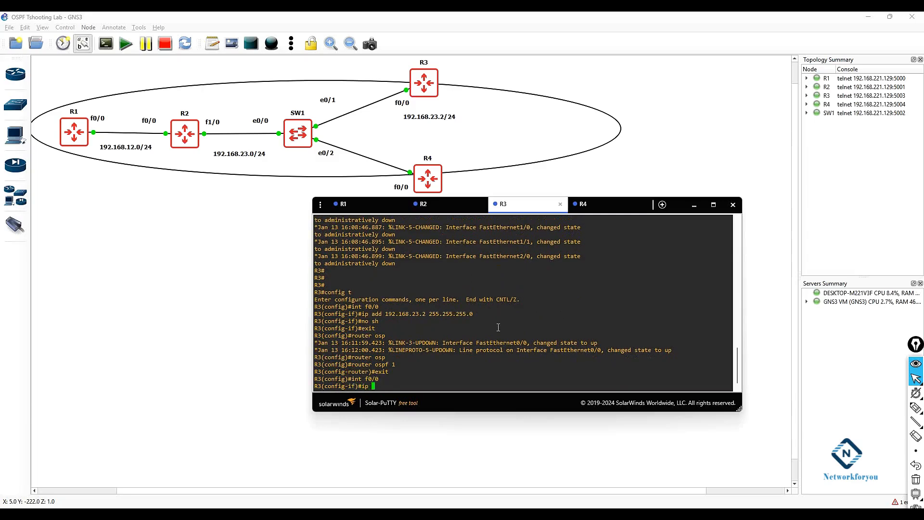
key(Tab)
text(1 a)
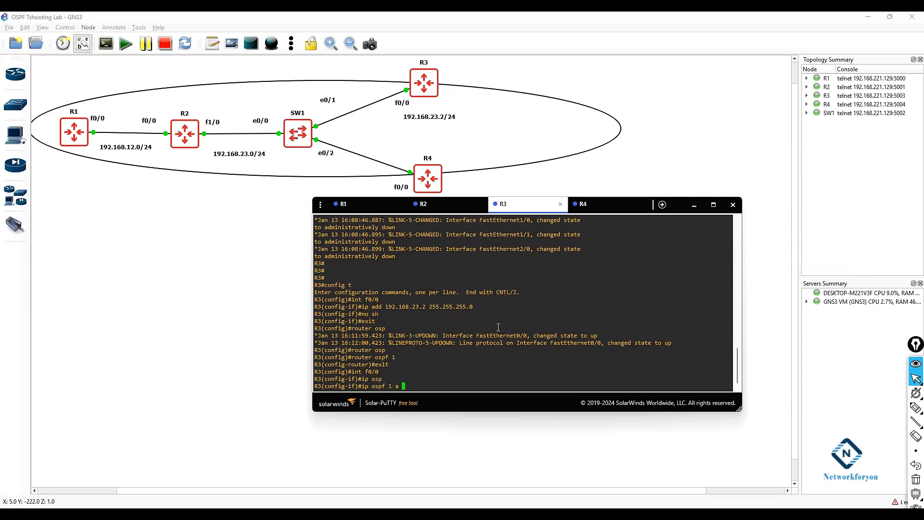
key(Tab)
text(0)
key(Return)
text(exit)
key(Return)
key(Return)
key(Return)
Step: Leave configuration mode on R3 and save the configuration with wr, confirming the overwrite
text(wr)
key(BackSpace)
text(exit)
key(Return)
key(Return)
text(wr)
key(Return)
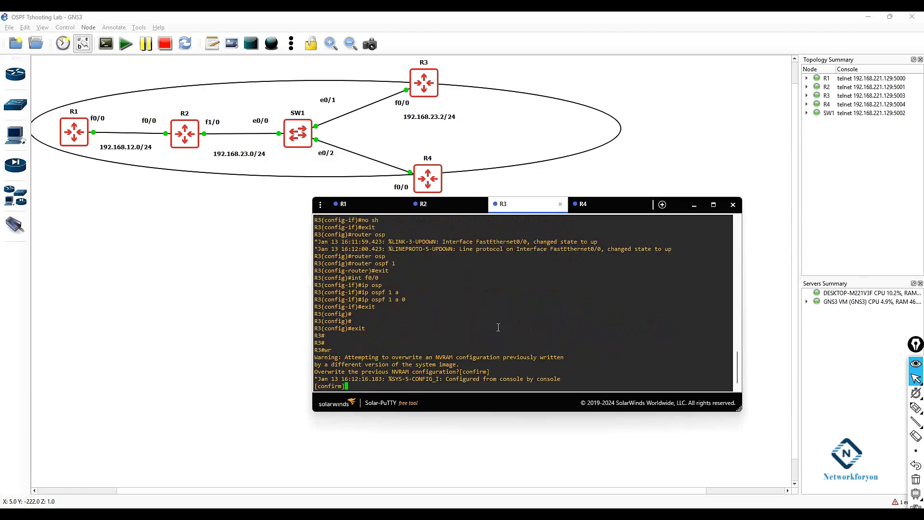
key(Return)
key(Return)
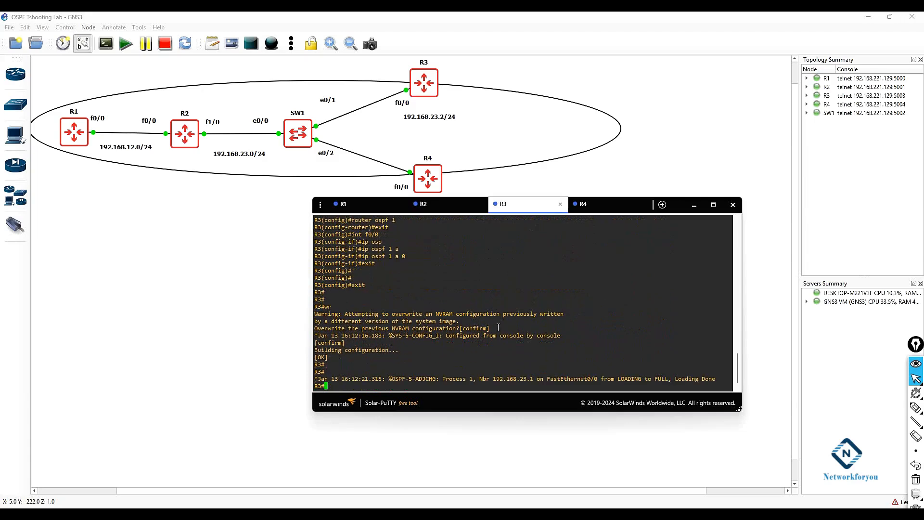
Step: Switch to the R4 console tab and get a fresh prompt
click(606, 204)
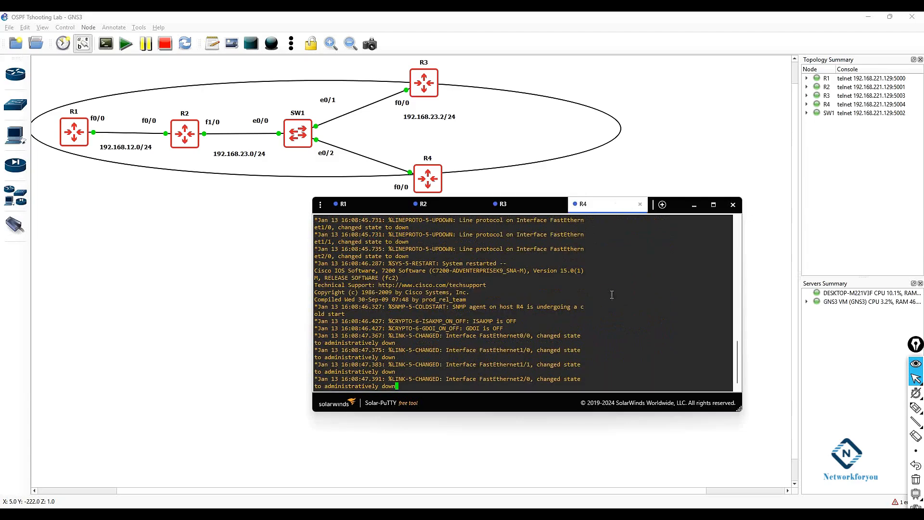
key(Return)
key(Return)
key(Return)
key(Return)
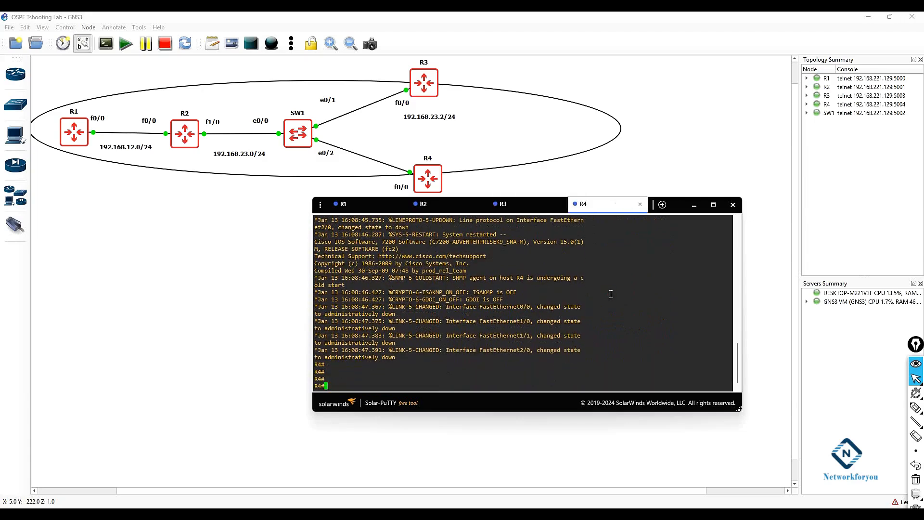
Step: On R4, enter configuration mode and assign 192.168.23.3 255.255.255.0 to interface f0/0
text(config t)
key(Return)
text(int f0/0)
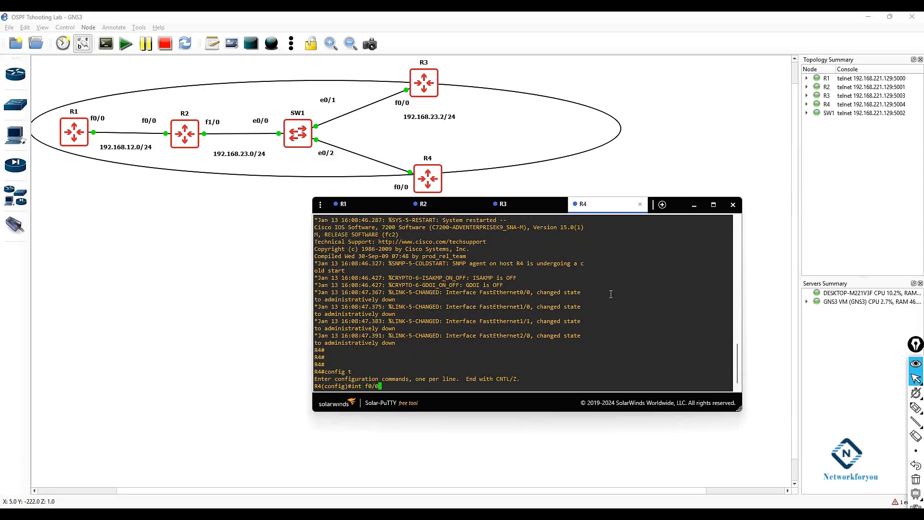
key(Return)
text(ip o)
text(dd)
key(Tab)
text(192.168.23.3 255.25)
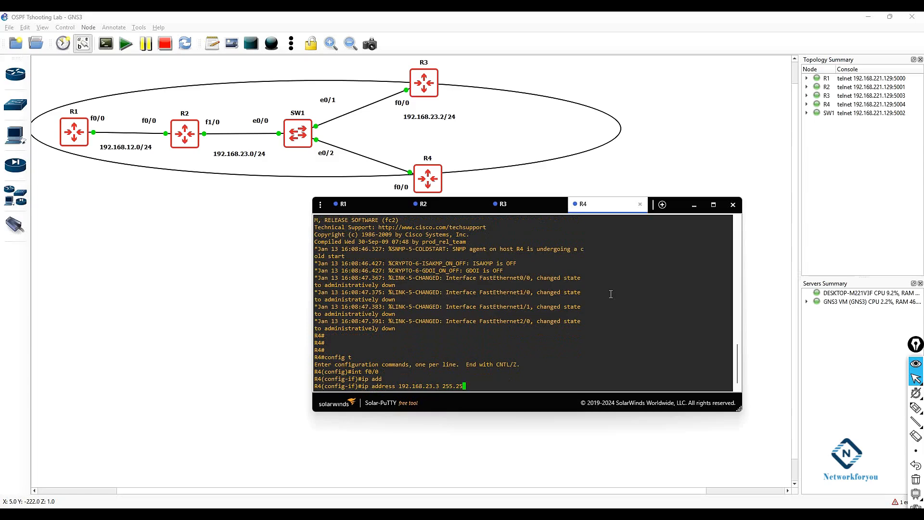
text(5.255.0)
key(Return)
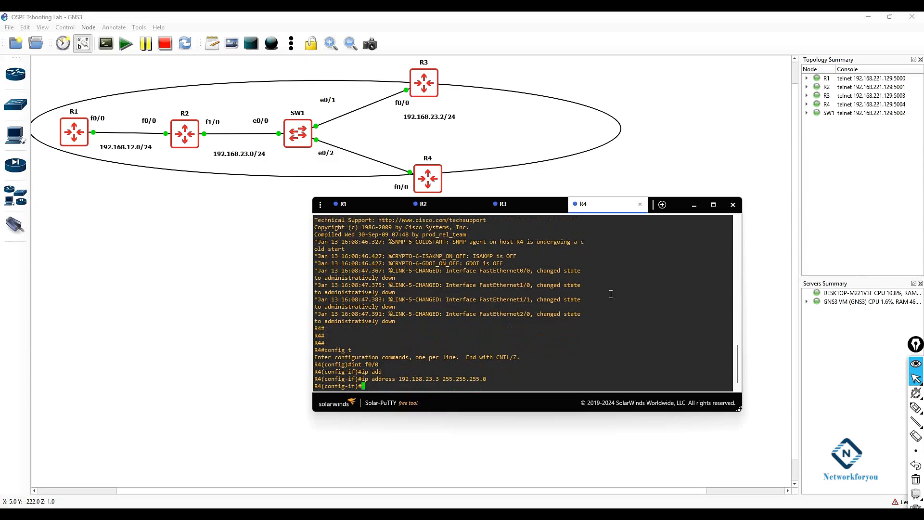
Step: Bring up R4's f0/0 interface and return to global configuration mode
text(no sh)
key(Return)
key(Return)
key(Return)
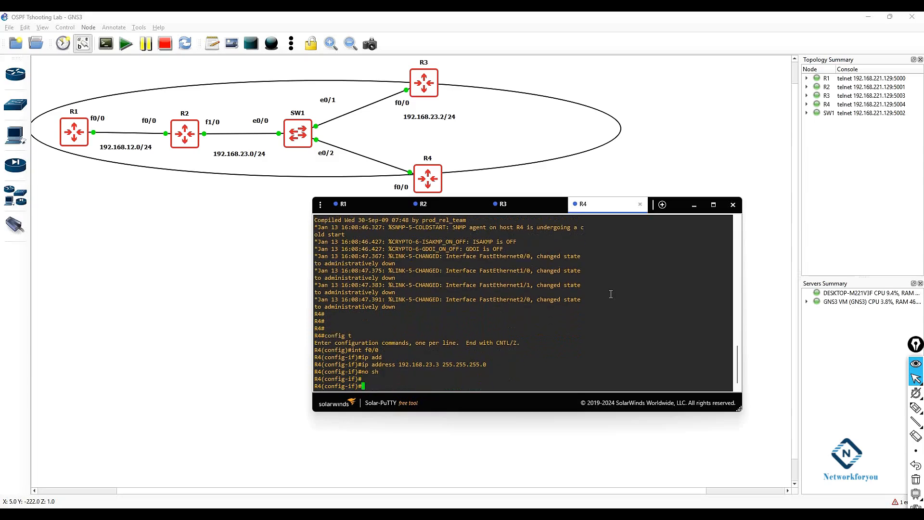
text(exit)
key(Return)
key(Return)
key(Return)
key(Return)
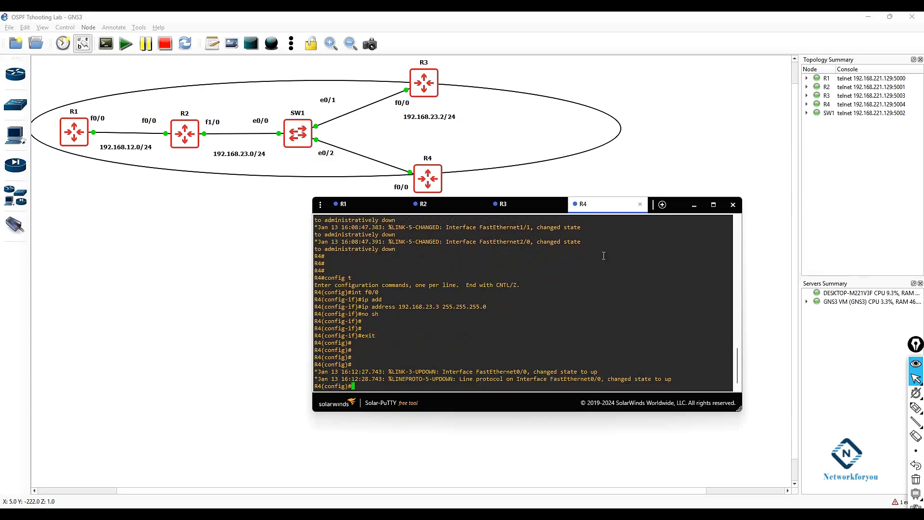
Step: Start OSPF process 1 on R4
drag(595, 203, 592, 234)
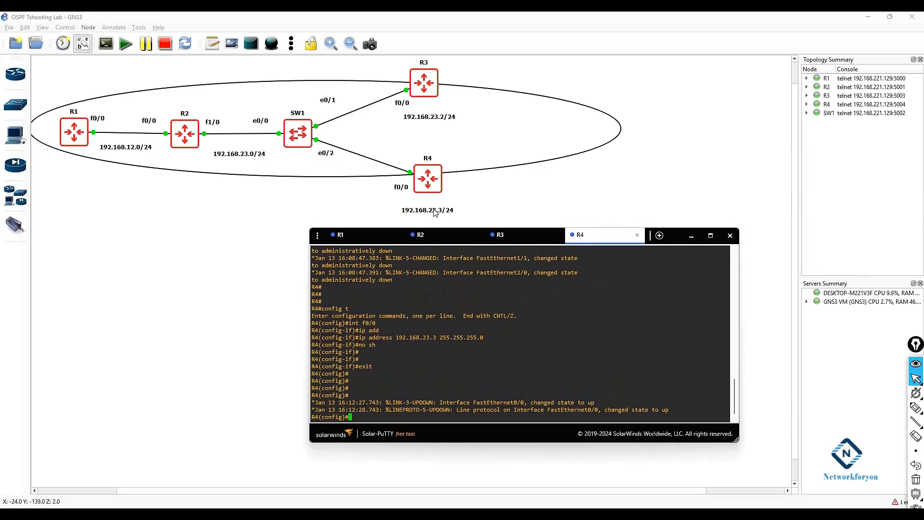
key(Return)
key(Return)
text(router )
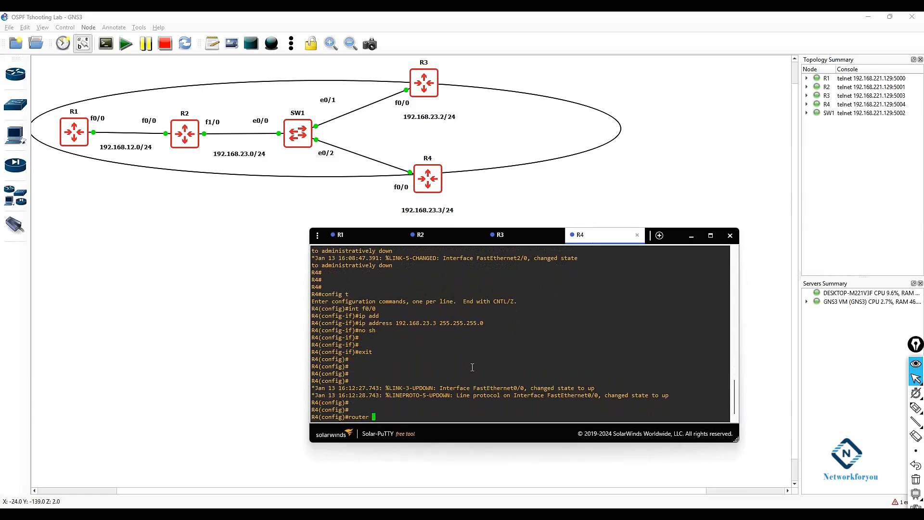
text(osp)
key(Tab)
text(1)
key(Return)
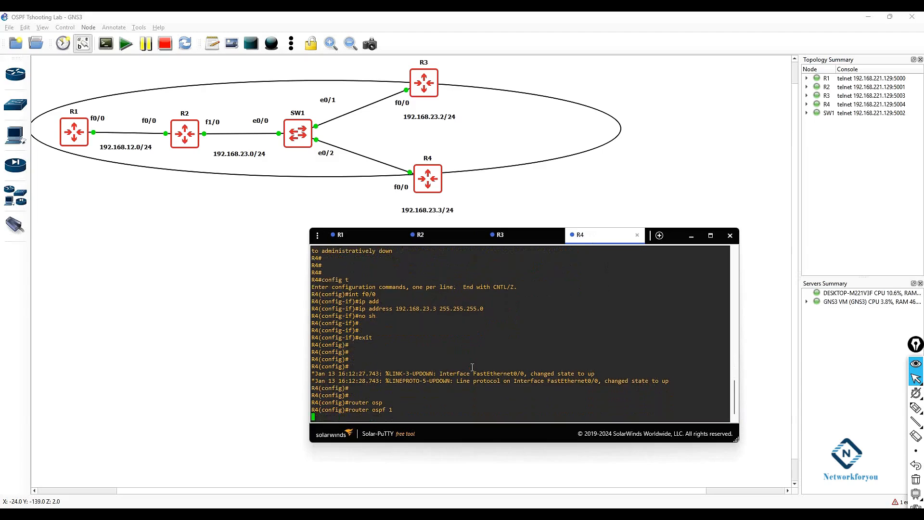
Step: Enable OSPF process 1 in area 0 on R4's interface f0/0
text(int f0/0)
key(Return)
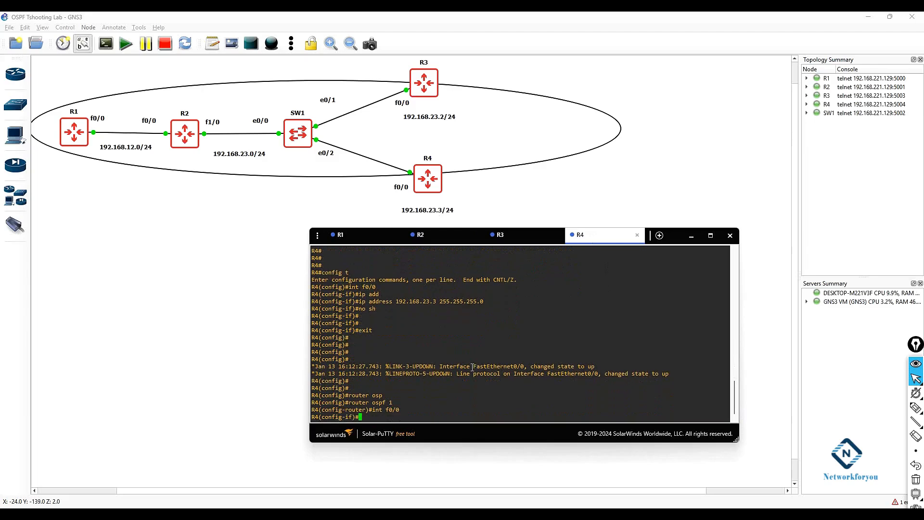
text(ip)
key(Tab)
key(BackSpace)
key(BackSpace)
key(BackSpace)
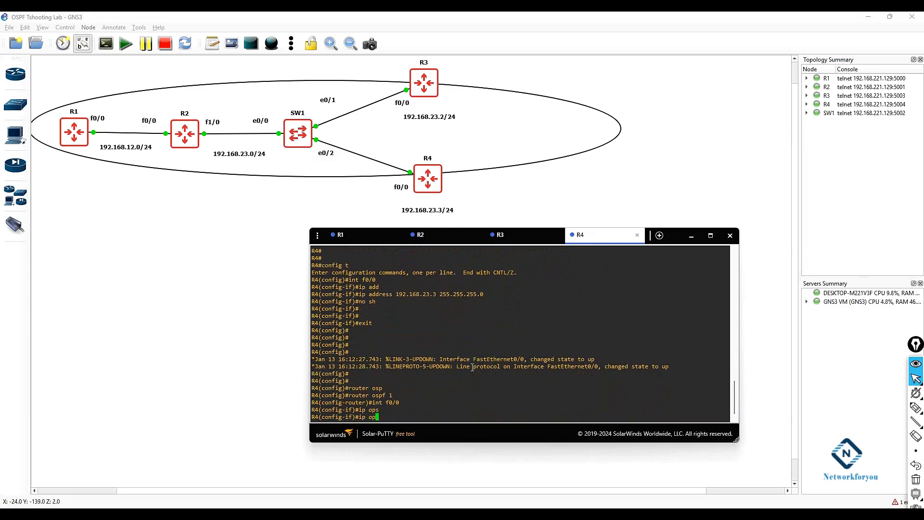
text(s)
key(Tab)
text(1 a)
key(Tab)
text(0)
key(Return)
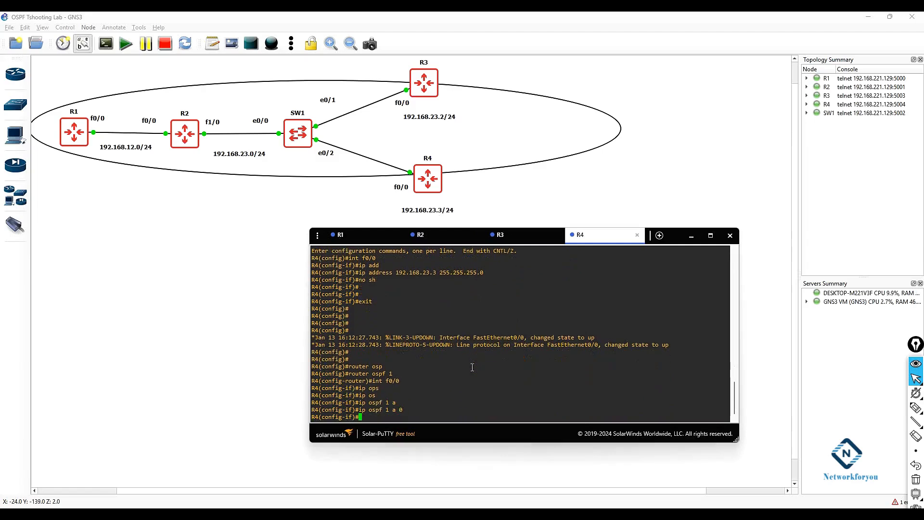
Step: Leave configuration mode on R4 and save the configuration with wr, confirming the overwrite
text(exit)
key(Return)
key(Return)
text(exi)
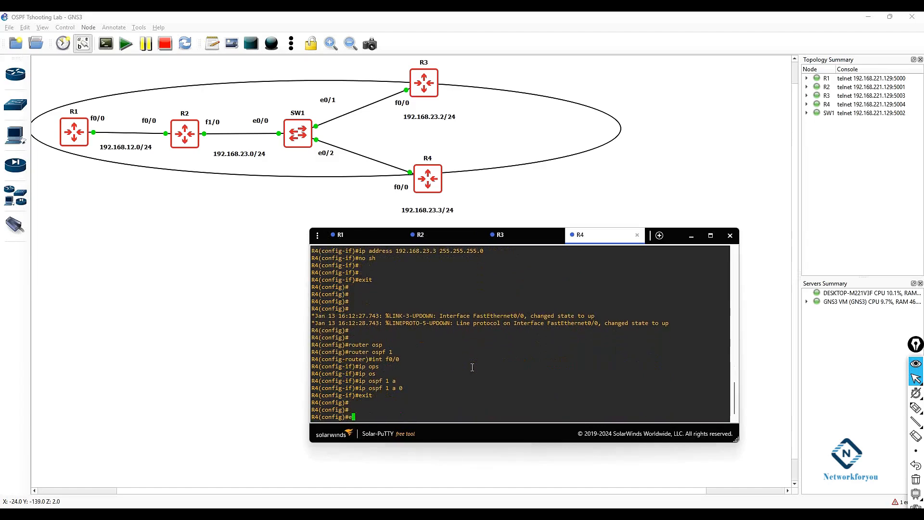
text(t)
key(Return)
key(Return)
key(Return)
text(wr)
key(Return)
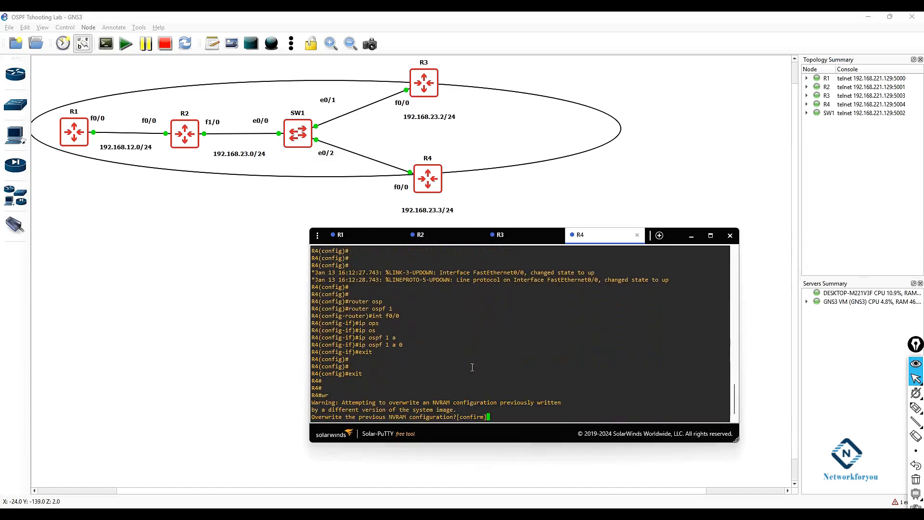
key(Return)
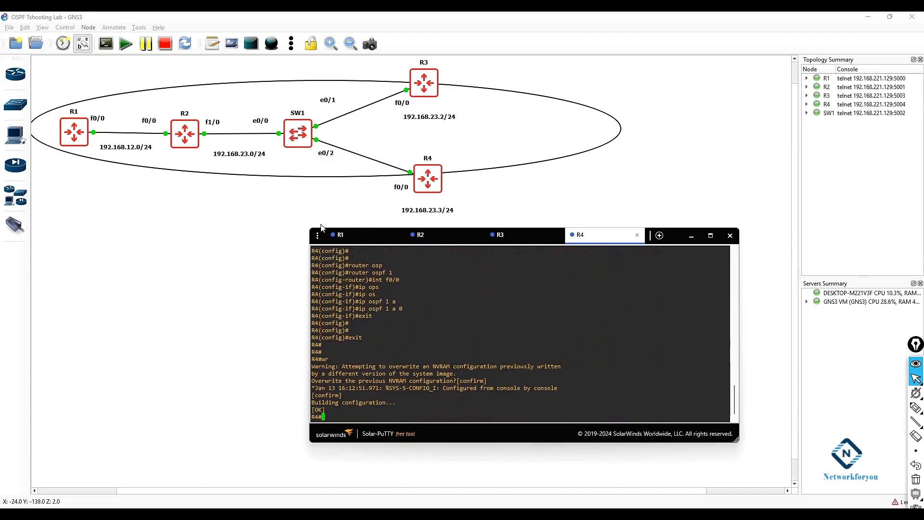
Step: Switch to R1, display its routing table and examine the OSPF-learned routes
click(342, 235)
key(Return)
key(Return)
key(Return)
text(sh ip rout)
key(Return)
key(Return)
key(Return)
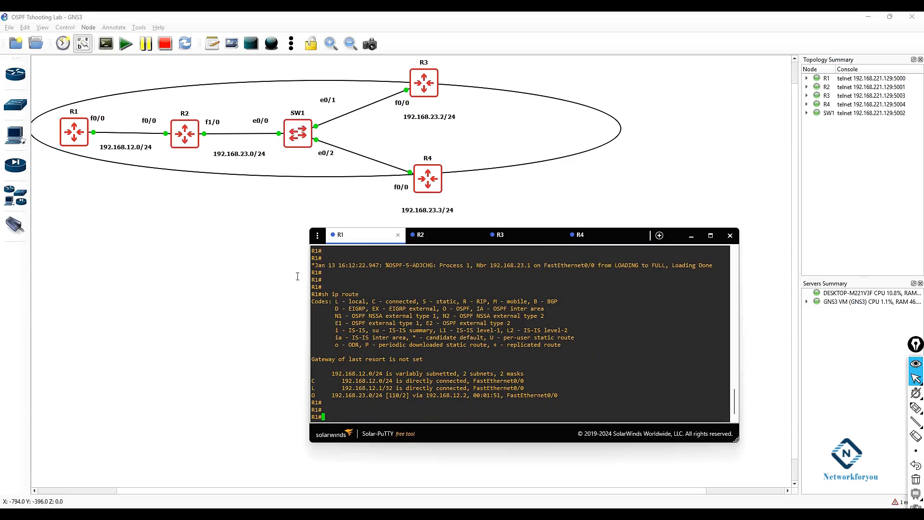
drag(334, 395, 381, 395)
click(332, 407)
click(449, 237)
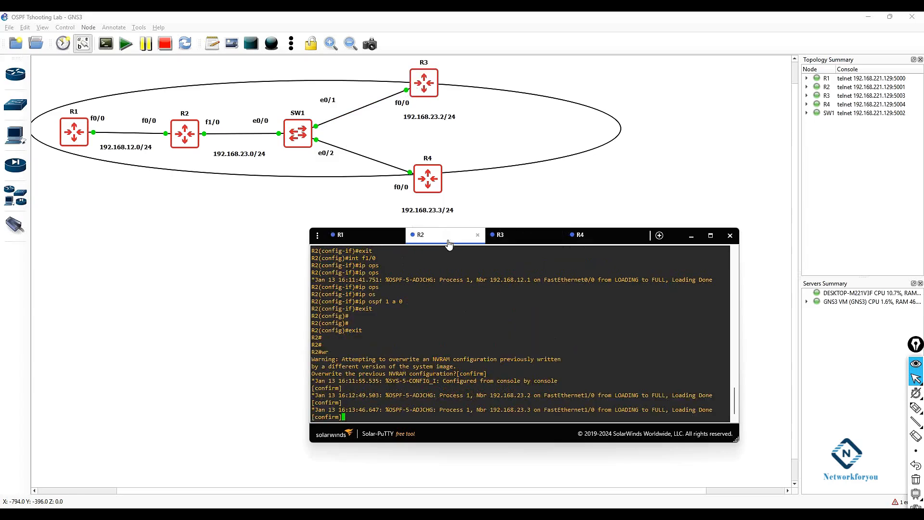
Step: Switch to R4, display its routing table and examine the OSPF route to 192.168.12.0/24
click(605, 236)
key(Return)
key(Return)
key(Return)
text(sh ip route)
key(Return)
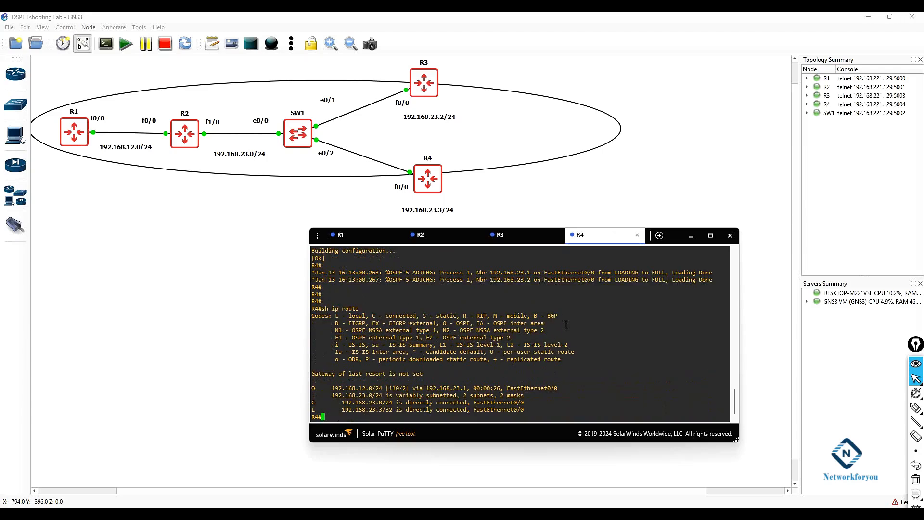
key(Return)
key(Return)
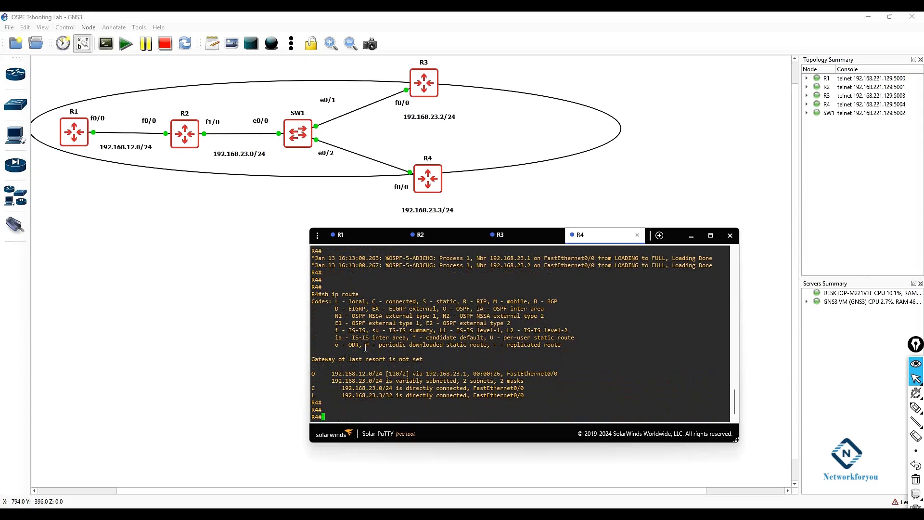
drag(384, 373, 315, 374)
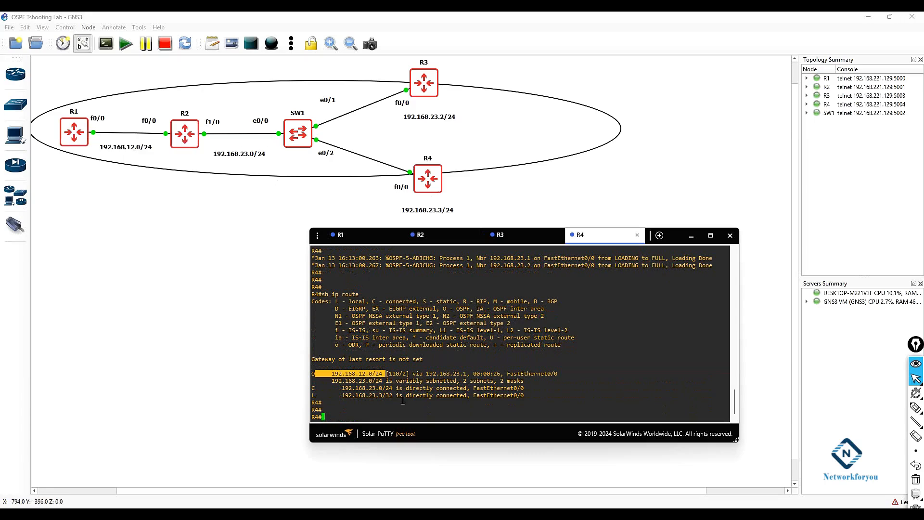
drag(470, 373, 426, 373)
click(554, 382)
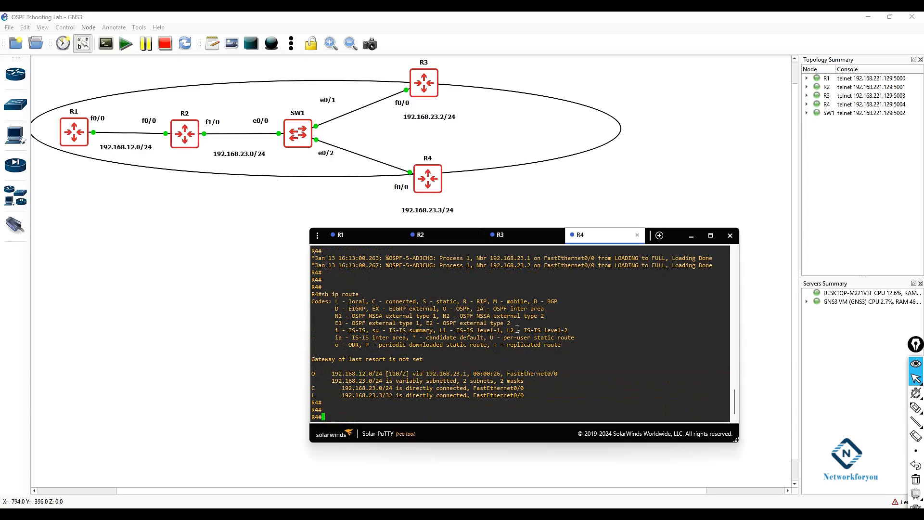
Step: Duplicate R1's subnet label on the topology, move it above R1 and change its text to Int L0 1.1.1.1
click(355, 237)
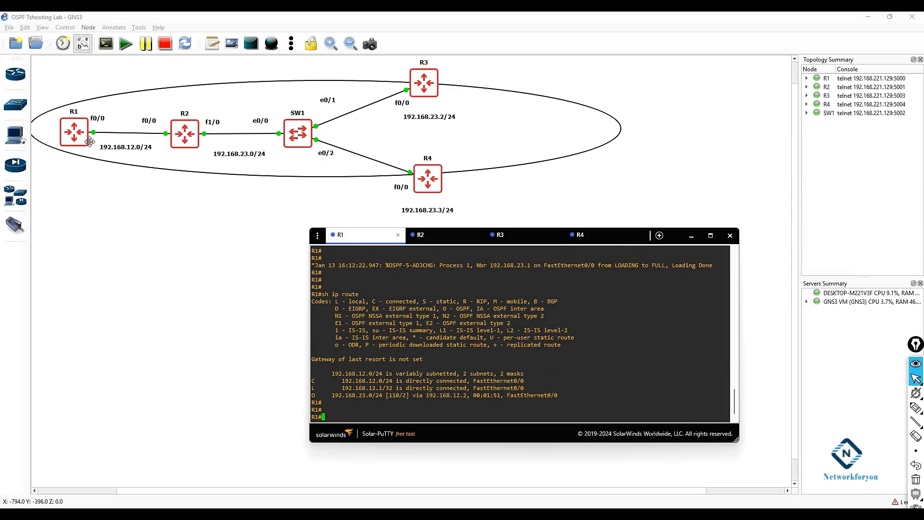
click(133, 147)
right_click(133, 147)
click(141, 149)
drag(144, 165, 74, 94)
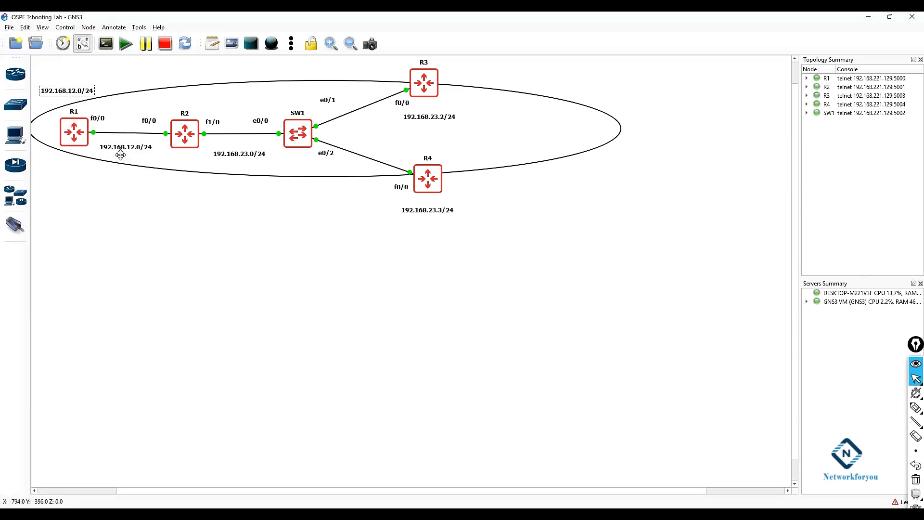
key(ctrl+a)
key(BackSpace)
text(In)
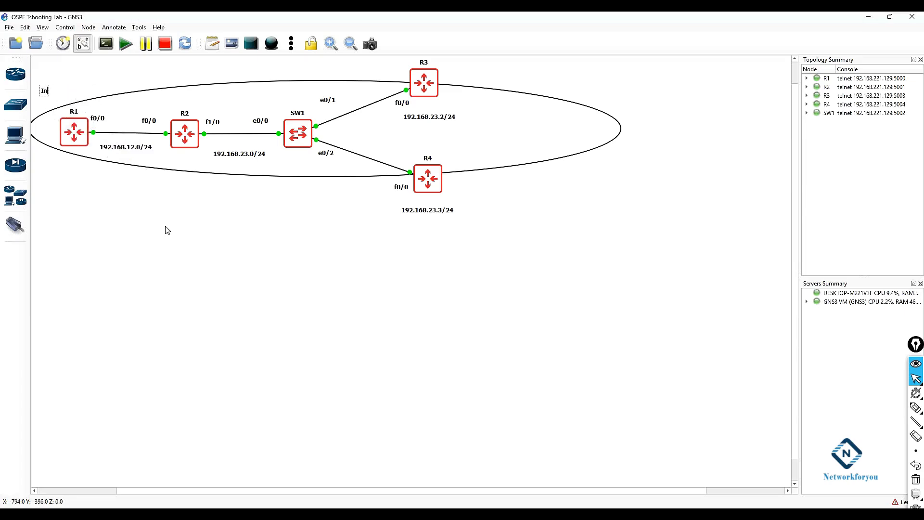
text(t L0 1.1.1.1)
click(166, 230)
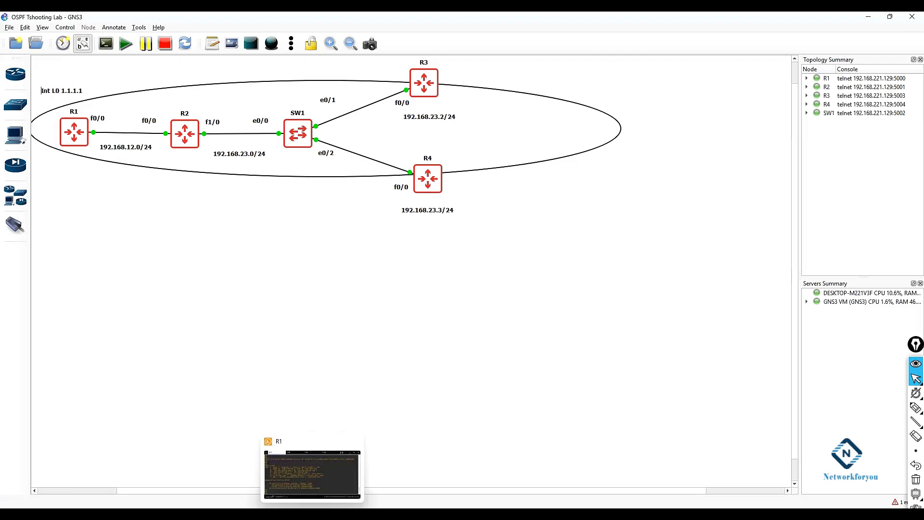
Step: On R1, create interface Loopback0 with 1.1.1.1 255.0.0.0 and enable OSPF process 1 area 0 on it
click(293, 501)
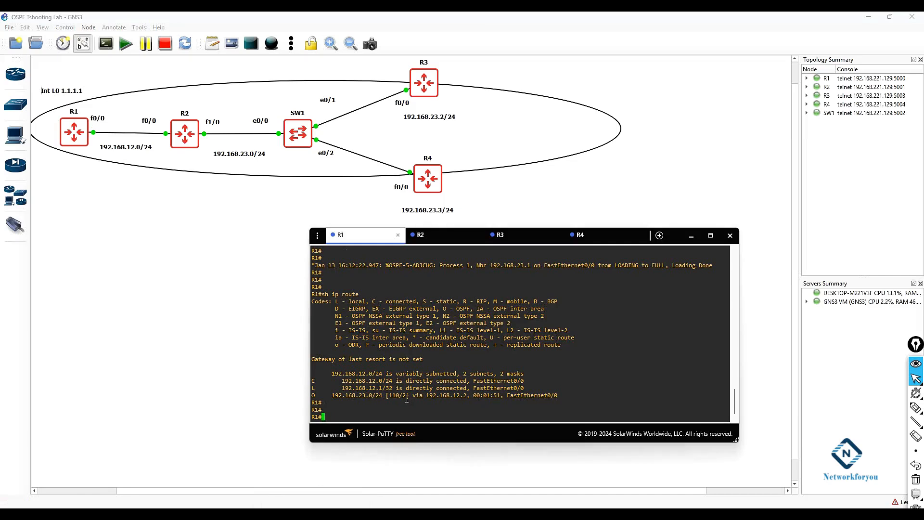
text(config t)
key(Return)
text(int lo 0)
key(Return)
text(ip add 1.1.)
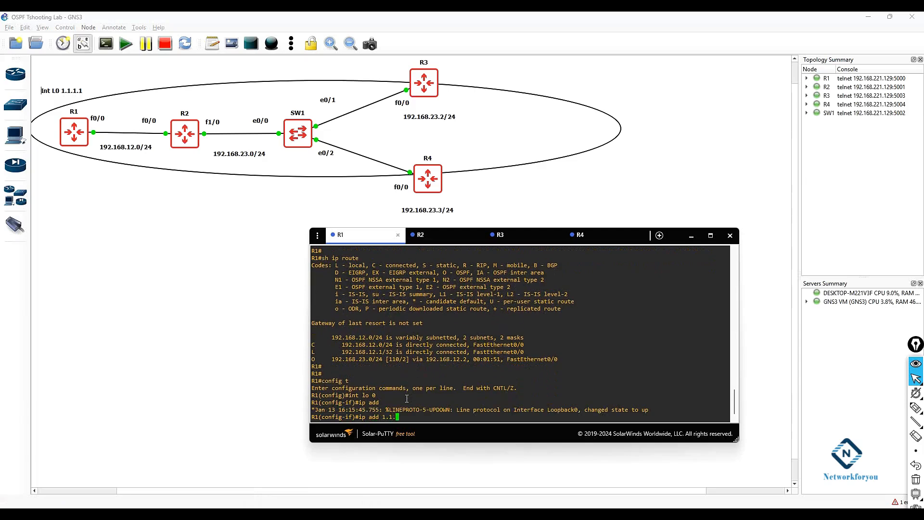
text(1.1 255.0.0.0)
key(Return)
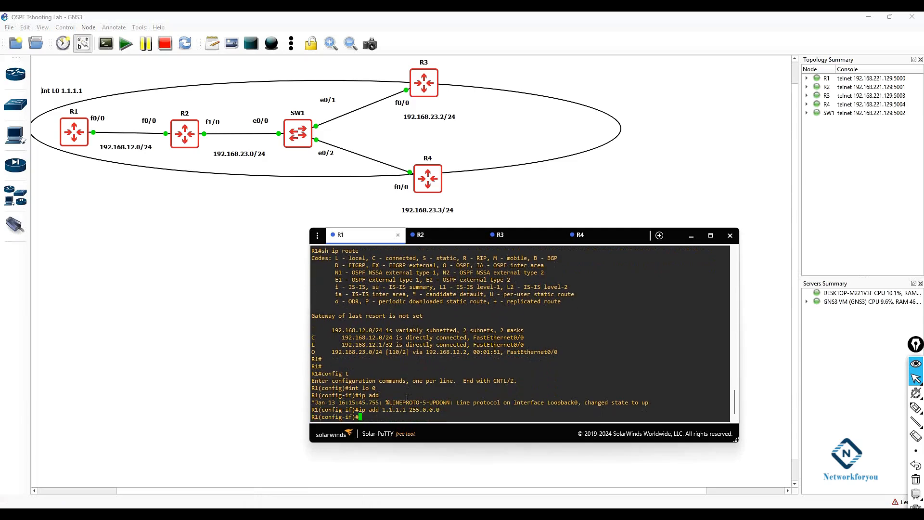
text(ip osp)
key(Tab)
text(1 a 0)
key(Return)
Step: Leave configuration mode on R1 and save the configuration with wr
text(exit)
key(Return)
key(Return)
key(Return)
text(exit)
key(Return)
key(Return)
key(Return)
text(wr)
Step: Switch to R2, display its routing table and examine the OSPF route to 1.1.1.1
key(Return)
key(Return)
key(Return)
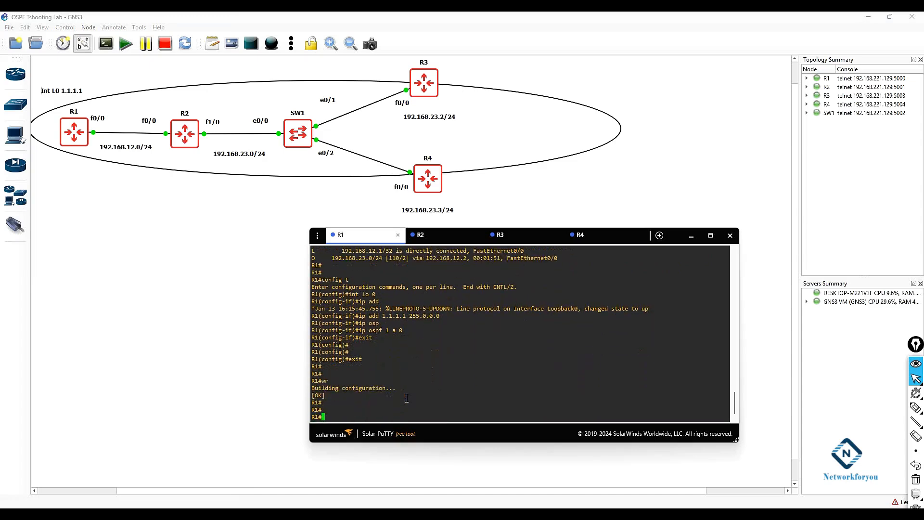
click(459, 240)
double_click(493, 349)
key(Return)
key(Return)
key(Return)
key(Return)
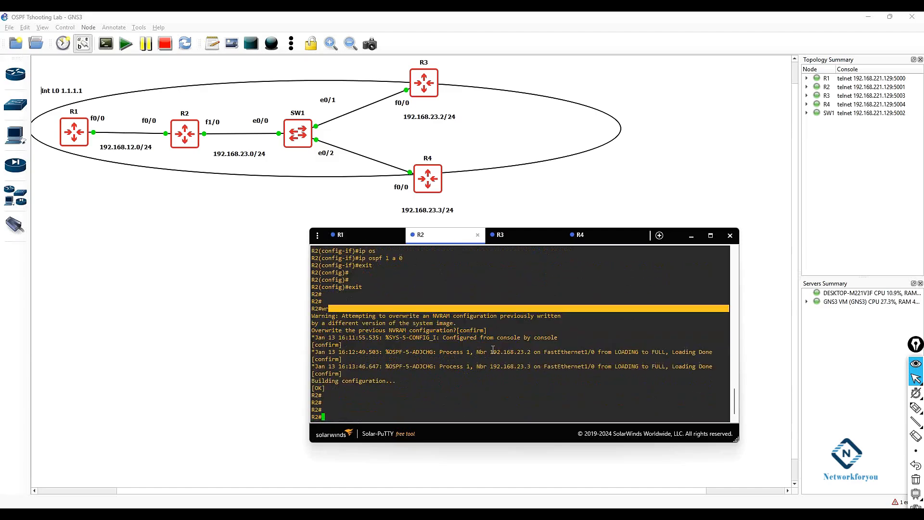
text(sh ip route)
key(Return)
key(Return)
key(Return)
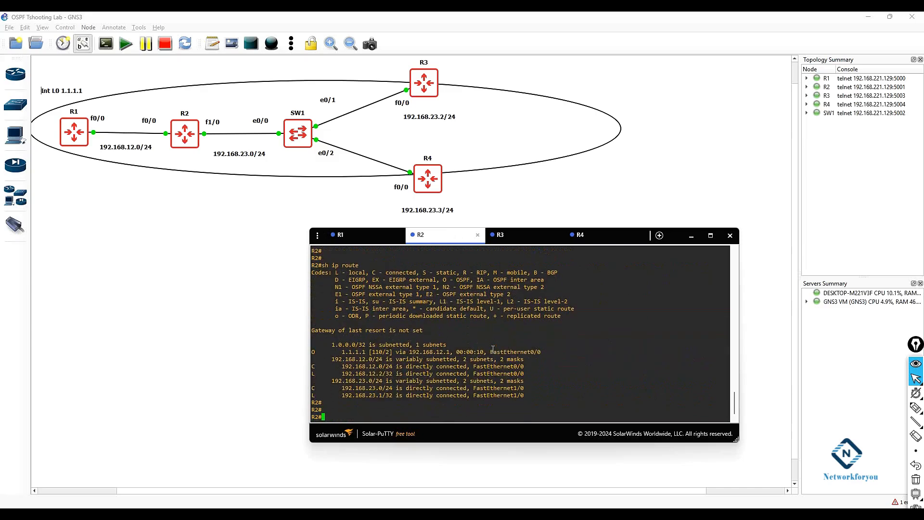
drag(324, 354, 520, 345)
click(362, 357)
drag(336, 354, 532, 359)
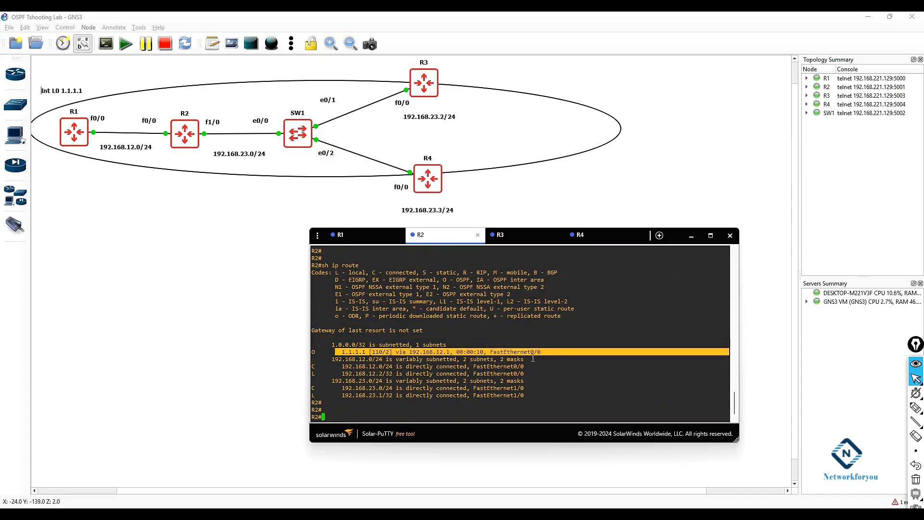
click(452, 386)
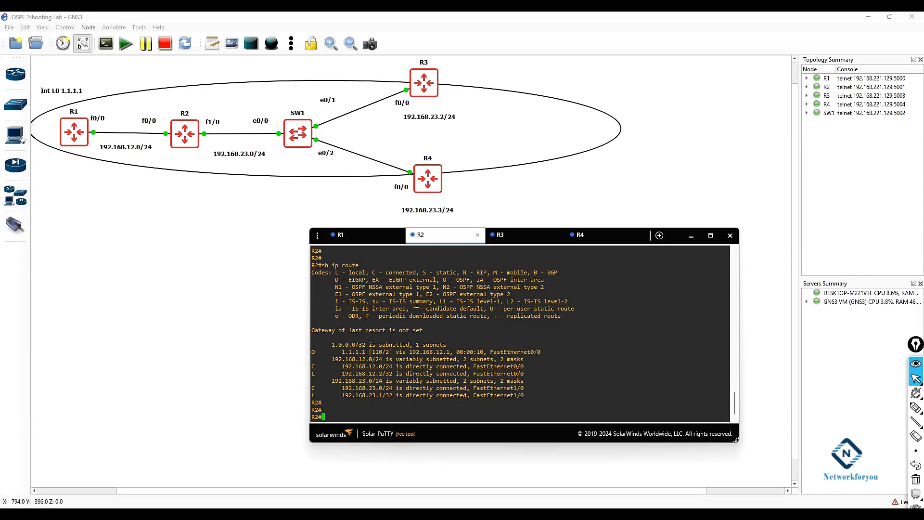
Step: On R2, change interface f0/0 to OSPF process 1 area 1
text(config t)
key(Return)
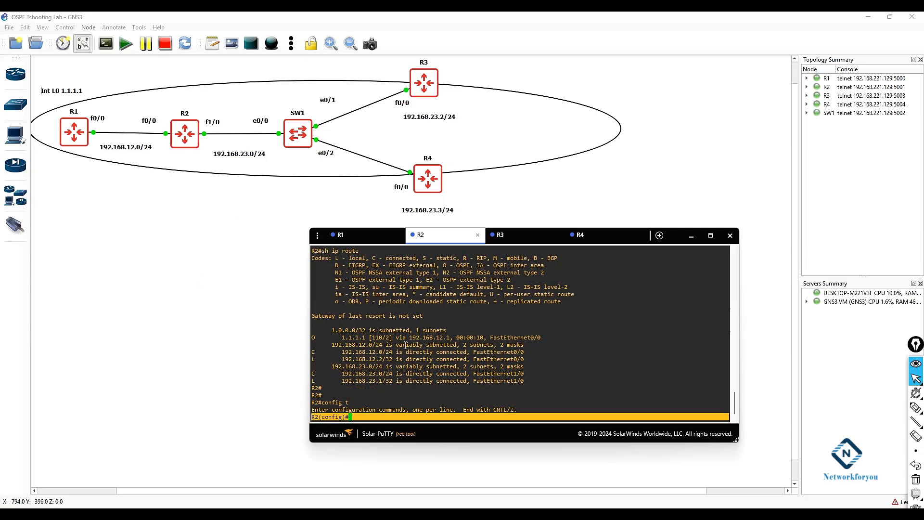
text(int )
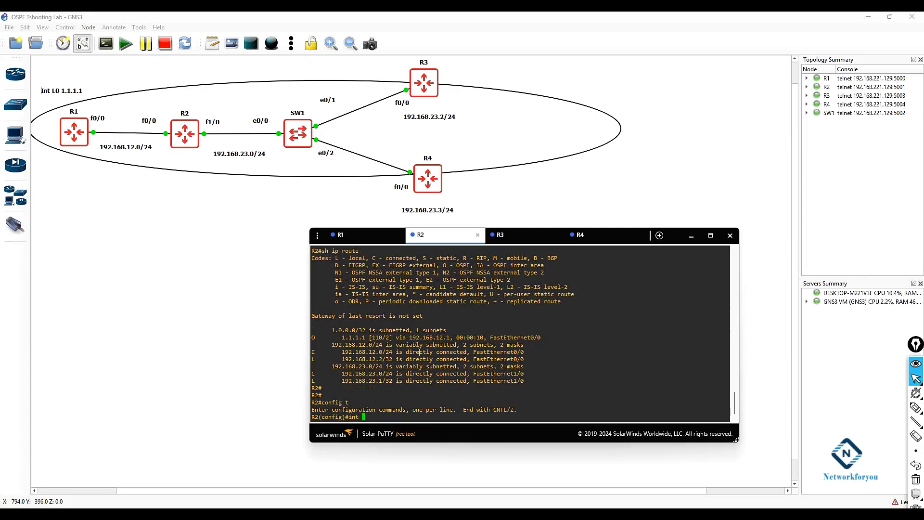
text(f0/0)
key(Return)
text(ip osp)
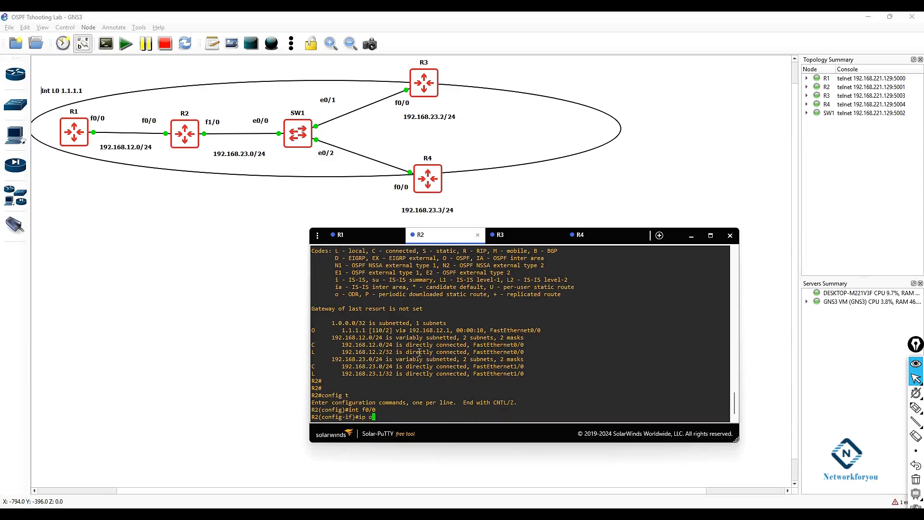
key(Tab)
text(1 a )
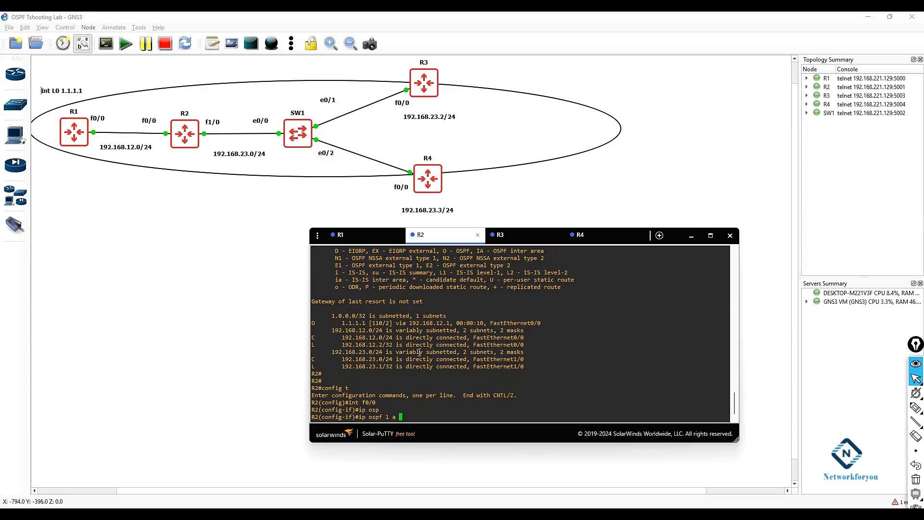
text(1)
key(Return)
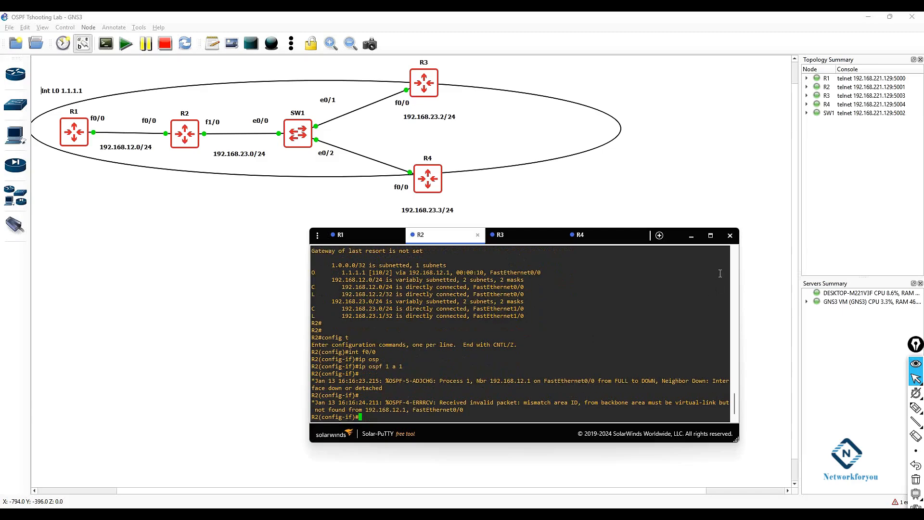
click(704, 240)
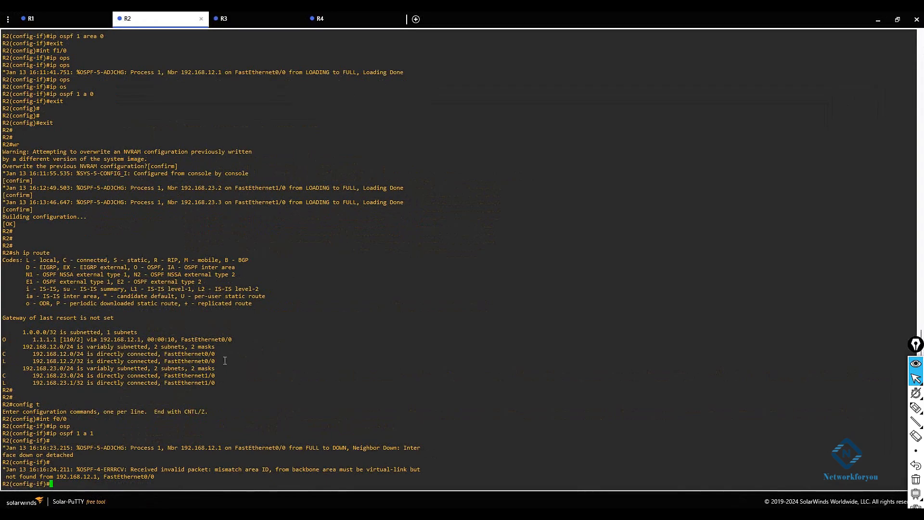
Step: Examine the OSPF area ID mismatch error messages in R2's console
drag(422, 450, 2, 449)
drag(82, 455, 6, 454)
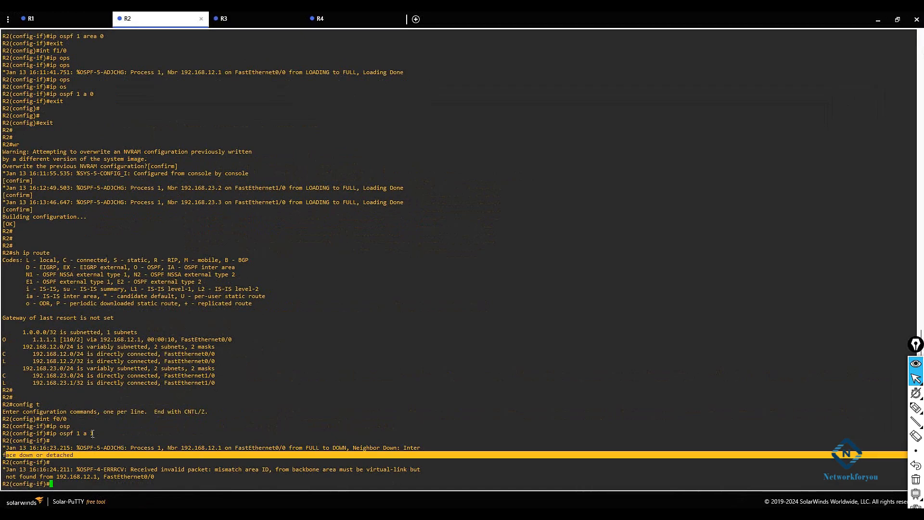
drag(96, 433, 91, 433)
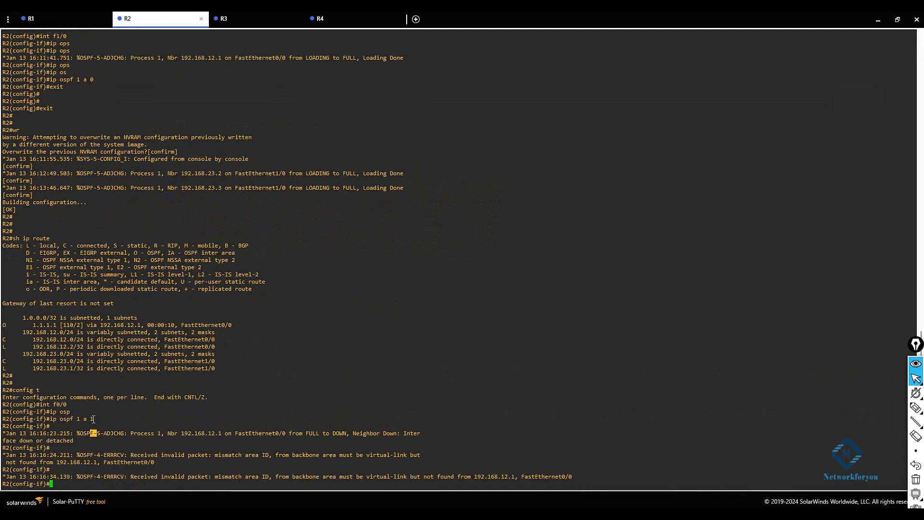
click(94, 418)
drag(96, 419, 90, 419)
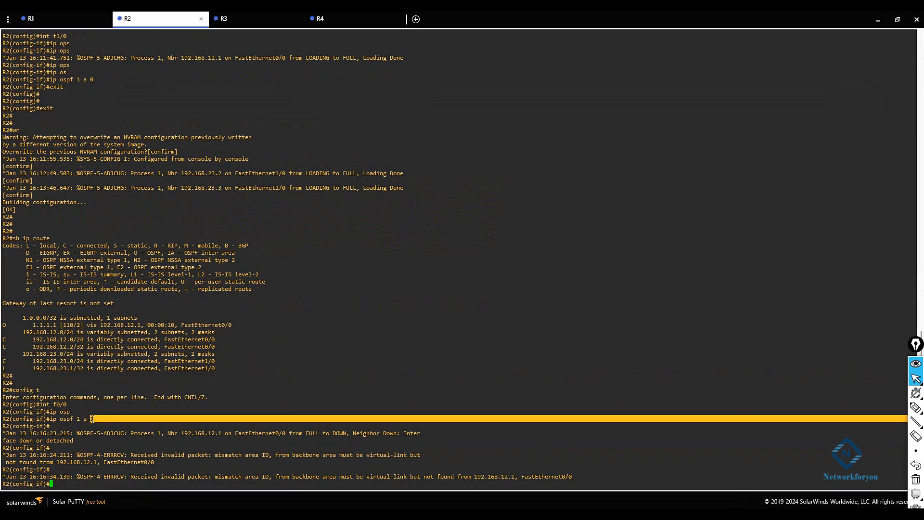
drag(212, 455, 241, 477)
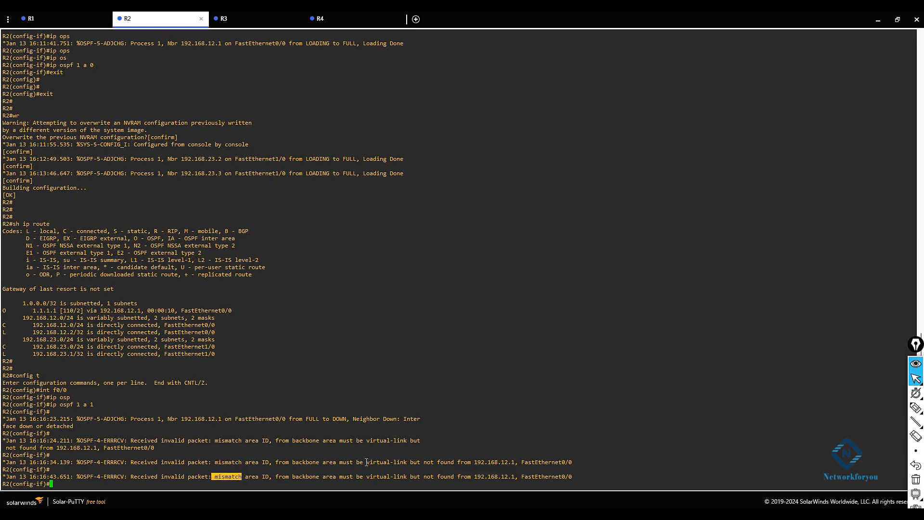
drag(366, 463, 412, 463)
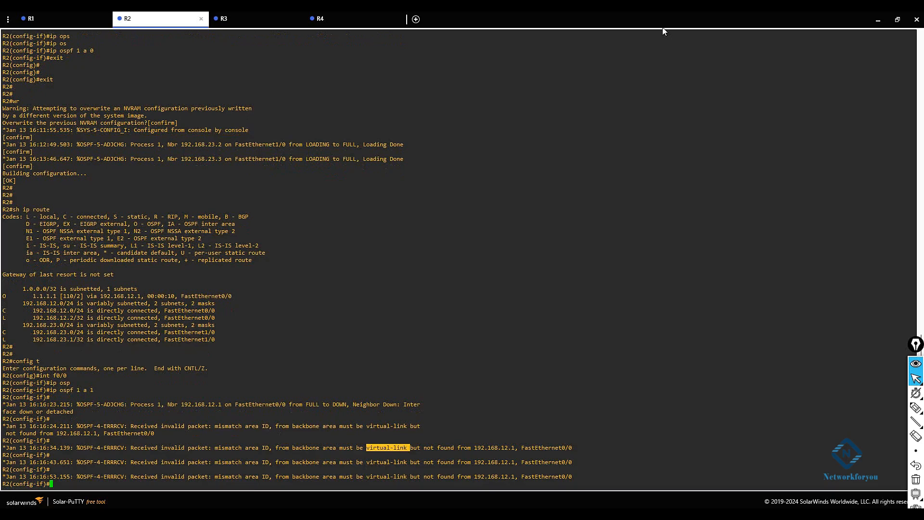
click(897, 20)
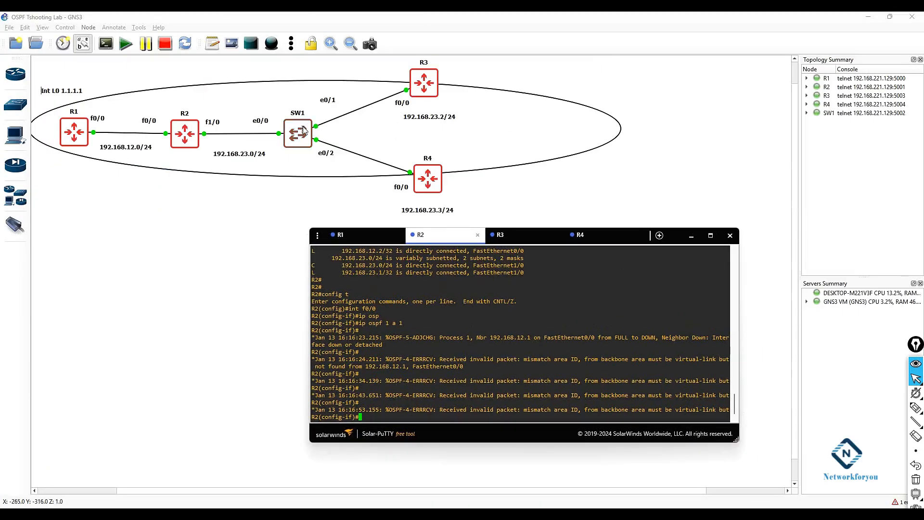
drag(916, 332, 898, 183)
click(898, 257)
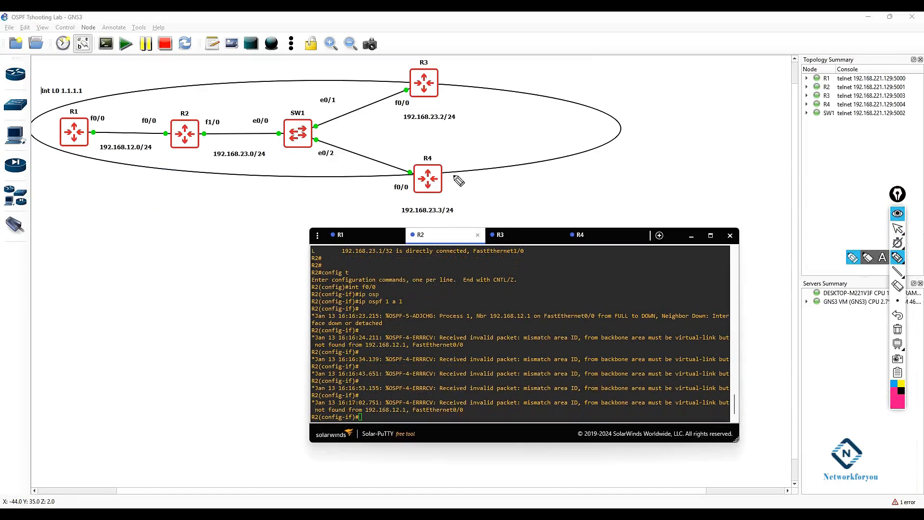
drag(104, 120, 105, 124)
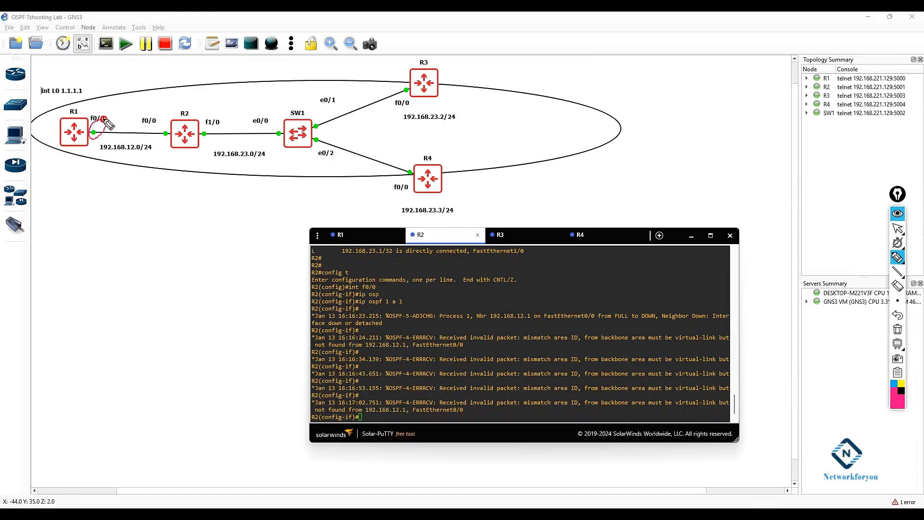
drag(163, 131, 155, 128)
mouse_move(94, 132)
mouse_down()
mouse_move(162, 133)
mouse_move(100, 131)
mouse_move(120, 132)
mouse_move(118, 101)
mouse_move(129, 81)
mouse_move(116, 88)
mouse_up()
mouse_move(162, 129)
mouse_down()
mouse_move(163, 97)
mouse_move(178, 88)
mouse_up()
drag(177, 72, 162, 85)
click(897, 300)
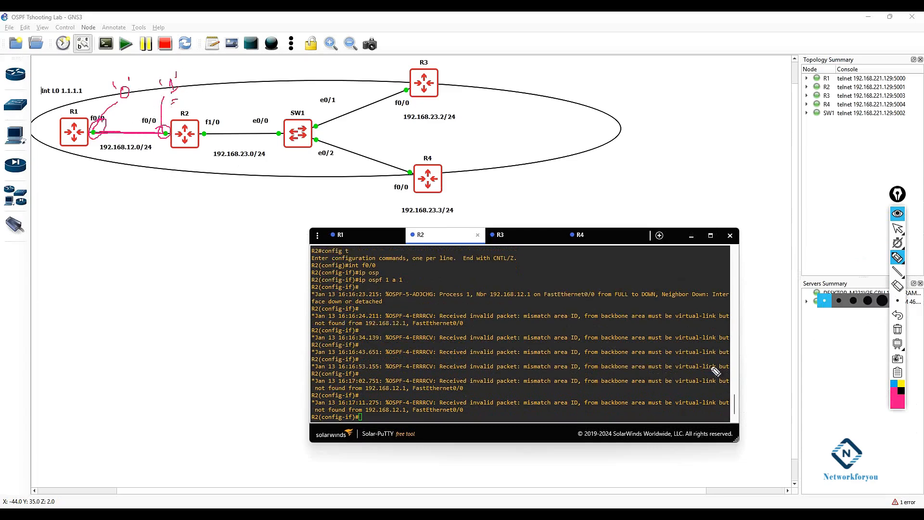
drag(524, 406, 569, 407)
click(898, 330)
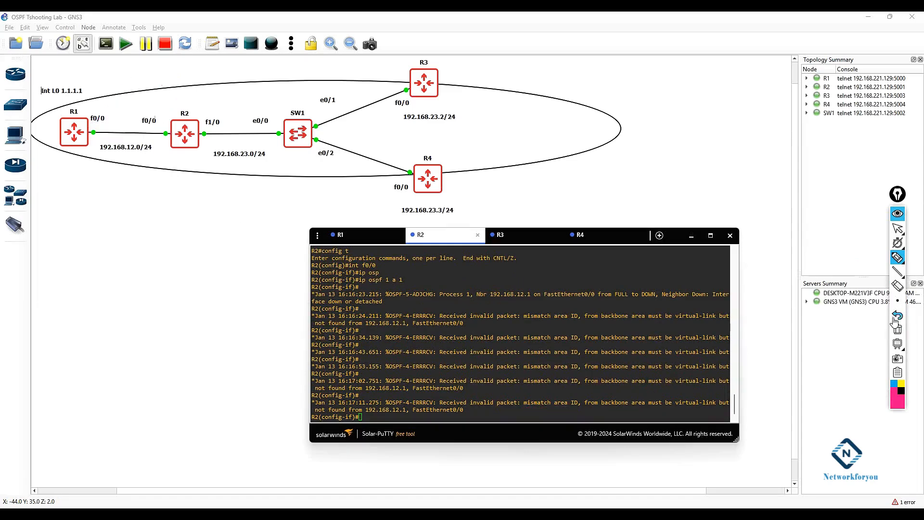
click(897, 229)
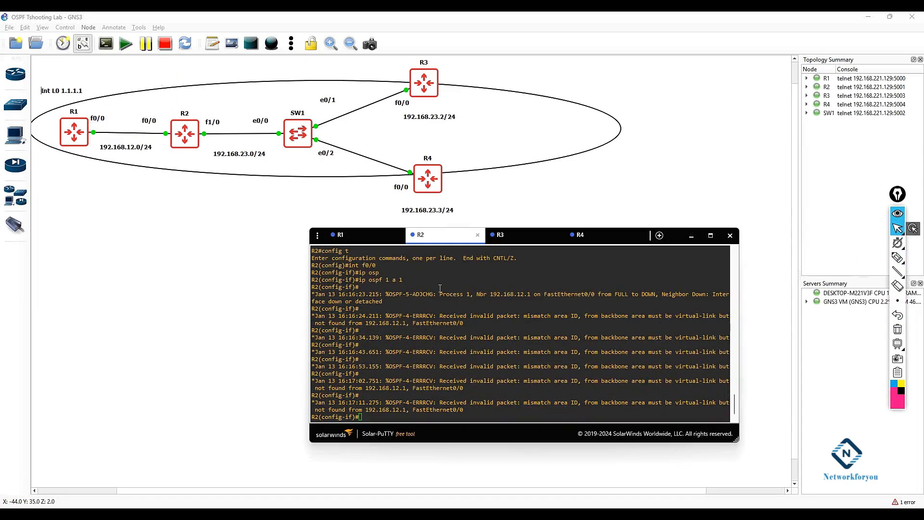
Step: Switch to R1 and display its routing table
click(374, 237)
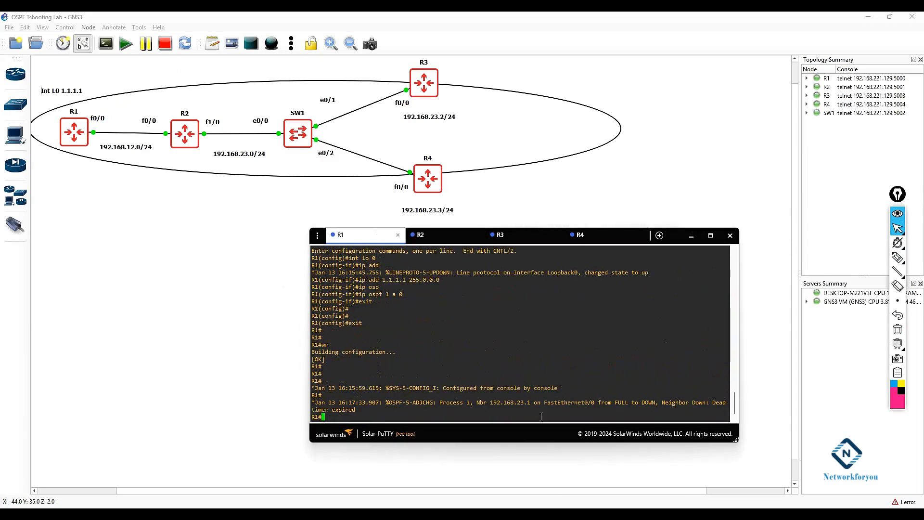
drag(692, 403, 712, 407)
click(666, 400)
text(sh ip route)
key(Return)
key(Return)
key(Return)
key(Return)
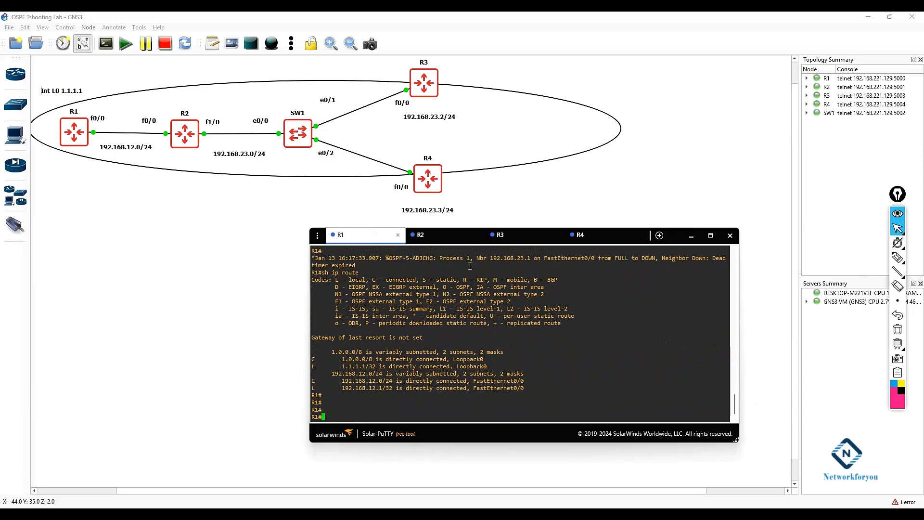
Step: Return to R2's console and read the latest mismatch area ID log lines
click(423, 235)
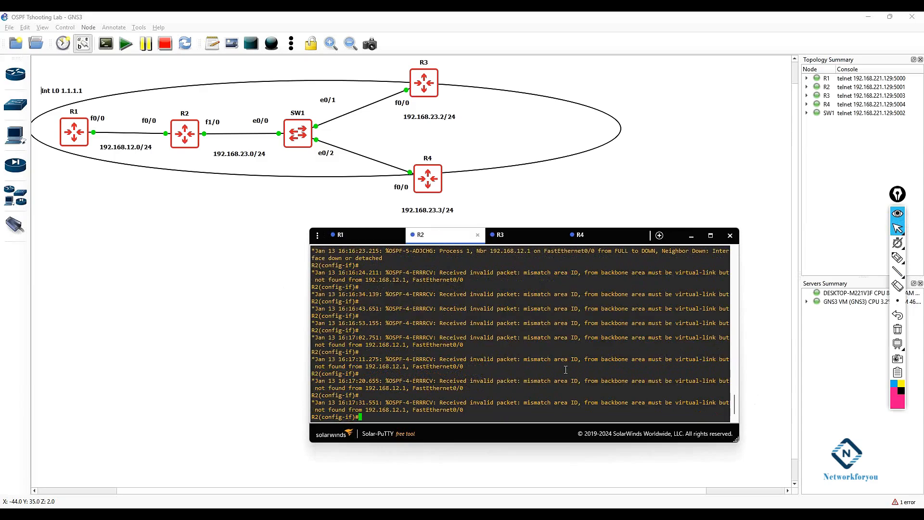
drag(521, 337, 588, 382)
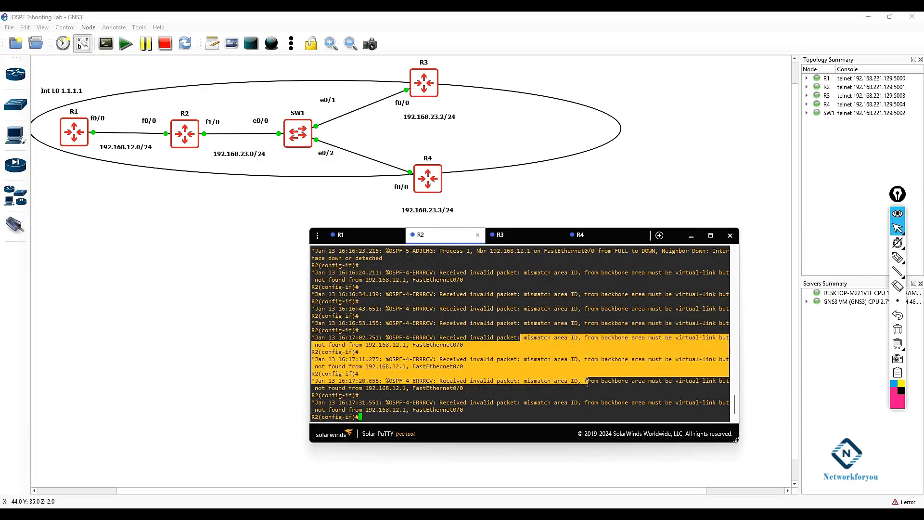
click(572, 389)
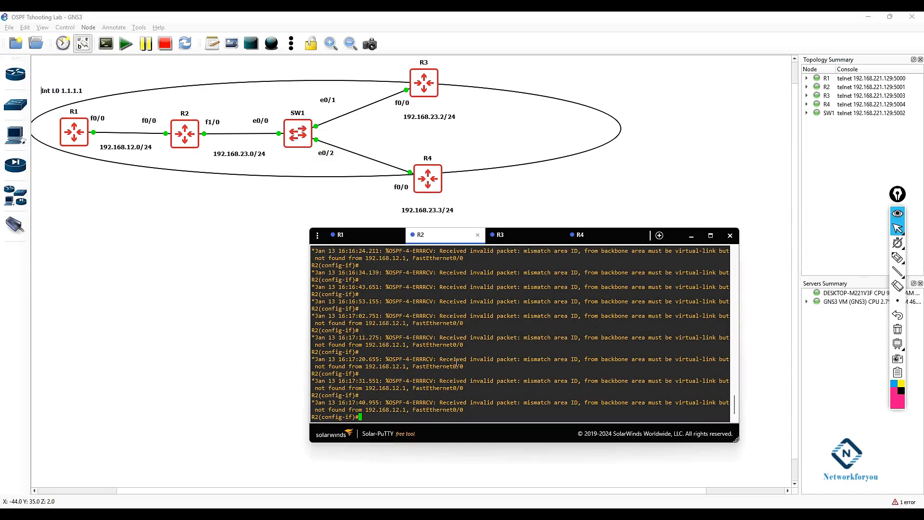
Step: Leave configuration mode on R2 and run terminal monitor
text(exit)
key(Return)
key(Return)
text(exit)
key(Return)
key(Return)
key(Return)
text(ter)
key(Tab)
text(mo)
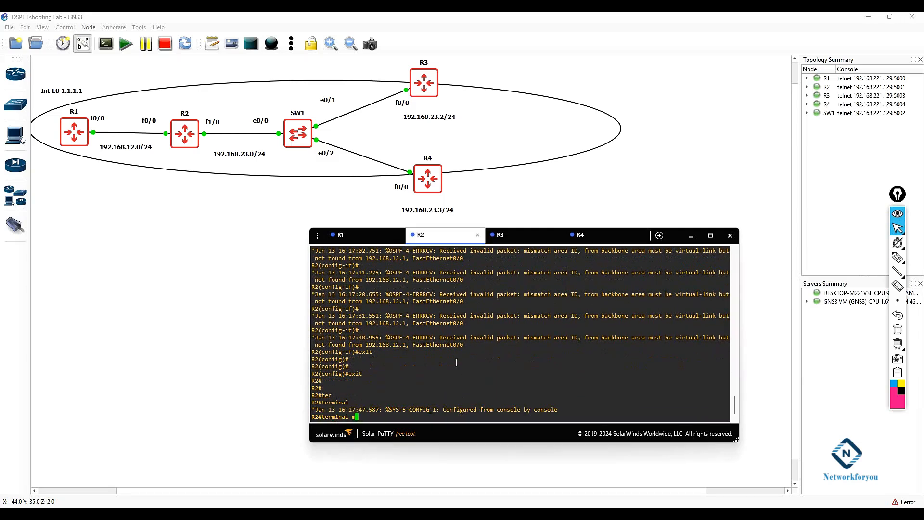
key(Tab)
text(ni)
key(Tab)
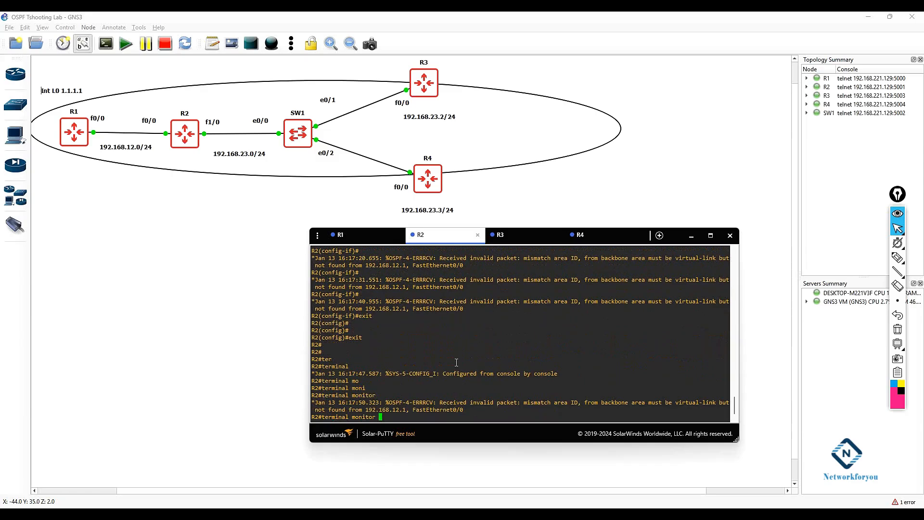
key(Return)
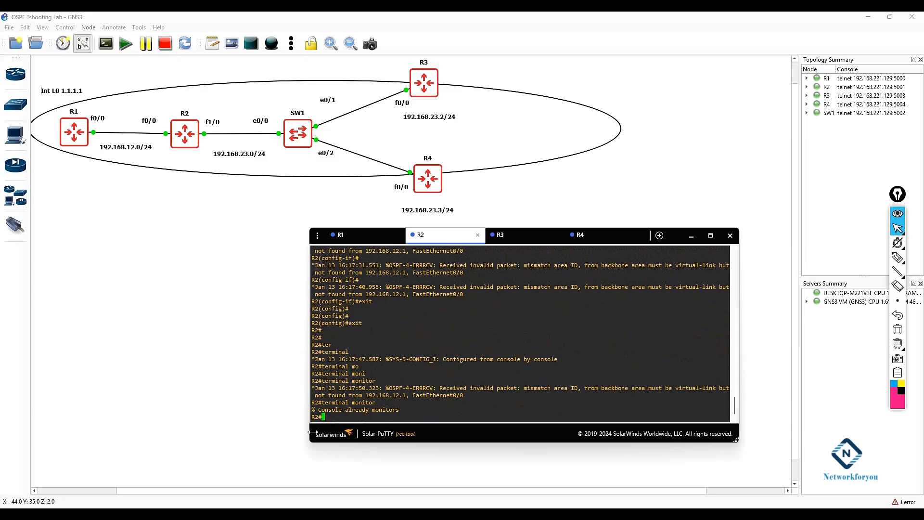
mouse_move(394, 404)
mouse_down()
mouse_move(311, 400)
mouse_move(323, 400)
mouse_up()
mouse_move(121, 515)
click(79, 479)
click(854, 431)
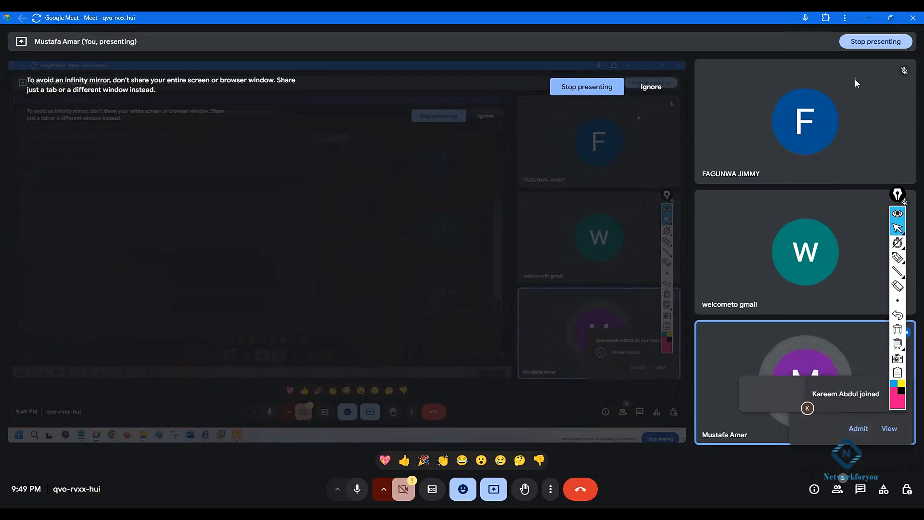
click(869, 18)
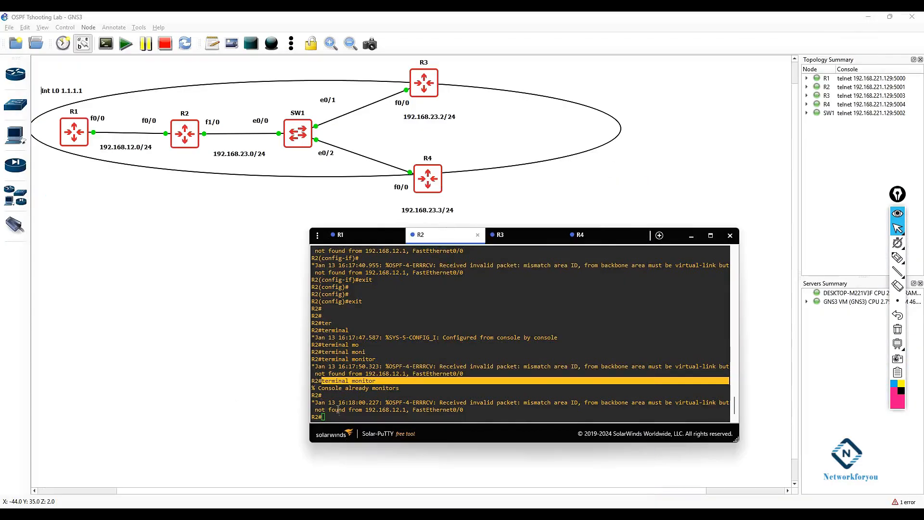
Step: Examine the repeated mismatch area ID messages from 192.168.12.1 on R2
click(338, 410)
drag(400, 388, 320, 391)
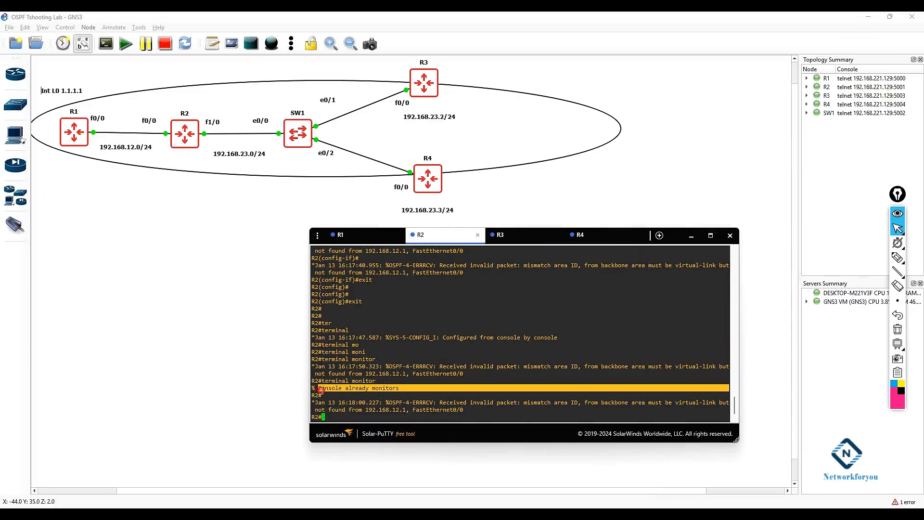
click(402, 398)
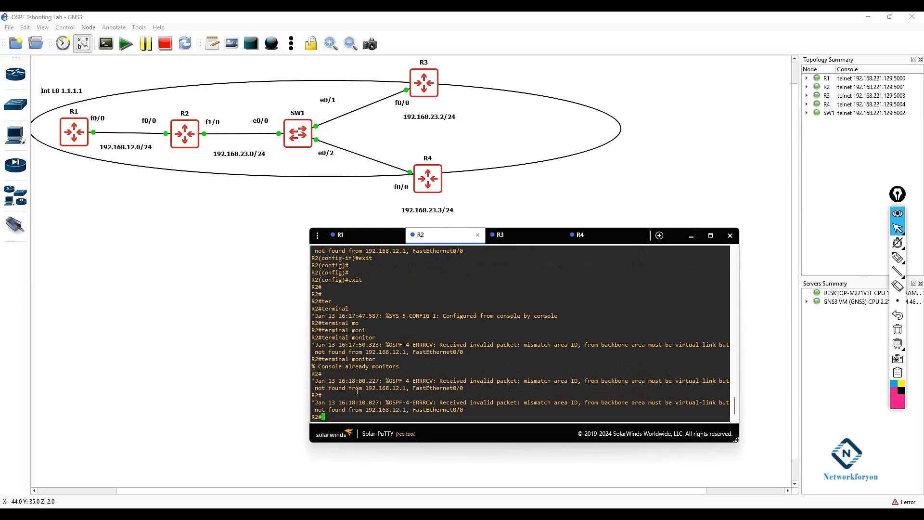
drag(480, 414, 414, 395)
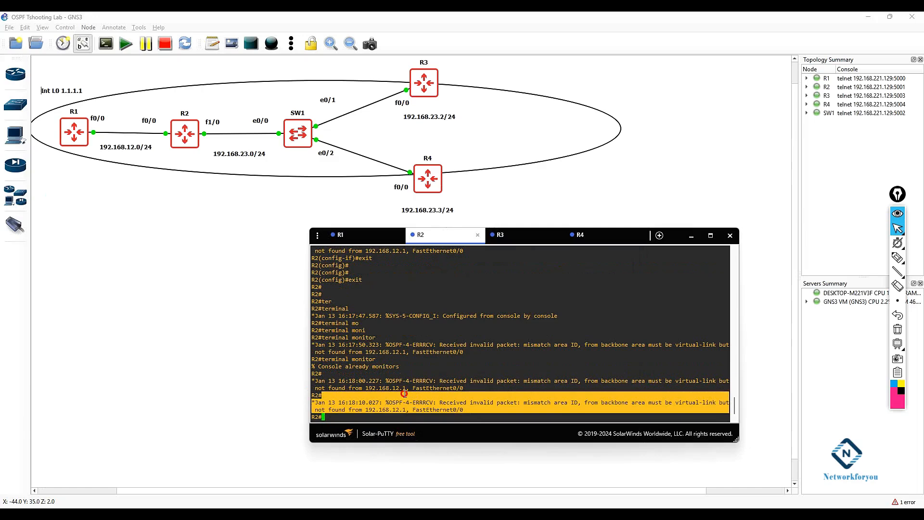
click(537, 401)
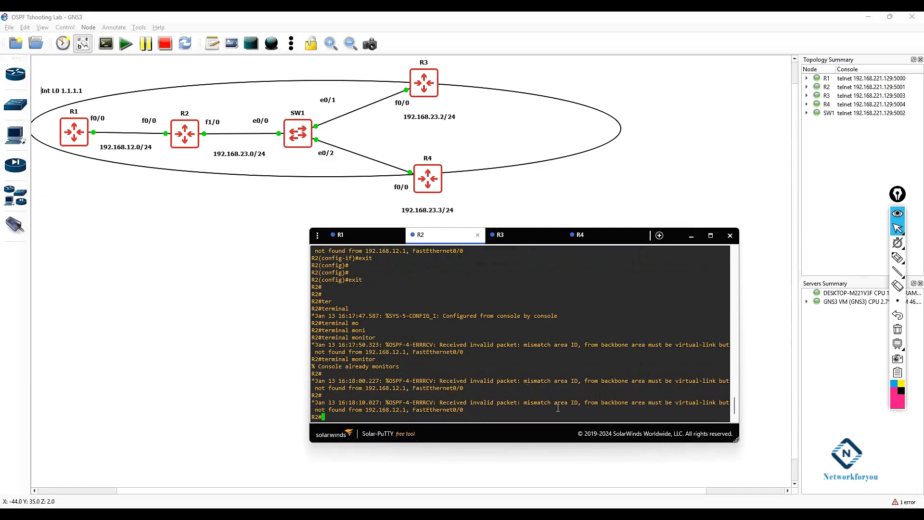
click(540, 409)
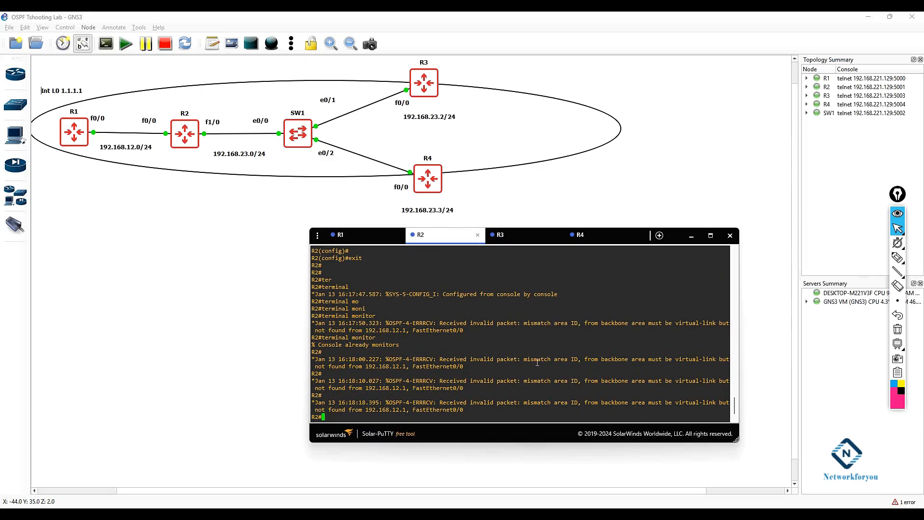
Step: On R2, run show ip ospf int br and compare the area assigned to each interface
text(sh ip osp)
key(Tab)
text(int br)
key(Return)
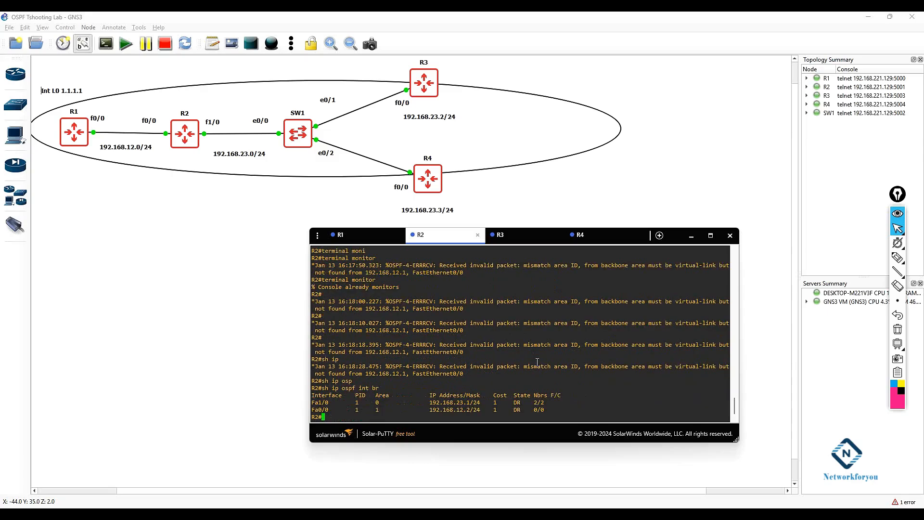
drag(378, 388, 322, 388)
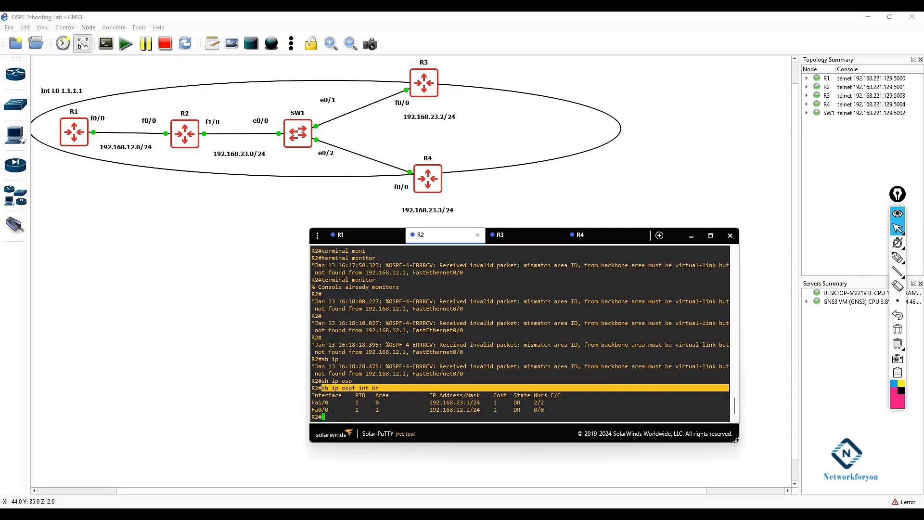
drag(312, 402, 576, 409)
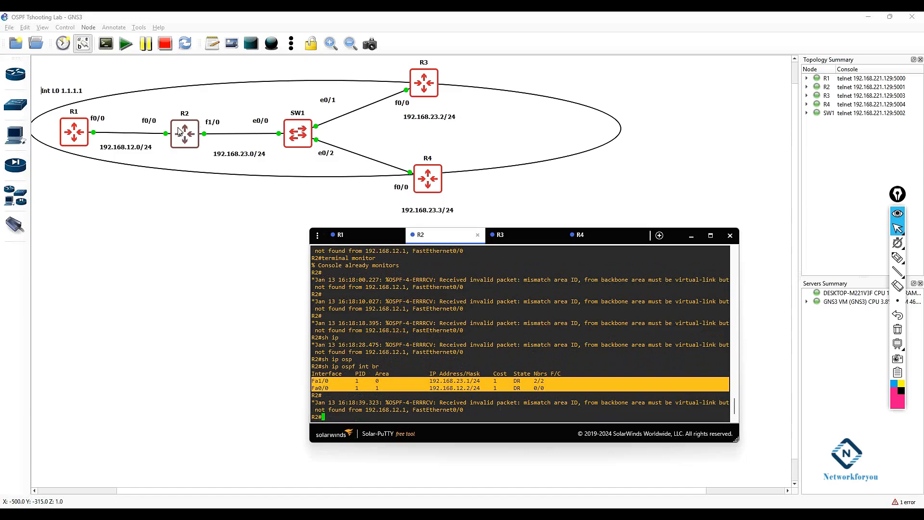
drag(385, 382, 373, 388)
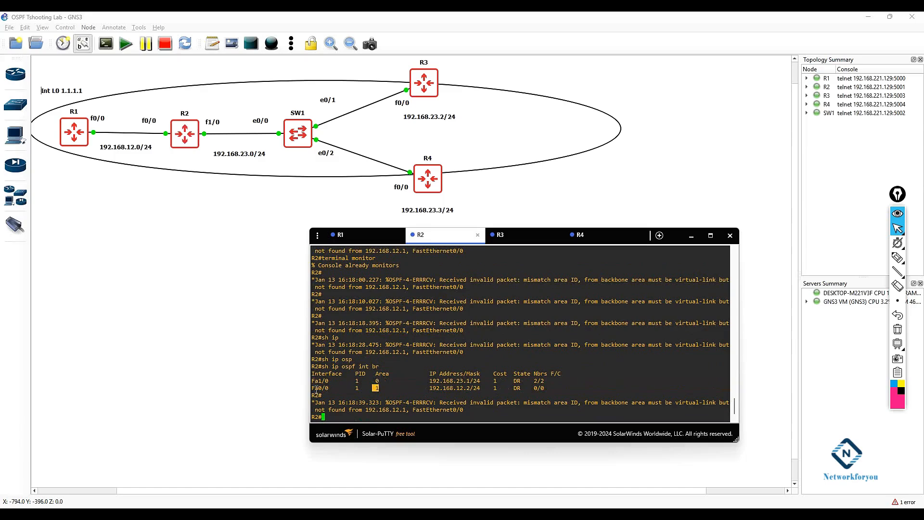
drag(312, 368, 389, 367)
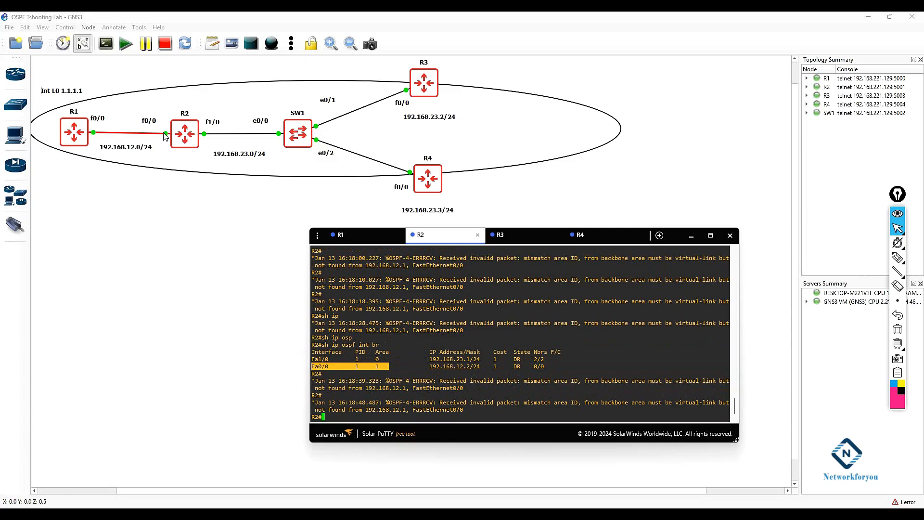
double_click(377, 368)
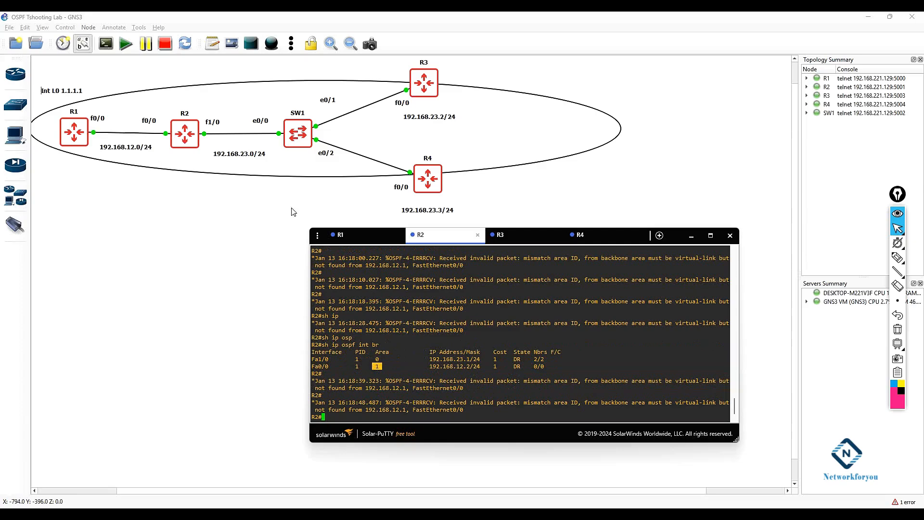
Step: On R1, run show ip ospf int br to check its interface areas, then return to R2
click(360, 236)
triple_click(459, 338)
text(sh ip osp)
key(Tab)
text(int br)
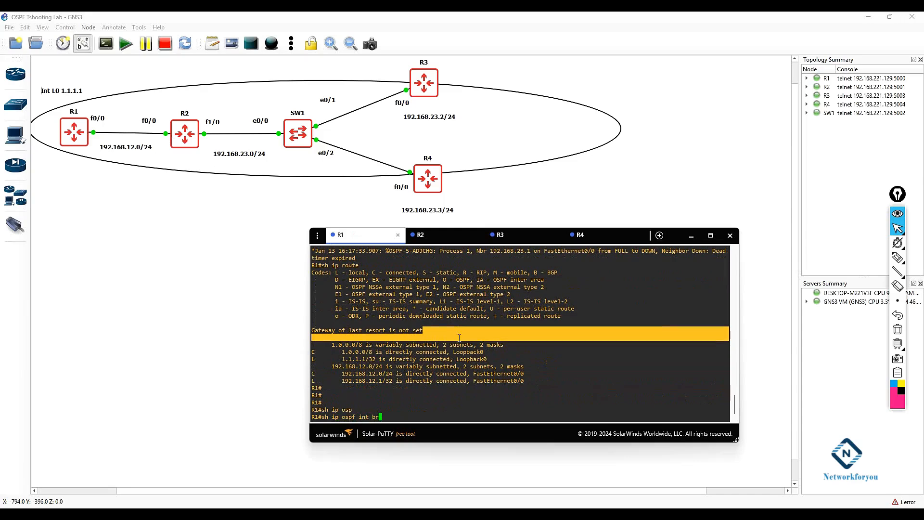
key(Return)
drag(383, 410, 313, 402)
click(379, 409)
drag(379, 409, 313, 410)
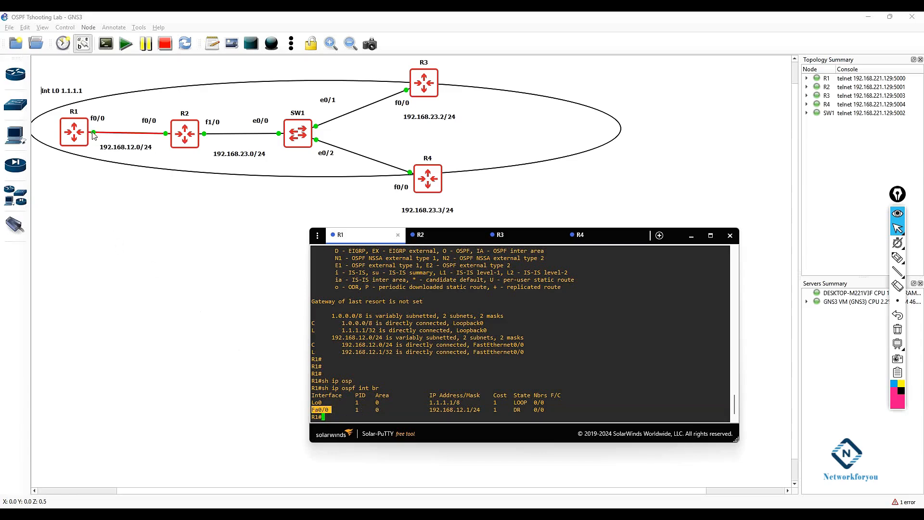
click(440, 236)
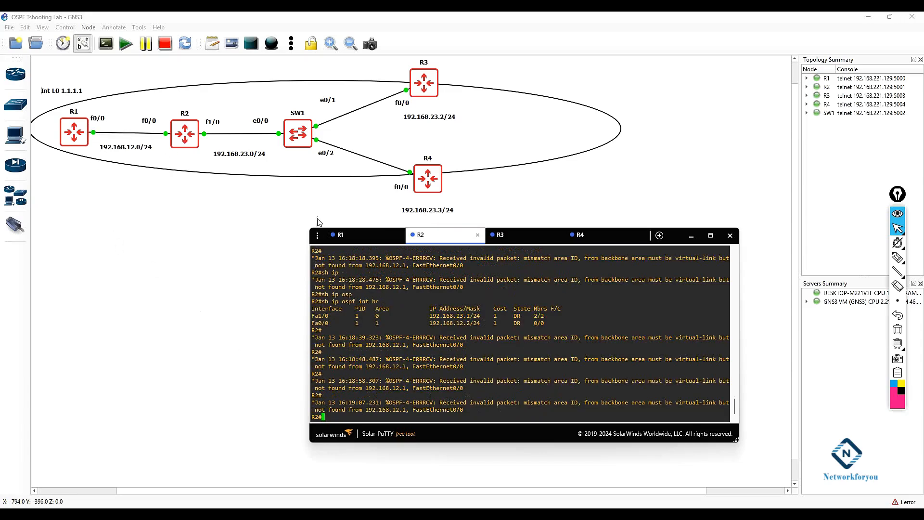
Step: On R2, assign interface f0/0 to OSPF process 1 area 0
drag(386, 323, 310, 323)
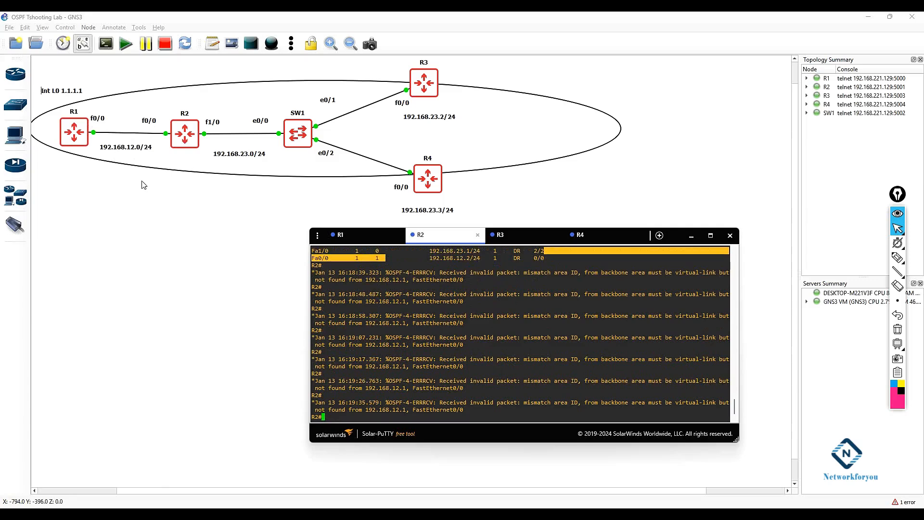
click(426, 394)
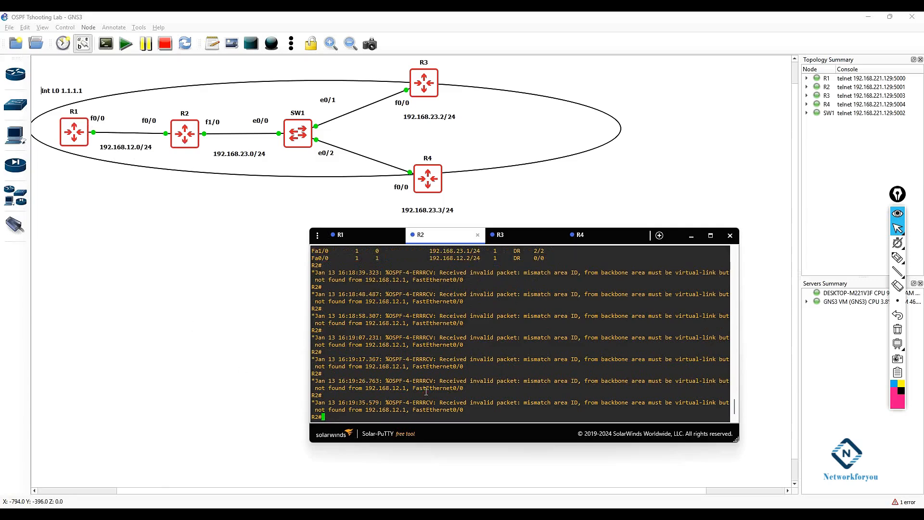
text(config t)
key(Return)
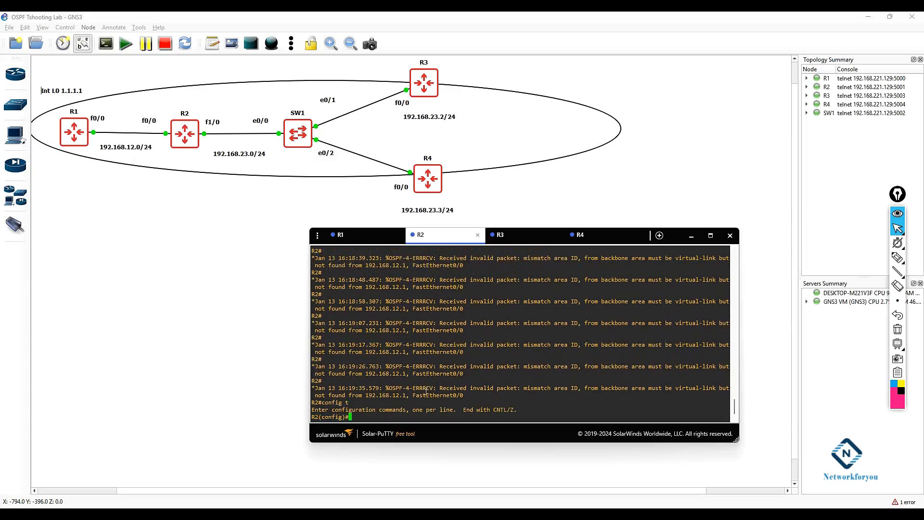
text(int f0/0)
key(Return)
text(ip ospf 1 a 0)
key(Return)
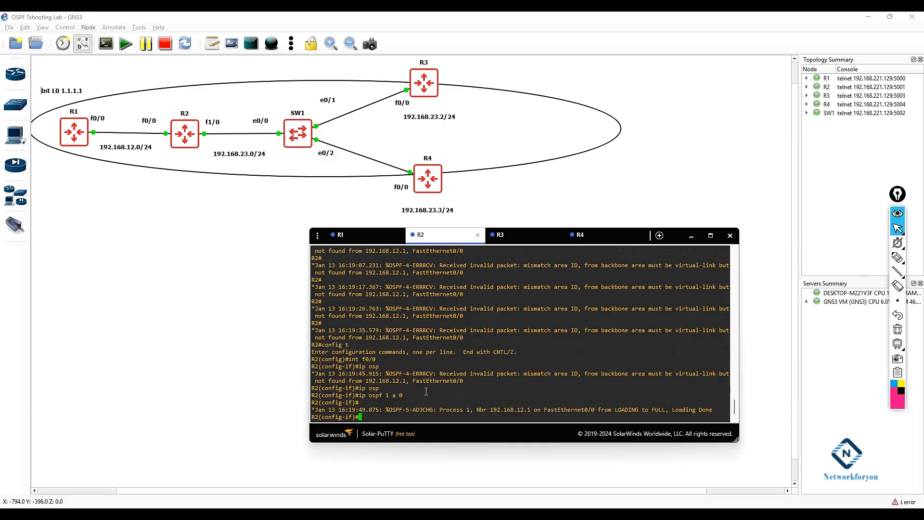
Step: Leave configuration mode on R2
text(exit)
key(Return)
key(Return)
key(Return)
text(exit)
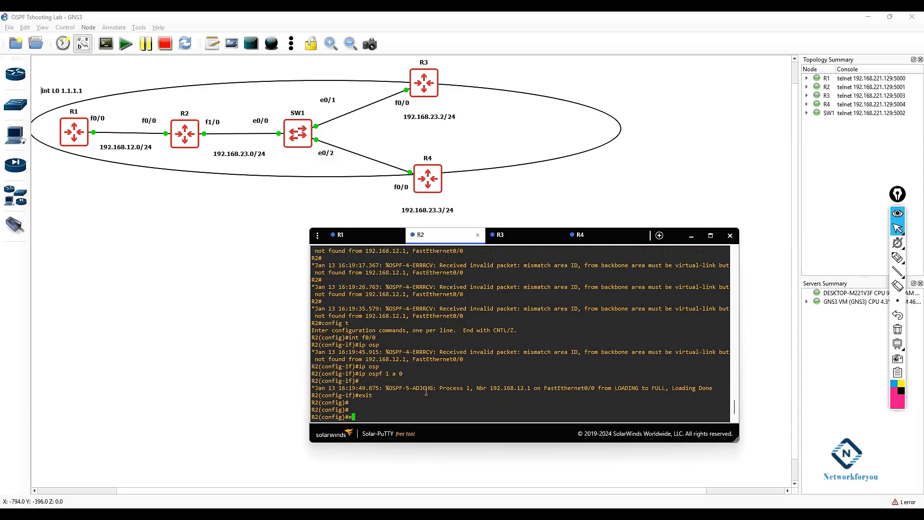
key(Return)
key(Return)
key(Return)
key(Return)
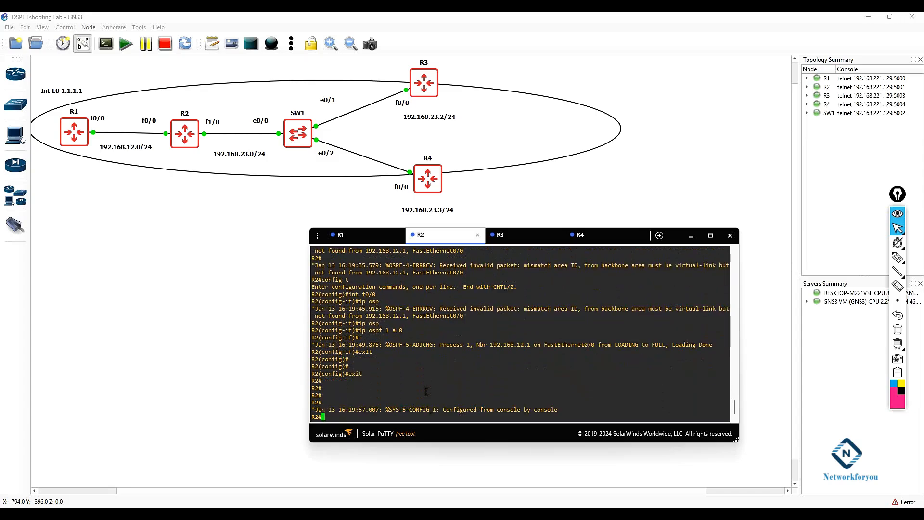
Step: Switch to R1's console and run show ip route
click(348, 235)
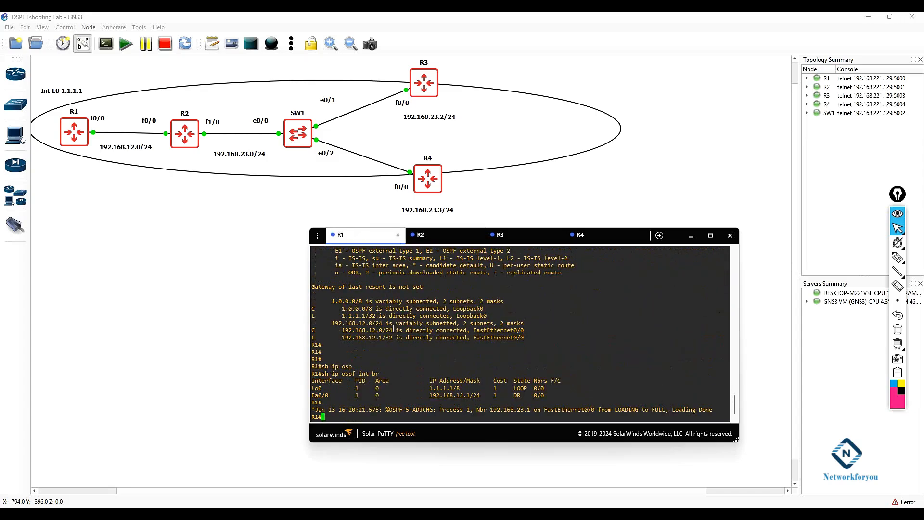
key(Return)
key(Return)
key(Return)
key(Return)
text(sh ip route)
key(Return)
key(Return)
key(Return)
key(Return)
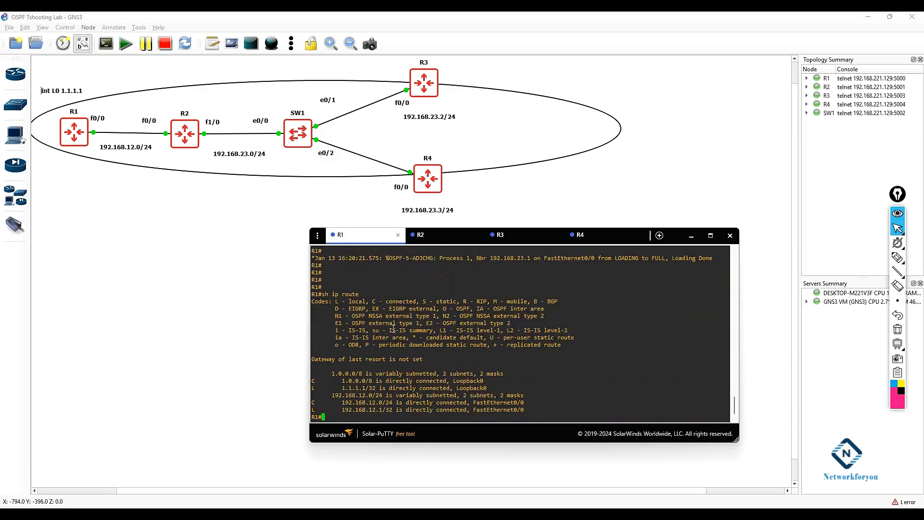
Step: On R1, run show ip ospf neighbor and show ip ospf database
text(s)
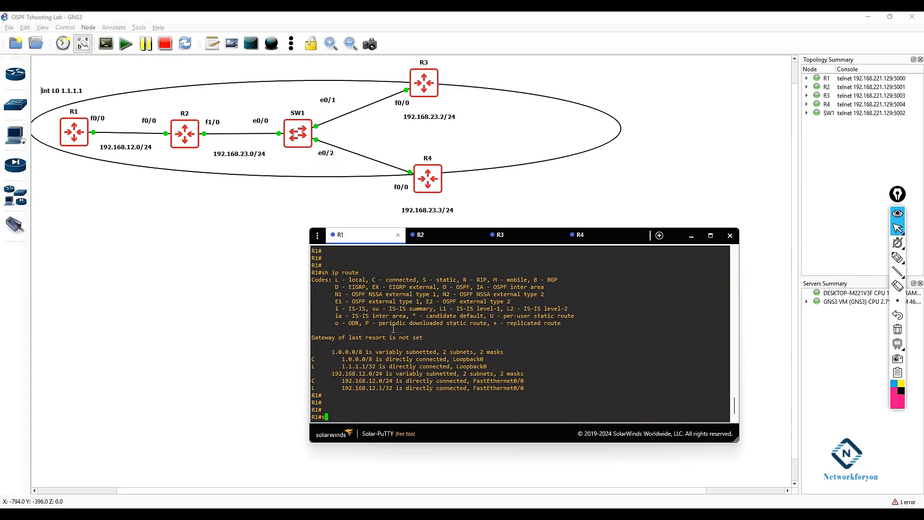
text(h ip osp)
key(Tab)
text(ne)
key(Tab)
key(Return)
key(Return)
key(Return)
text(sh ip osp)
key(Tab)
text(d)
key(Tab)
Step: Run show ip route again on R1 to check for OSPF-learned routes
key(Return)
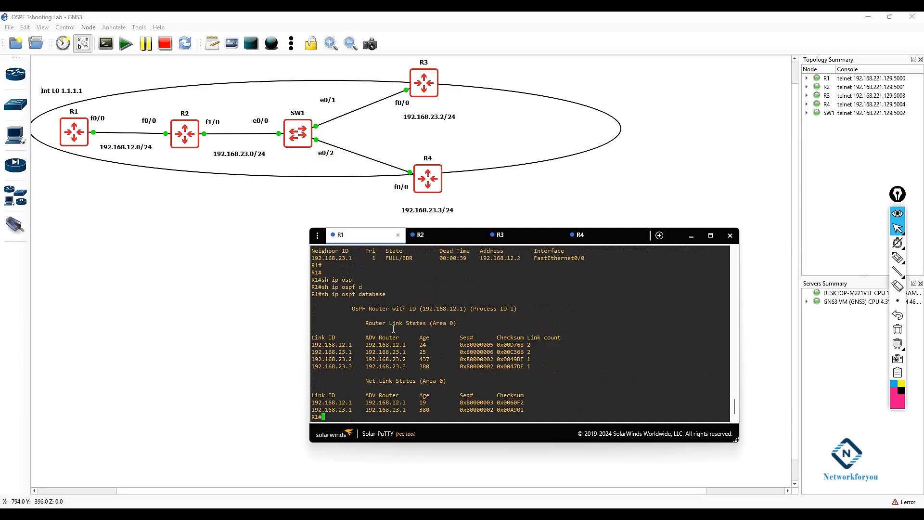
key(Return)
key(Return)
key(Return)
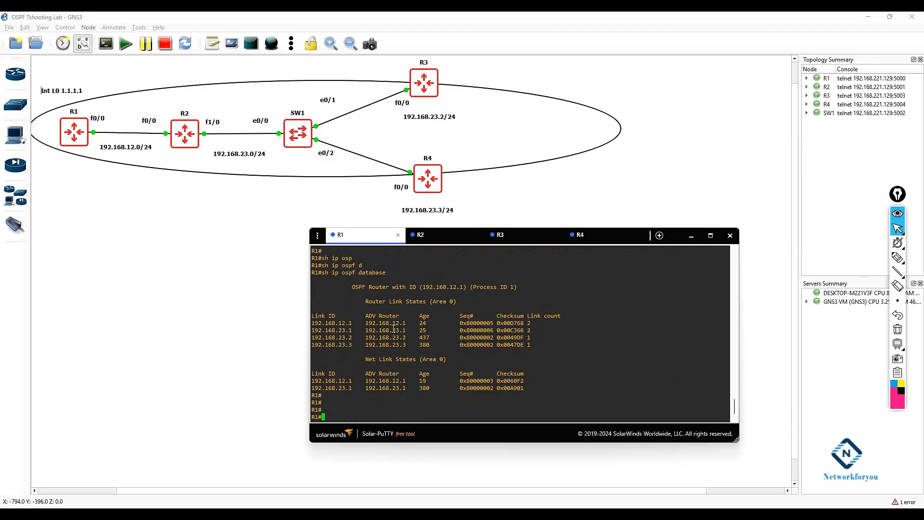
text(sh ip route)
key(Return)
key(Return)
key(Return)
key(Return)
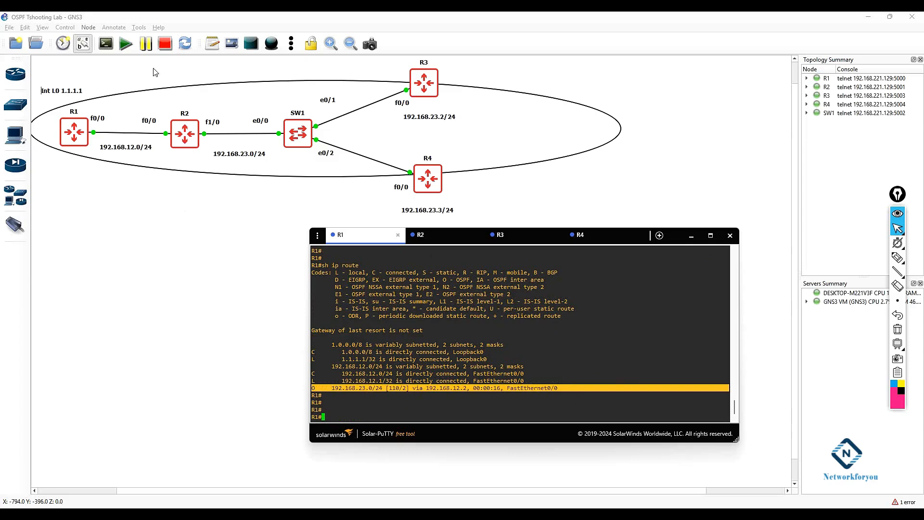
Step: Add a text note on the topology canvas reading "OSPF Neighbor Requirements as given below."
click(213, 44)
click(76, 218)
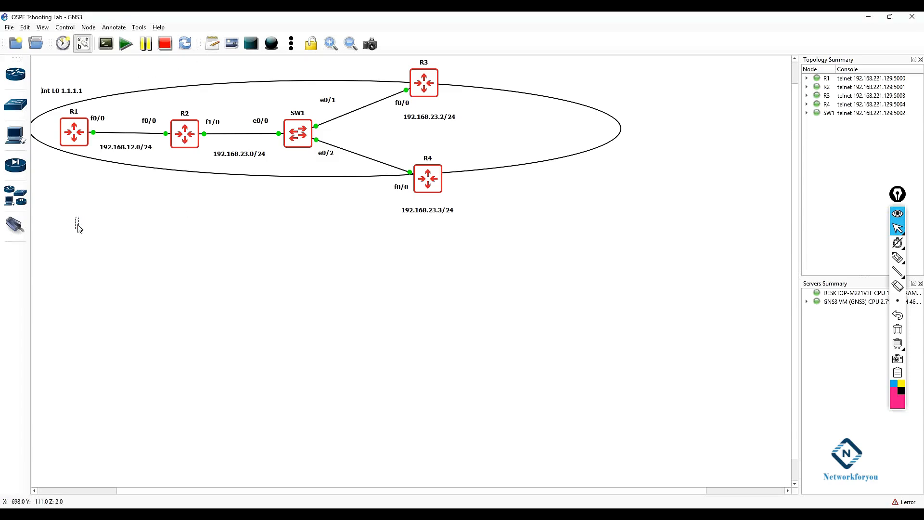
text(OSPF Neighbor Requirements as given be)
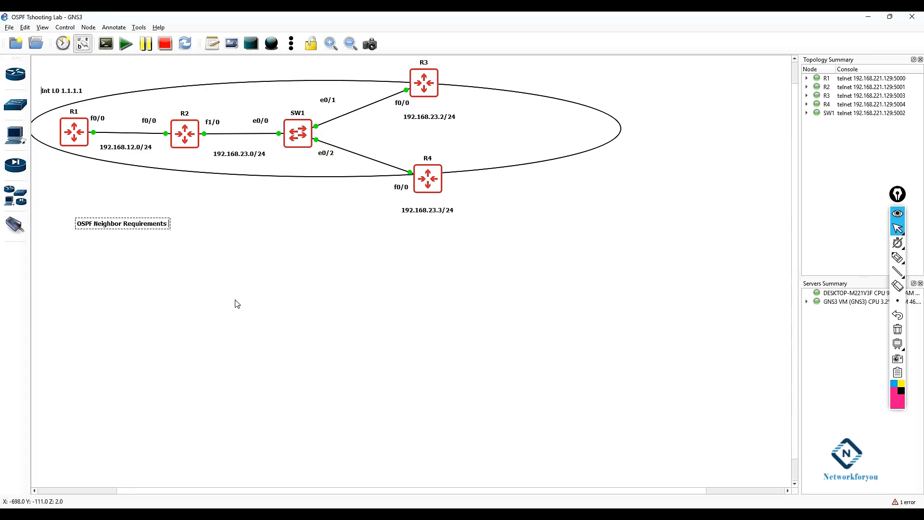
text(low.)
key(Return)
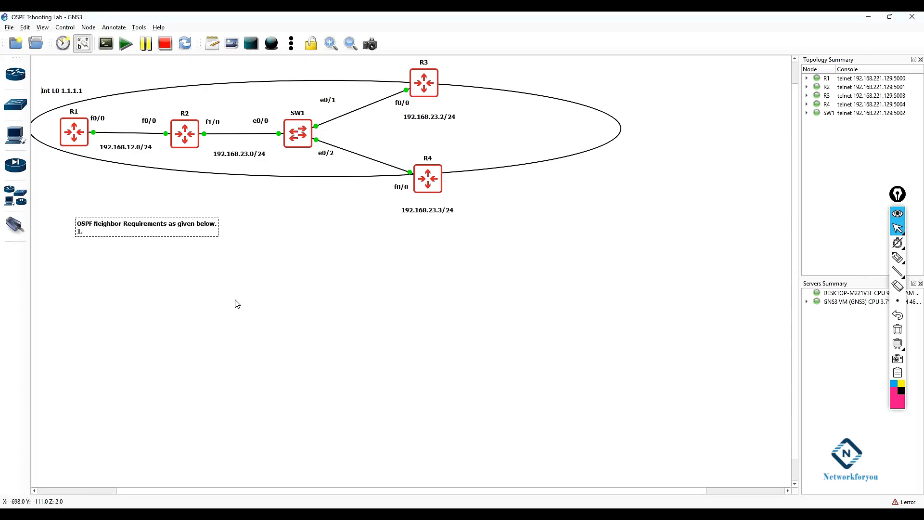
Step: Add the line "1. Directly connected devices must be in same area" to the note
text(1. The devices must be in same area)
key(Left)
key(Left)
key(Left)
key(Left)
key(Left)
key(Left)
key(Left)
key(Left)
key(Left)
key(Left)
key(Left)
key(Left)
key(Left)
key(Left)
key(Left)
key(Left)
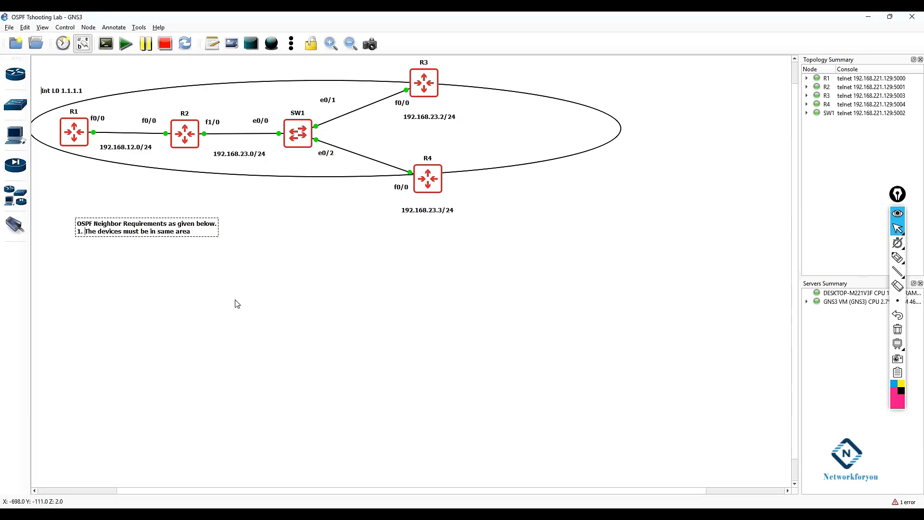
text(Directly )
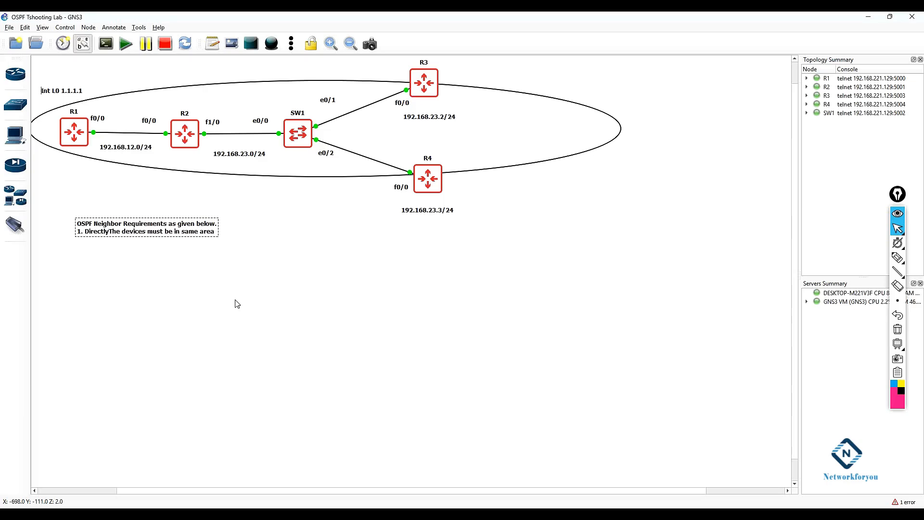
text(Connecti)
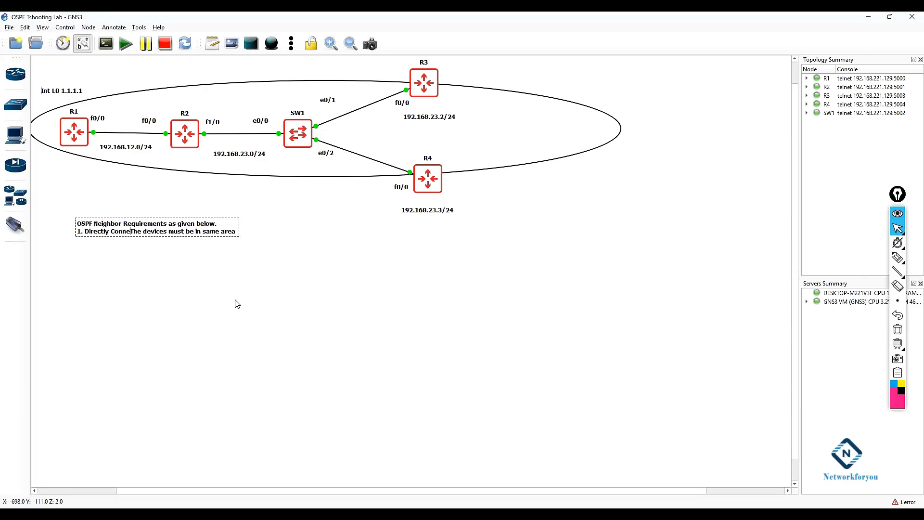
key(BackSpace)
key(BackSpace)
key(BackSpace)
key(BackSpace)
key(BackSpace)
key(BackSpace)
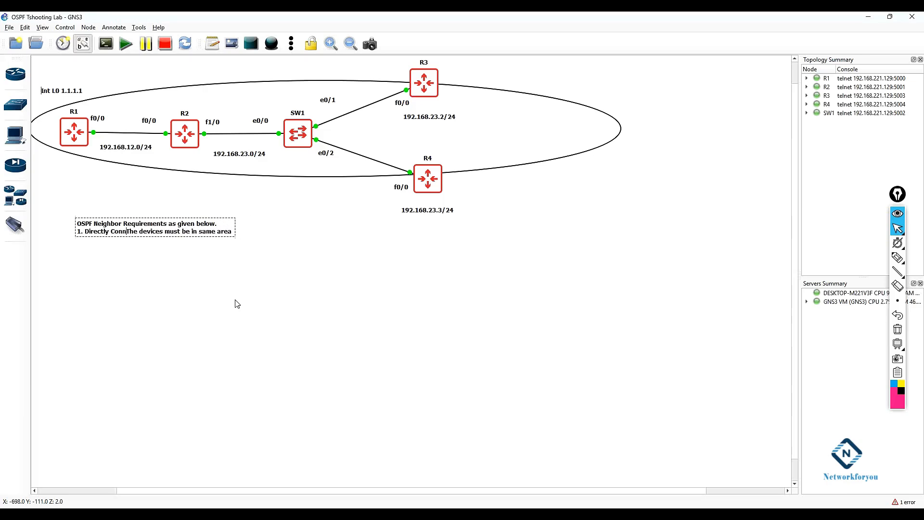
key(BackSpace)
key(BackSpace)
text(connecte)
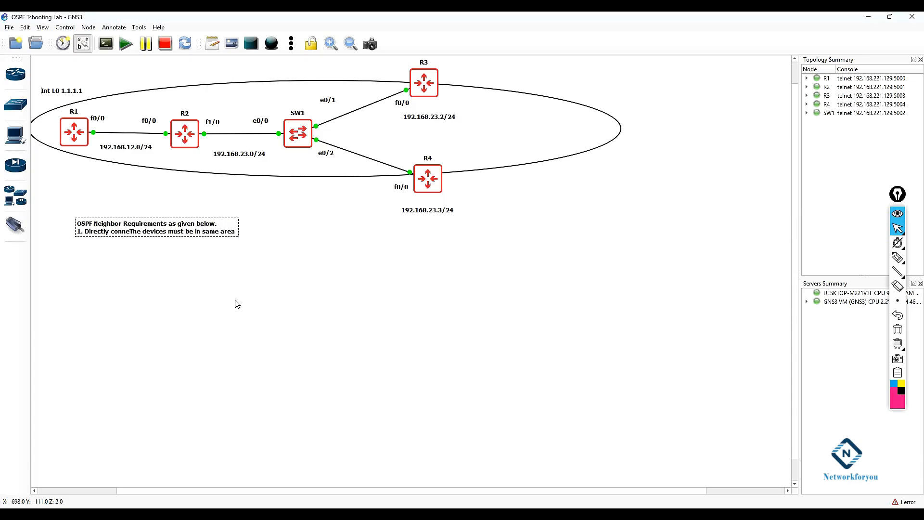
text(d)
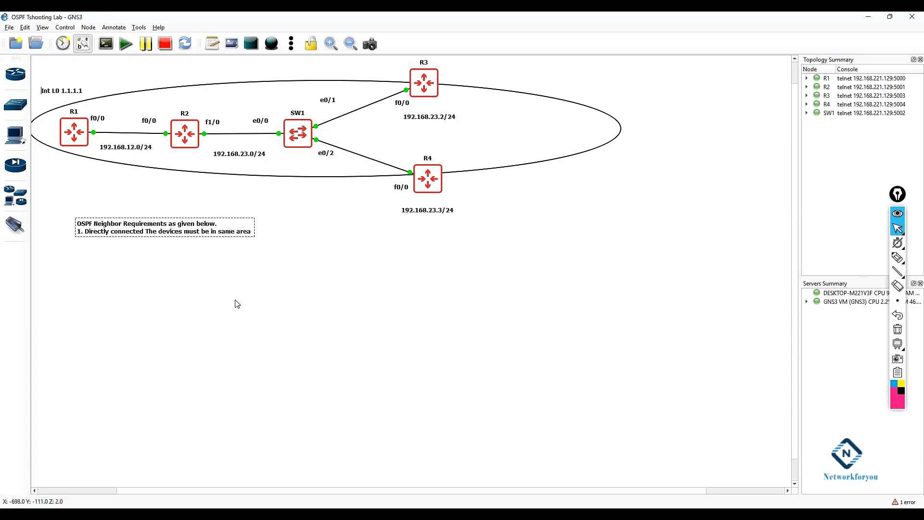
key(BackSpace)
key(Delete)
key(Delete)
key(Delete)
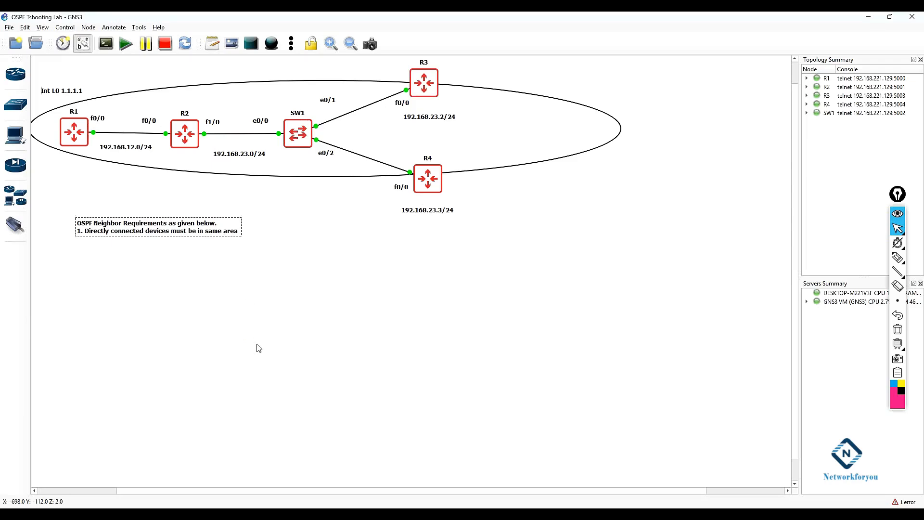
Step: On R1, enter interface f0/0 configuration and list the available ip ospf interface options
scroll(259, 348, right, 1)
scroll(259, 348, left, 1)
click(313, 514)
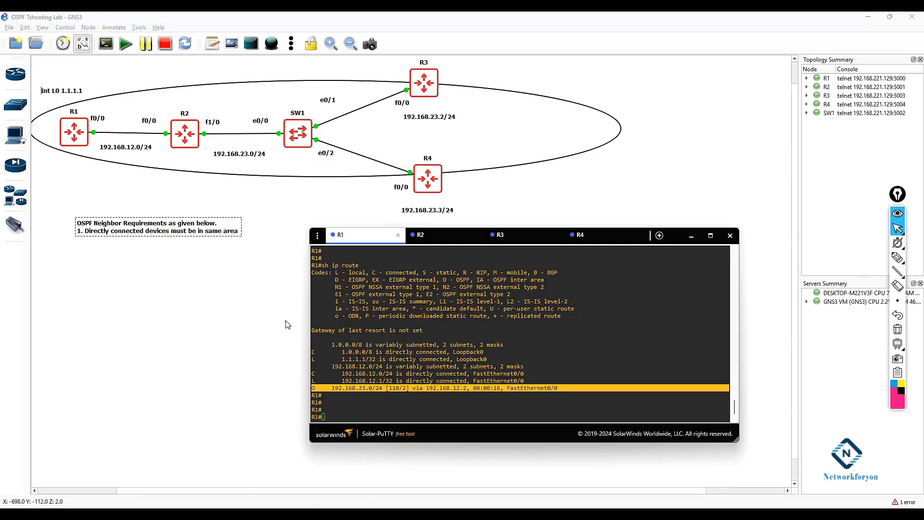
click(332, 418)
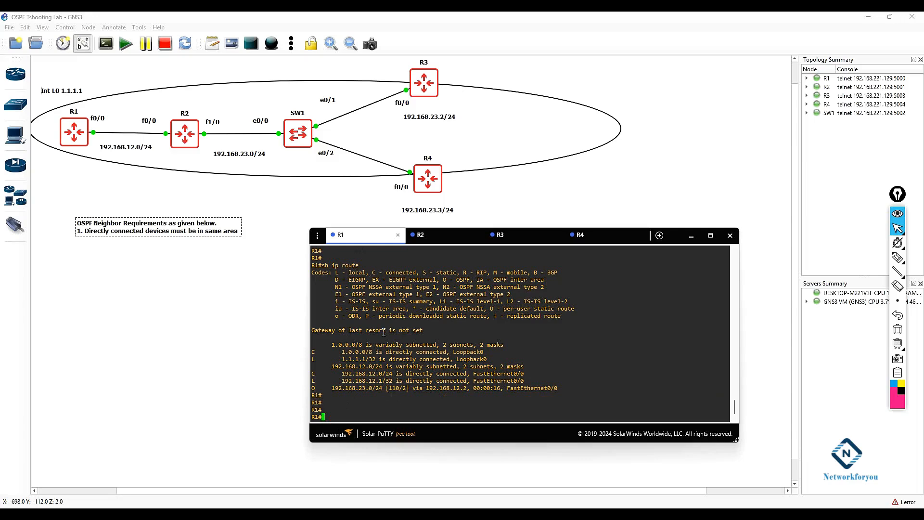
text(config t)
key(Return)
text(int f0/0)
key(Return)
text(ip osp)
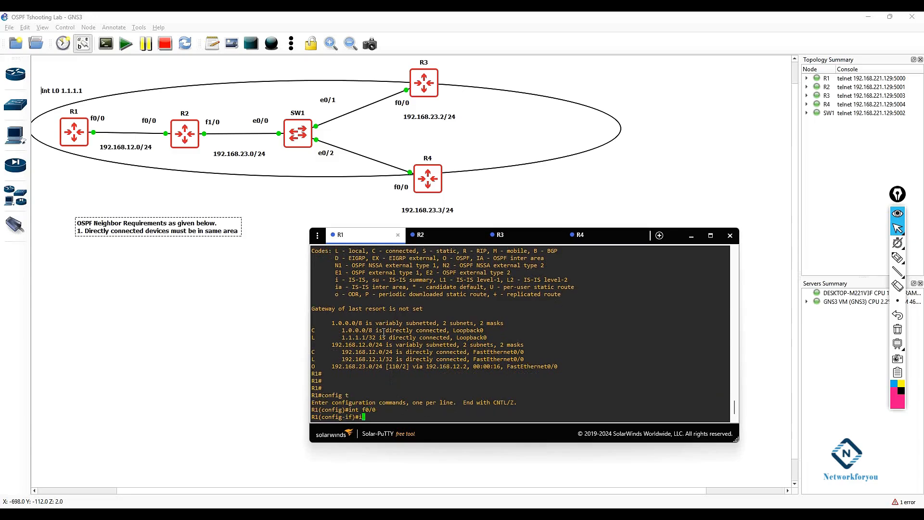
key(Tab)
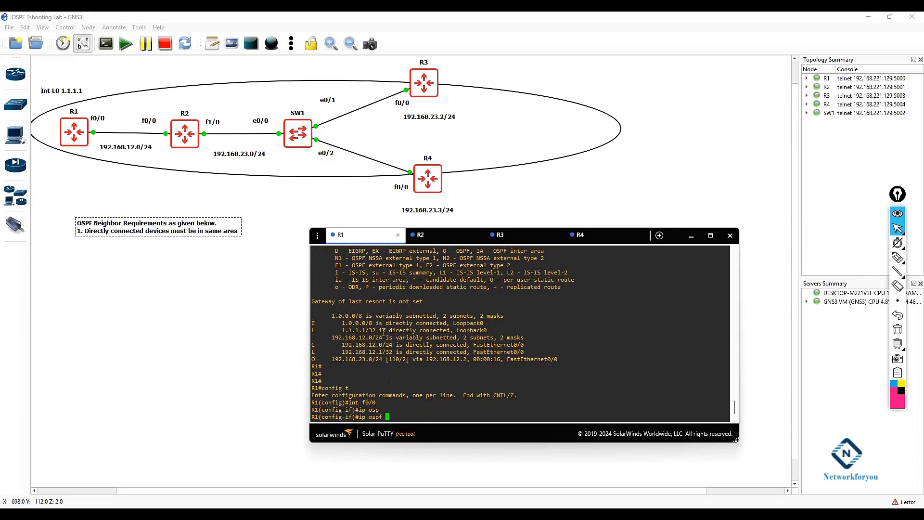
text(?)
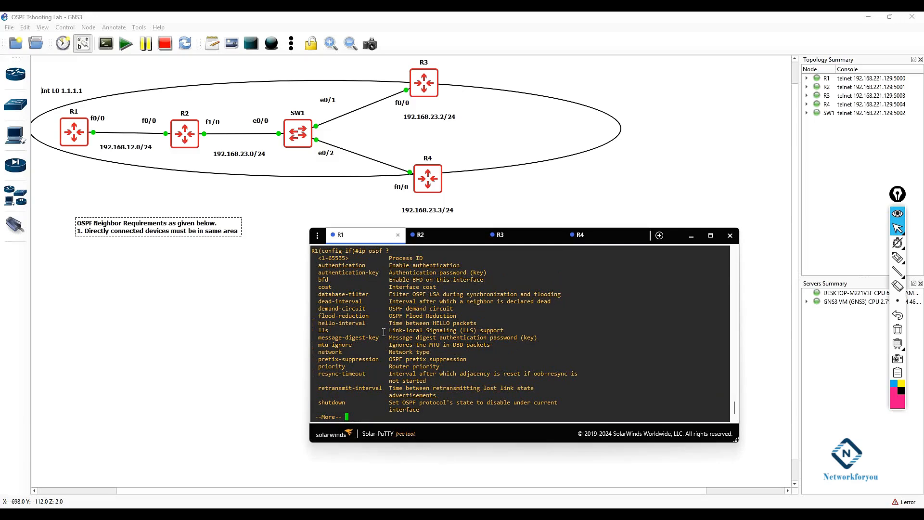
Step: Page through the ip ospf interface option list
drag(369, 323, 315, 323)
drag(368, 302, 306, 303)
click(357, 336)
key(space)
key(Return)
key(Return)
key(Return)
key(Return)
Step: Set the OSPF hello interval on R1's f0/0 to 20
text(ip osp)
key(Tab)
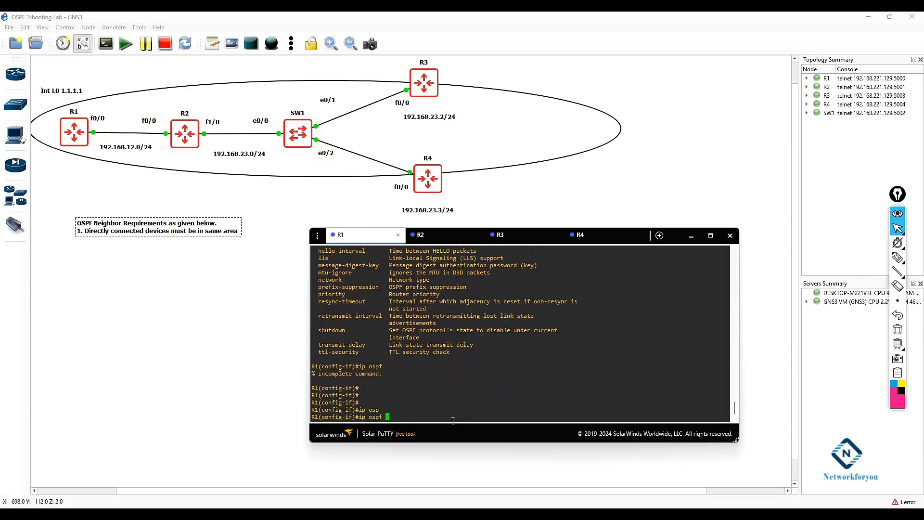
text(he)
key(Tab)
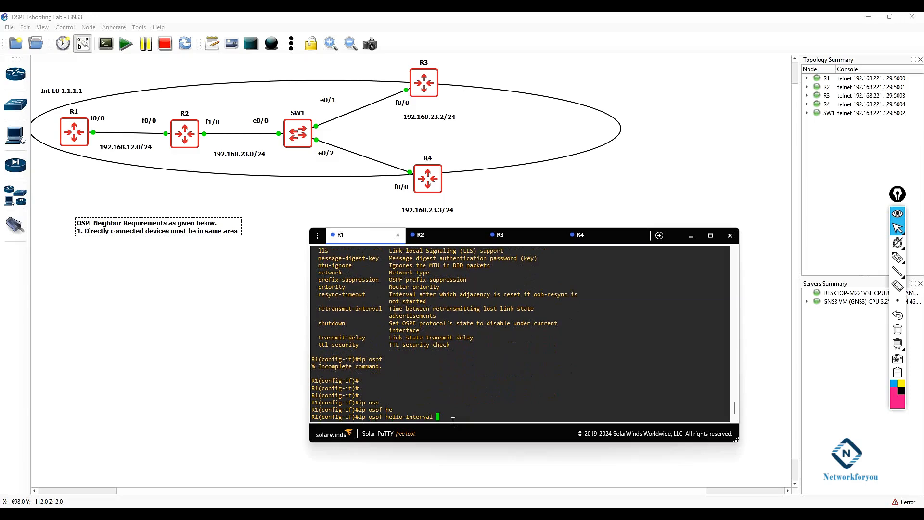
text(20)
key(Return)
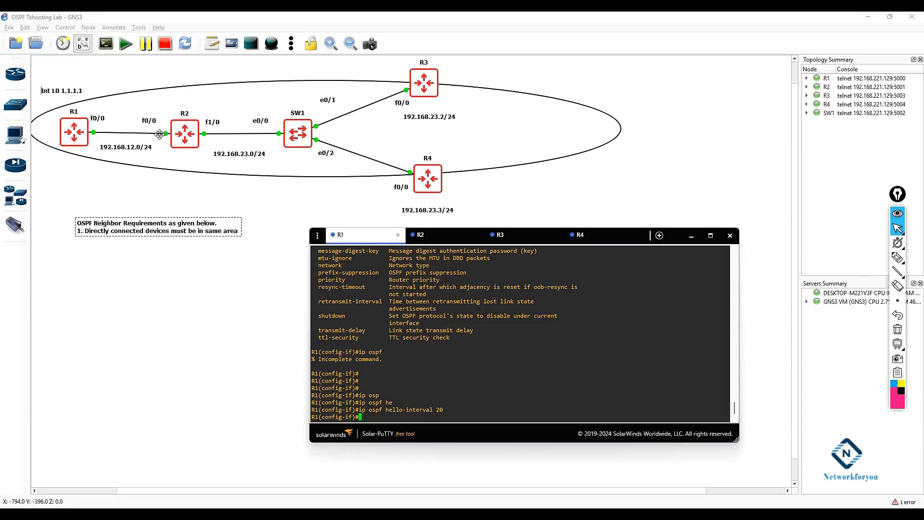
Step: Leave configuration mode on R1 and display the OSPF details of interface f0/0
text(exit)
key(Return)
text(exit)
key(Return)
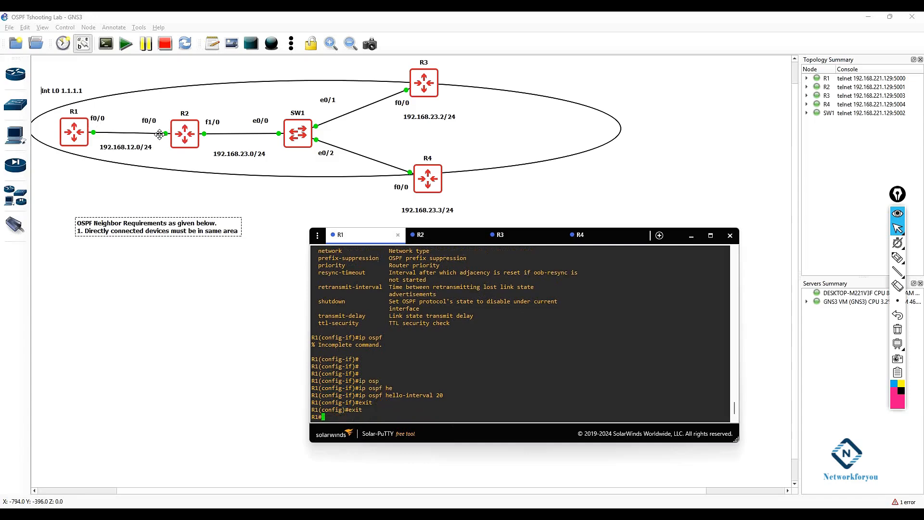
key(Return)
key(Return)
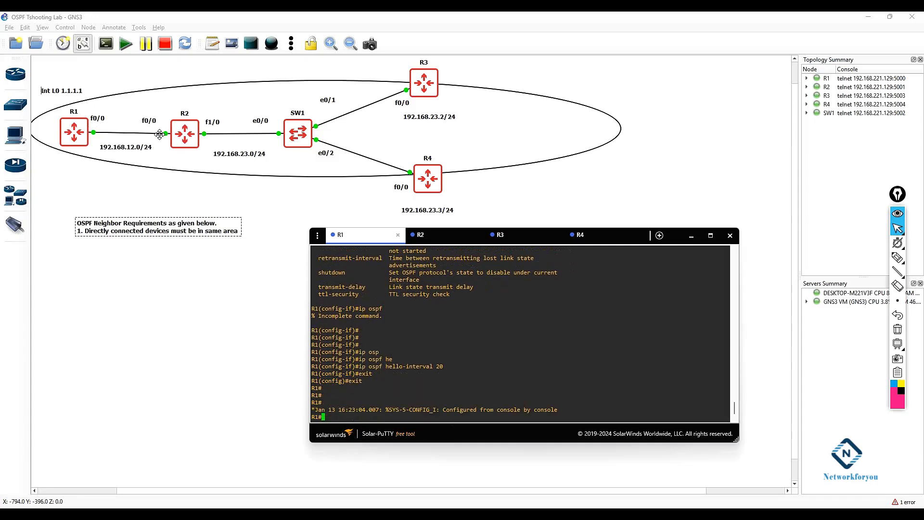
text(sh ip os)
key(Tab)
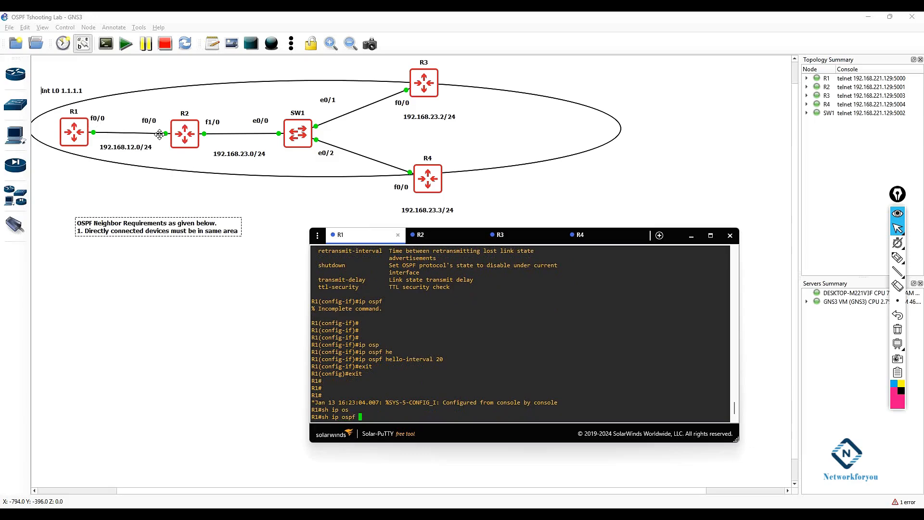
text(int f0/0)
key(Return)
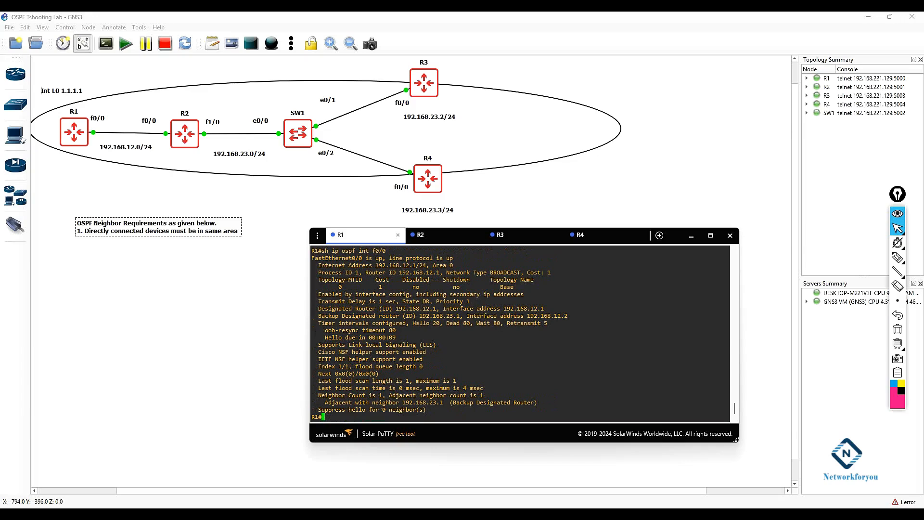
Step: Compare the hello and dead timers of f0/0 in the R1 and R2 console output
drag(443, 323, 413, 323)
drag(473, 323, 469, 301)
click(470, 302)
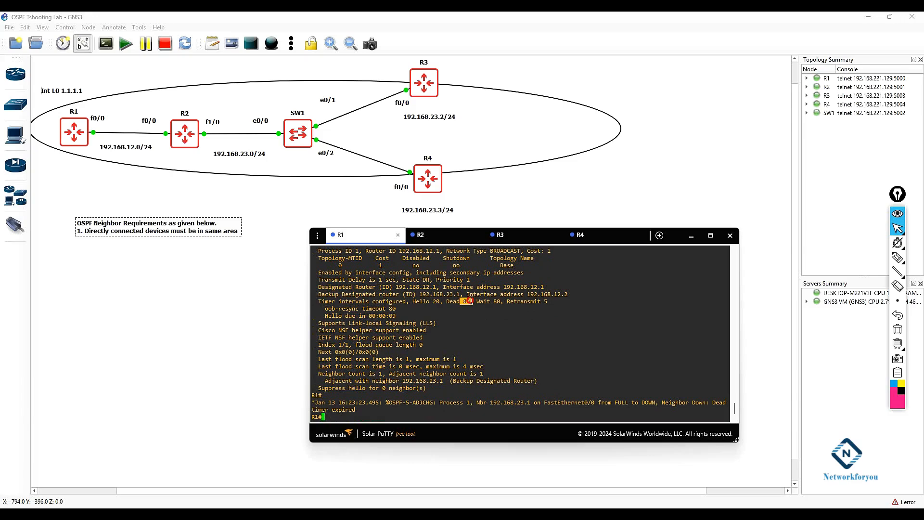
drag(364, 410, 304, 399)
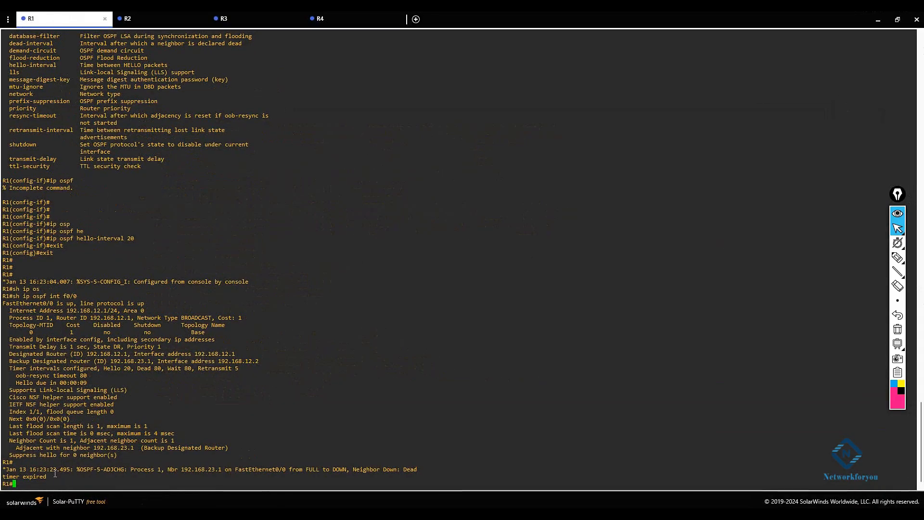
drag(55, 474, 2, 462)
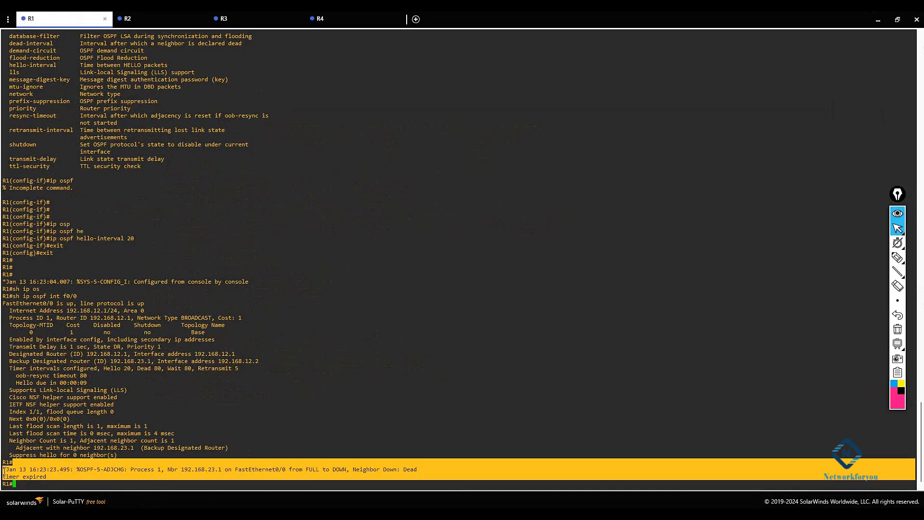
click(345, 477)
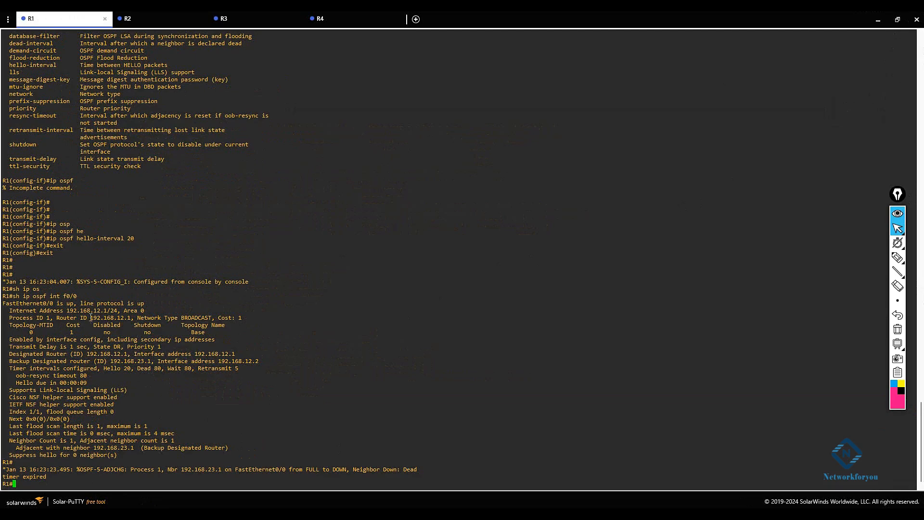
drag(79, 296, 15, 299)
key(ctrl+c)
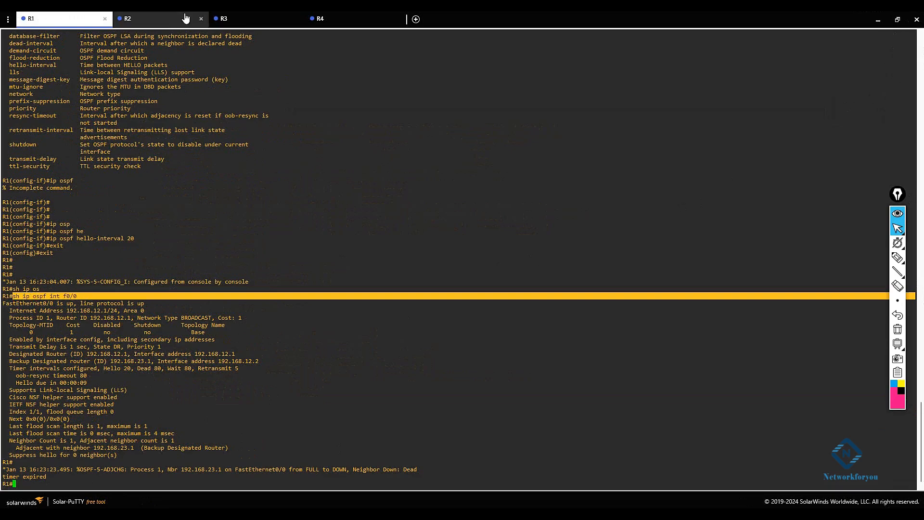
click(165, 20)
right_click(514, 460)
key(Return)
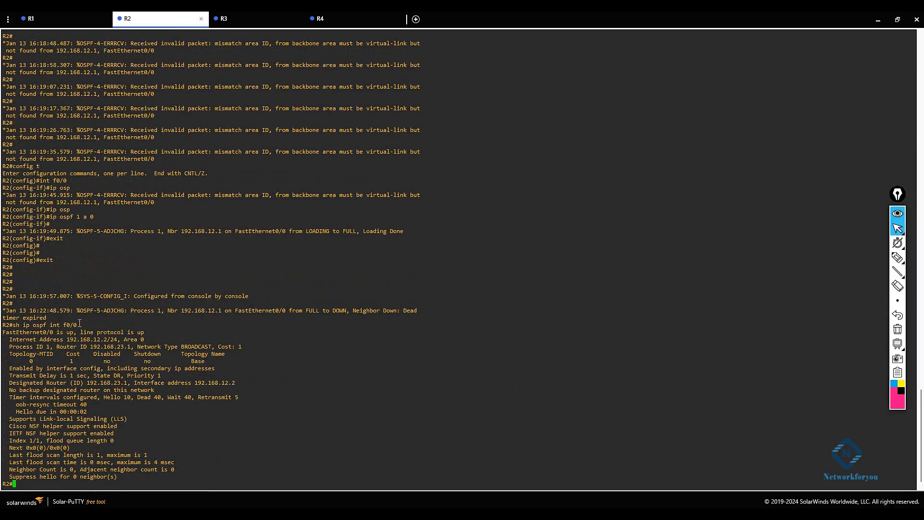
drag(104, 398, 164, 397)
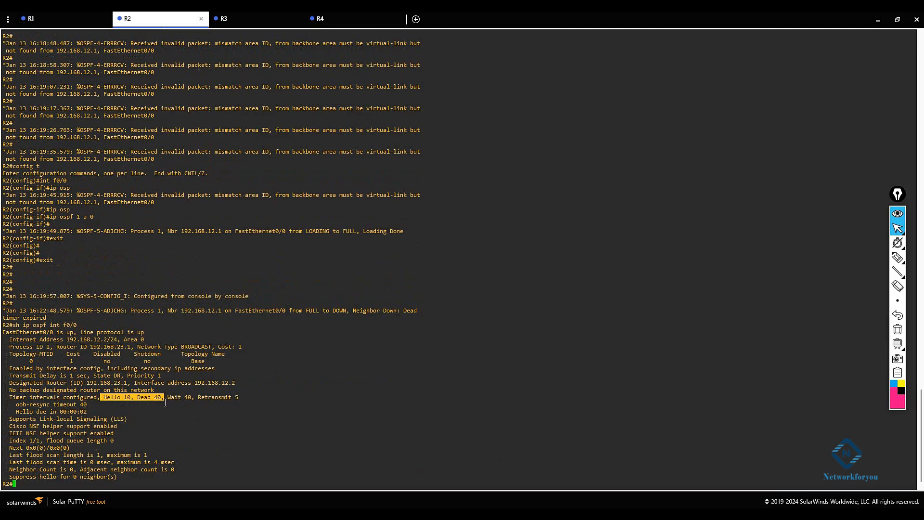
click(66, 19)
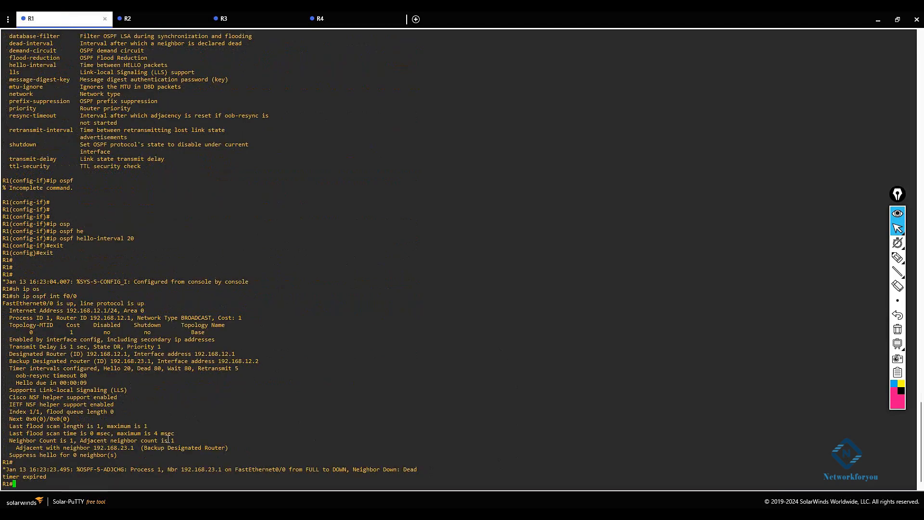
drag(100, 368, 163, 368)
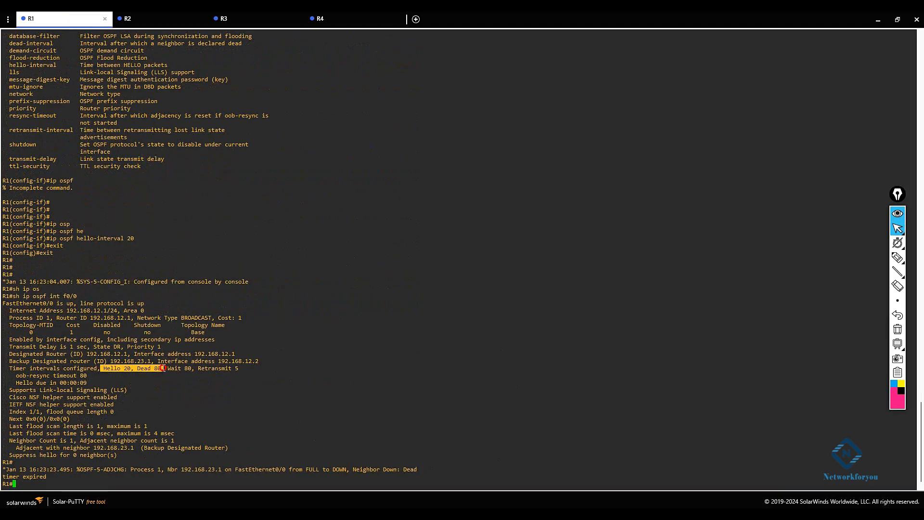
click(187, 414)
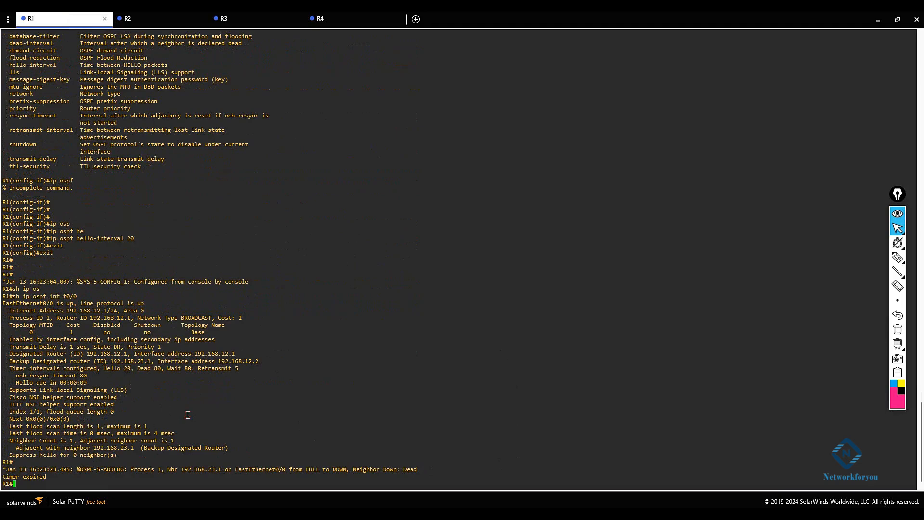
Step: Display R1's IP routing table
text(sh ip route)
key(Return)
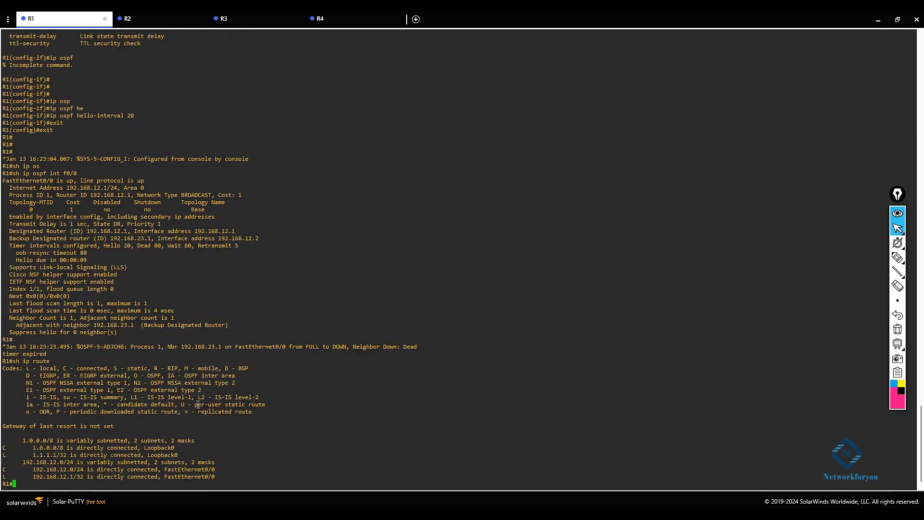
key(Return)
key(Return)
key(Return)
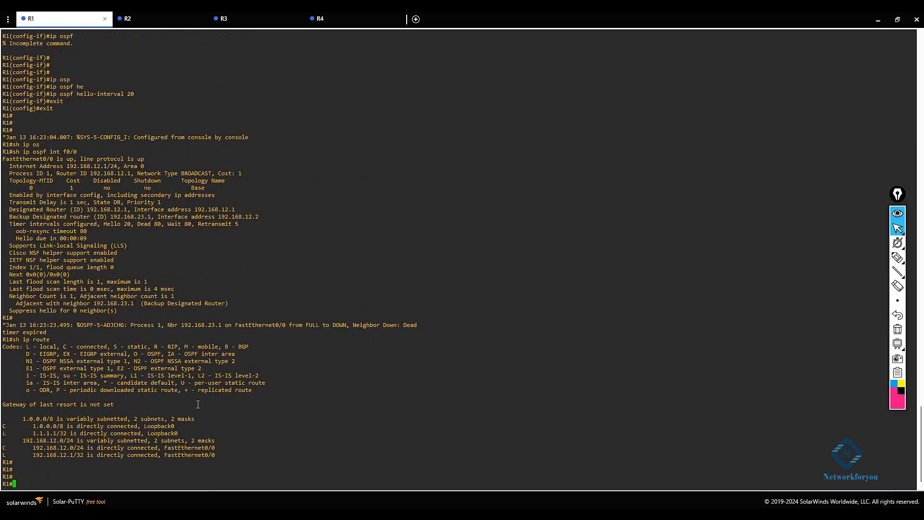
Step: Display R1's OSPF neighbor table and OSPF database
drag(220, 461, 192, 412)
click(260, 459)
text(sh ip osp)
key(Tab)
text(ne)
key(Tab)
key(Return)
key(Return)
text(sh ip os)
key(Tab)
text(d)
key(Tab)
key(Return)
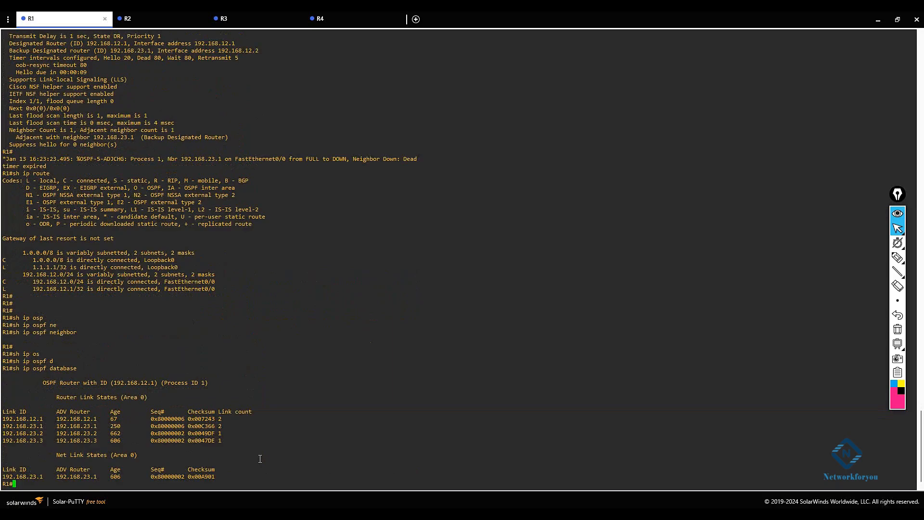
key(Return)
key(Return)
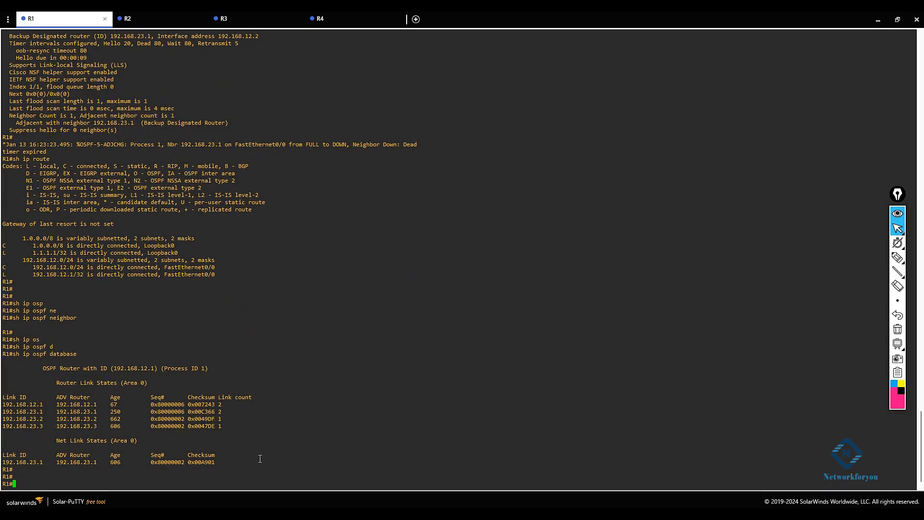
Step: Set the OSPF hello interval on R1's f0/0 back to 10 and leave configuration mode
text(config t)
key(Return)
text(int f0/0)
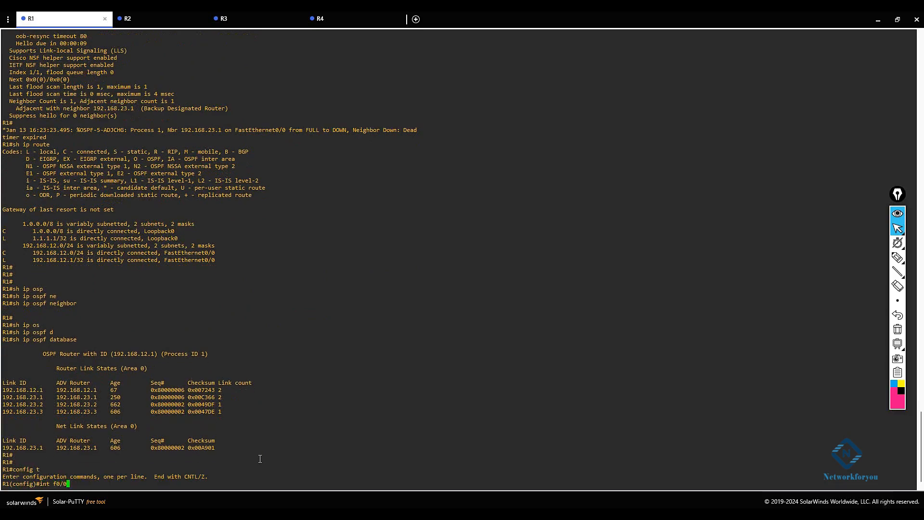
key(Return)
text(h)
key(BackSpace)
text(ip os)
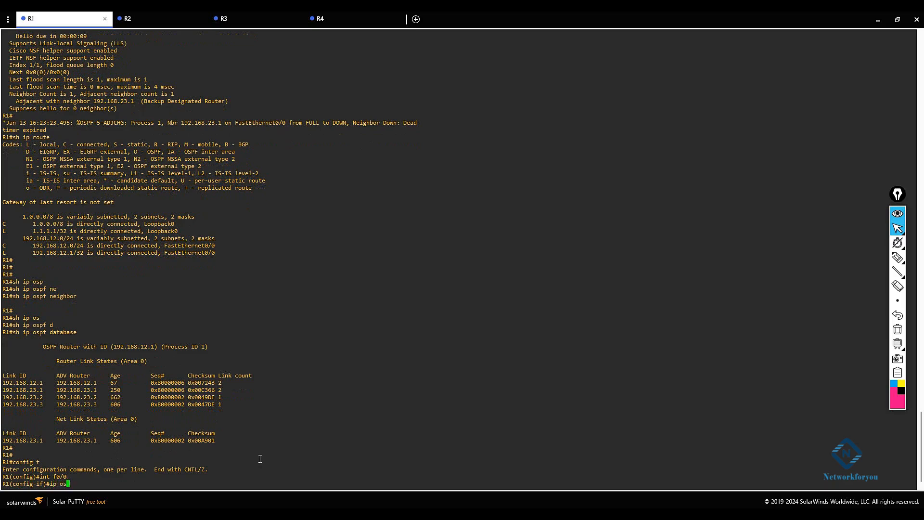
key(Tab)
text(h)
key(Tab)
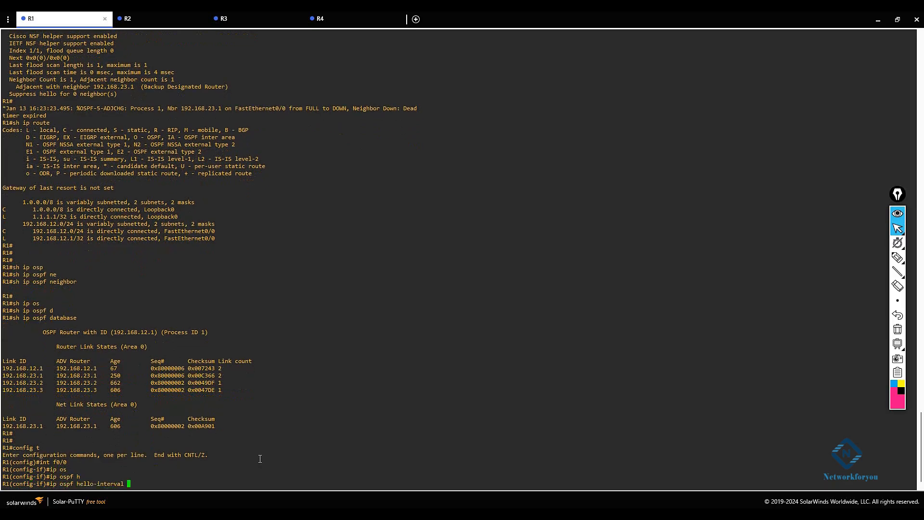
text(10)
key(Return)
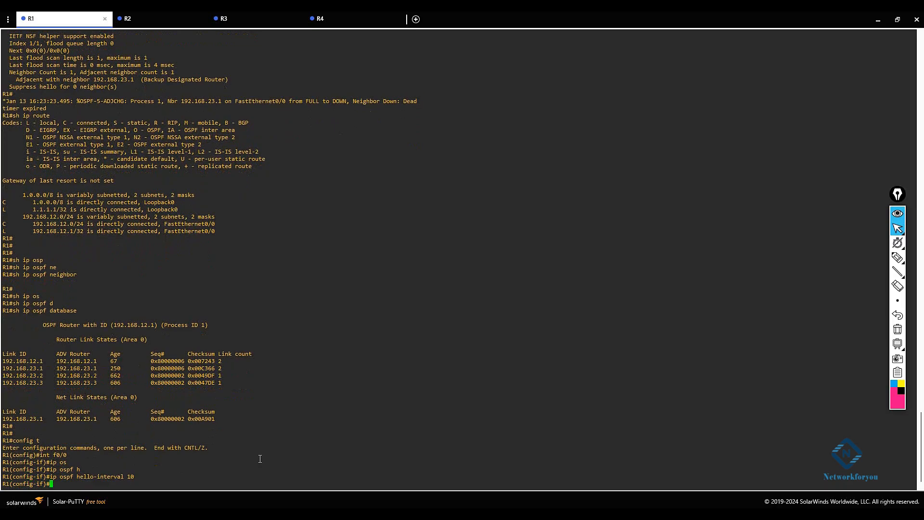
text(exit)
key(Return)
key(Return)
key(Return)
text(exit)
key(Return)
key(Return)
key(Return)
key(Return)
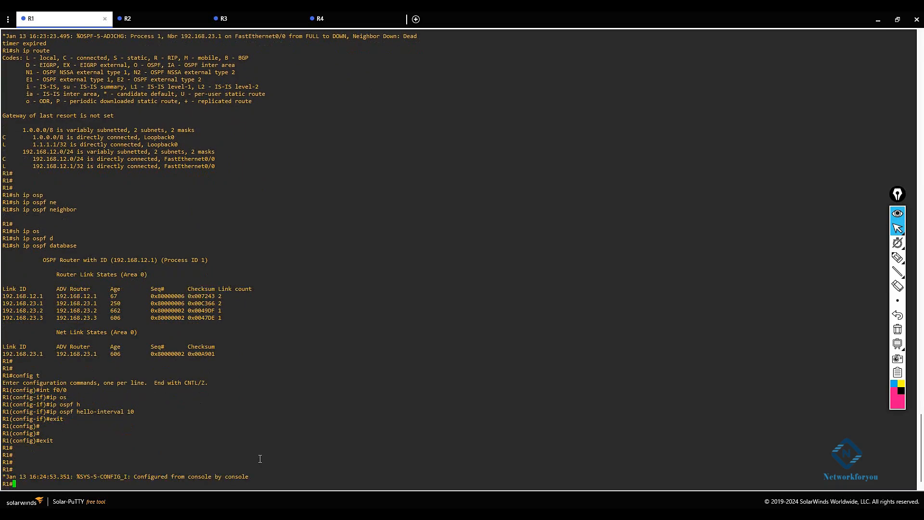
Step: Display R1's IP routing table again to check the OSPF-learned routes
click(899, 20)
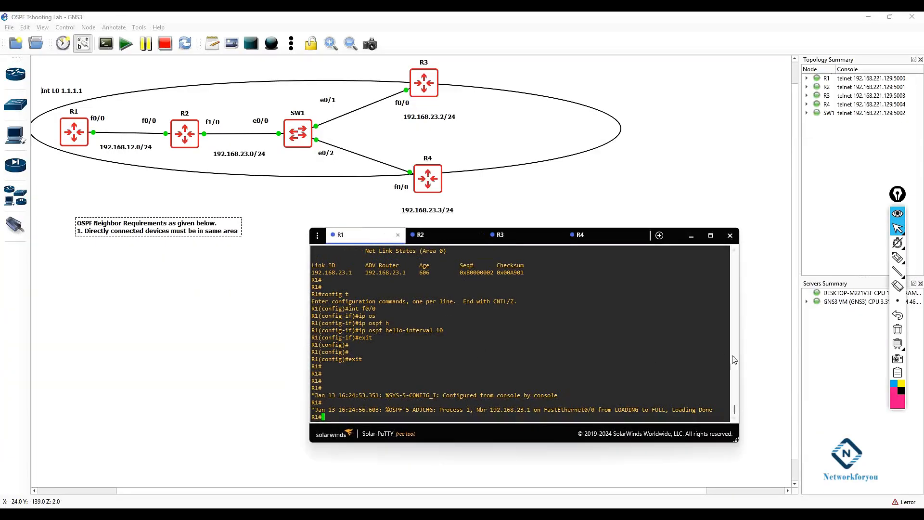
click(711, 236)
drag(428, 480, 9, 476)
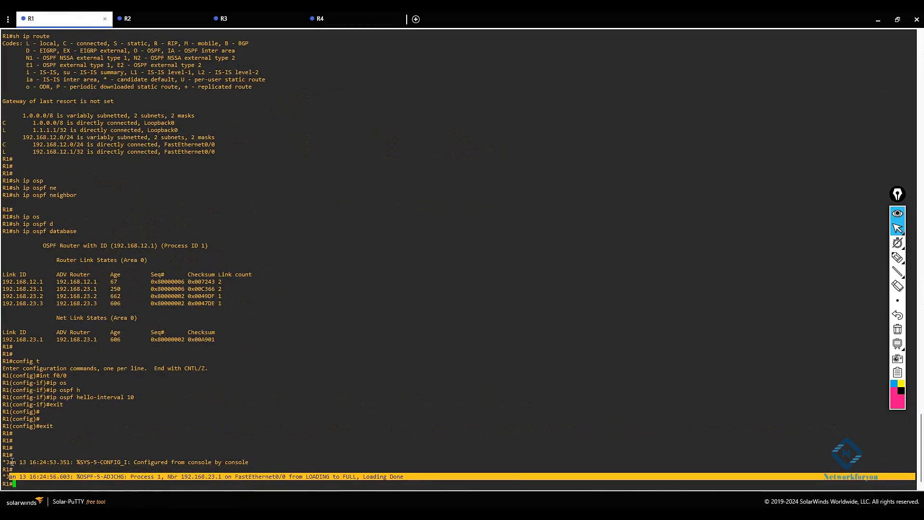
click(280, 443)
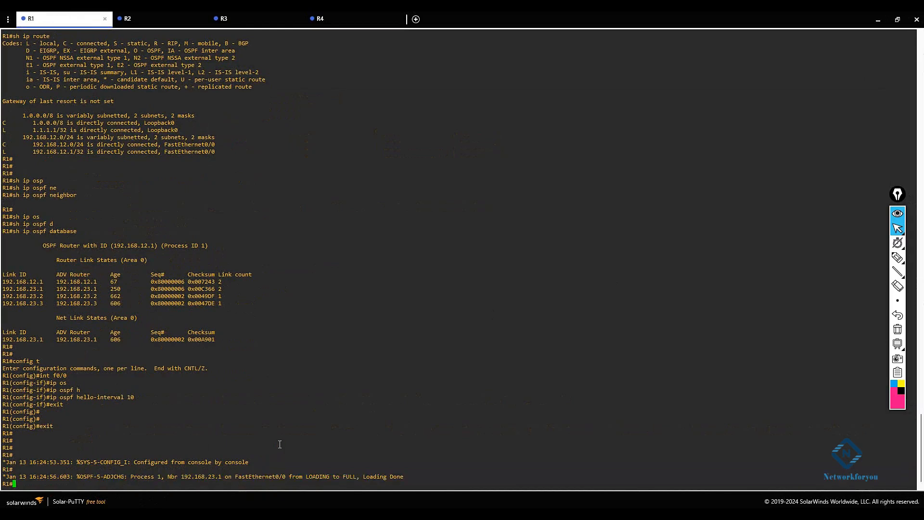
key(Return)
key(Return)
key(Return)
text(sh ip route)
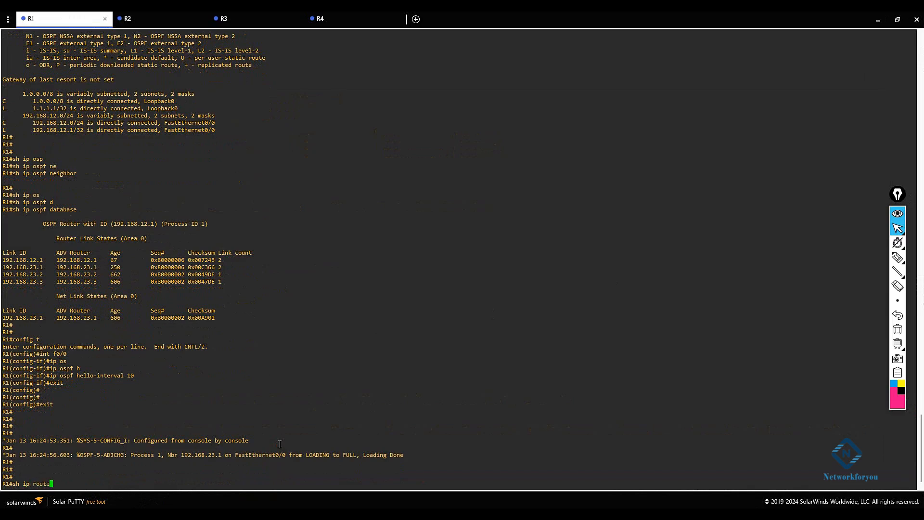
key(Return)
key(Return)
key(Return)
key(Return)
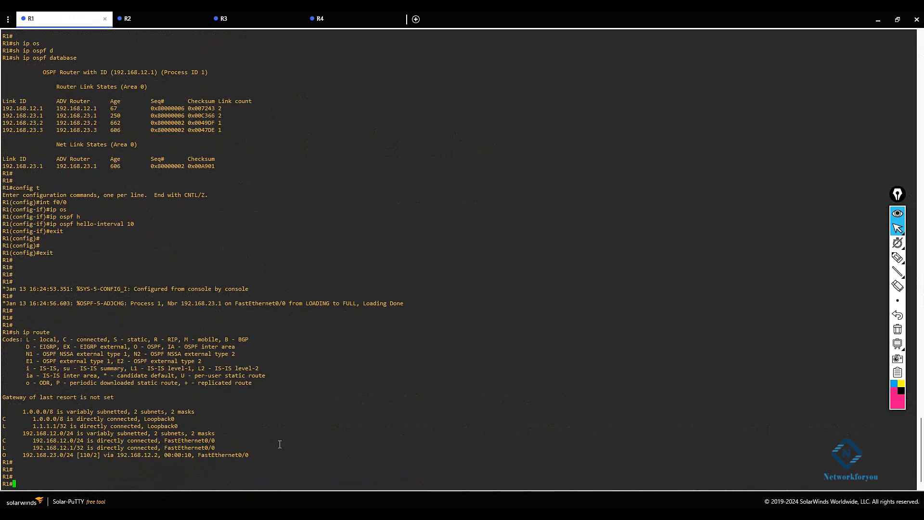
drag(252, 454, 2, 452)
click(412, 399)
click(878, 19)
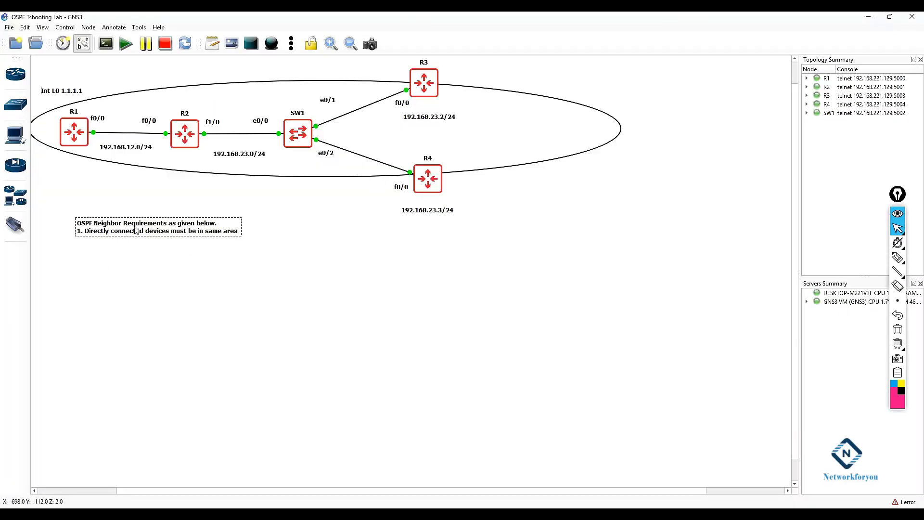
Step: Add the line "2.Directly Connected devices must have some hello time and Dead timer" to the note
double_click(185, 234)
key(Right)
key(Return)
text(2.)
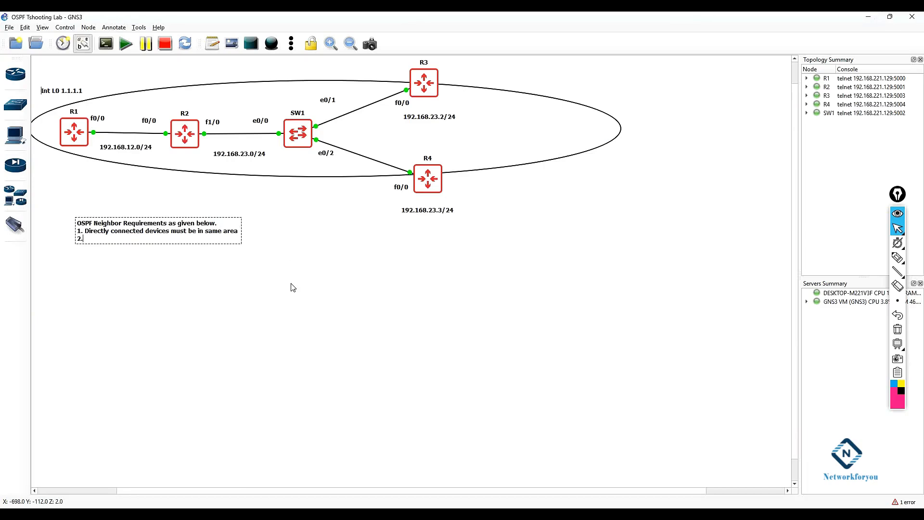
text(Directly Connected devices must have some )
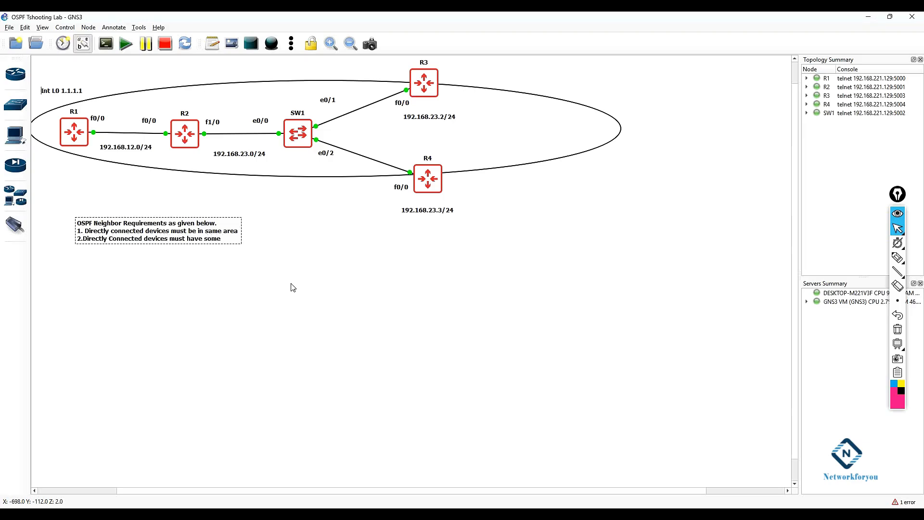
text(hello time and D)
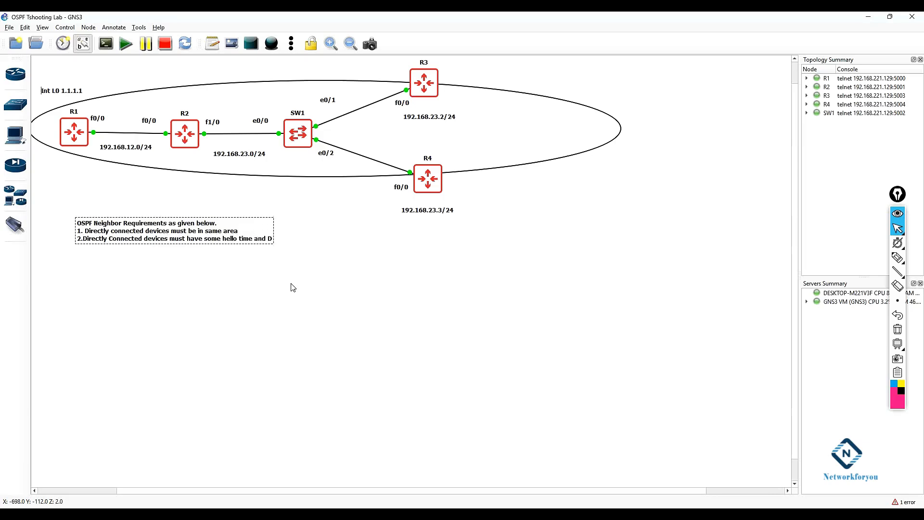
text(ead timer)
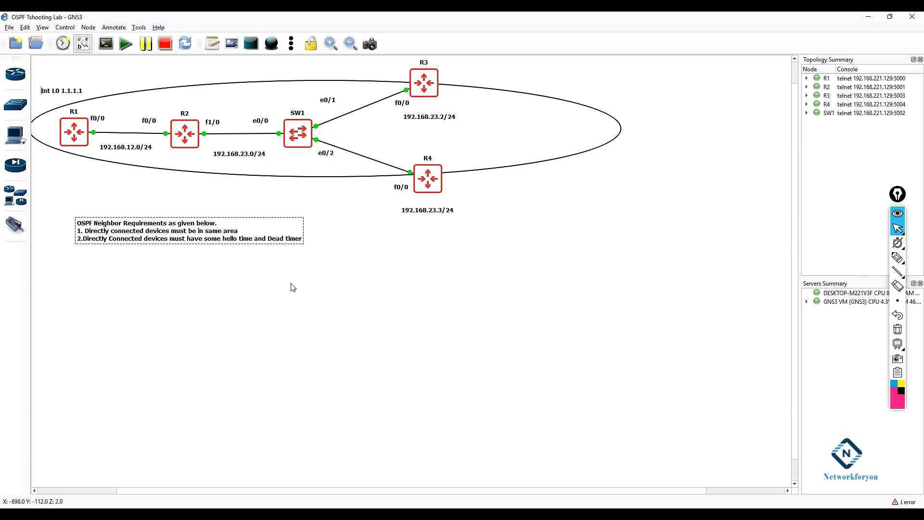
Step: Add the line "3.Directly Connected device must be in Same subnet" to the note
key(Return)
text(3)
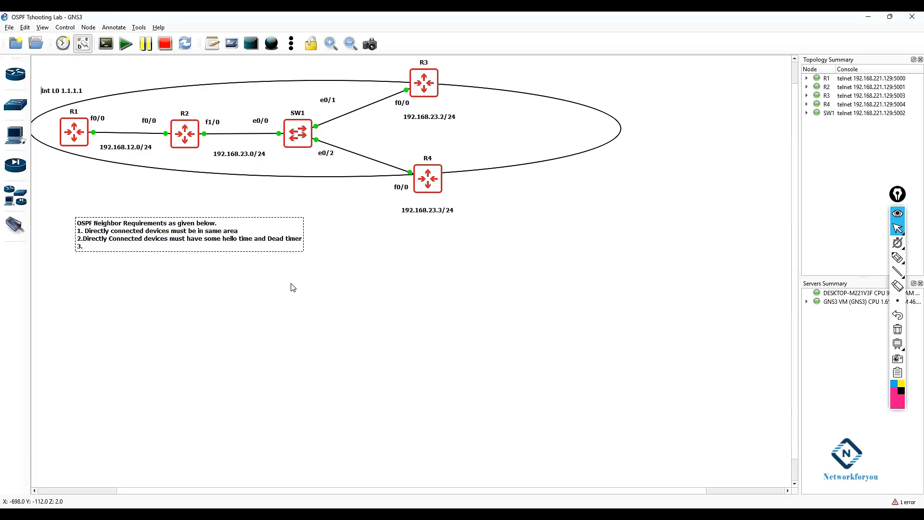
text(.Directly Connected device must be in Same subnet)
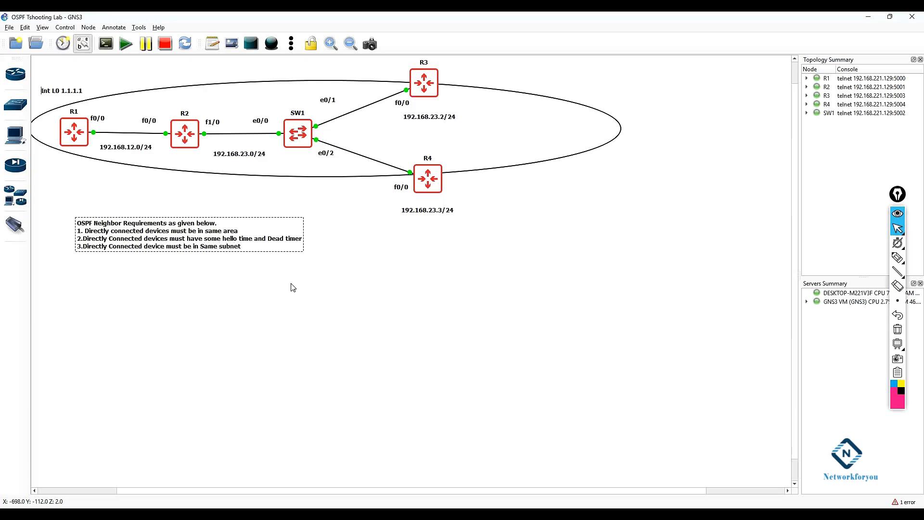
Step: Change R1's f0/0 IP address to 192.168.13.1 255.255.255.0 and leave interface configuration
click(292, 287)
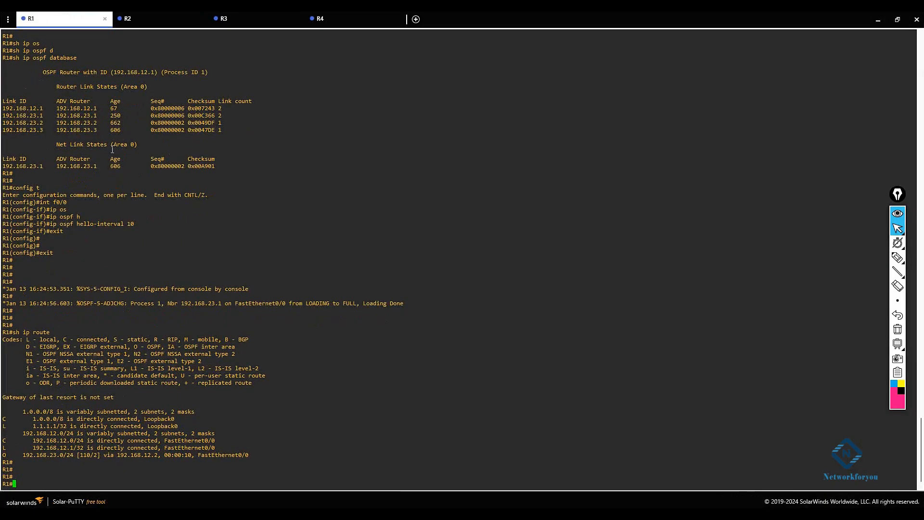
click(898, 19)
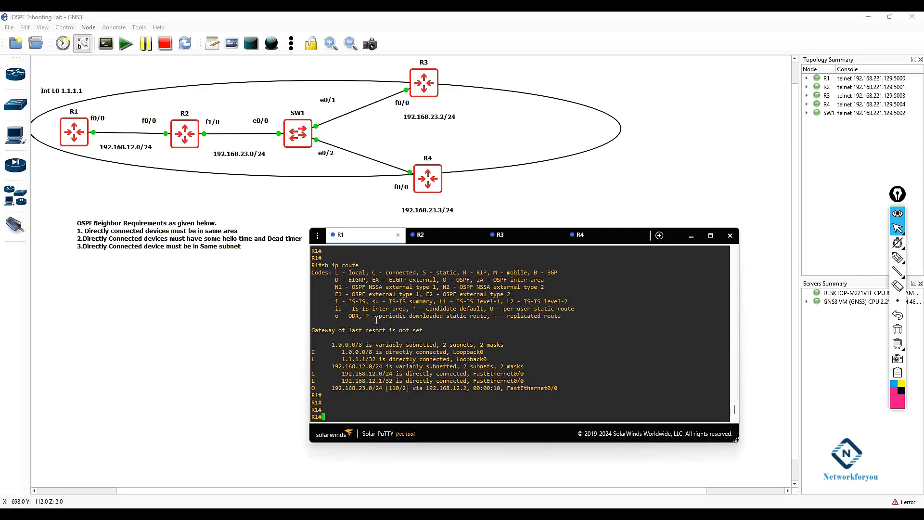
text(config t)
key(Return)
text(int f0/0)
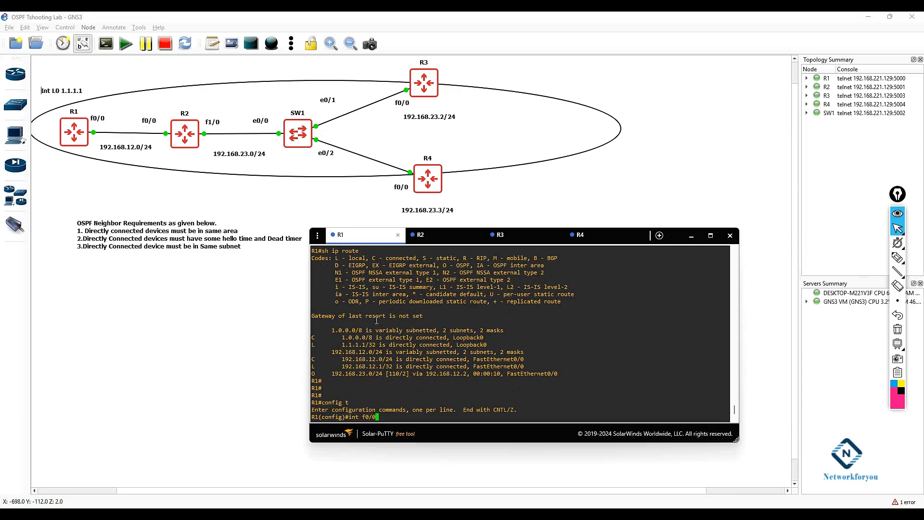
key(Return)
text(ip add 192.168.1)
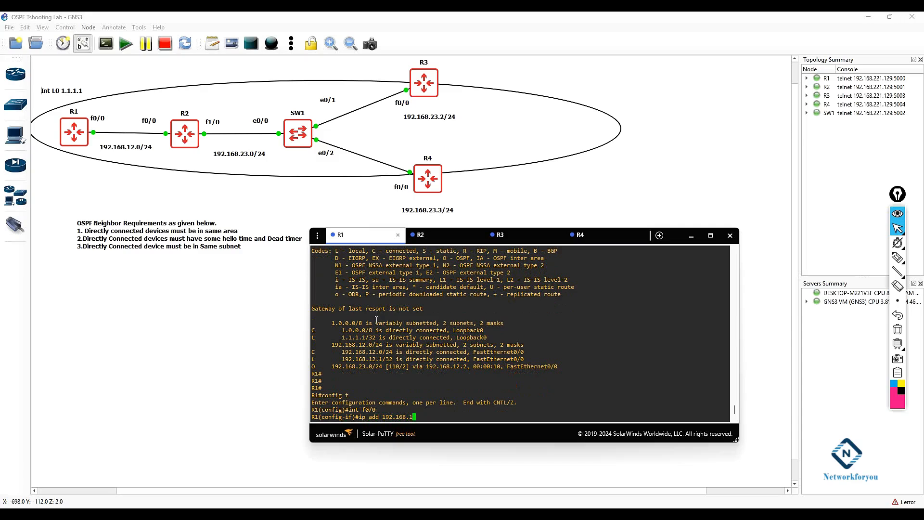
text(3.1 255.255.255.0)
key(Return)
text(exit)
key(Return)
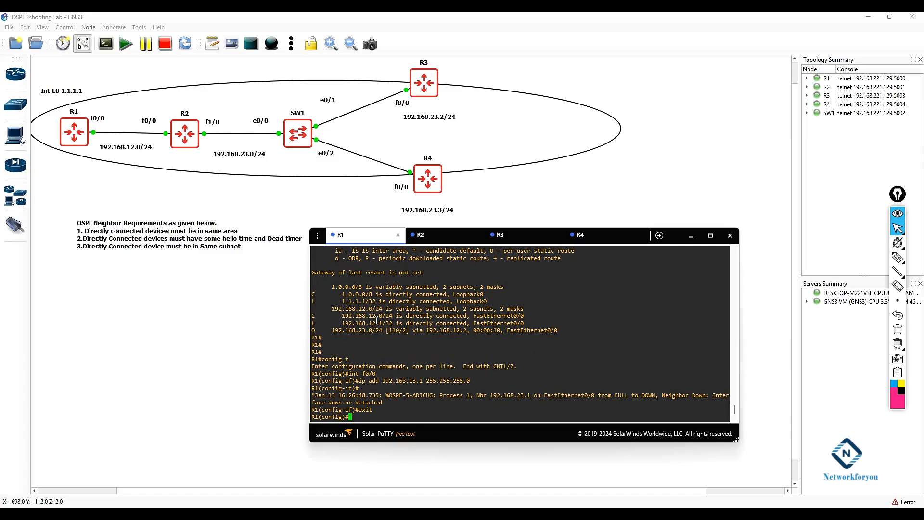
Step: Display R1's IP routing table from global configuration mode
drag(391, 399, 332, 396)
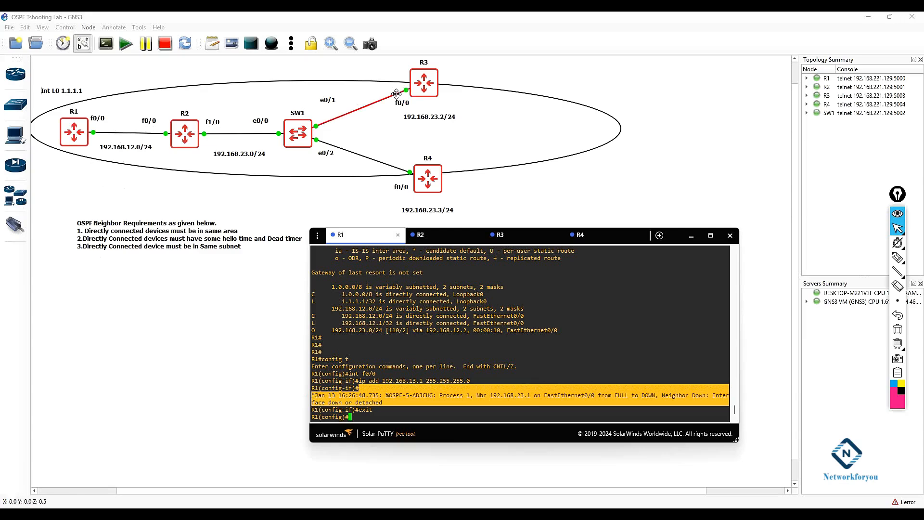
click(420, 178)
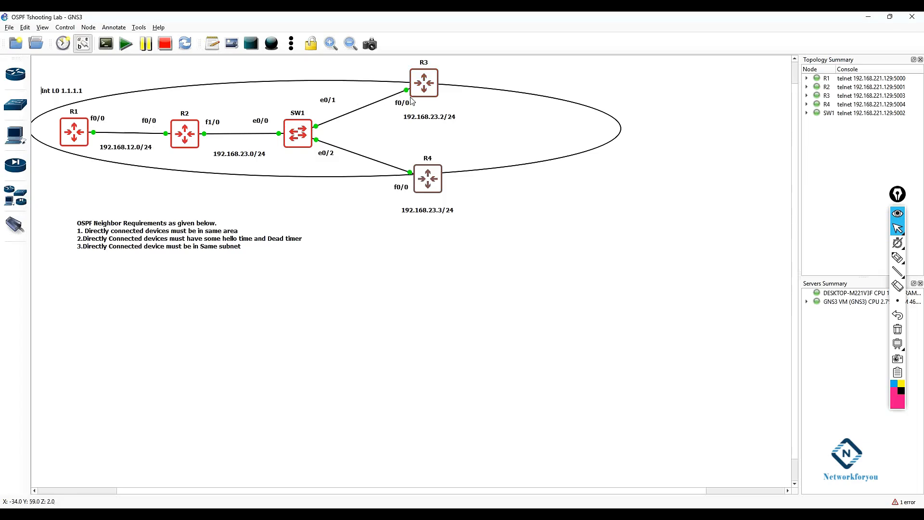
click(340, 230)
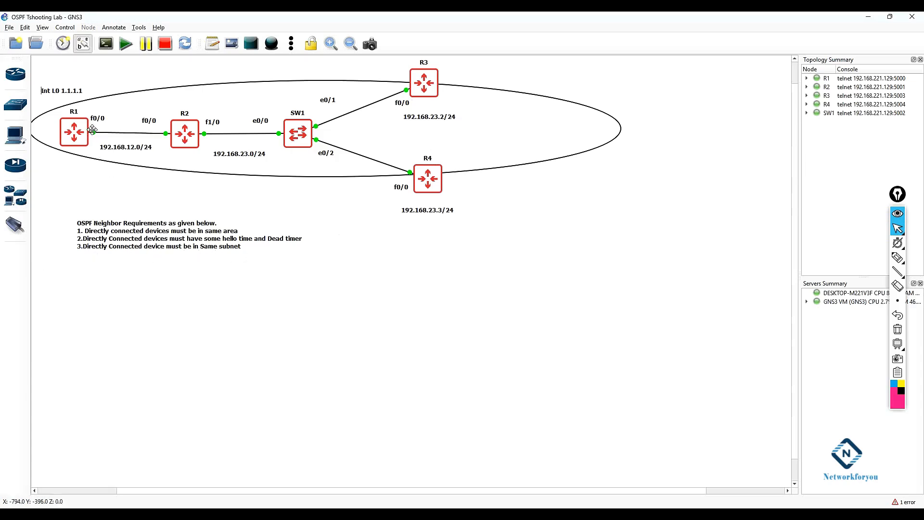
click(357, 513)
click(395, 398)
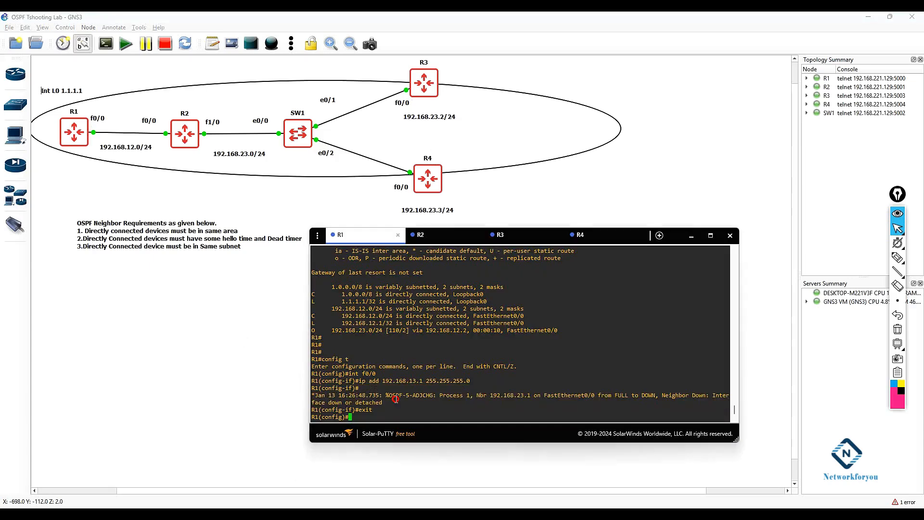
drag(400, 405, 286, 394)
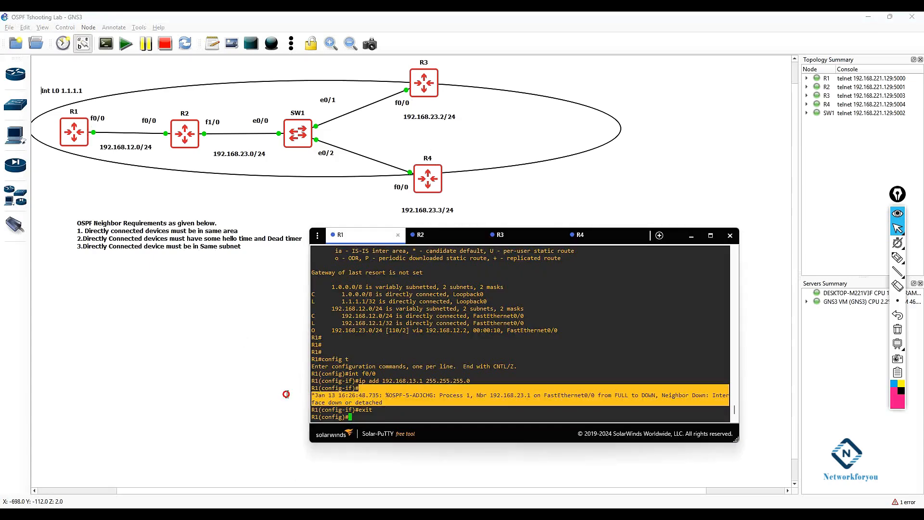
click(423, 408)
text(do sh ip route)
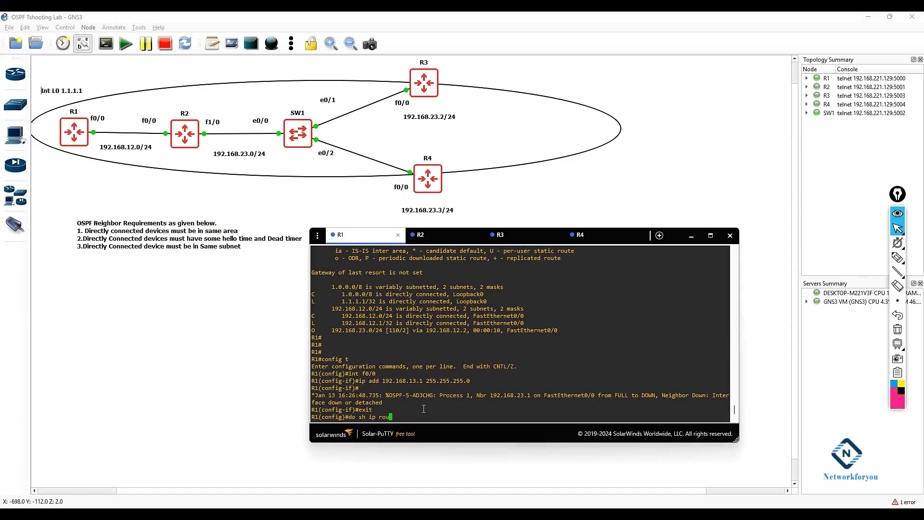
key(Return)
key(Return)
key(Return)
key(Return)
Step: Display R1's OSPF neighbors from global configuration mode
text(do sh ip osp)
key(Tab)
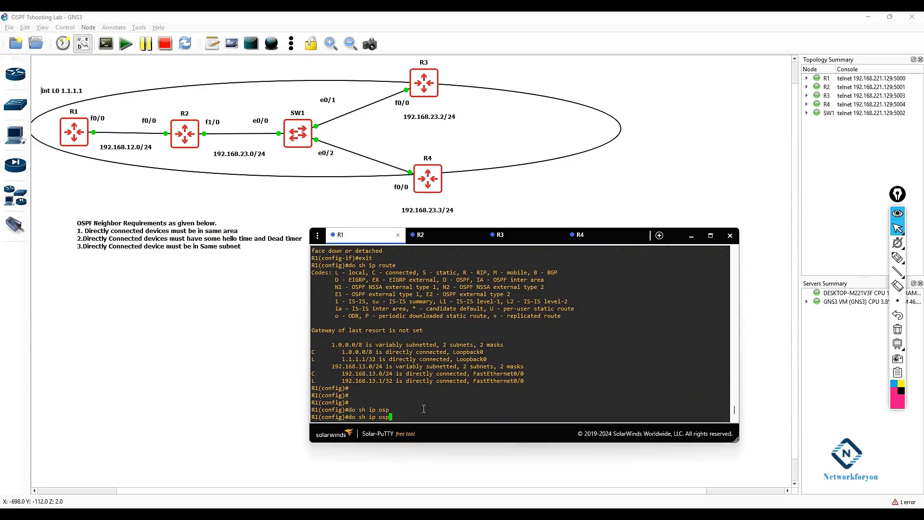
text(ne)
key(Tab)
key(Return)
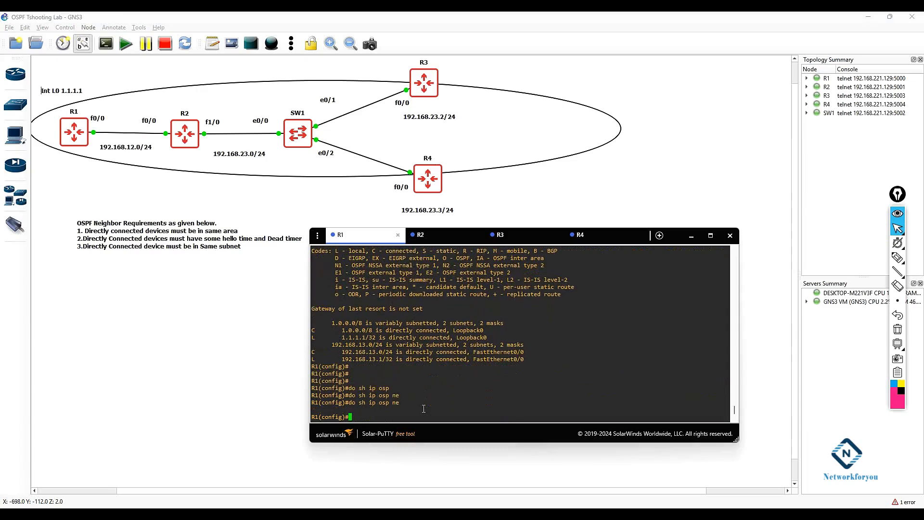
key(Return)
key(Return)
Step: Restore R1's f0/0 IP address to 192.168.12.1 255.255.255.0 and leave configuration mode
text(int f0/0)
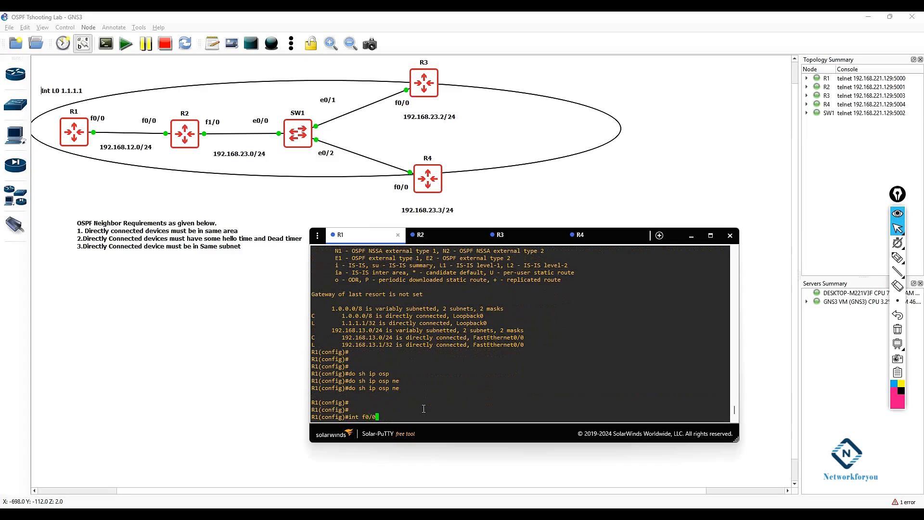
key(Return)
text(ip )
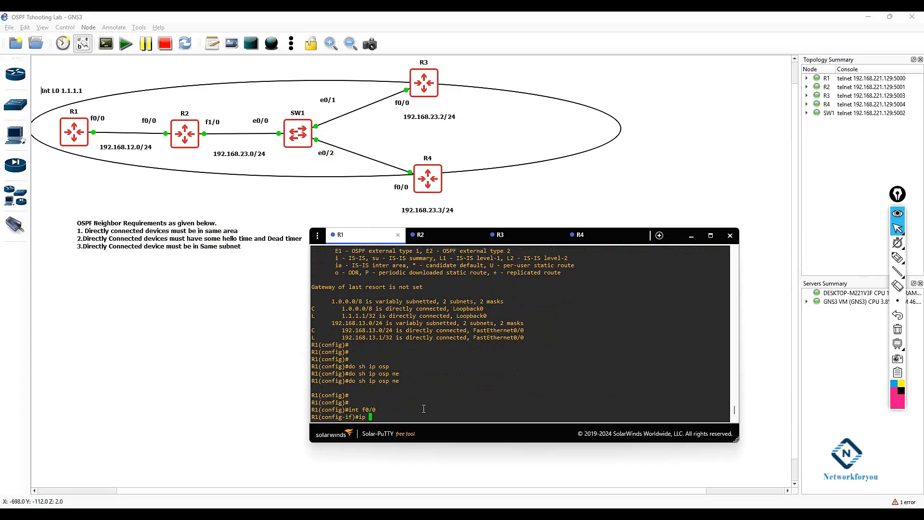
text(add 192.168.12.1 255.255.255.0)
key(Return)
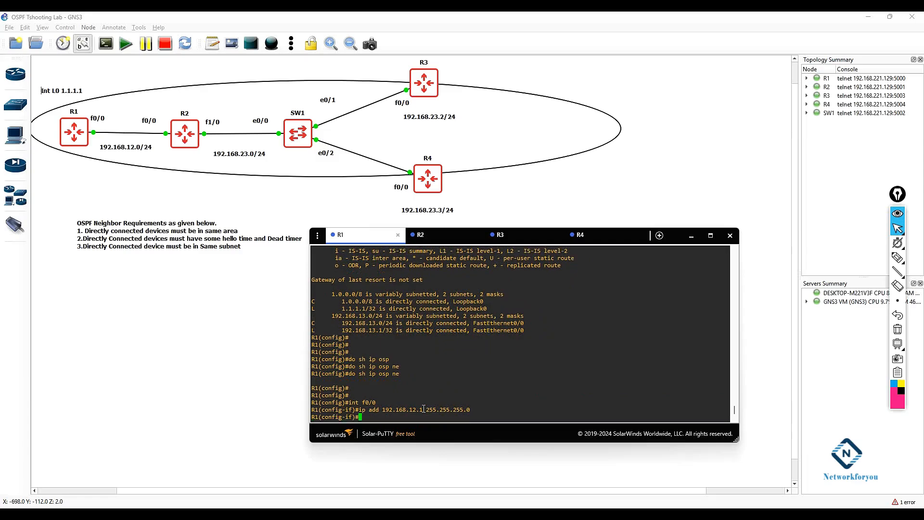
text(exit)
key(Return)
key(Return)
key(Return)
text(exit)
key(Return)
key(Return)
key(Return)
key(Return)
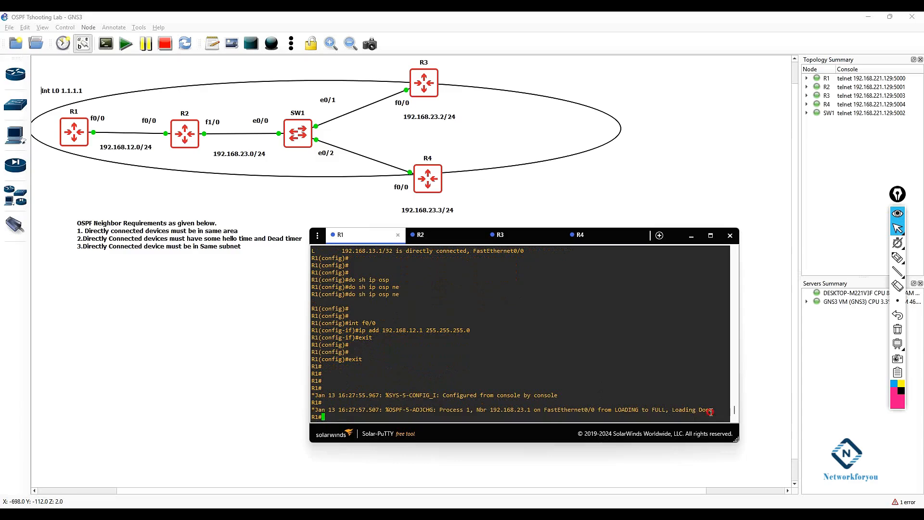
Step: Add the line "4.The devices must not be passive on connected interface" to the note
drag(711, 413, 706, 423)
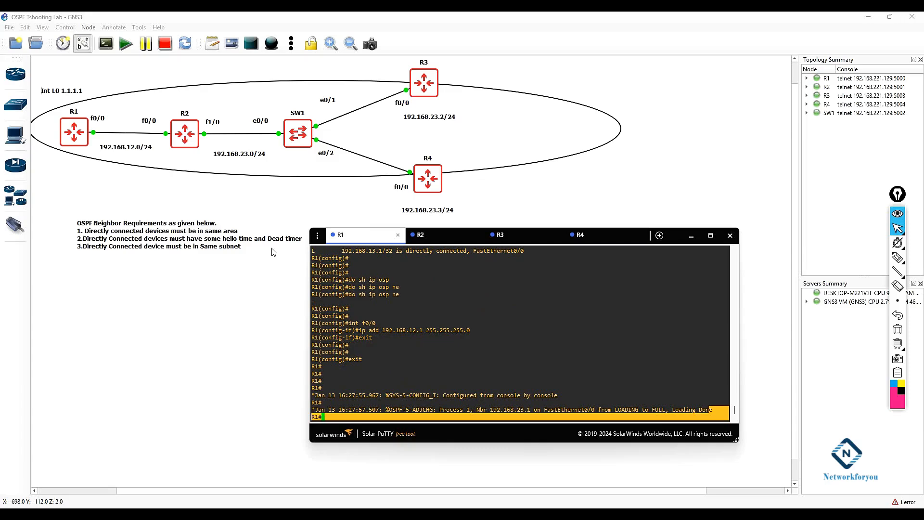
click(241, 250)
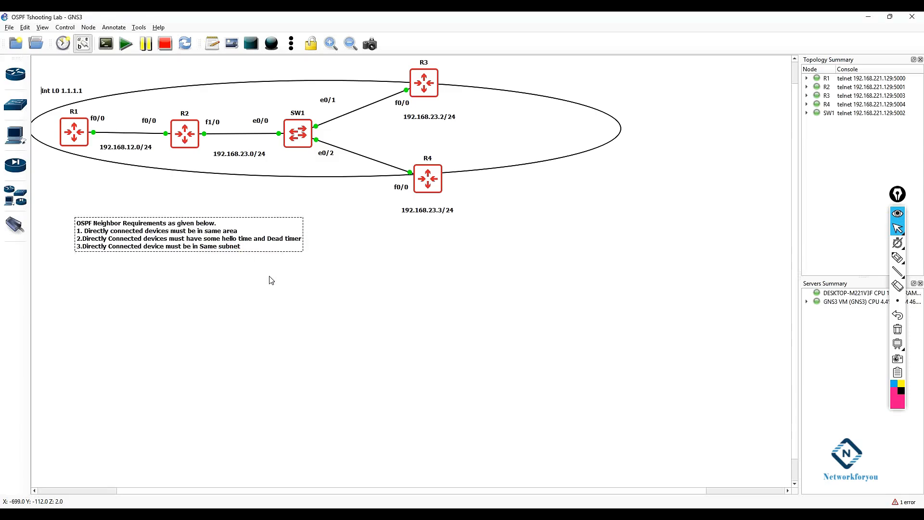
scroll(271, 280, right, 2)
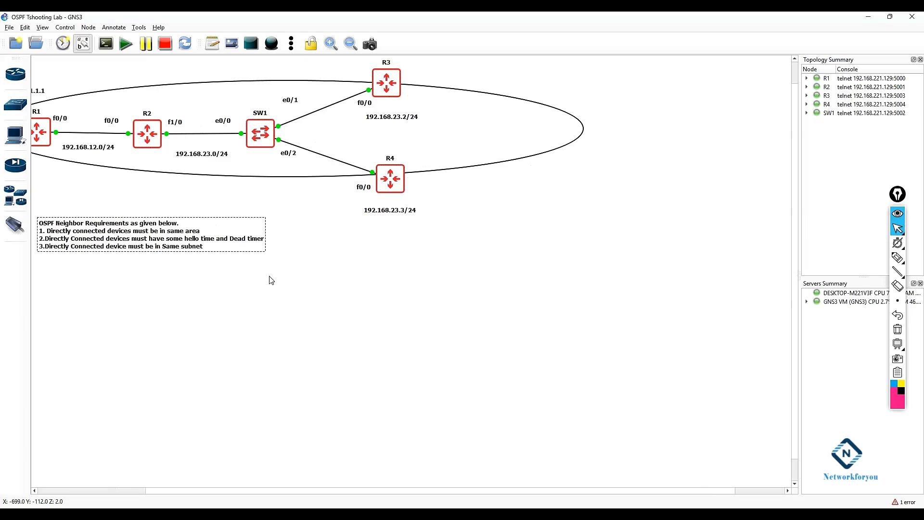
double_click(211, 250)
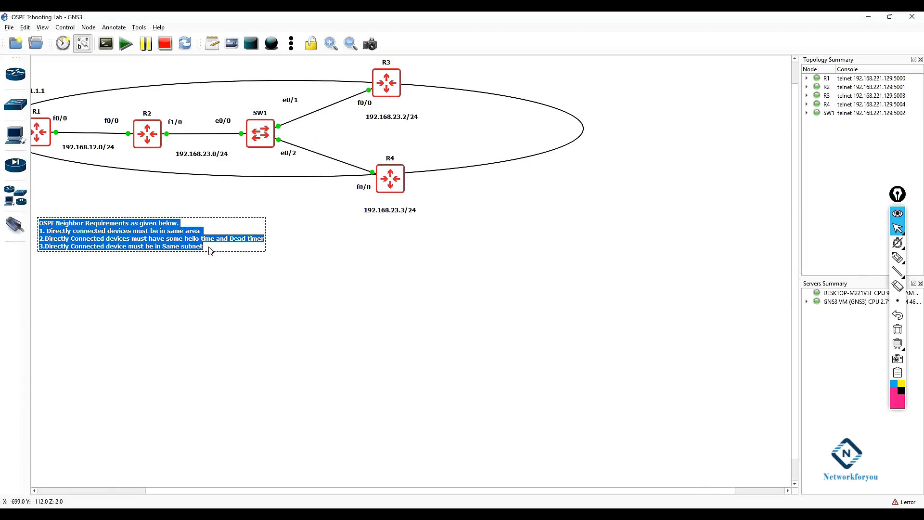
click(210, 250)
key(Return)
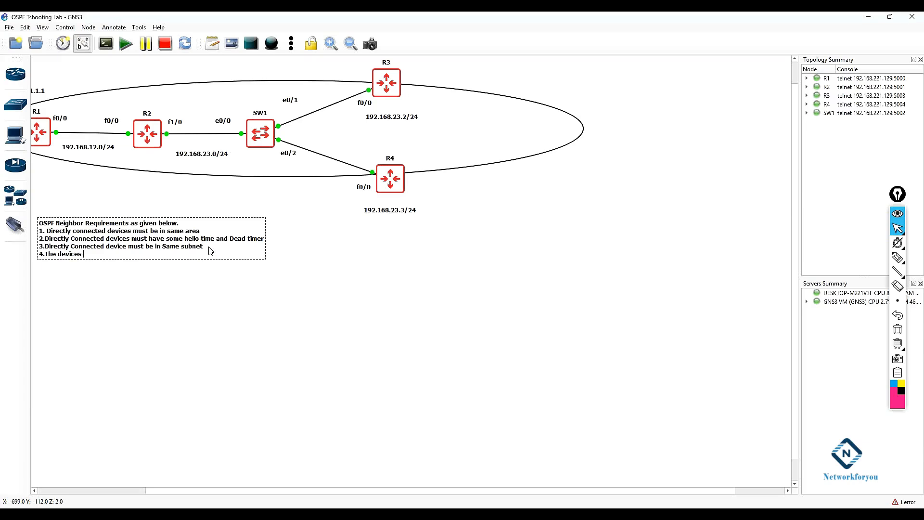
key(BackSpace)
key(BackSpace)
text(onnected interface)
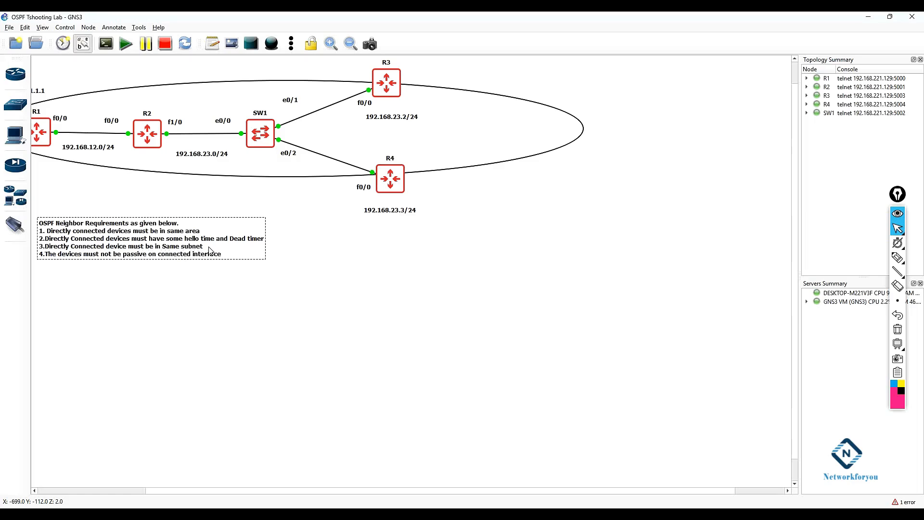
click(271, 272)
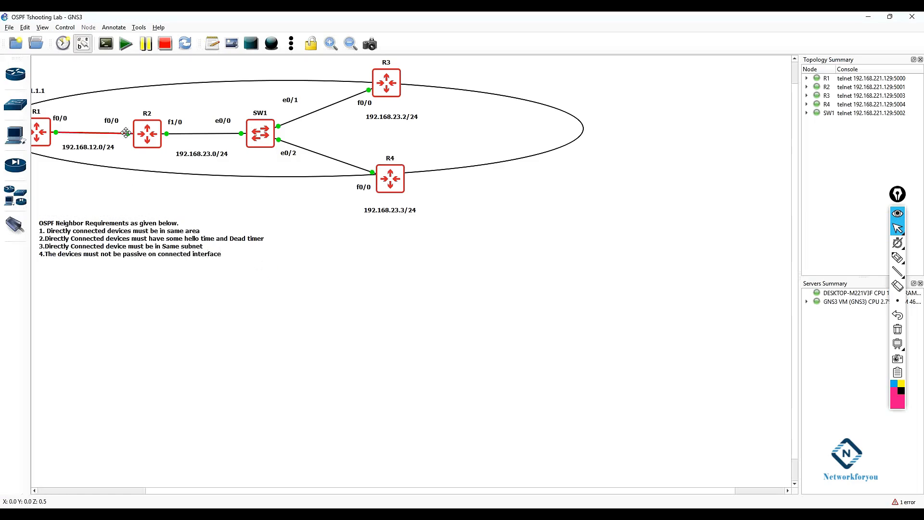
drag(164, 491, 91, 490)
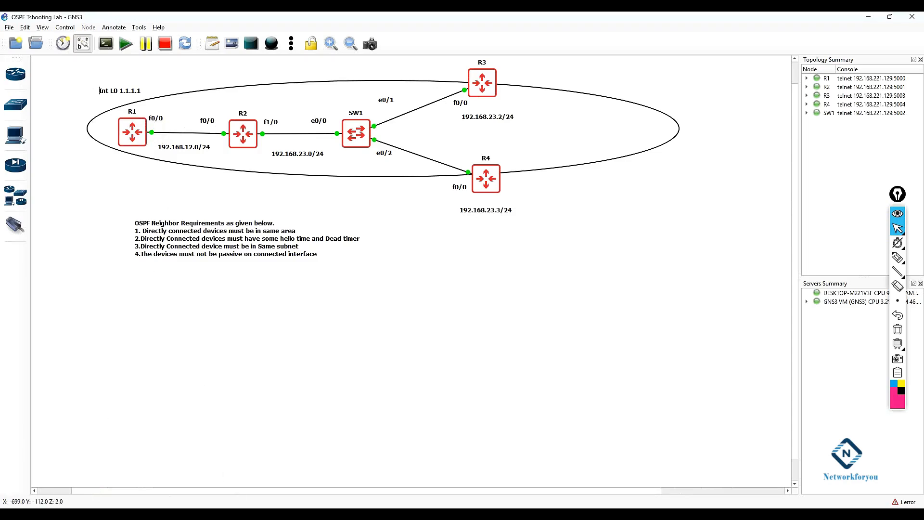
Step: Make f0/0 a passive interface under R1's OSPF process 1
key(alt+Tab)
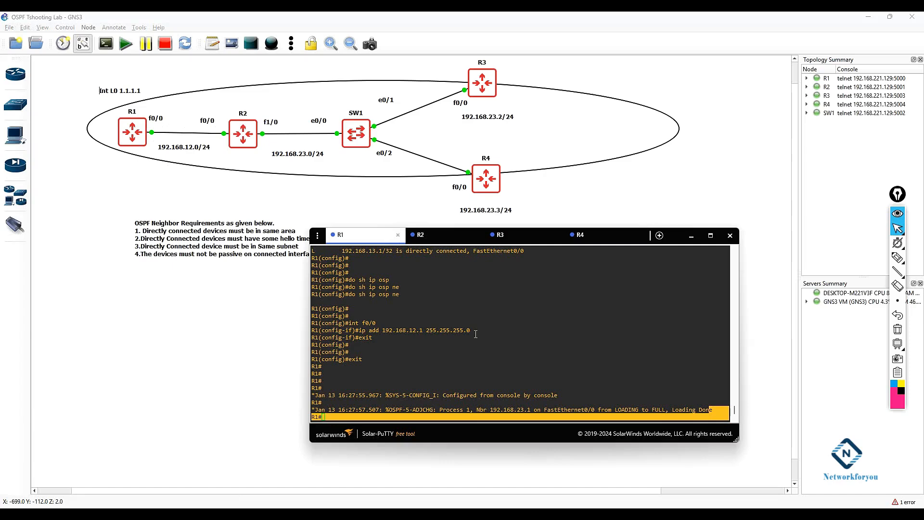
click(336, 417)
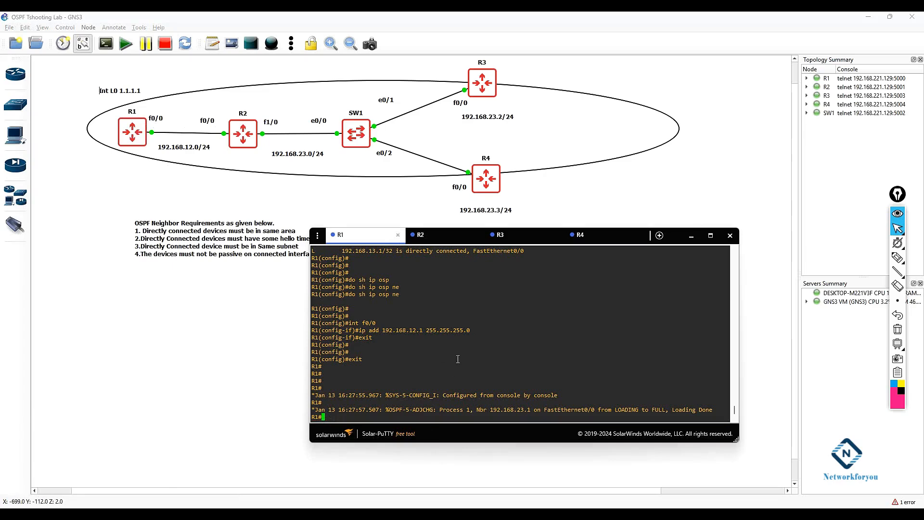
text(config t)
key(Return)
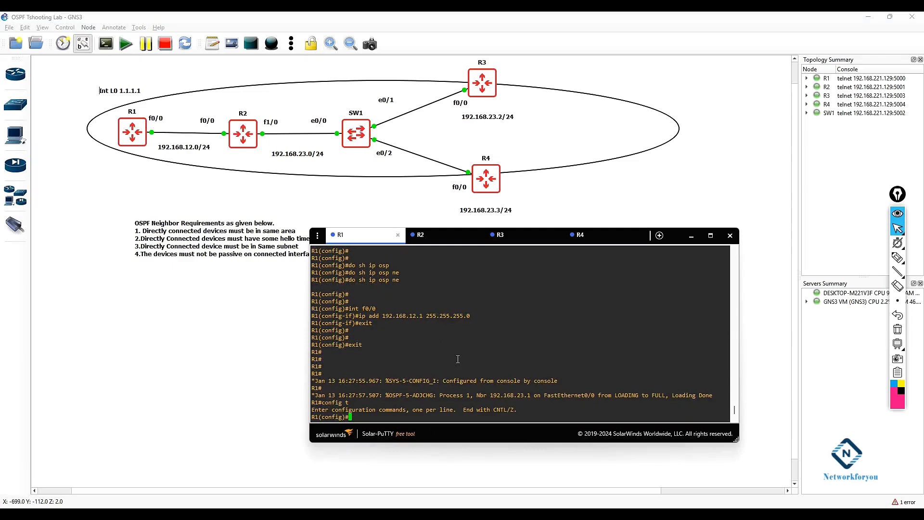
text(router os)
key(Tab)
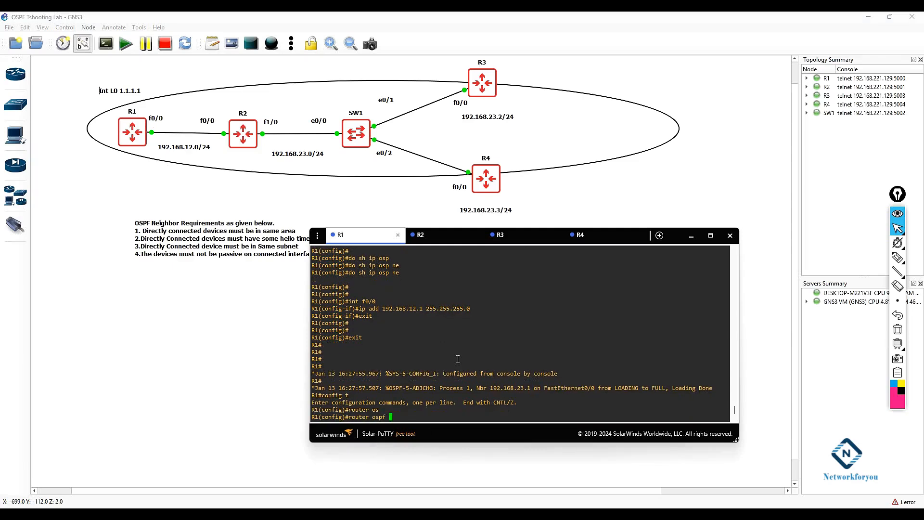
text(1)
key(Return)
text(pass)
key(Tab)
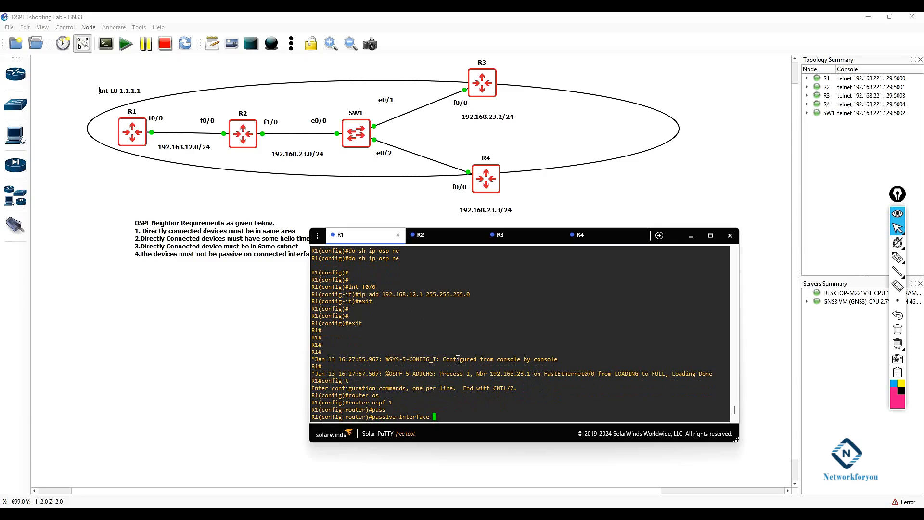
text(f0/0 ?)
key(Return)
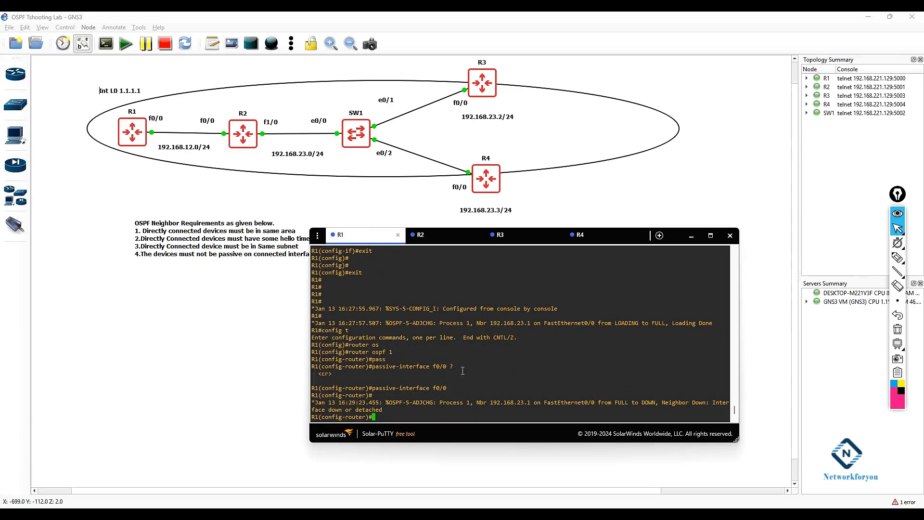
Step: Remove the passive-interface setting for f0/0 from R1's OSPF process 1 and leave router configuration
drag(348, 351, 443, 369)
click(372, 351)
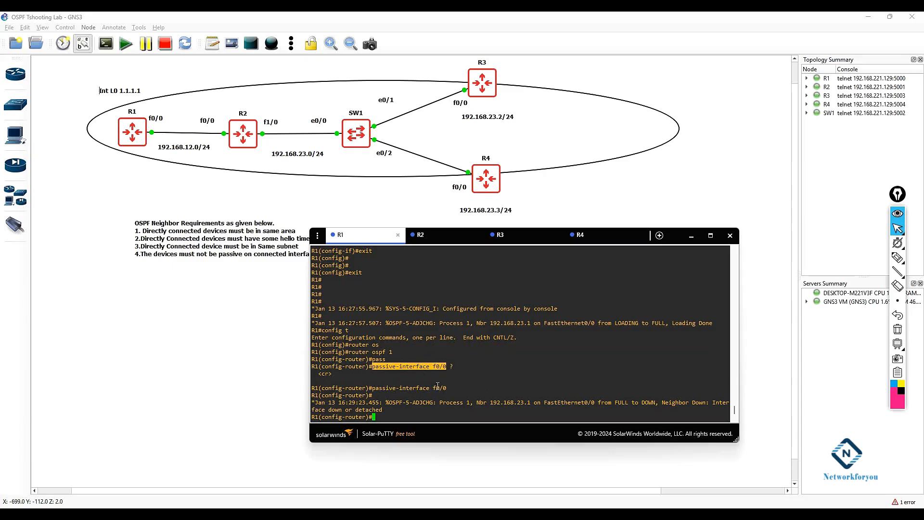
drag(387, 411, 312, 399)
click(443, 407)
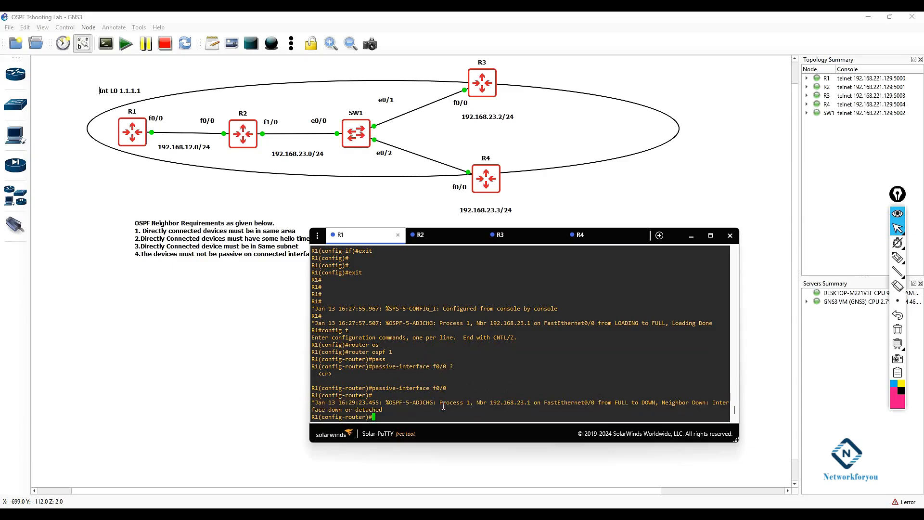
drag(371, 240, 446, 228)
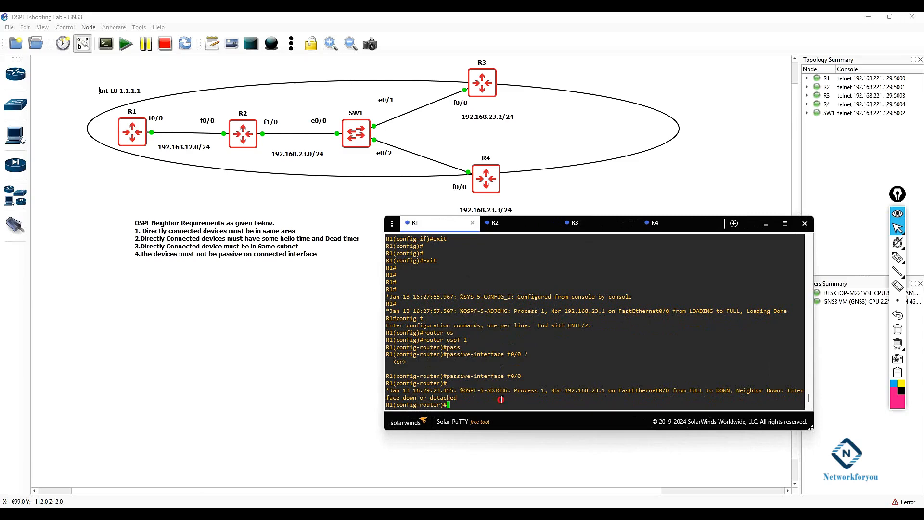
text(no pas)
key(Tab)
text(f)
text(0/0)
key(Return)
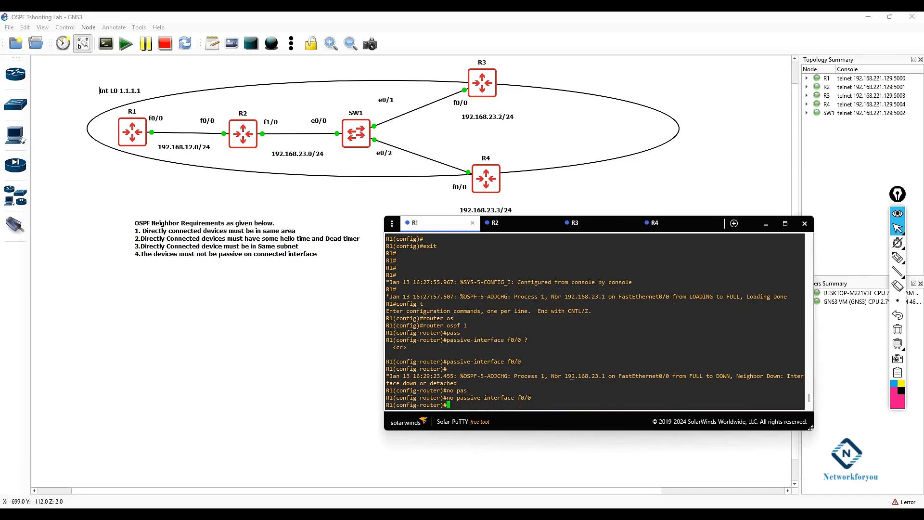
text(exit)
key(Return)
key(Return)
key(Return)
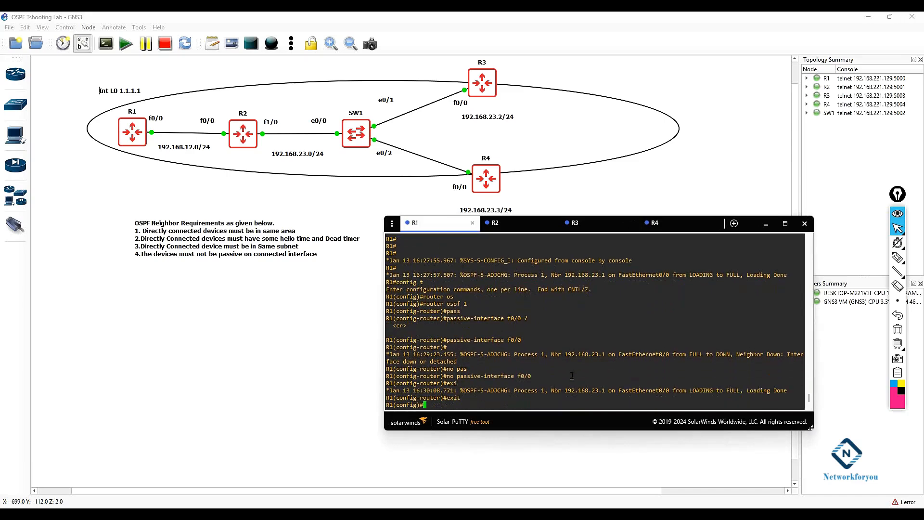
Step: Exit R1's global configuration mode back to privileged EXEC
text(exit)
key(Return)
key(Return)
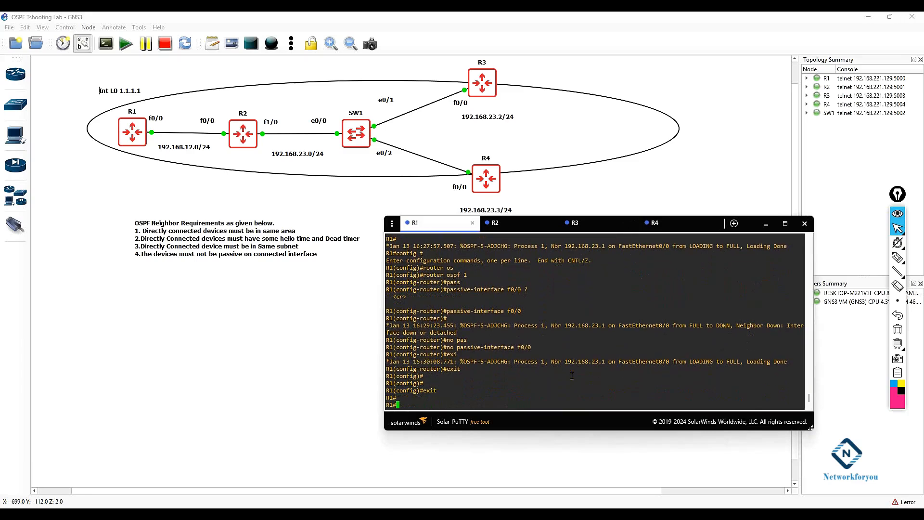
drag(791, 346, 407, 355)
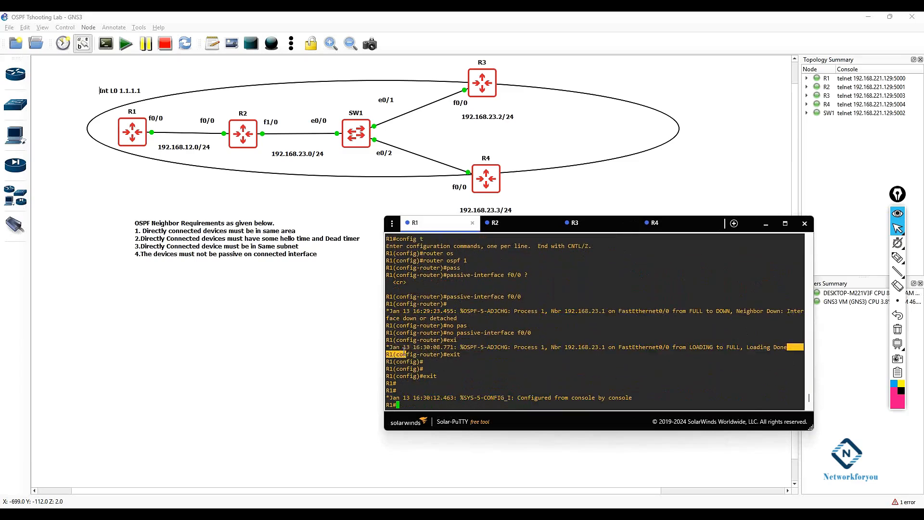
Step: Add the line "5.The devices must have unique Router-ID" to the OSPF requirements note
click(225, 232)
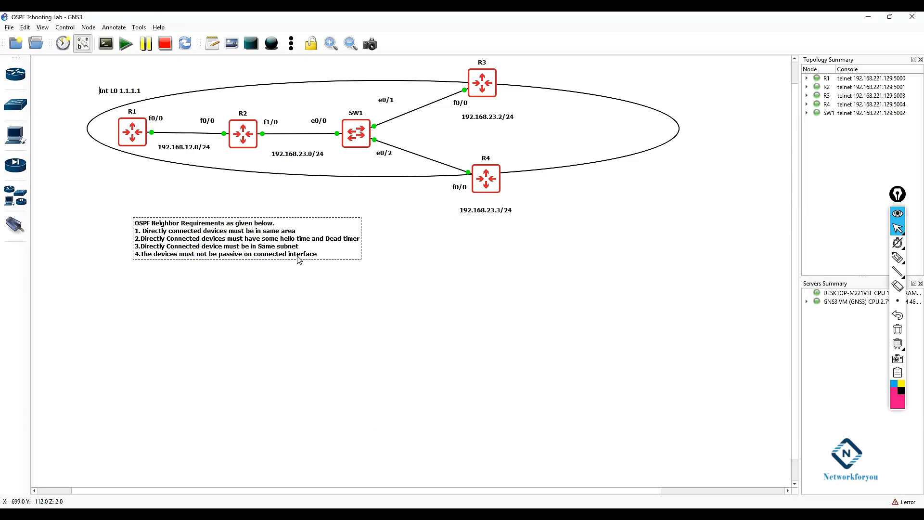
double_click(323, 255)
click(321, 255)
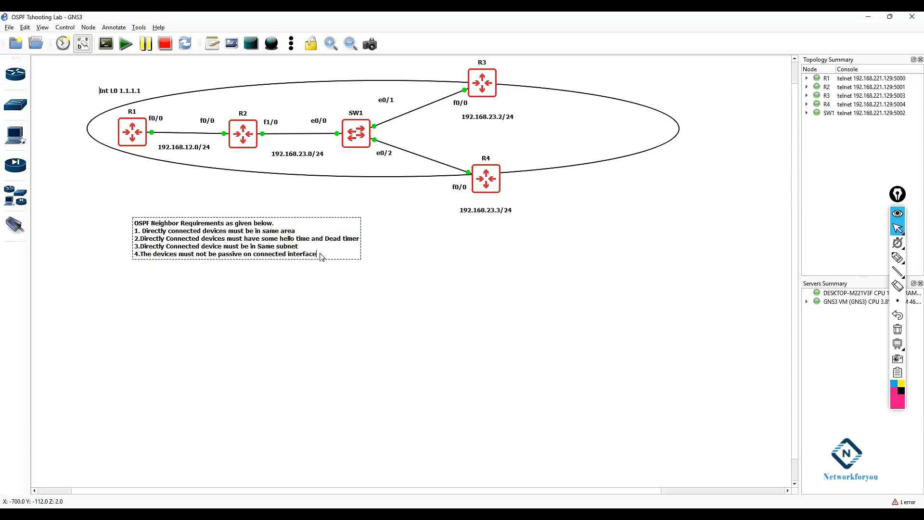
key(Return)
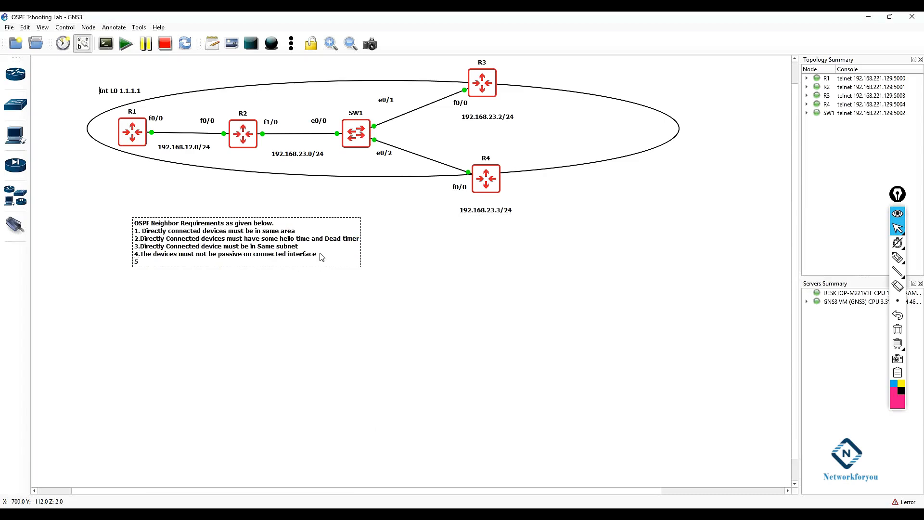
text(5.The devices must have unique Router)
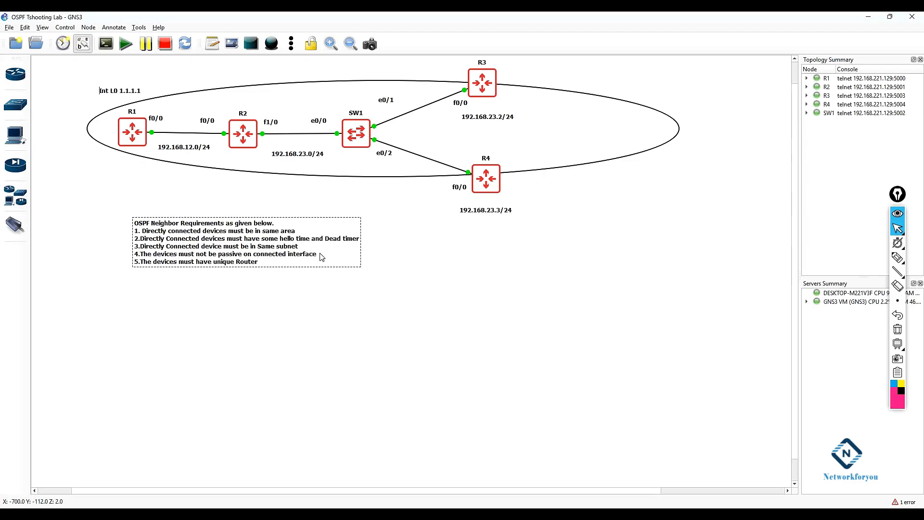
text(-ID)
click(361, 332)
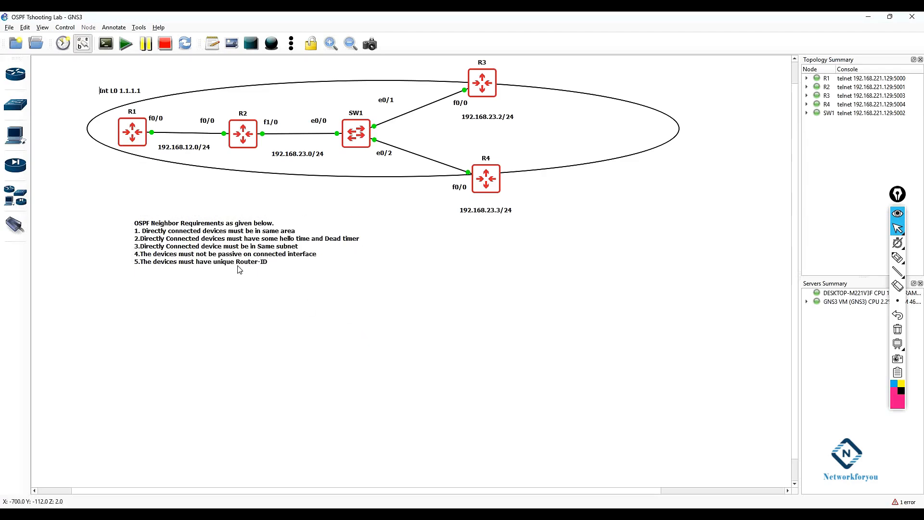
Step: Return to R1's console and display its IP routing protocol information, examining the router ID
click(385, 514)
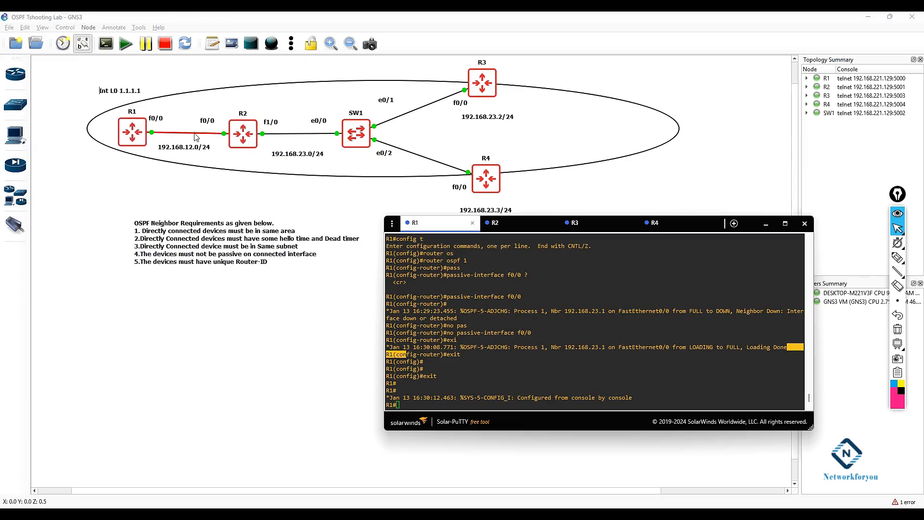
click(486, 363)
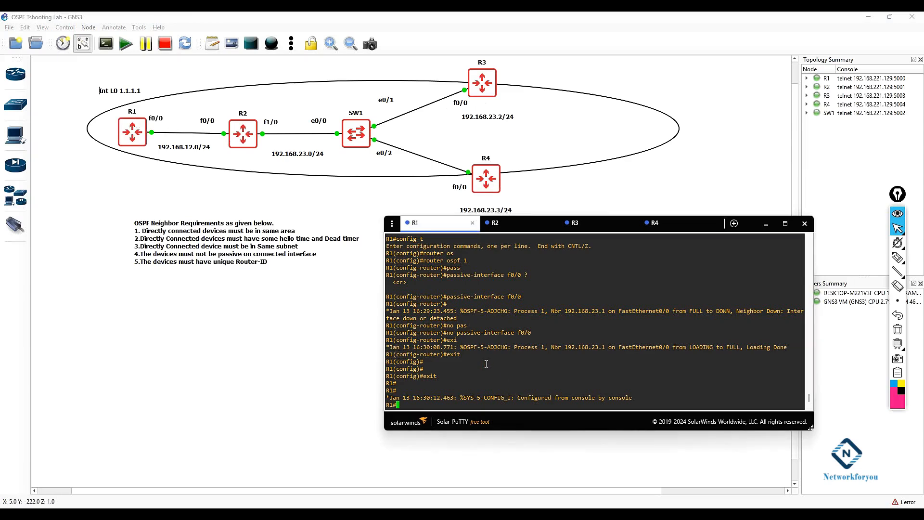
key(Return)
key(Return)
key(Return)
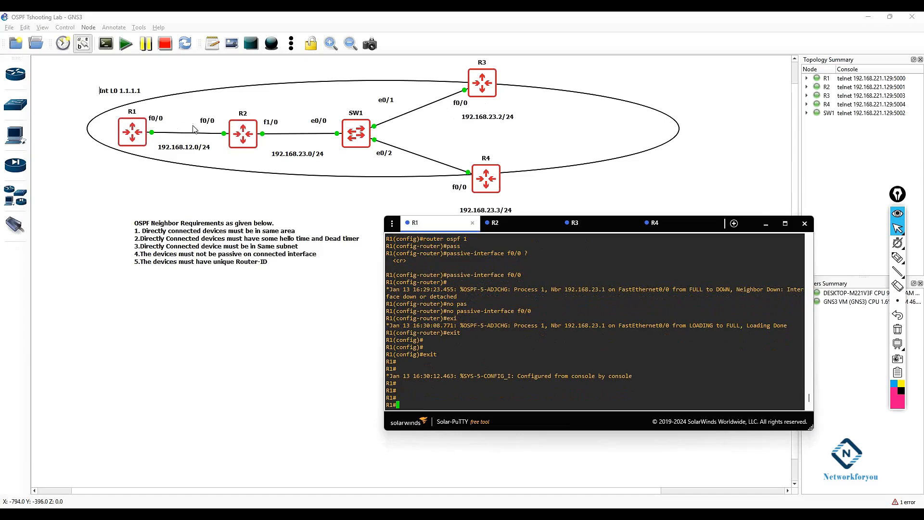
text(sh ip pro)
key(Tab)
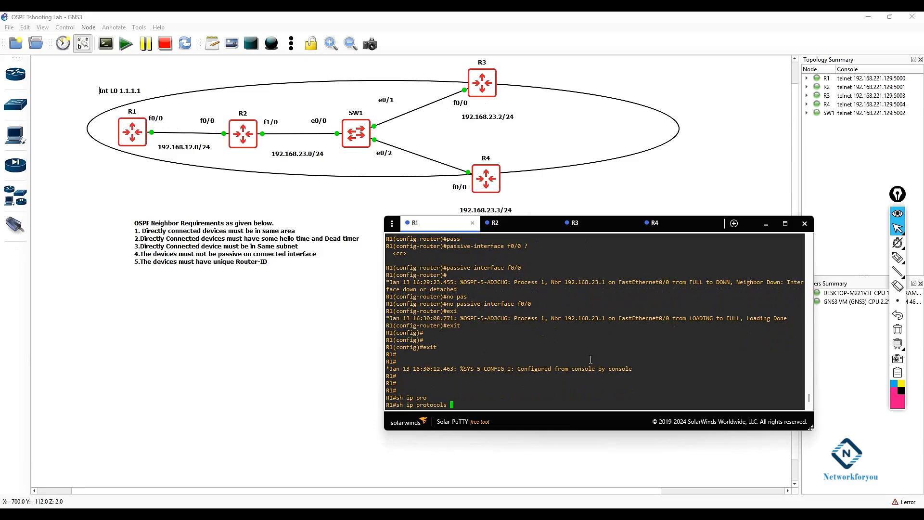
key(Return)
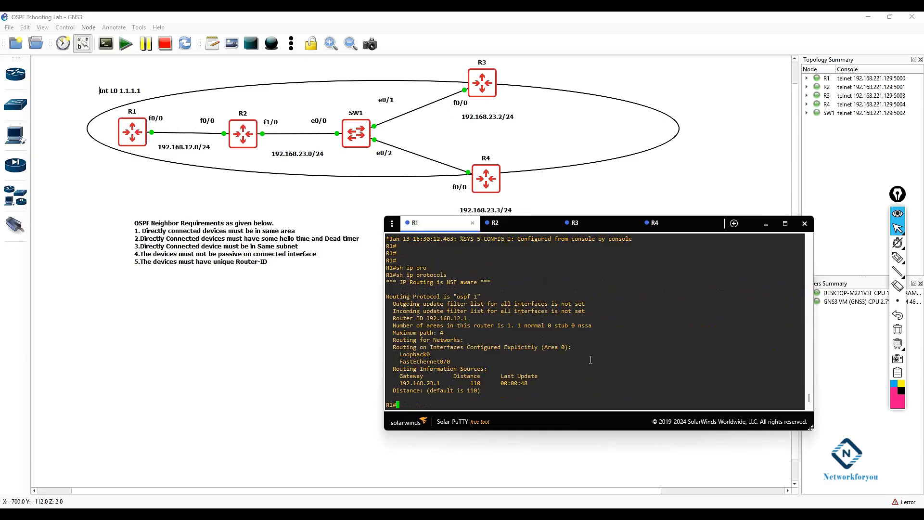
drag(470, 318, 393, 318)
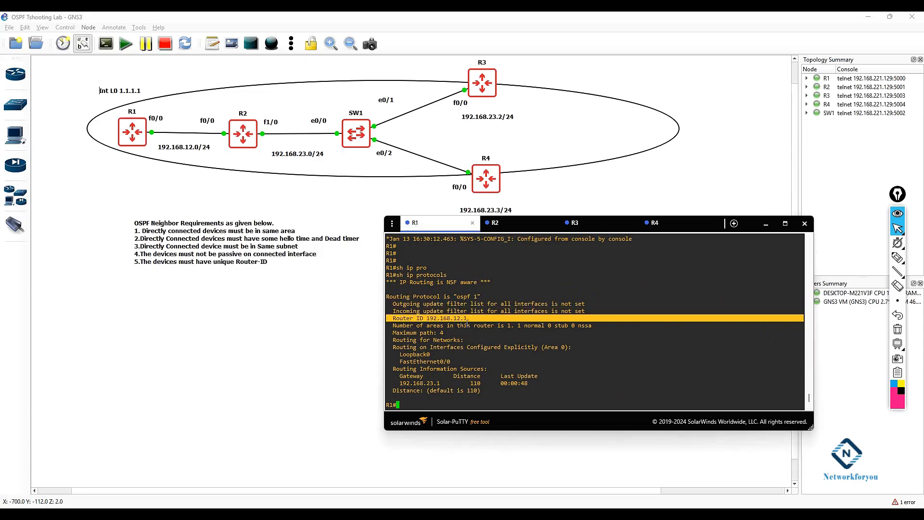
Step: Switch to R2's console and display its IP routing protocol information, examining the router ID
click(529, 223)
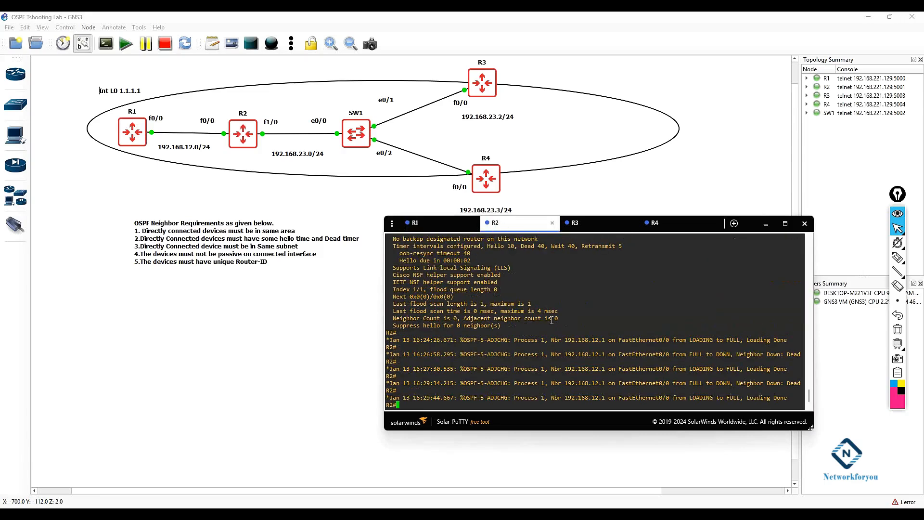
key(Return)
key(Return)
key(Return)
text(sh ip pro)
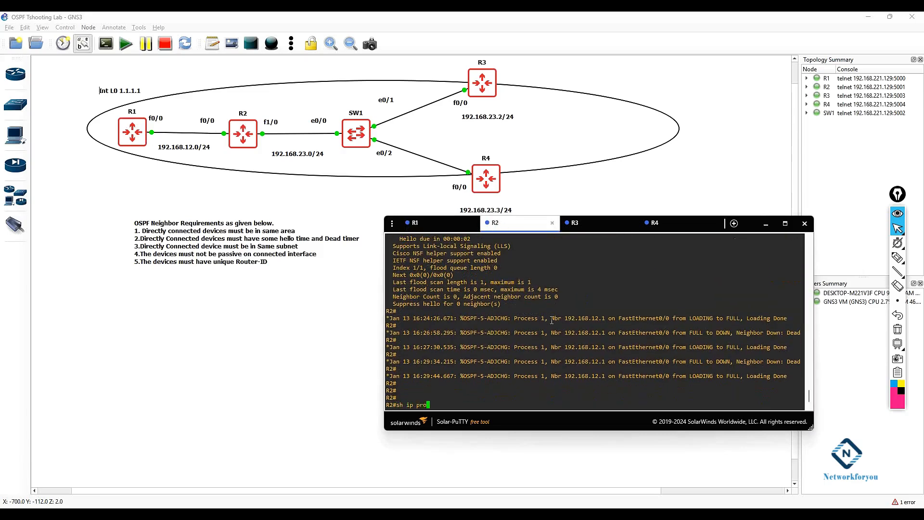
key(Tab)
key(Return)
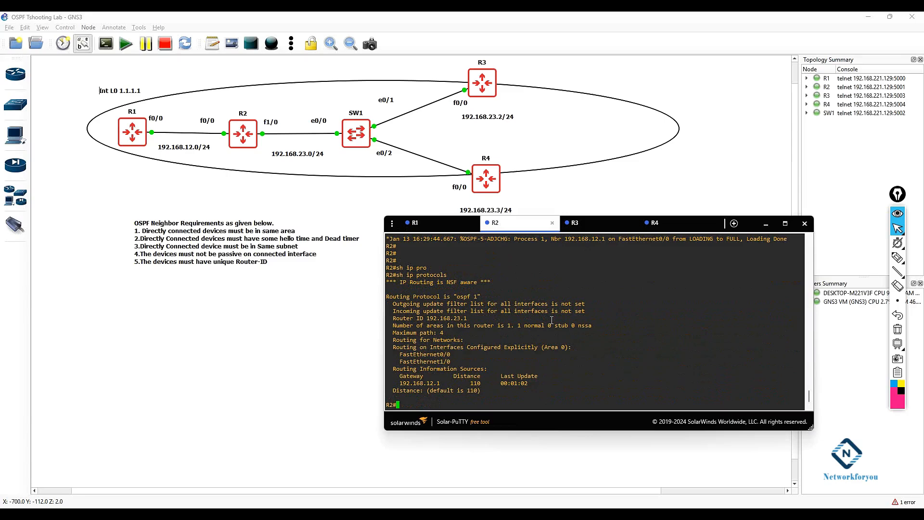
drag(469, 317, 393, 317)
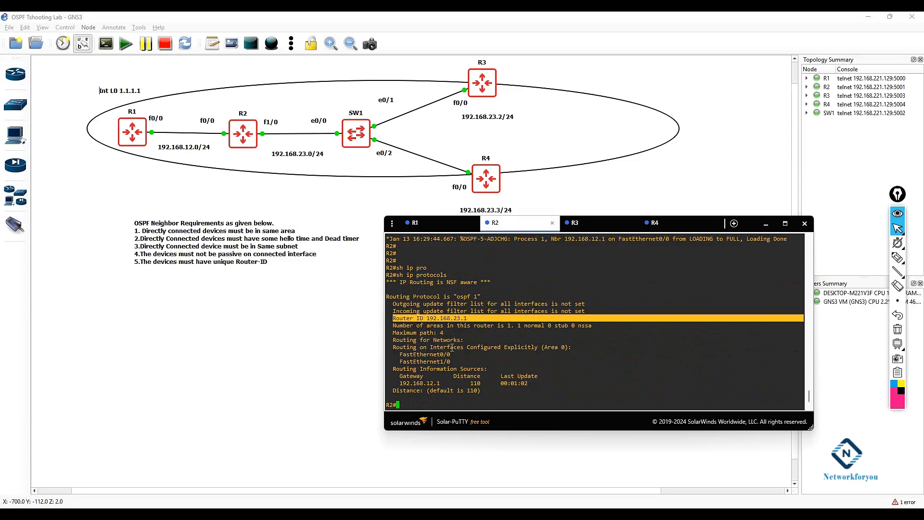
Step: Set R2's OSPF process 1 router-id to 192.168.12.1 and leave configuration mode
text(config t)
key(Return)
text(router osp)
key(Tab)
text(1)
key(Return)
text(router))
key(Tab)
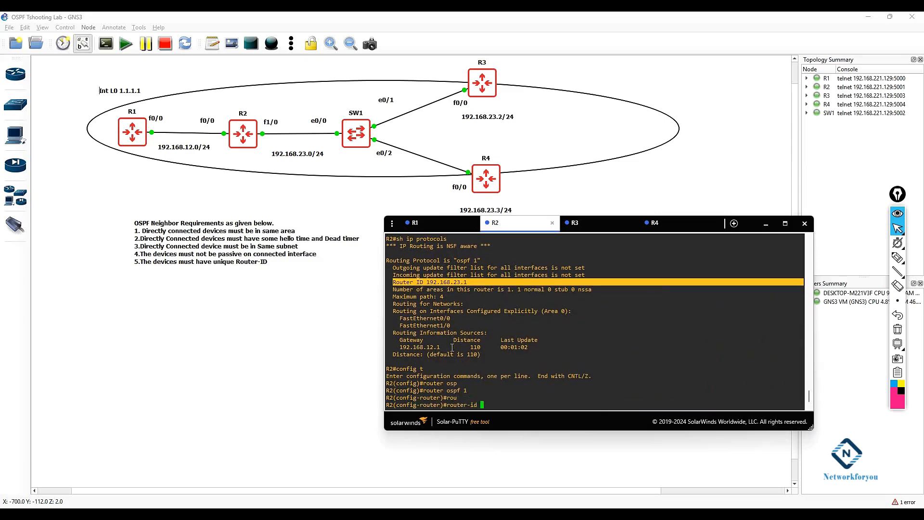
text(192.168.12.1)
key(Return)
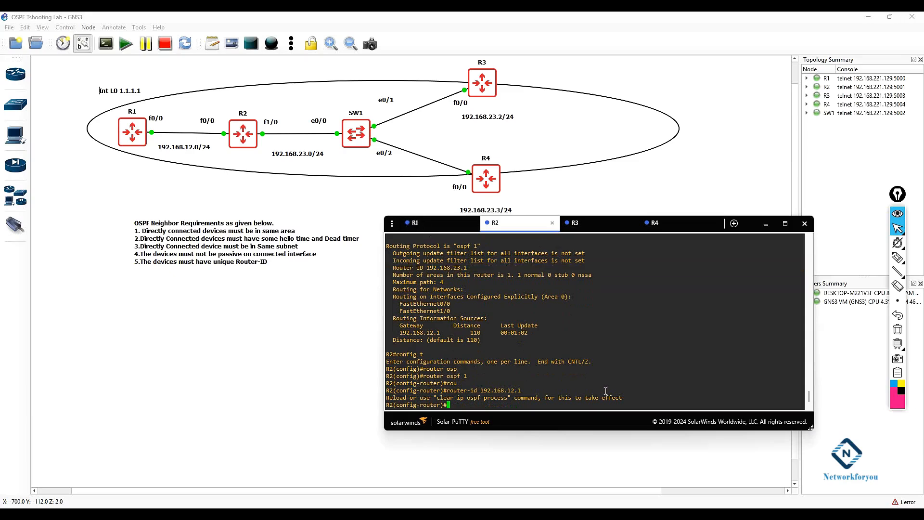
text(exit)
key(Return)
key(Return)
key(Return)
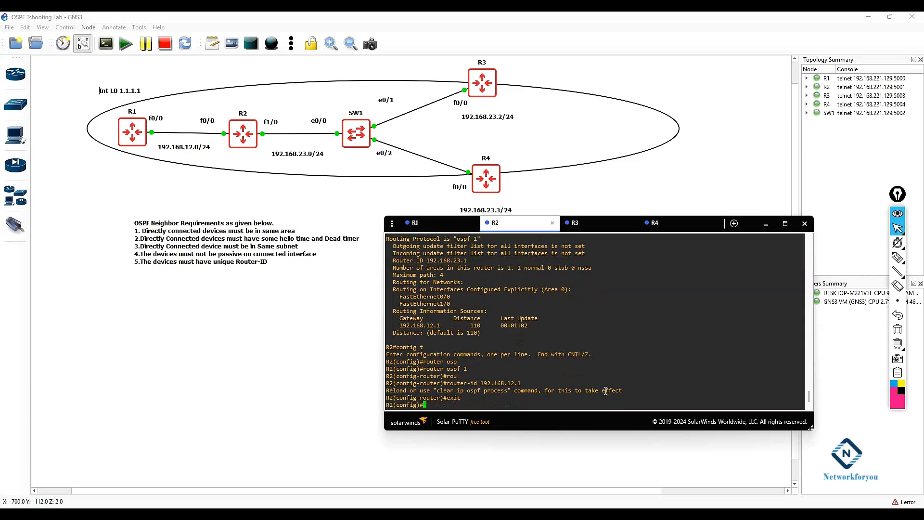
text(exit)
key(Return)
key(Return)
key(Return)
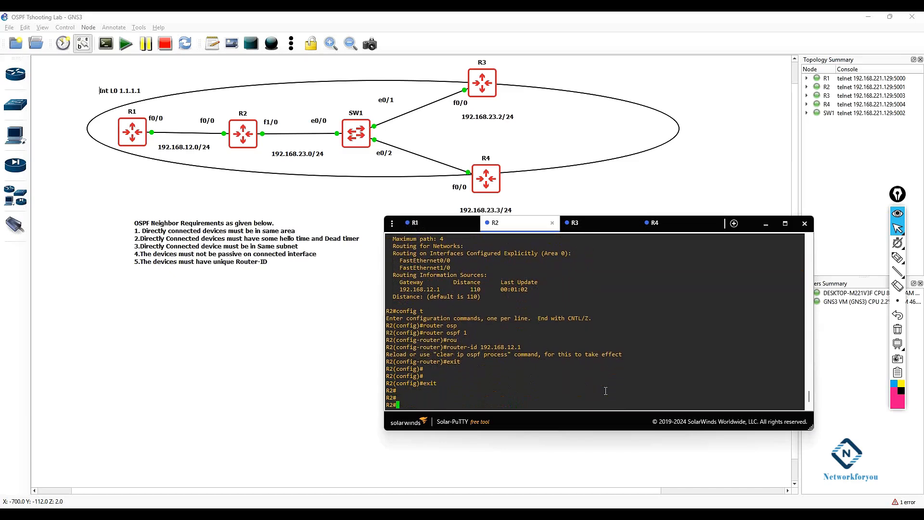
Step: Display R2's IP routing protocol information
text(sh ip)
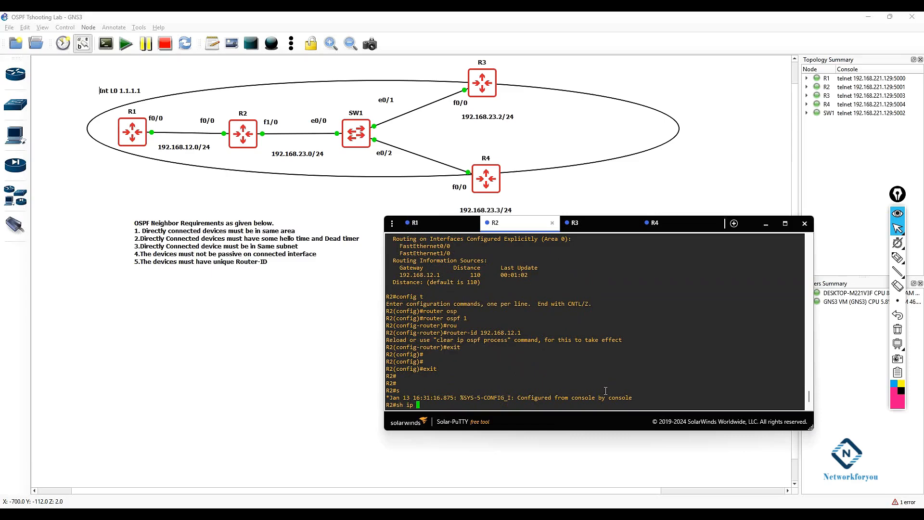
drag(507, 340, 436, 340)
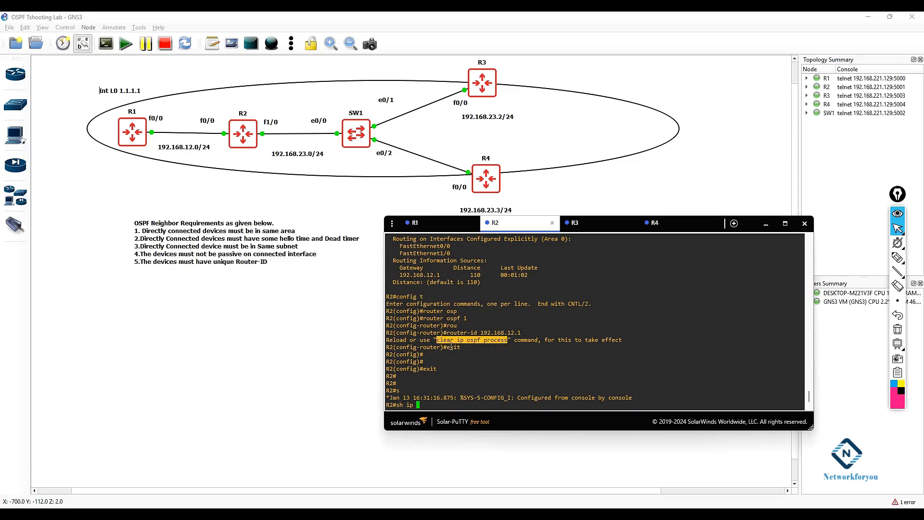
text(pro)
key(Tab)
key(Return)
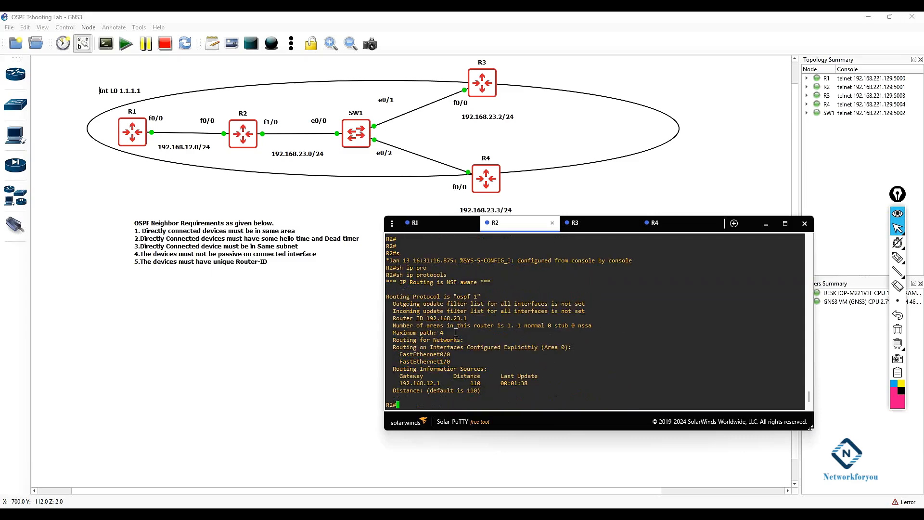
Step: Reset all OSPF processes on R2 with clear ip ospf process, confirming with yes
right_click(445, 403)
key(Return)
text(yes)
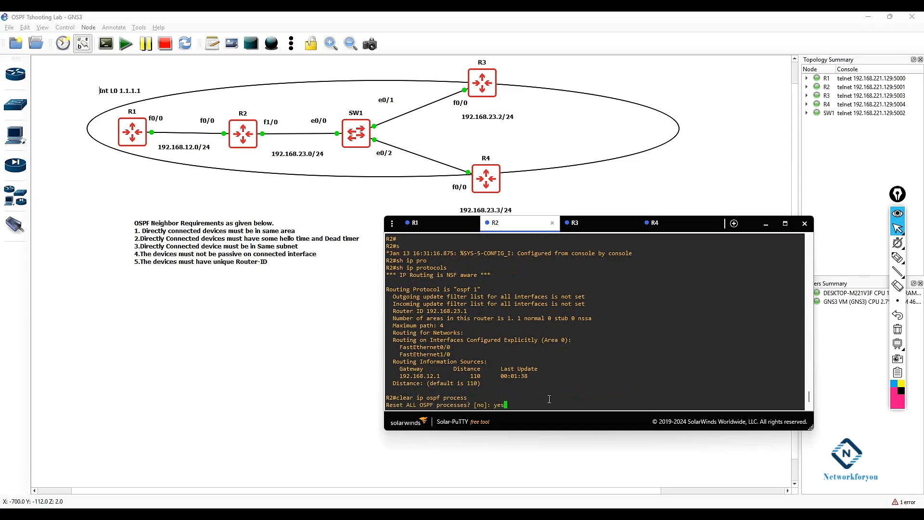
key(Return)
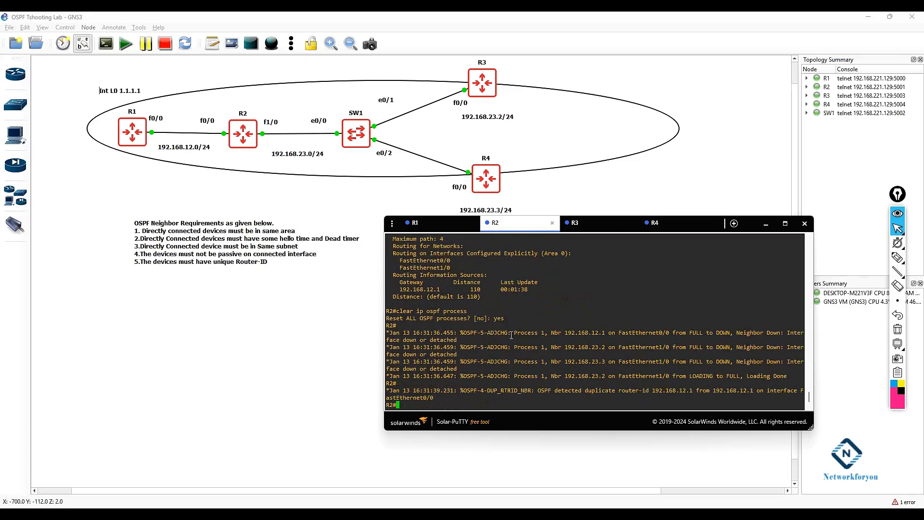
Step: Verify R2's OSPF router ID with show ip protocols
key(Return)
key(Return)
text(sh ip pro)
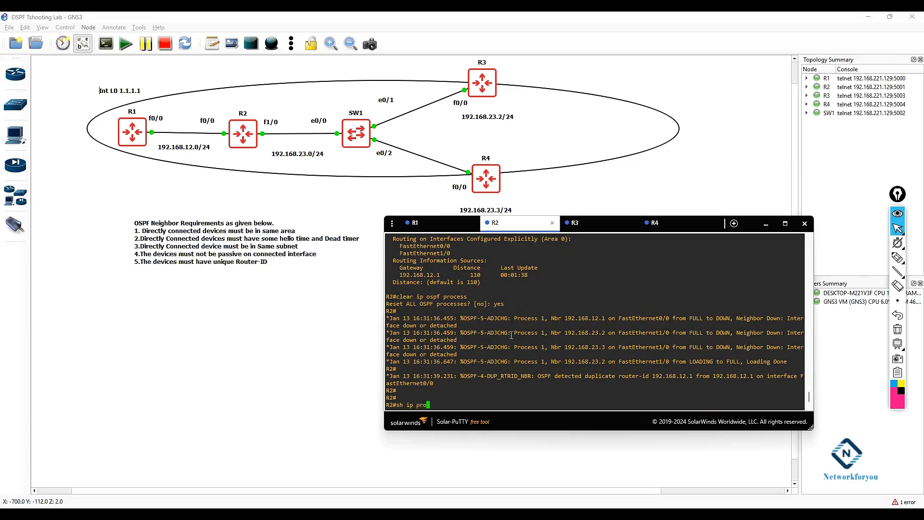
key(Tab)
key(Return)
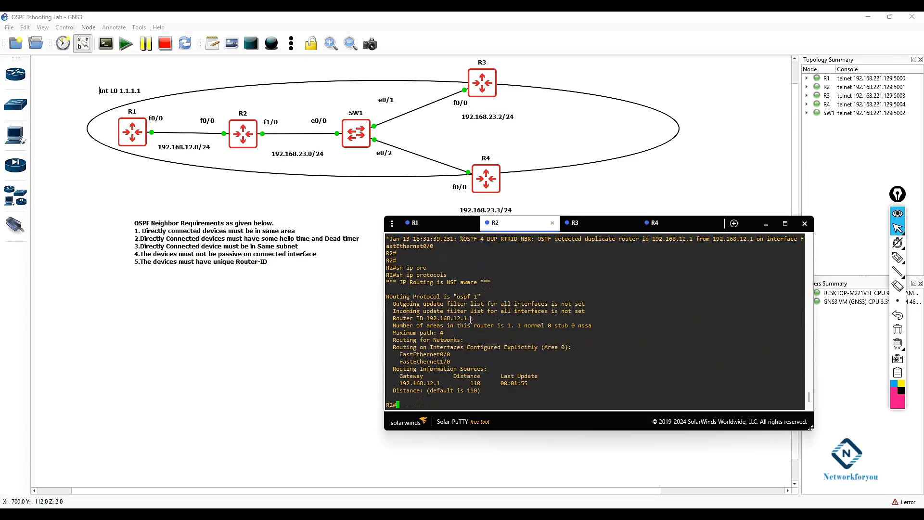
Step: Switch to R1, examine the duplicate router-id log message, and display R1's routing table
click(434, 226)
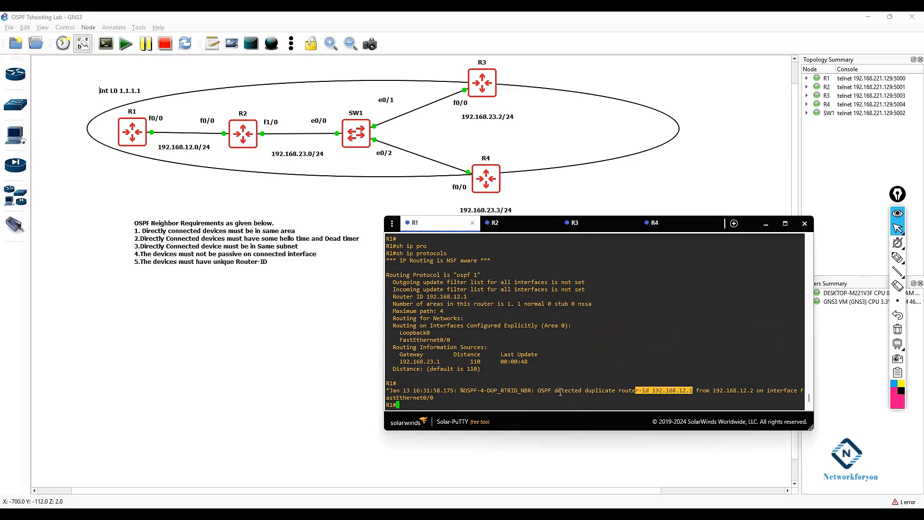
drag(544, 391, 663, 389)
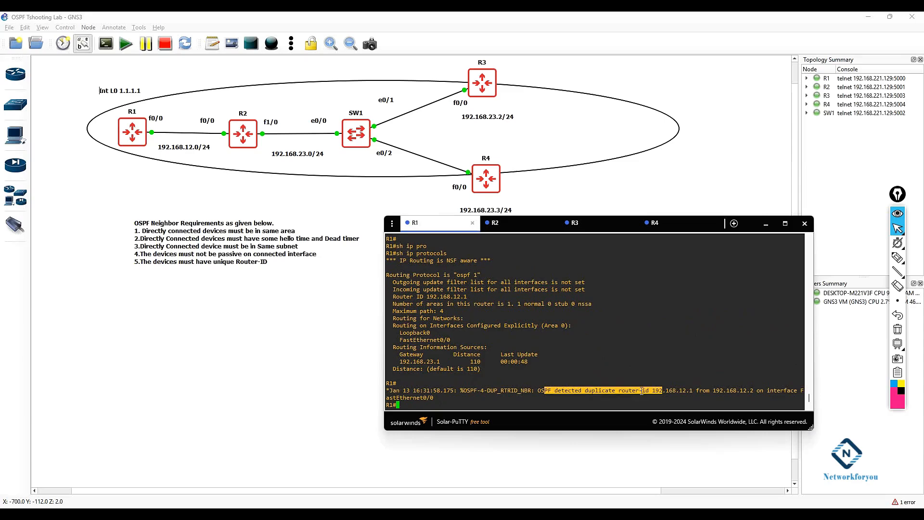
drag(692, 391, 599, 394)
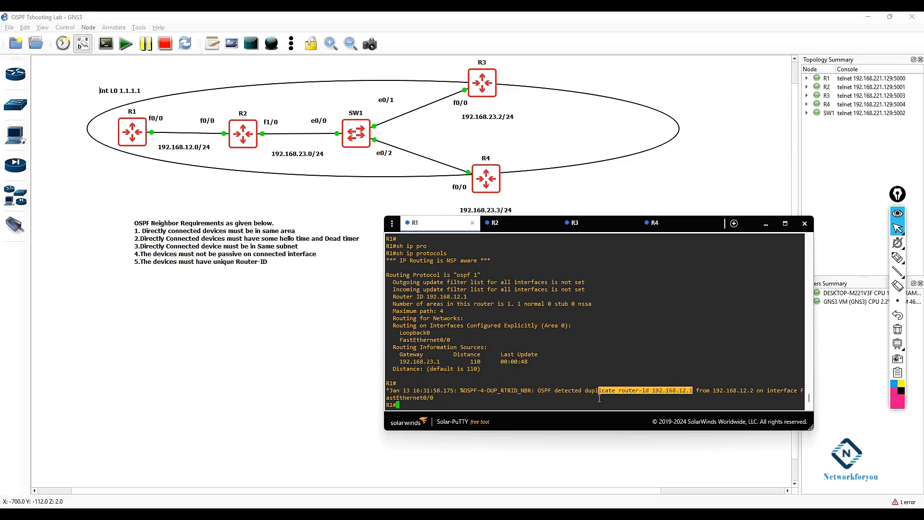
click(598, 395)
text(sh )
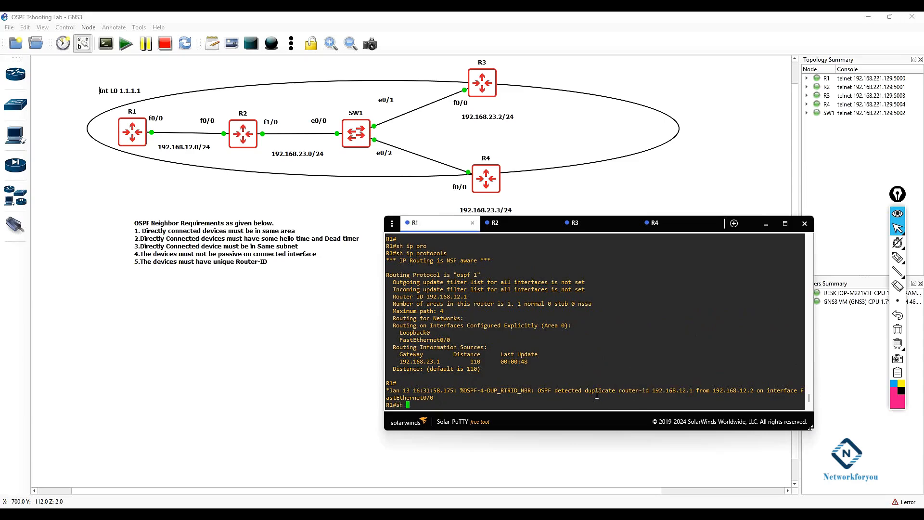
text(ip route)
key(Return)
key(Return)
key(Return)
key(Return)
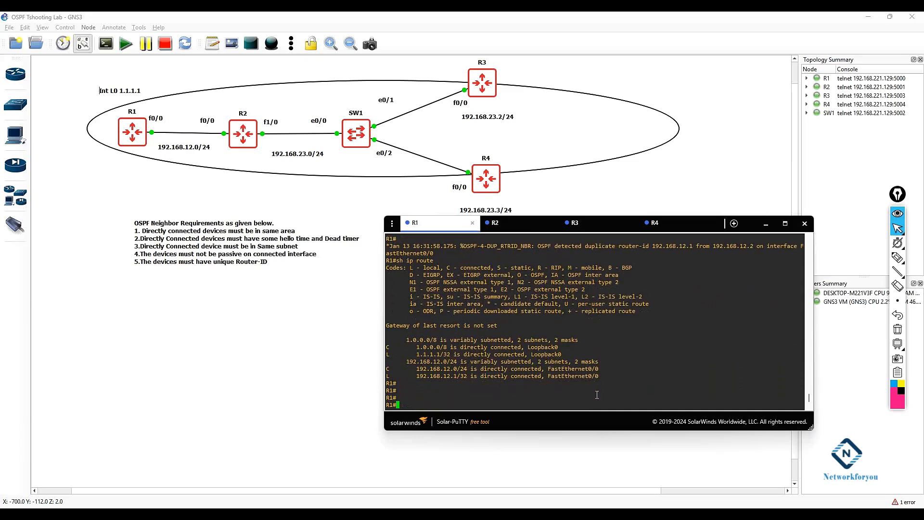
text(sh ip )
text(route)
Step: Display R1's IP routing protocol information
key(BackSpace)
key(BackSpace)
key(BackSpace)
key(BackSpace)
key(BackSpace)
text(pro)
key(Tab)
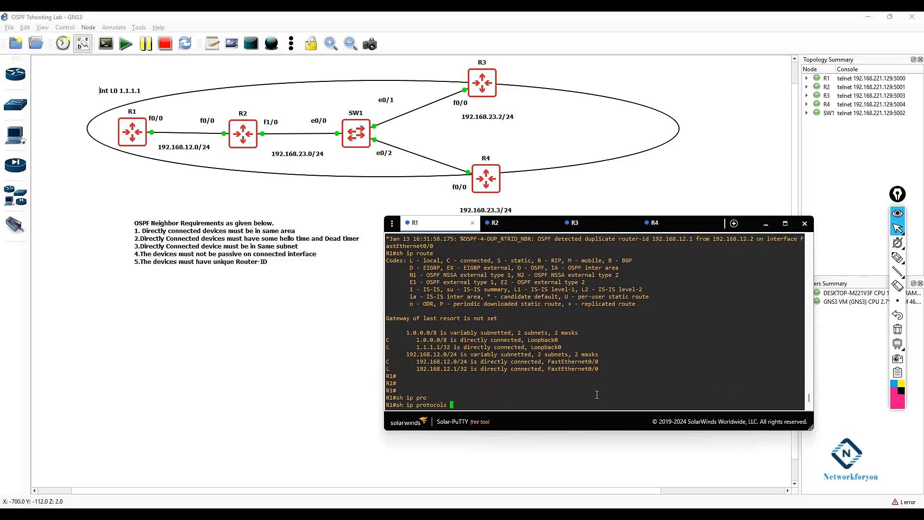
key(Return)
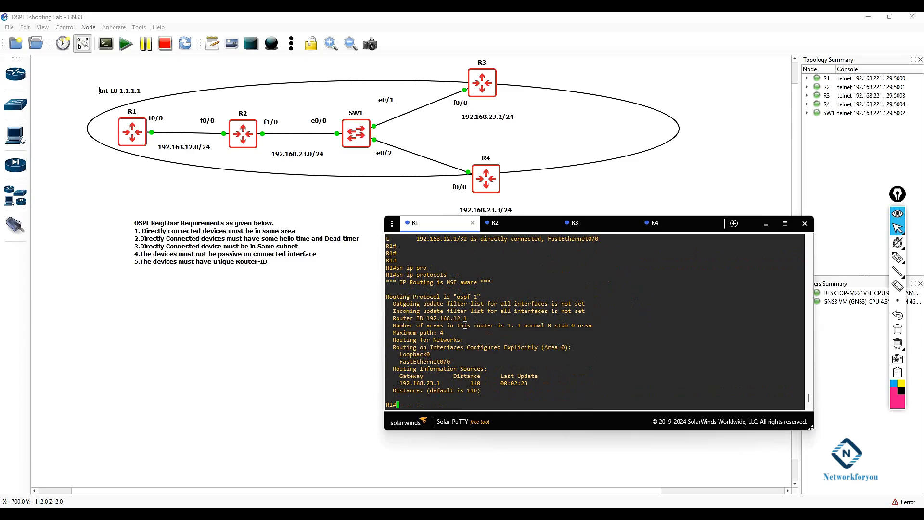
Step: Compare the OSPF router IDs reported on R1 and R2 in their protocol output
drag(469, 318, 459, 318)
drag(460, 297, 417, 296)
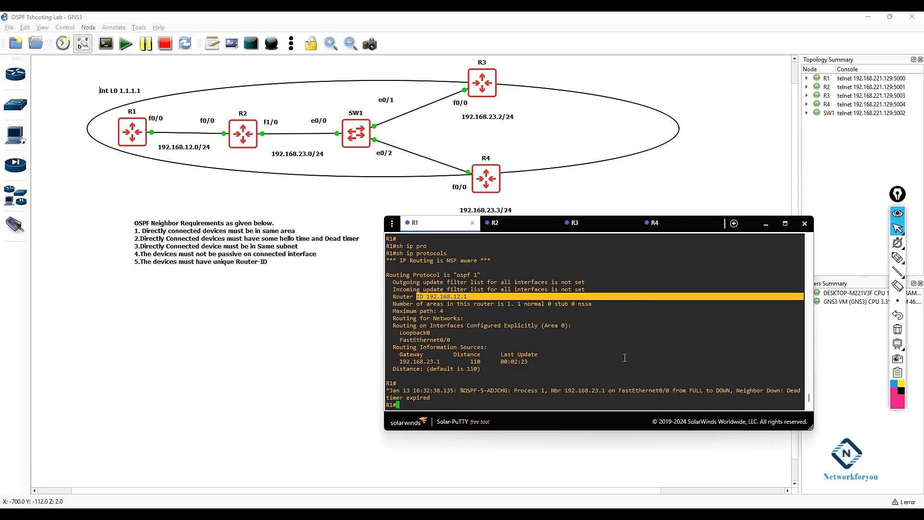
drag(430, 397, 397, 386)
click(500, 222)
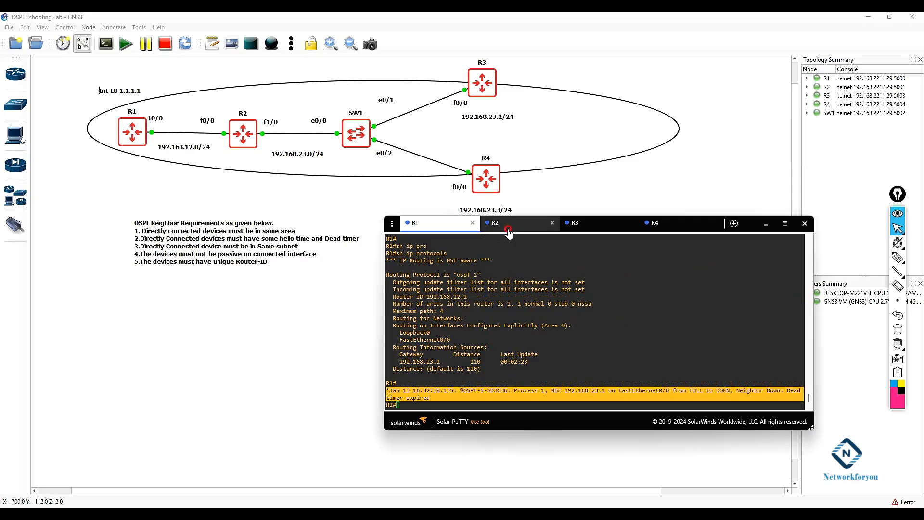
drag(457, 302, 429, 303)
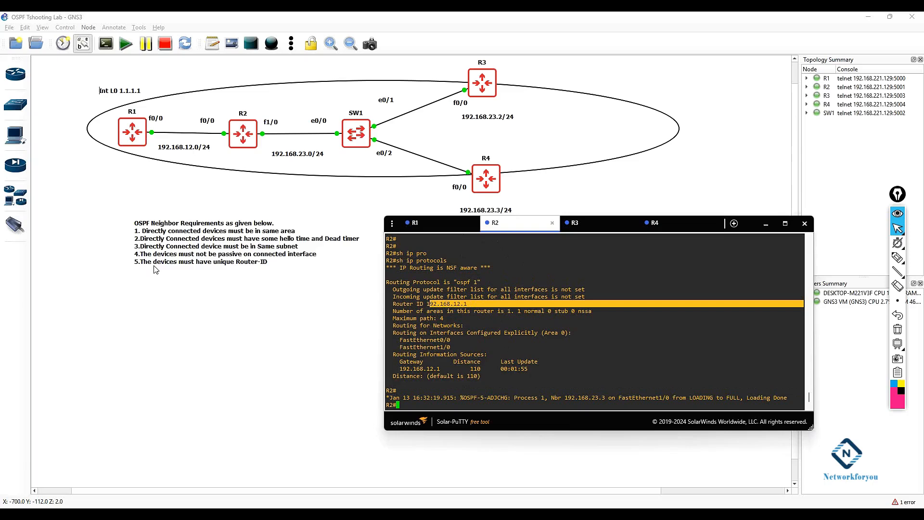
click(213, 265)
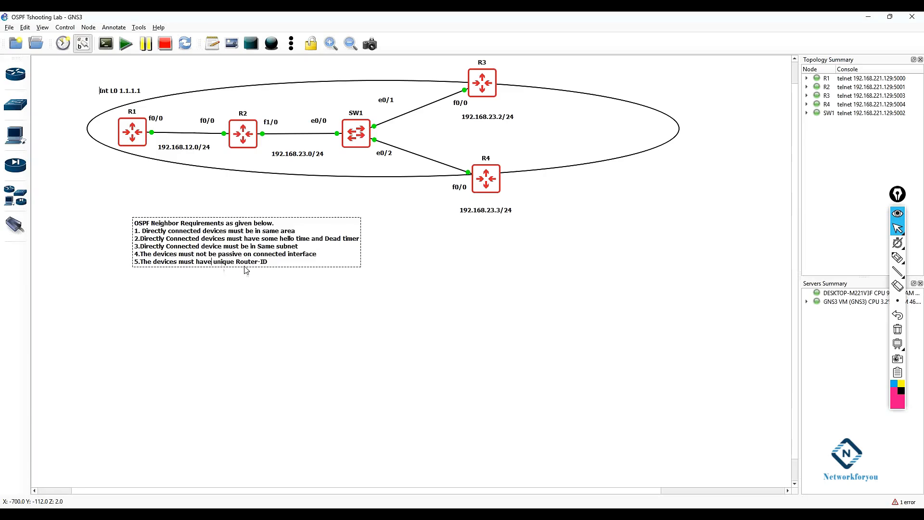
click(264, 299)
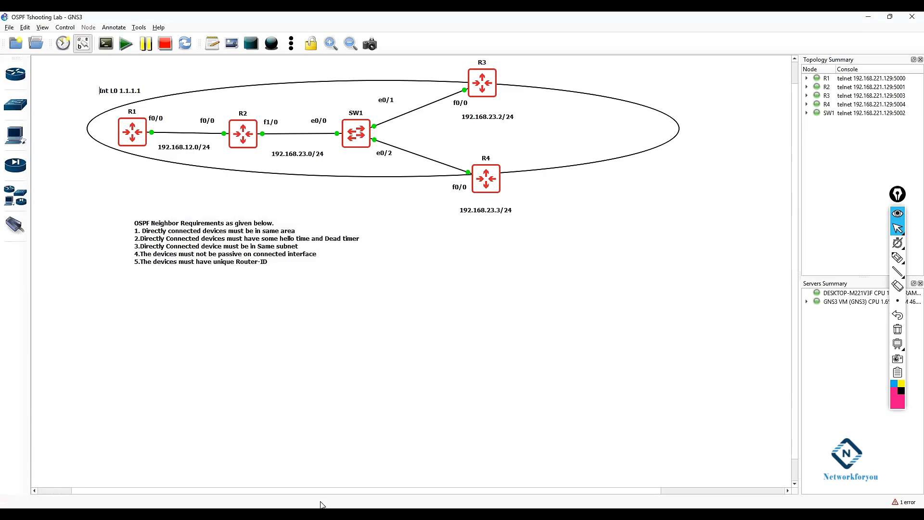
click(329, 512)
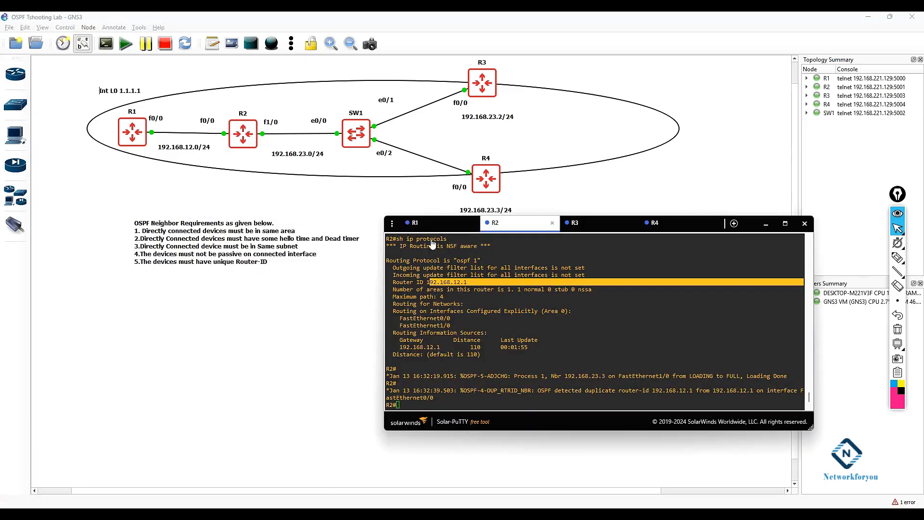
click(431, 223)
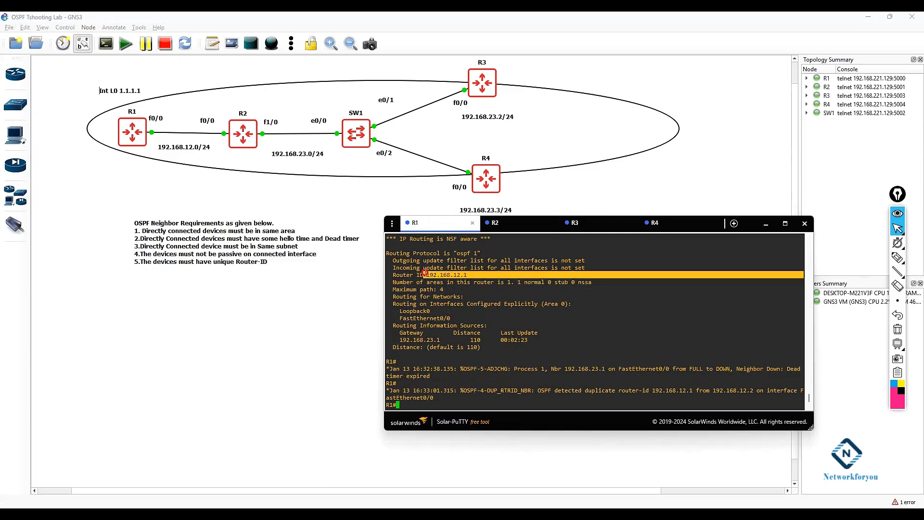
click(495, 223)
drag(517, 311, 523, 308)
Step: On R2, set the OSPF process 1 router ID to 192.168.23.1 and leave configuration mode
text(config t)
key(Return)
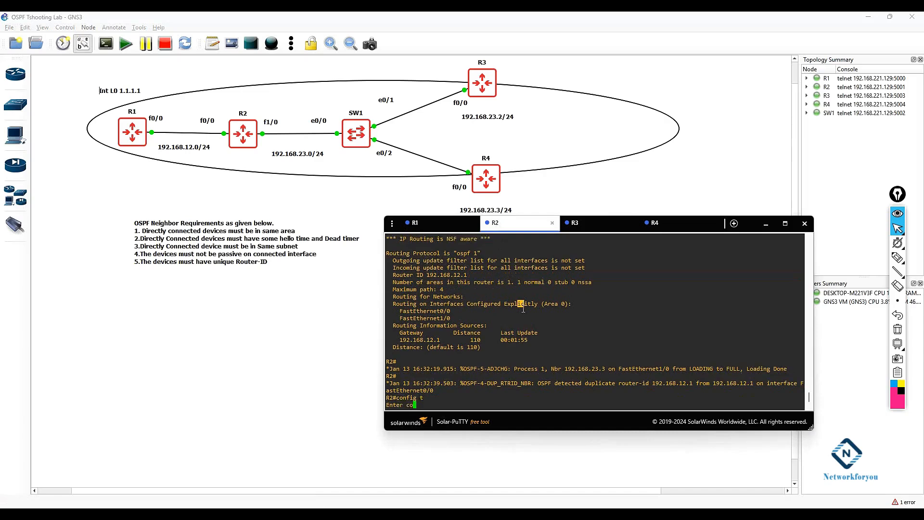
text(router osp)
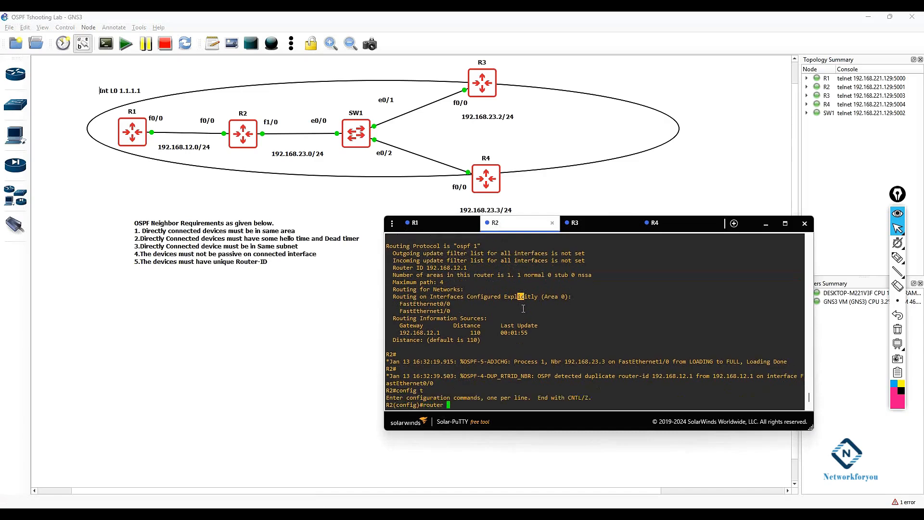
key(Tab)
text(1)
key(Return)
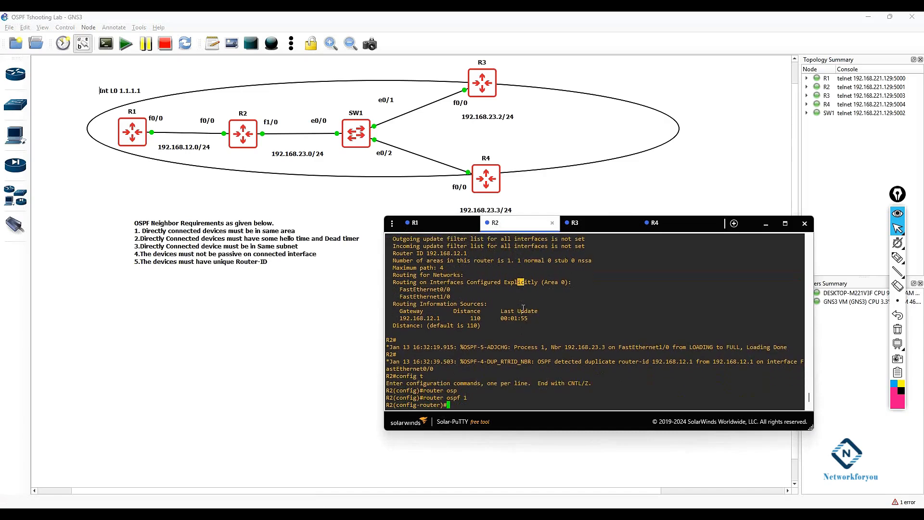
text(rou)
key(Tab)
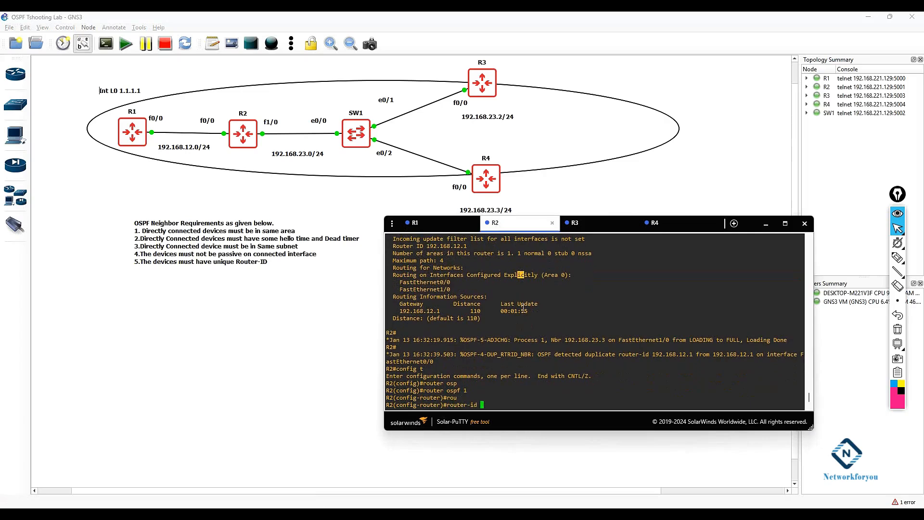
text(192.168.23.1)
key(Return)
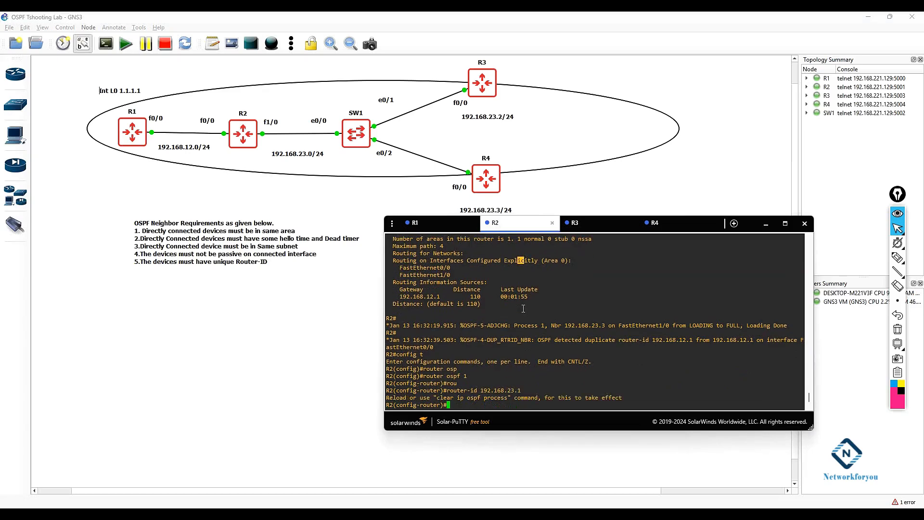
text(exit)
key(Return)
key(Return)
text(exit)
key(Return)
key(Return)
key(Return)
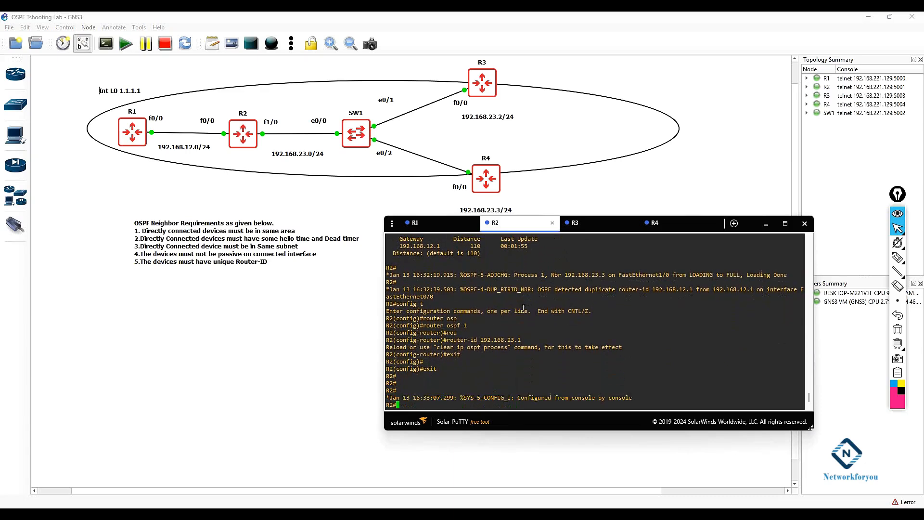
Step: Reset all OSPF processes on R2 with clear ip ospf process, confirming with yes
text(cle)
key(Tab)
text(ip os)
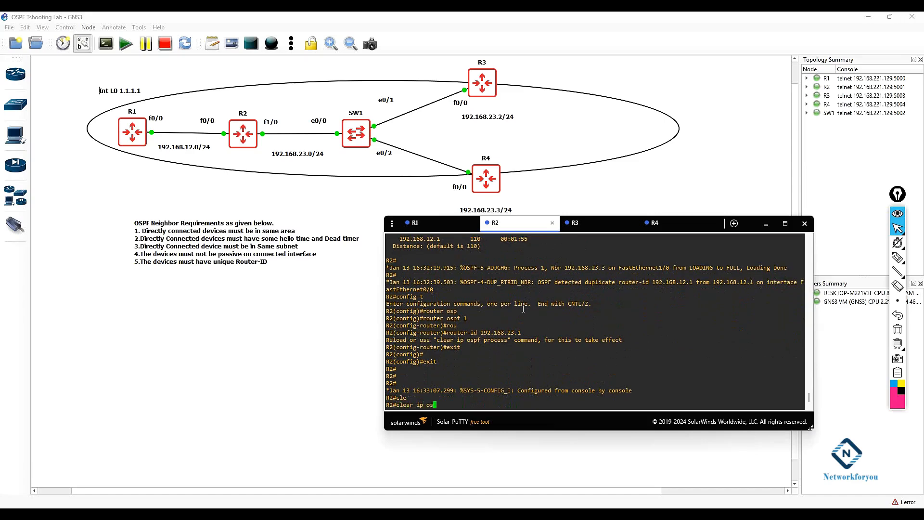
text(p)
key(Tab)
text(pro)
key(Tab)
key(Return)
text(yes)
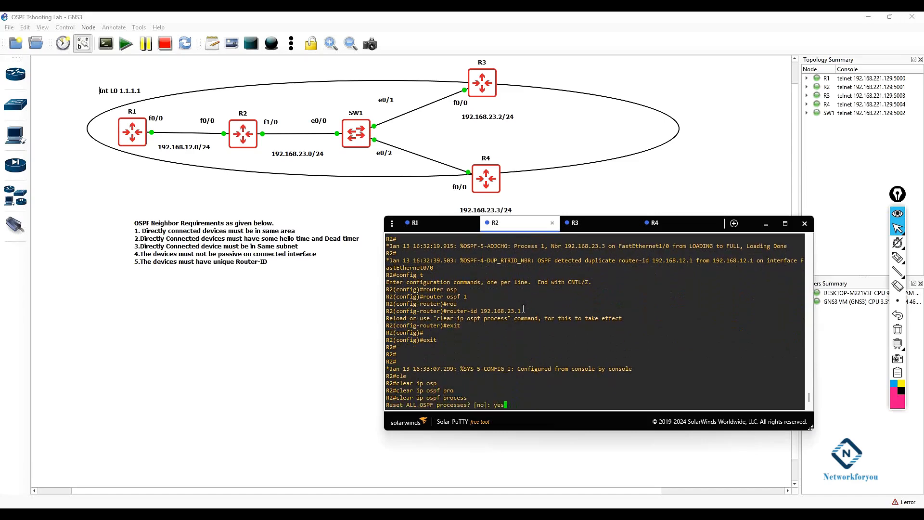
key(Return)
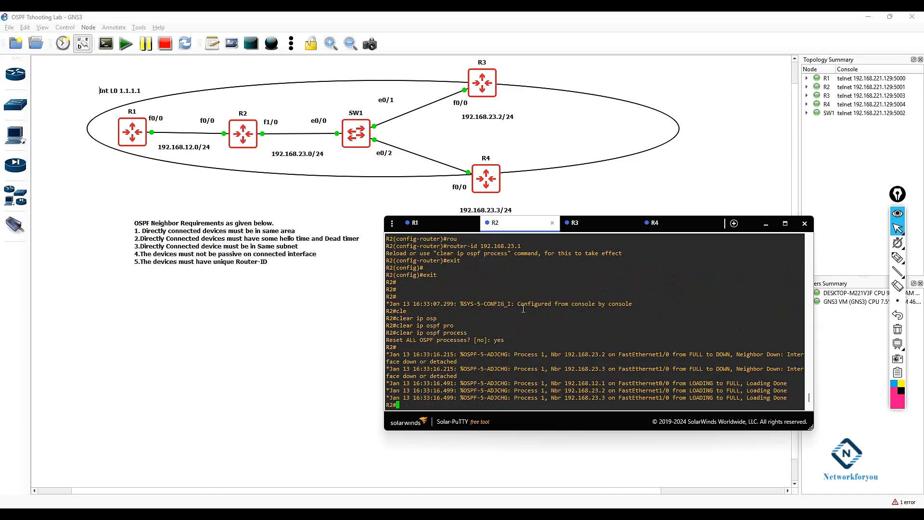
Step: Display R2's IP routing table
key(Return)
key(Return)
key(Return)
text(sh ip route)
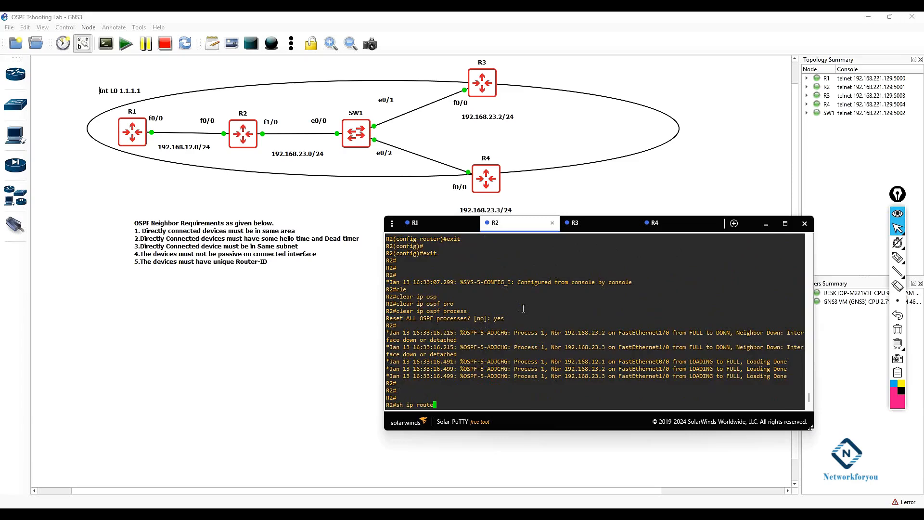
key(Return)
key(Return)
key(Return)
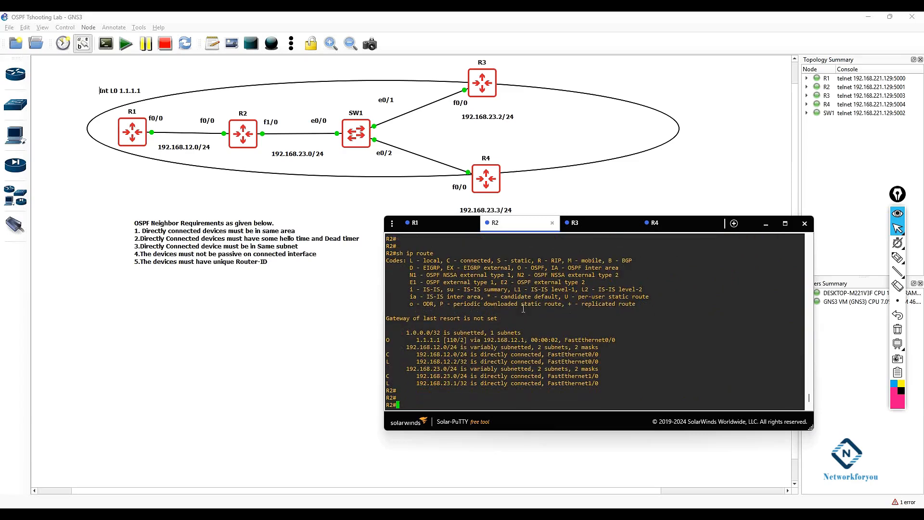
drag(522, 333, 386, 340)
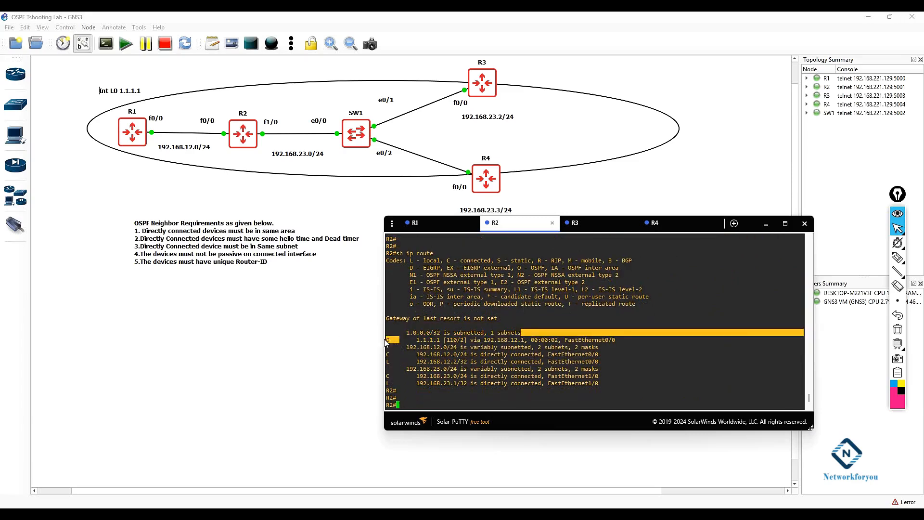
Step: Display R2's IP routing protocol information to check its router ID
click(501, 354)
text(sh ip pro)
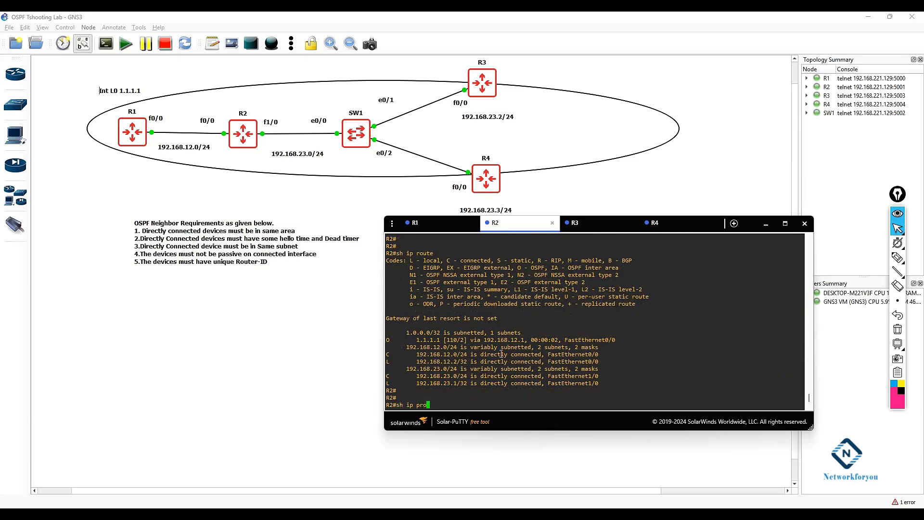
key(Tab)
key(Return)
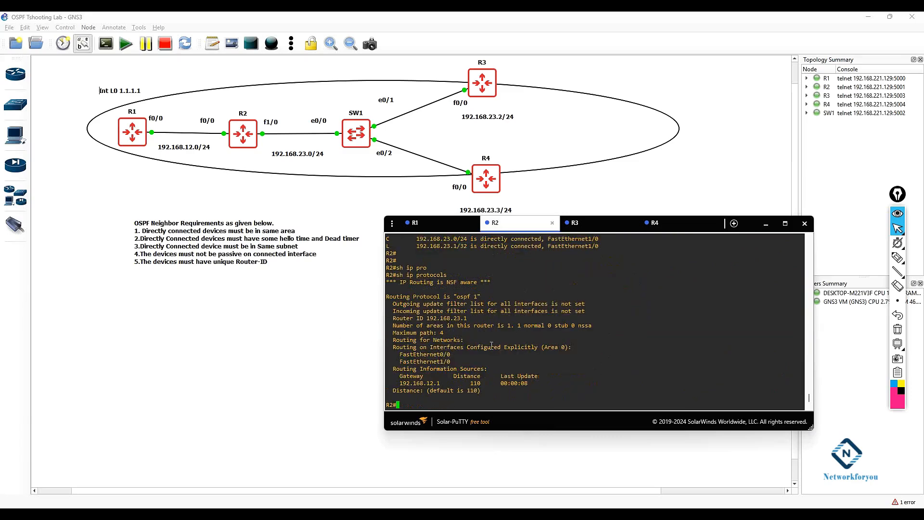
drag(471, 320, 412, 317)
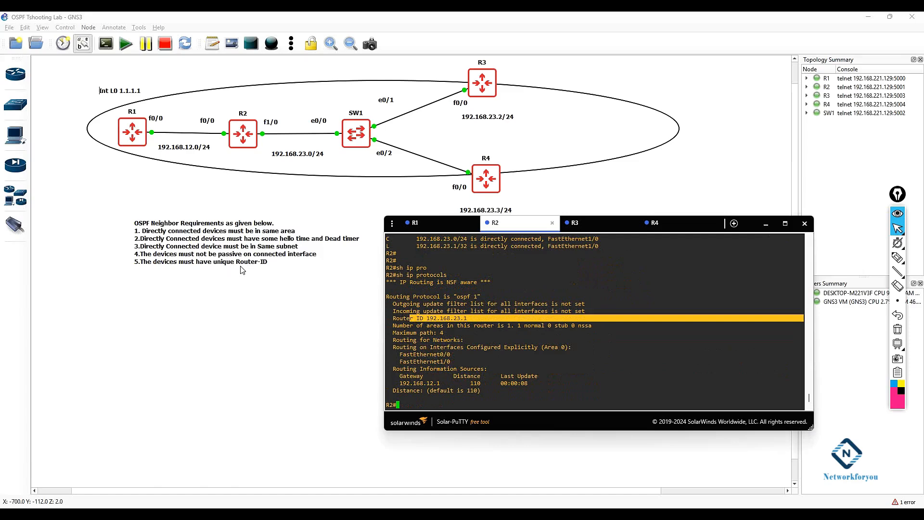
Step: Add a line to the requirements note: "6.The devices must have the same authenticaiton Configuration if they have then"
click(265, 265)
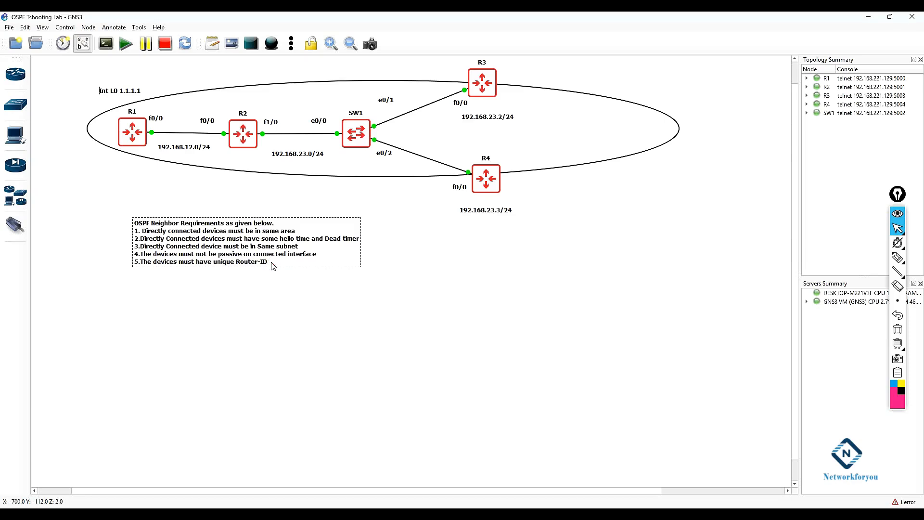
double_click(271, 264)
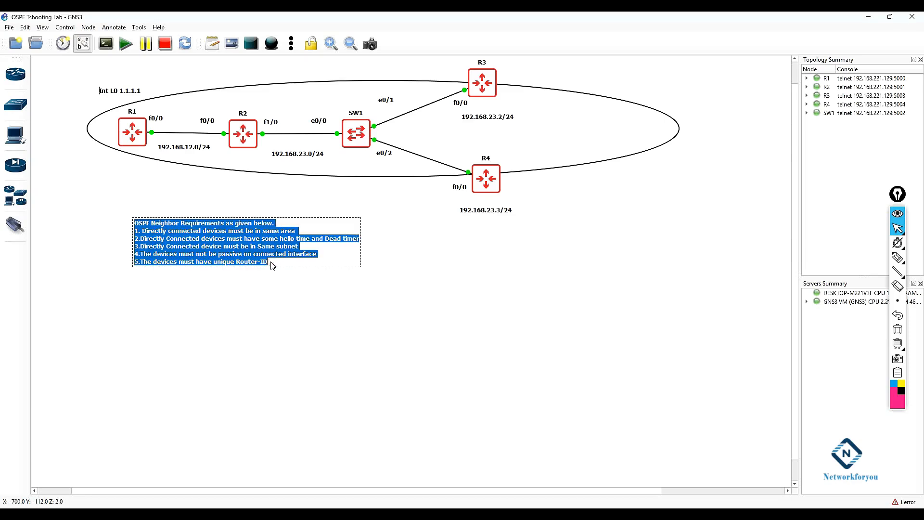
click(309, 290)
key(Return)
text(6.)
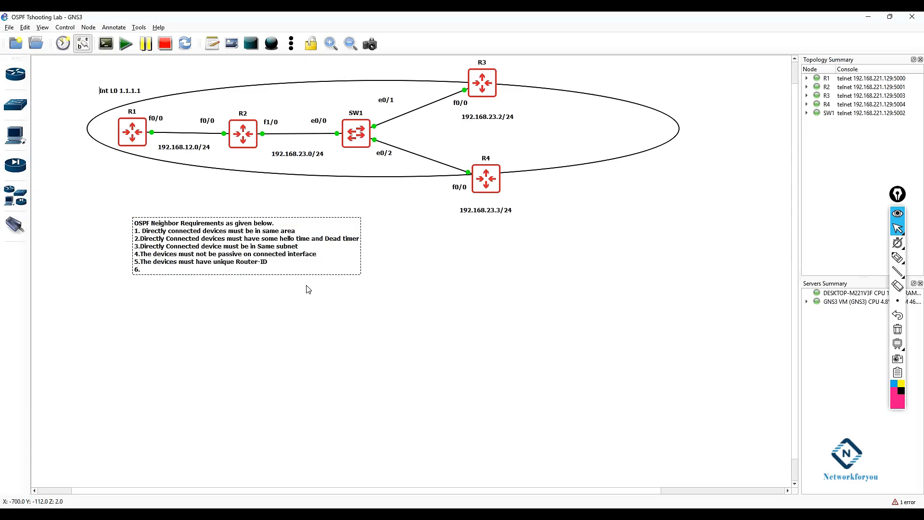
text(The devices must have the same authentica)
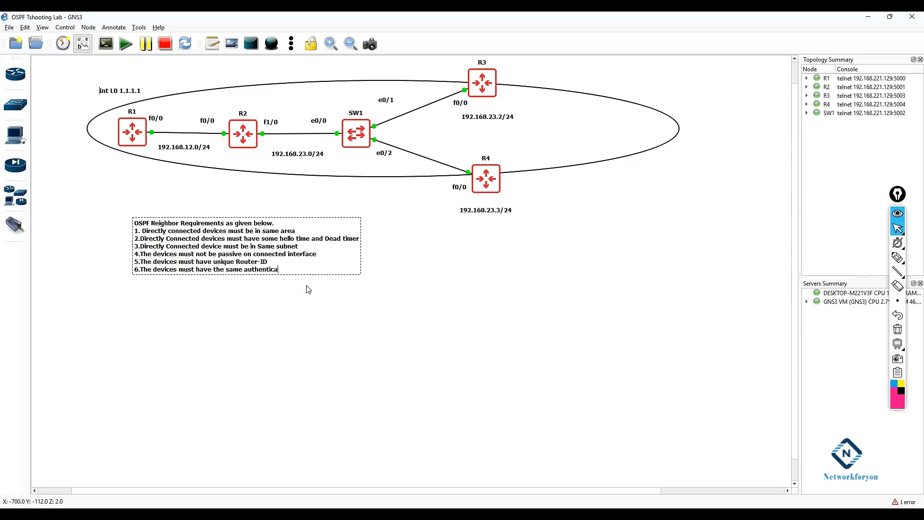
text(iton Configuration)
text( if they )
text(have)
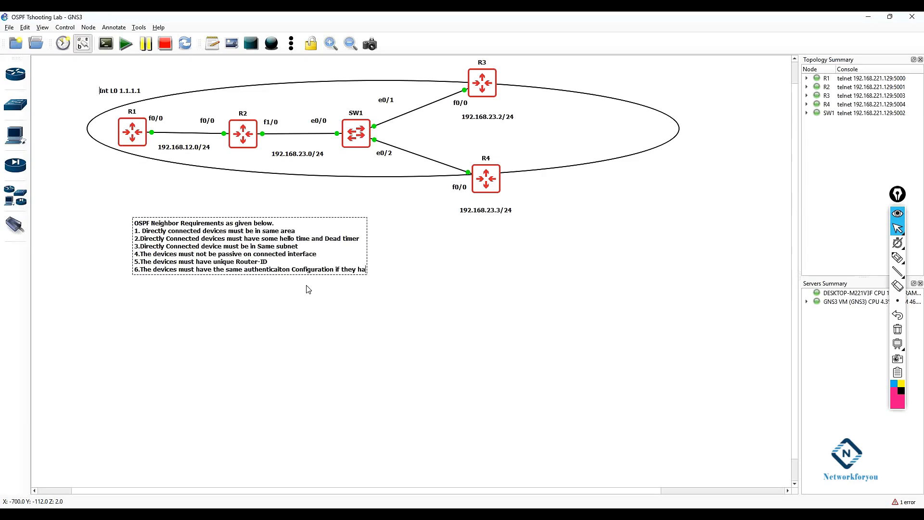
text( thrn)
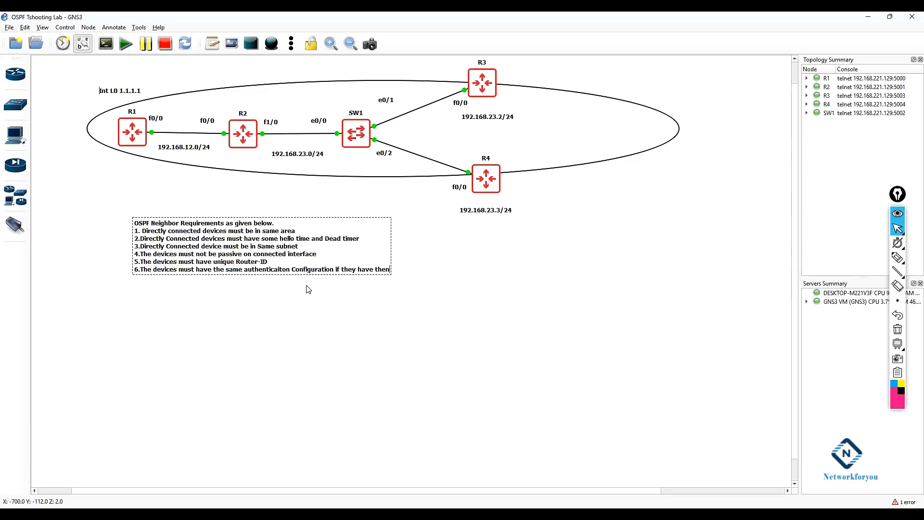
click(308, 289)
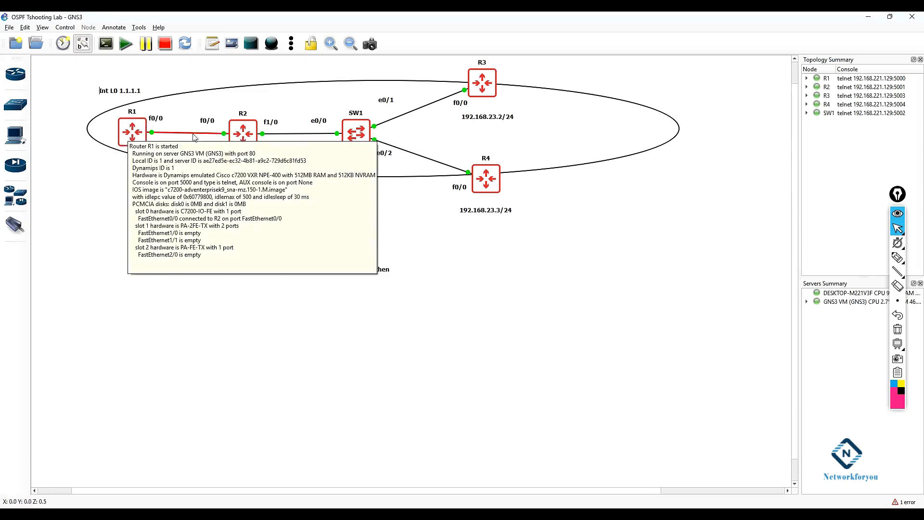
Step: Switch to R1's console and reposition the terminal window to review its OSPF neighbor log messages
click(338, 513)
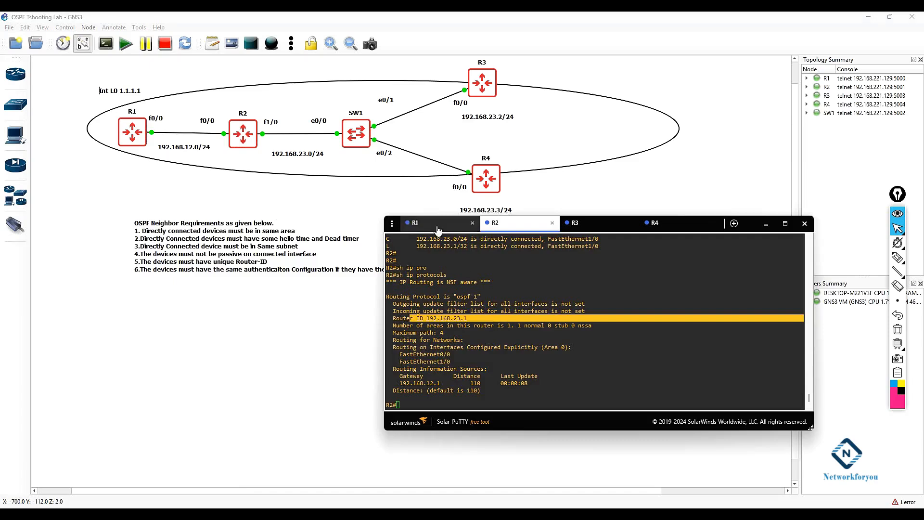
click(437, 226)
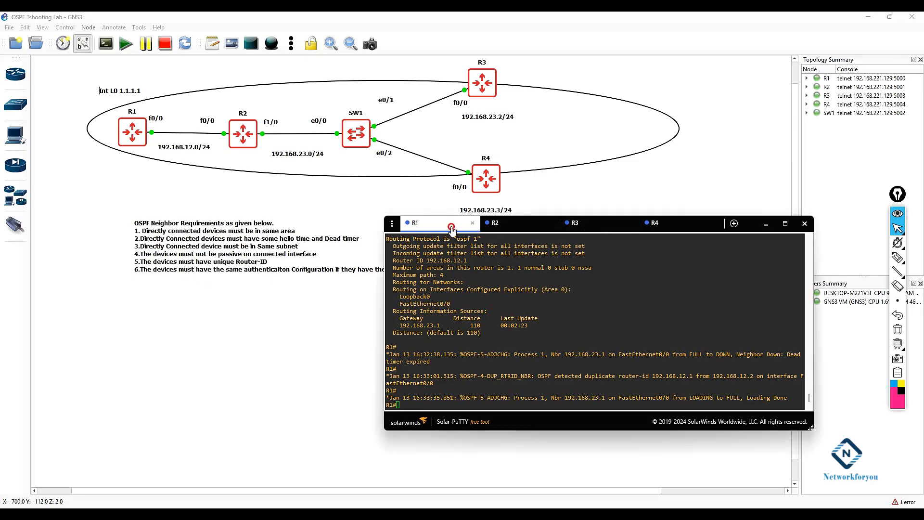
drag(452, 230, 485, 271)
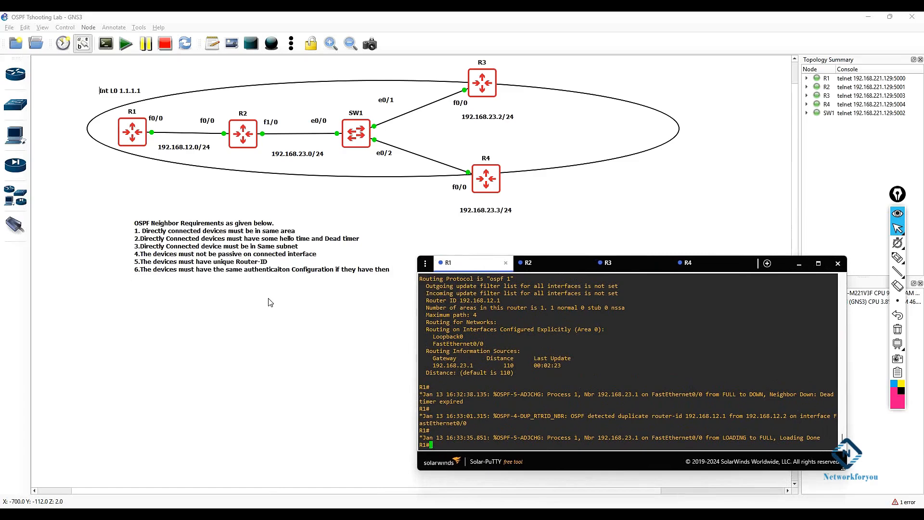
drag(780, 268, 804, 200)
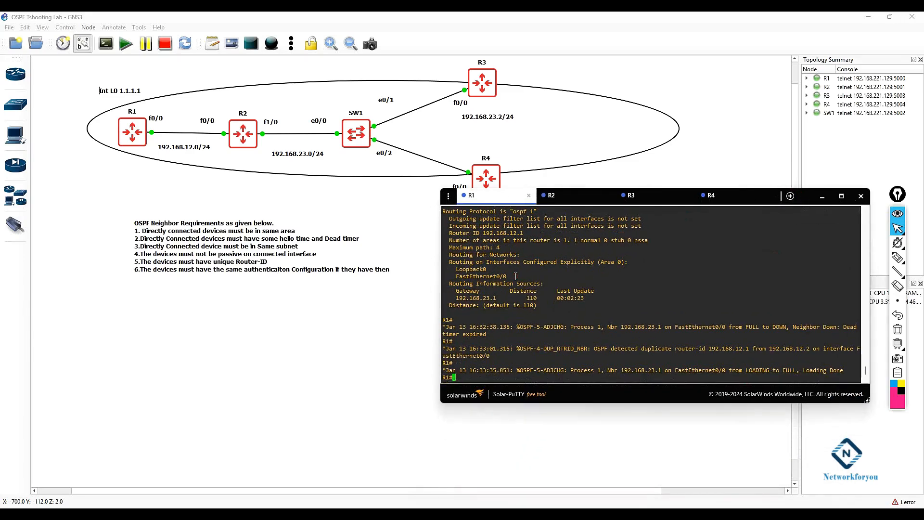
key(Return)
key(Return)
key(Return)
key(Return)
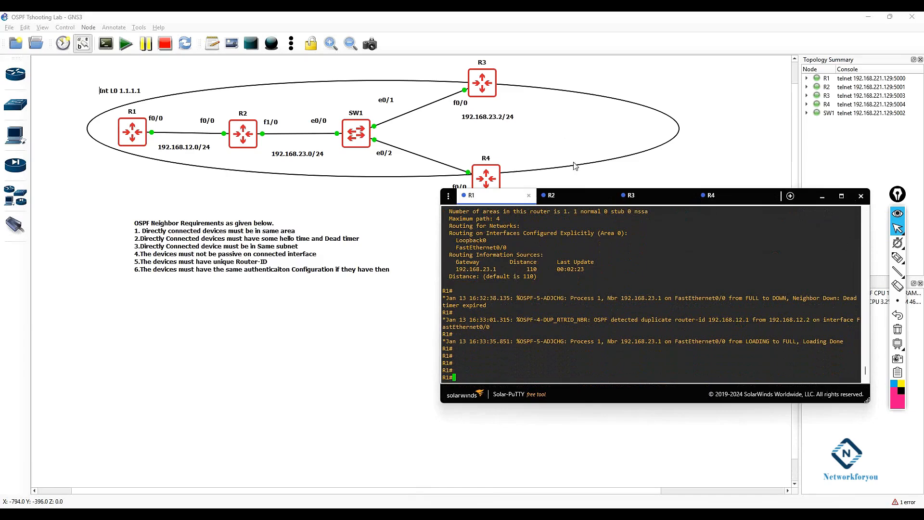
drag(503, 199, 503, 217)
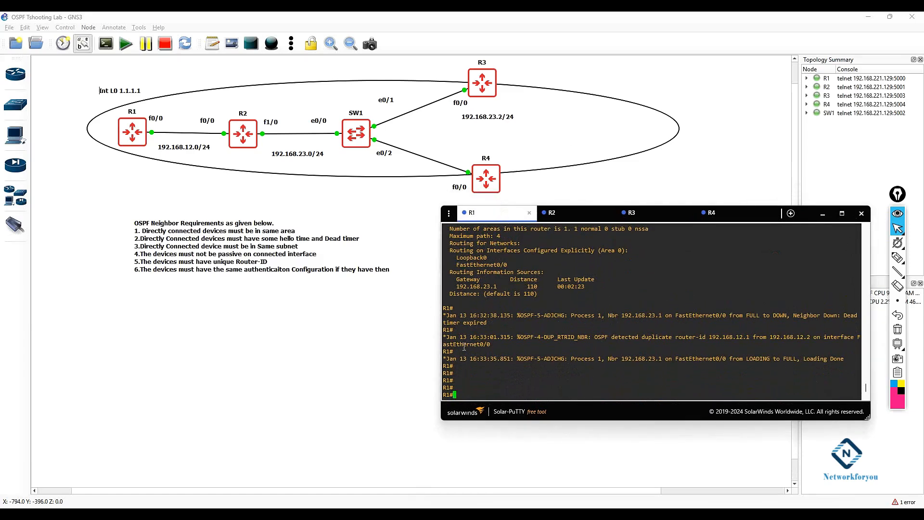
Step: Enter global configuration mode on R1 and create a key chain named cisco
mouse_move(893, 262)
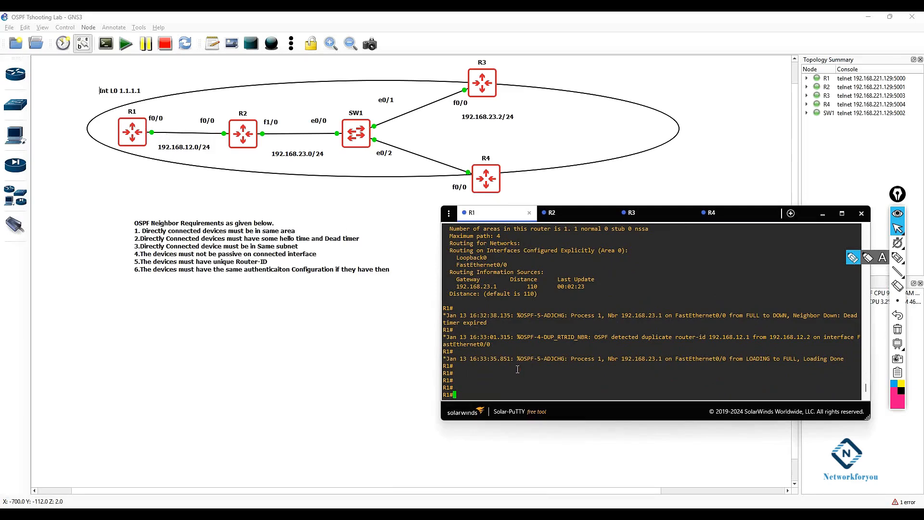
text(config t)
key(Return)
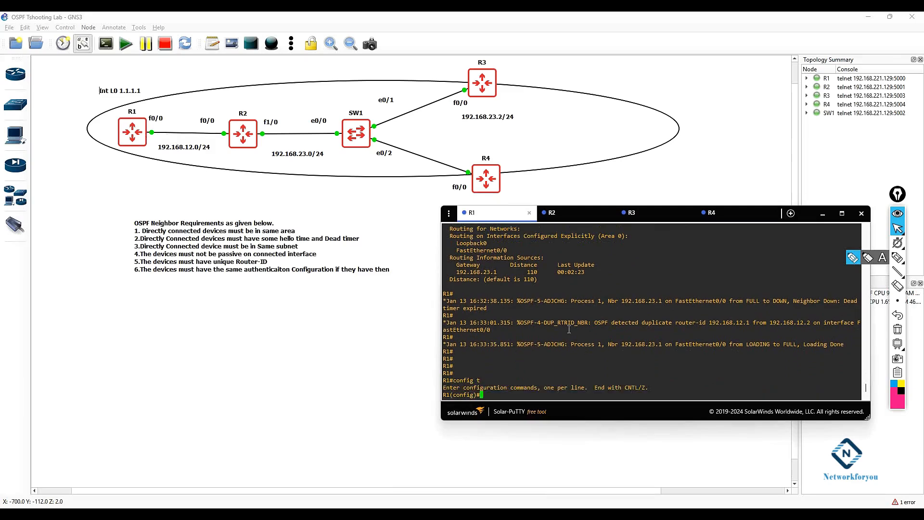
text(ke)
key(Tab)
text(y)
key(Tab)
text(ch)
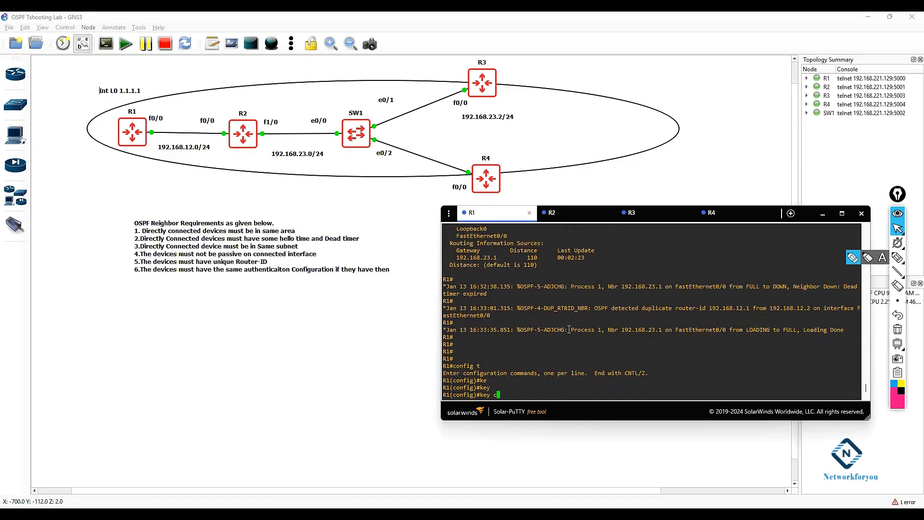
key(Tab)
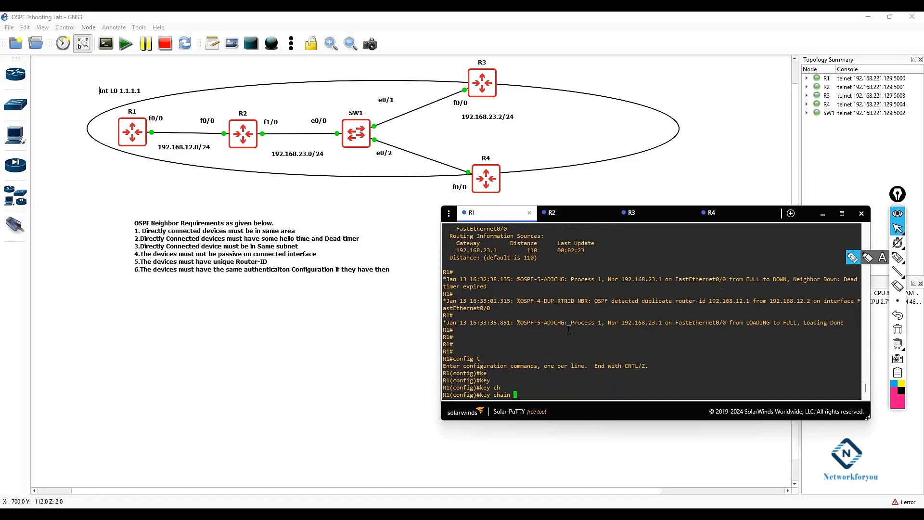
text(cisco)
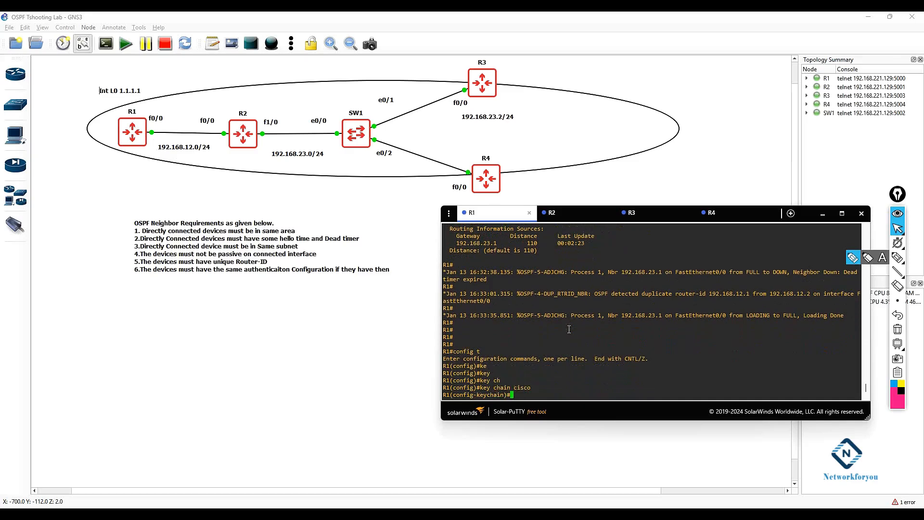
Step: Add key 1 to the cisco key chain and set its authentication key string
text(ke)
key(Tab)
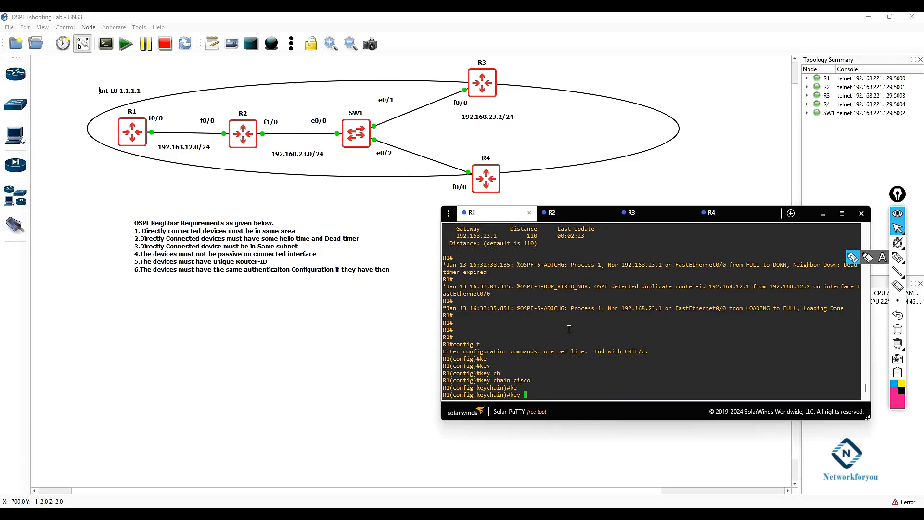
text(?)
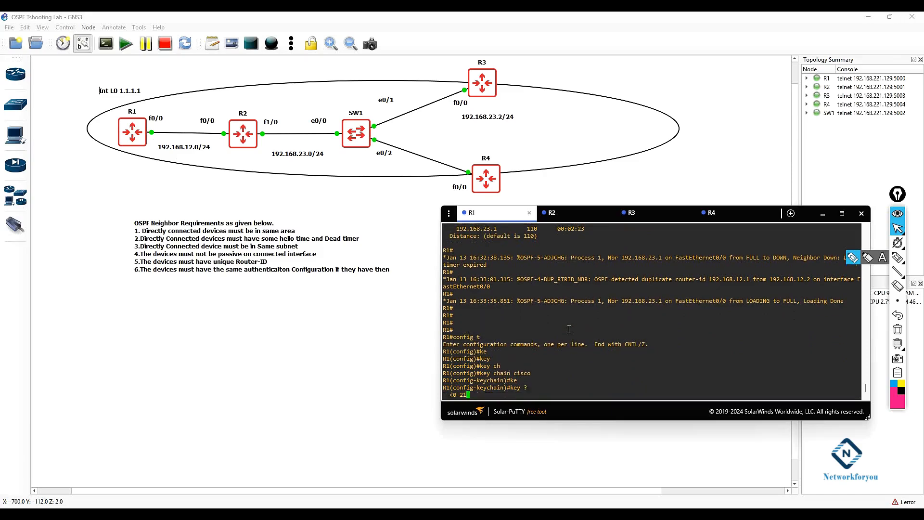
key(BackSpace)
text(1)
key(Return)
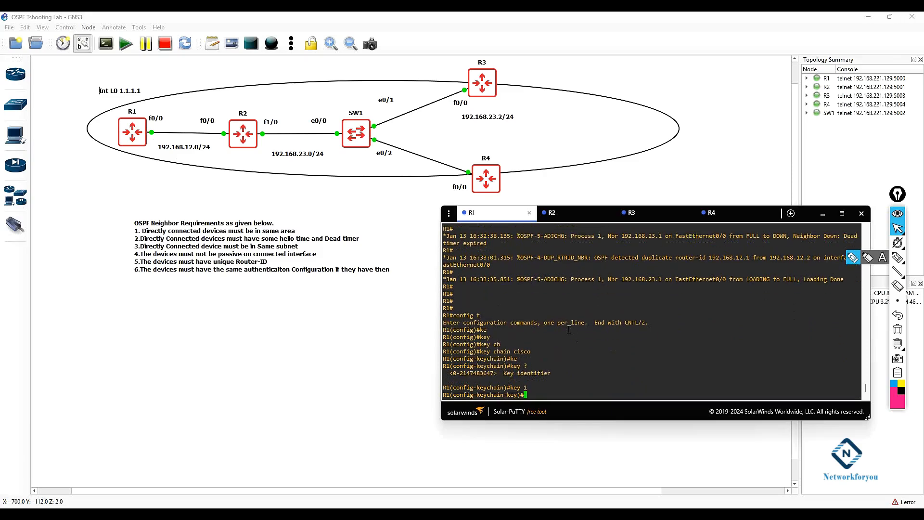
text(key)
key(Tab)
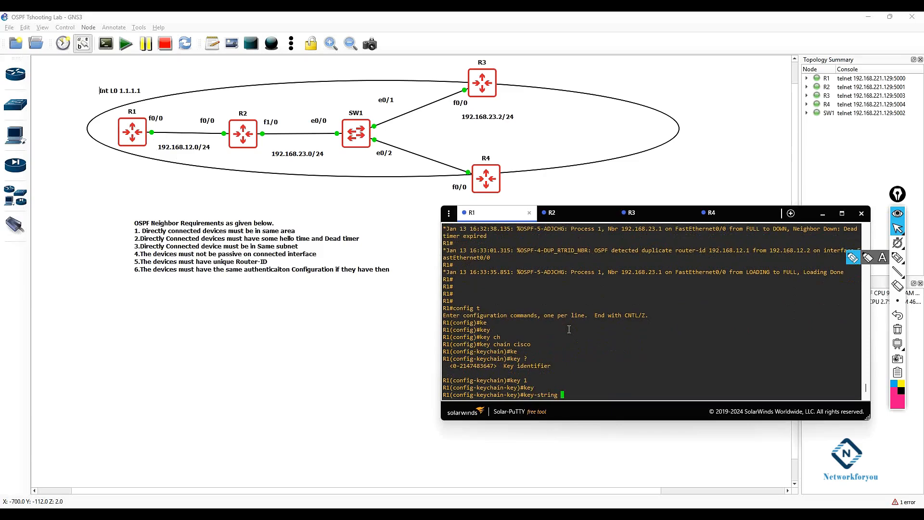
text(abc)
key(Return)
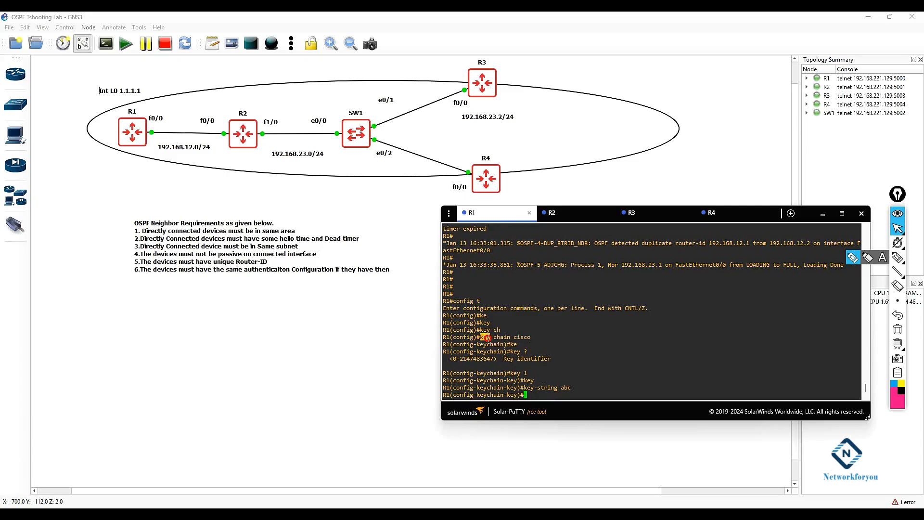
Step: Leave the key chain configuration and enter interface configuration for FastEthernet0/0 on R1
drag(480, 337, 457, 352)
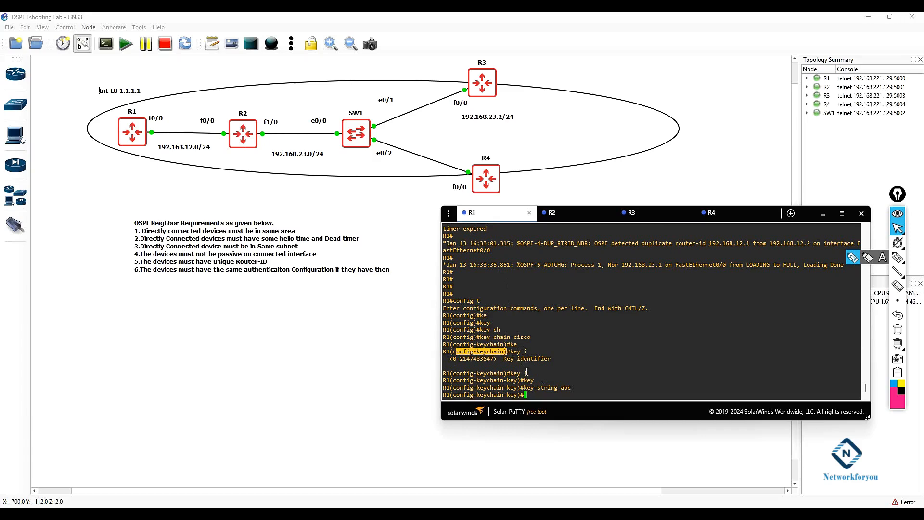
drag(532, 375, 453, 380)
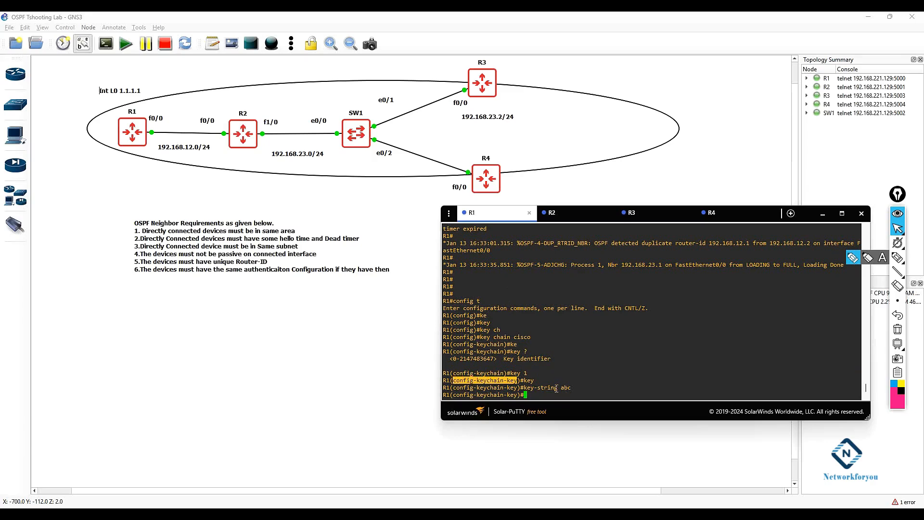
mouse_move(558, 388)
mouse_down()
mouse_move(524, 388)
mouse_move(573, 392)
mouse_up()
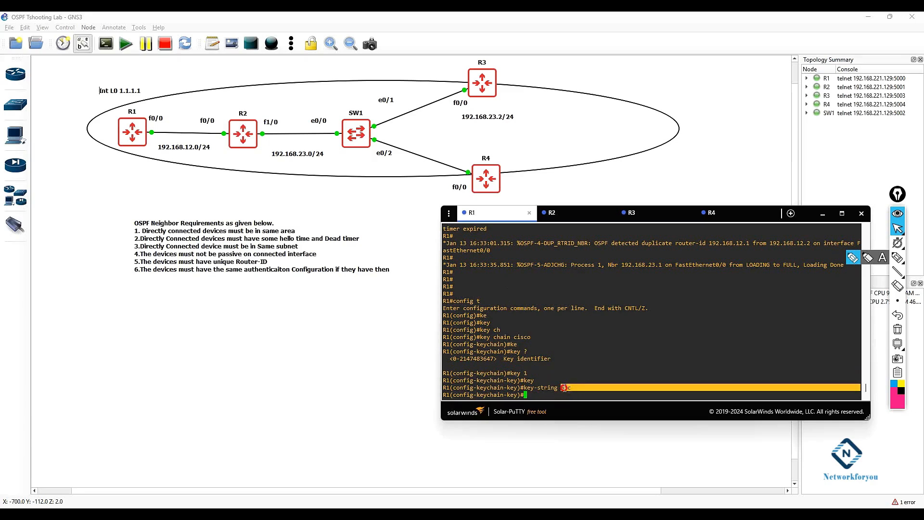
click(573, 392)
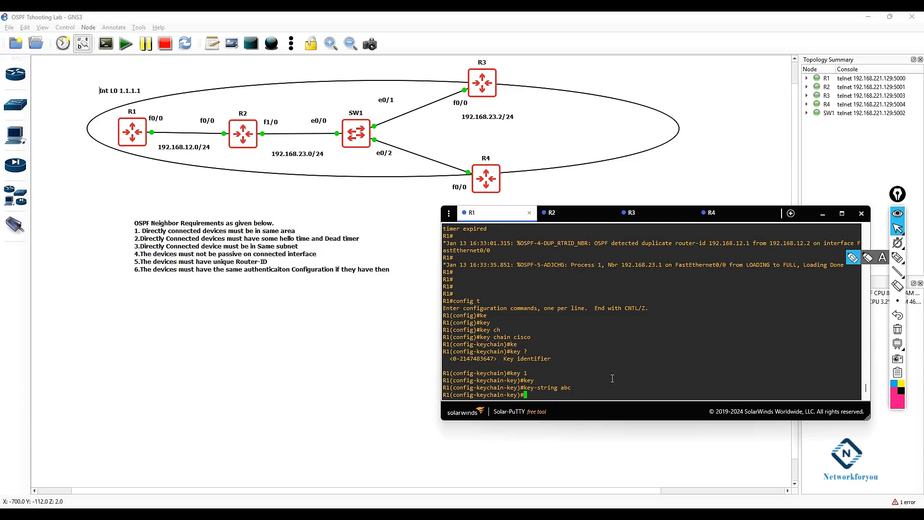
text(exit)
key(Return)
key(Return)
key(Return)
key(Return)
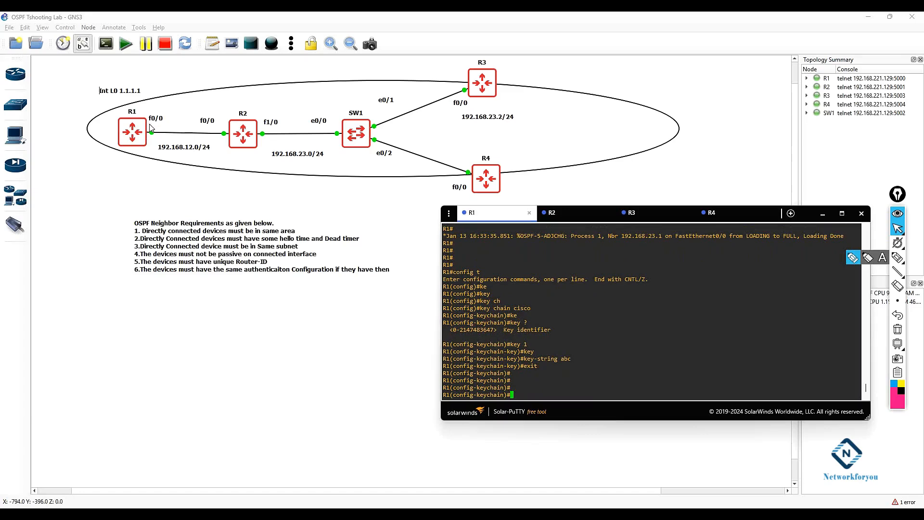
text(exit)
key(Return)
text(int f0/0)
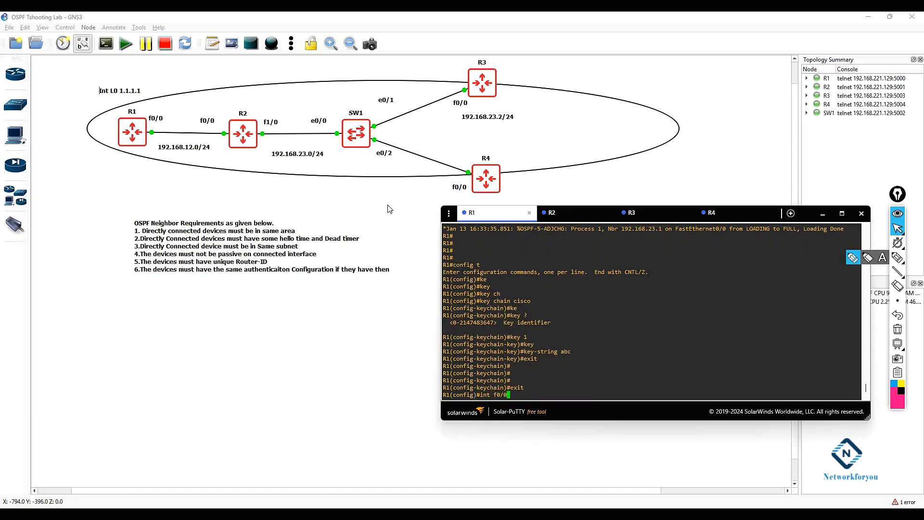
key(Return)
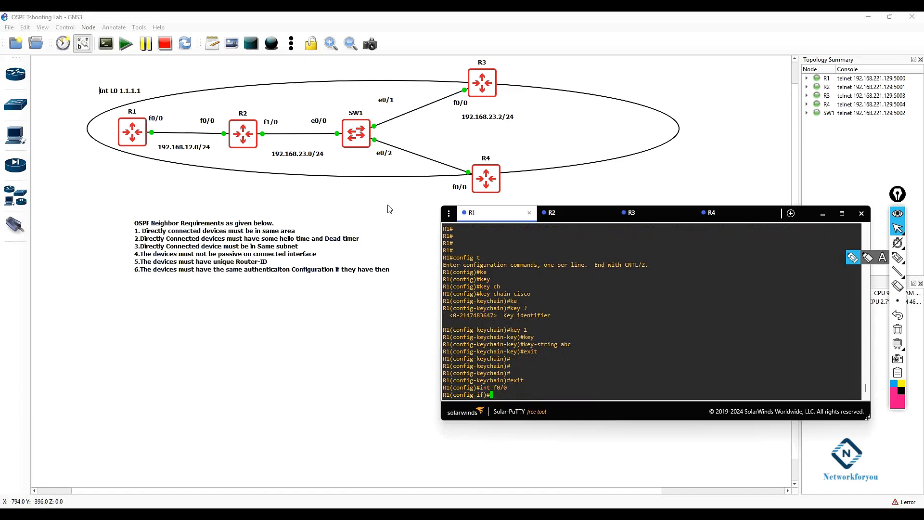
Step: Enable OSPF message-digest authentication on R1's FastEthernet0/0 interface
text(ip osp)
key(Tab)
text(au)
key(Tab)
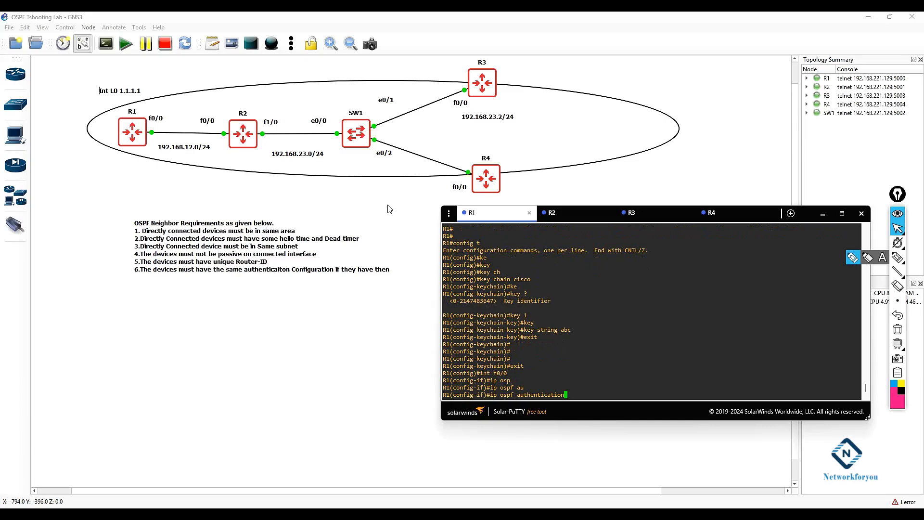
key(Tab)
text(meqw)
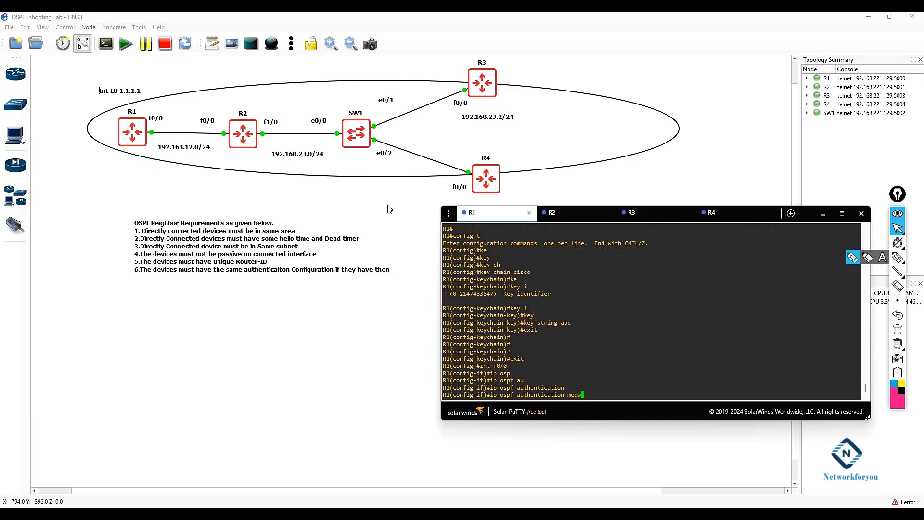
key(BackSpace)
key(BackSpace)
text(ssage-digest)
key(Tab)
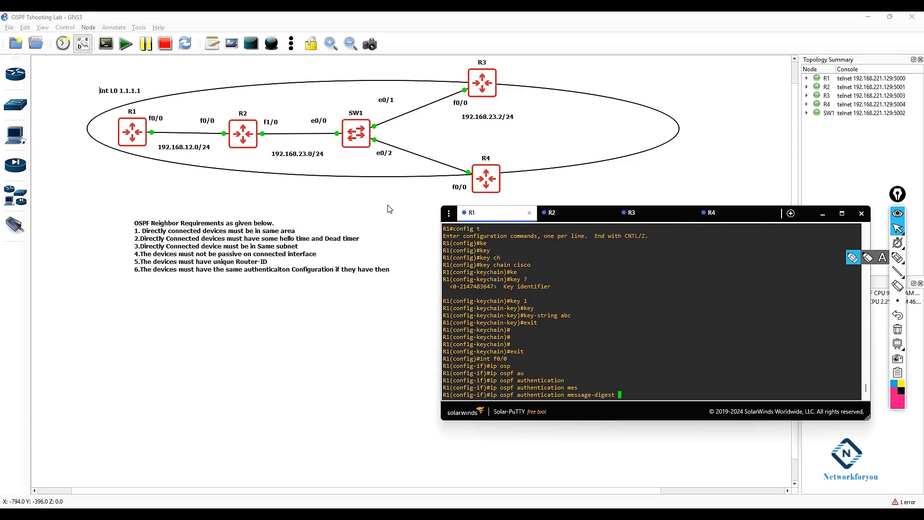
key(Return)
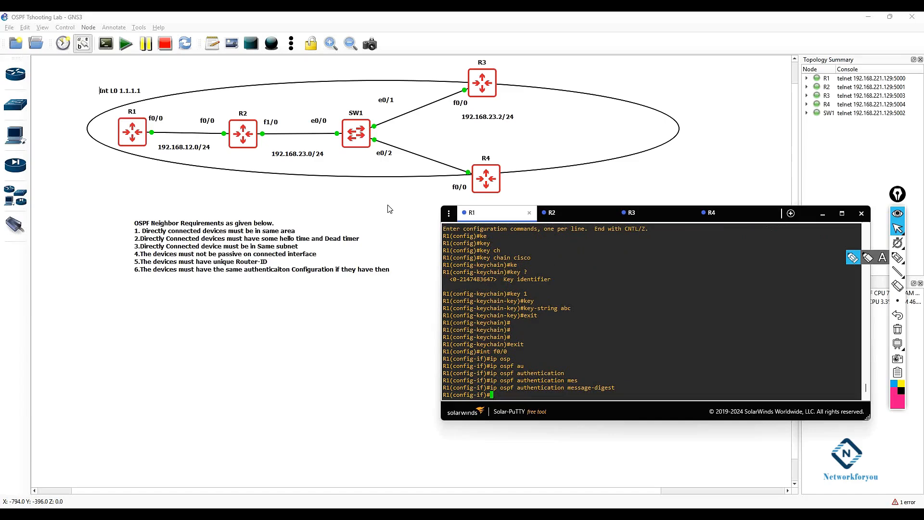
Step: Configure OSPF message-digest key 1 using MD5 with the authentication key string on FastEthernet0/0
text(ip osp)
key(Tab)
text(mes)
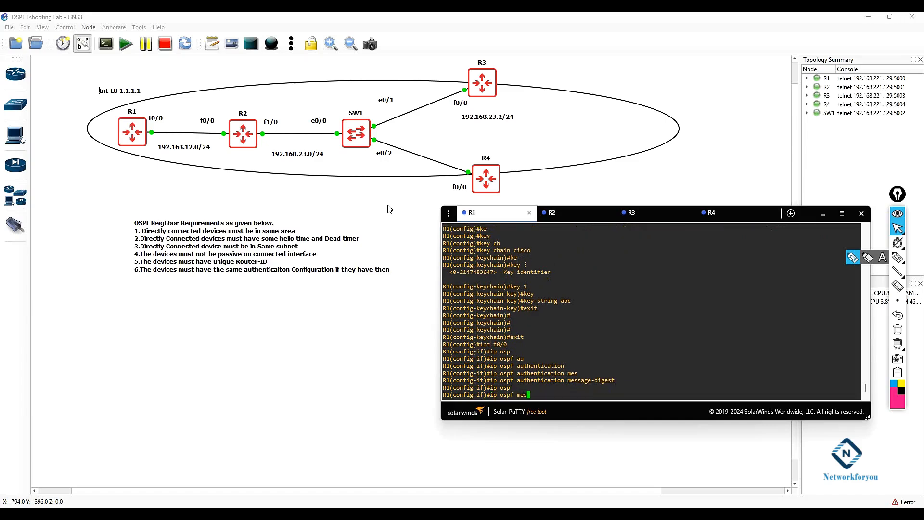
key(Tab)
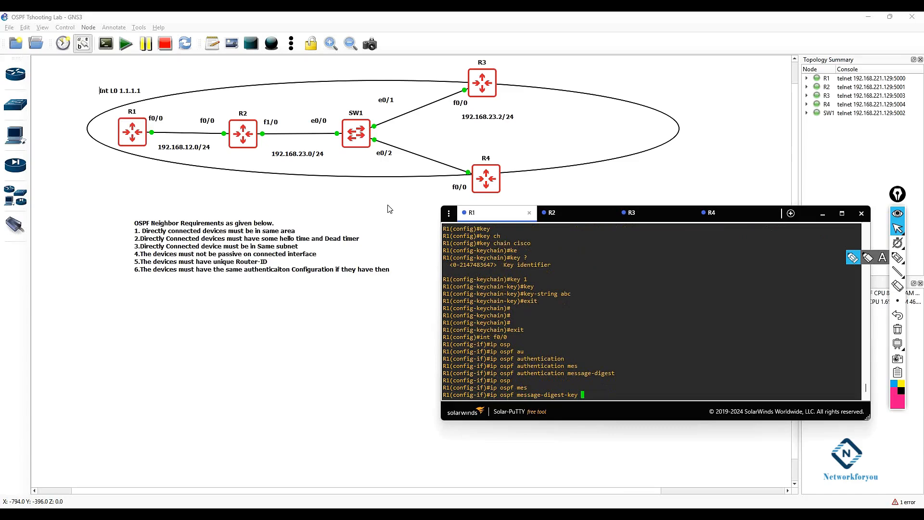
text(1 md5 abc)
key(Return)
text(\)
key(BackSpace)
Step: Review the entered key string and the OSPF neighbor-down log message in R1's console
drag(579, 294, 542, 294)
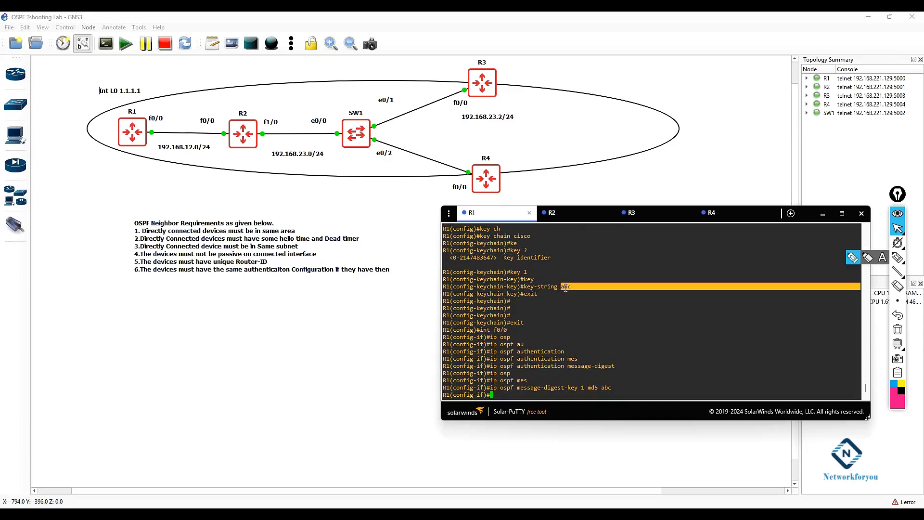
drag(511, 332, 487, 328)
drag(612, 368, 611, 388)
key(ctrl+c)
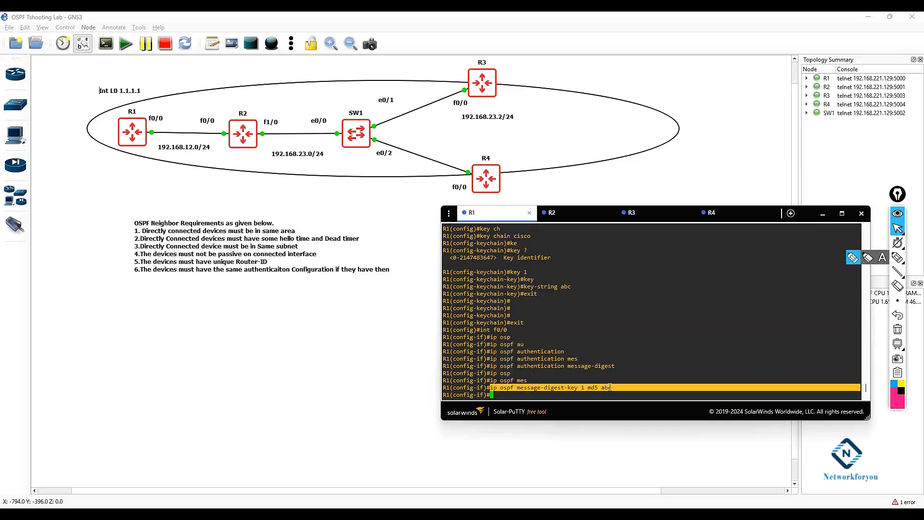
click(610, 387)
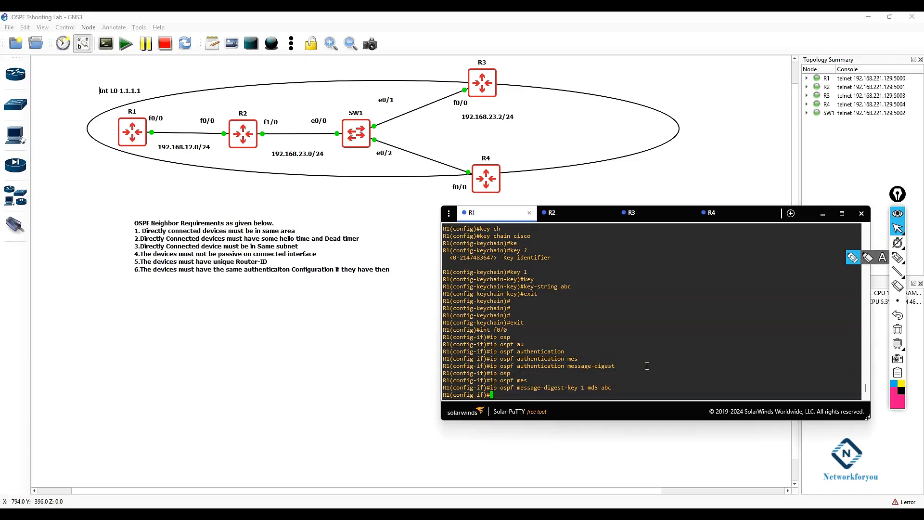
key(Return)
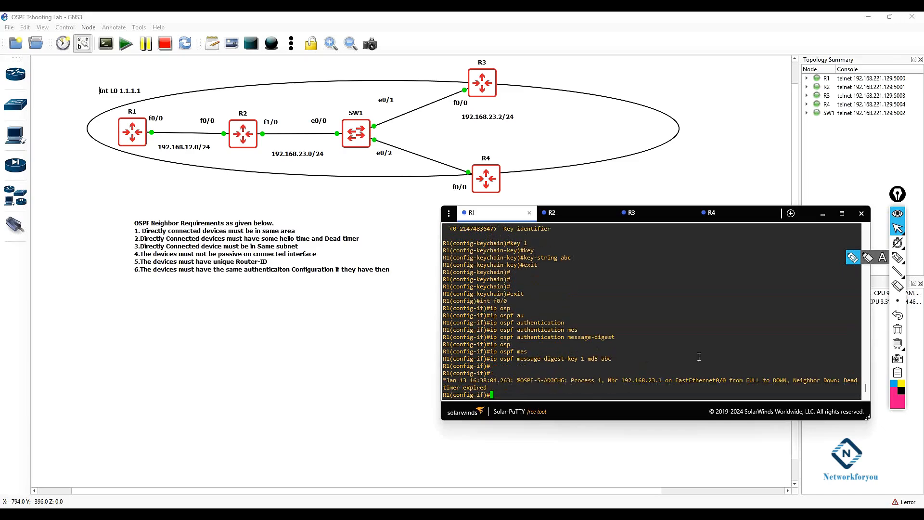
drag(859, 382, 468, 382)
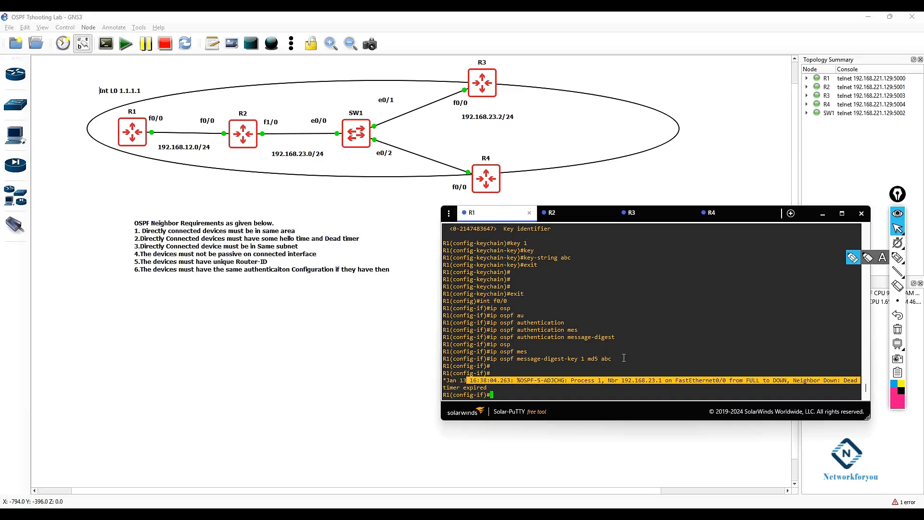
drag(615, 358, 601, 359)
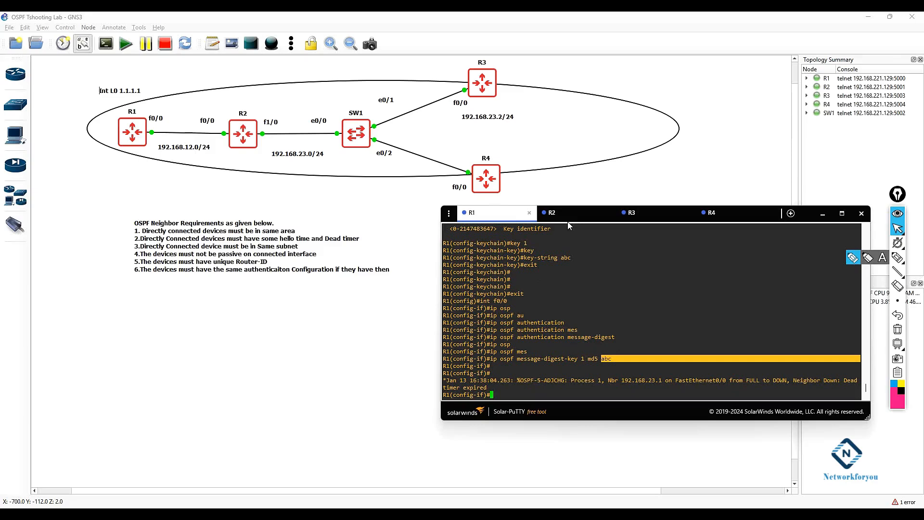
Step: Enter interface Loopback0 and apply the same OSPF message-digest authentication and MD5 key 1 commands
text(exit)
key(Return)
text(int 1)
text(o 0)
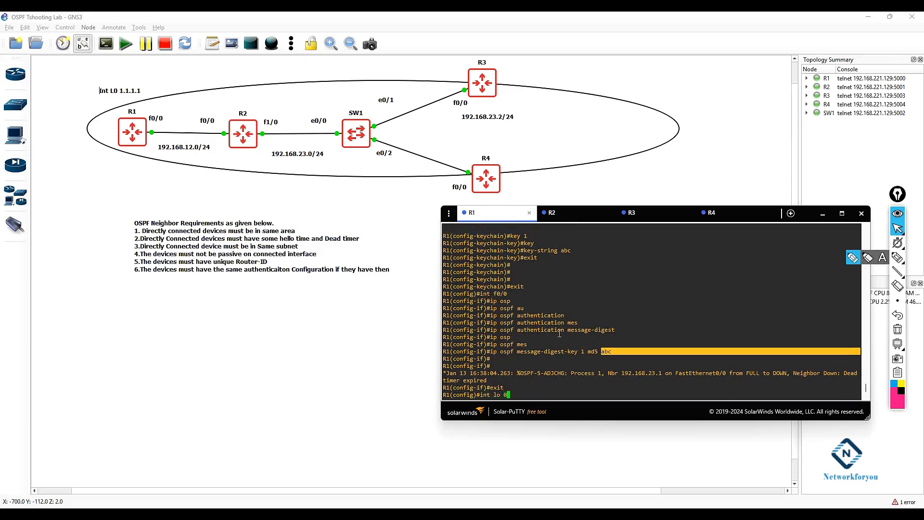
key(Return)
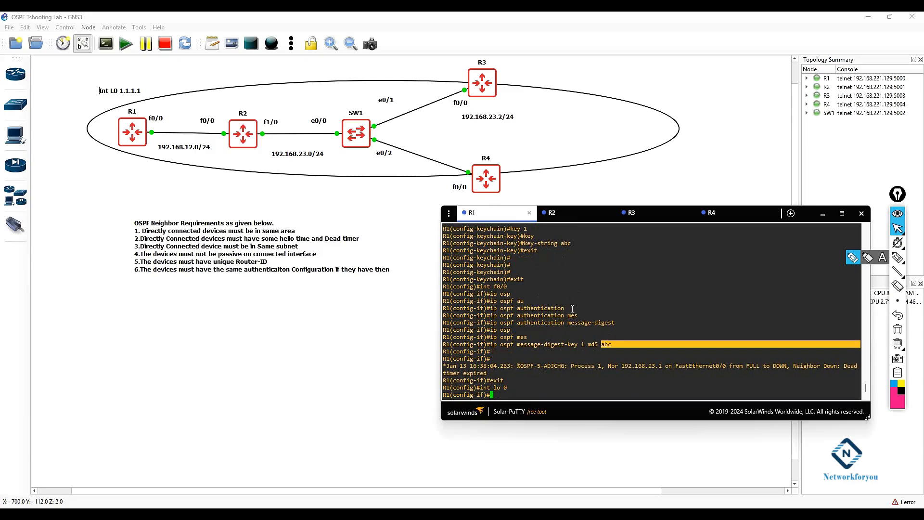
drag(621, 321, 490, 322)
right_click(568, 337)
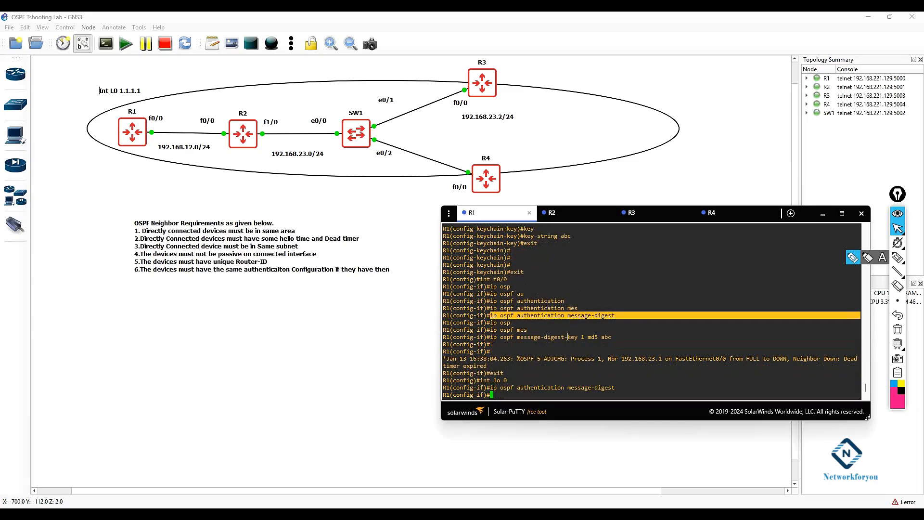
drag(611, 337, 491, 337)
right_click(568, 395)
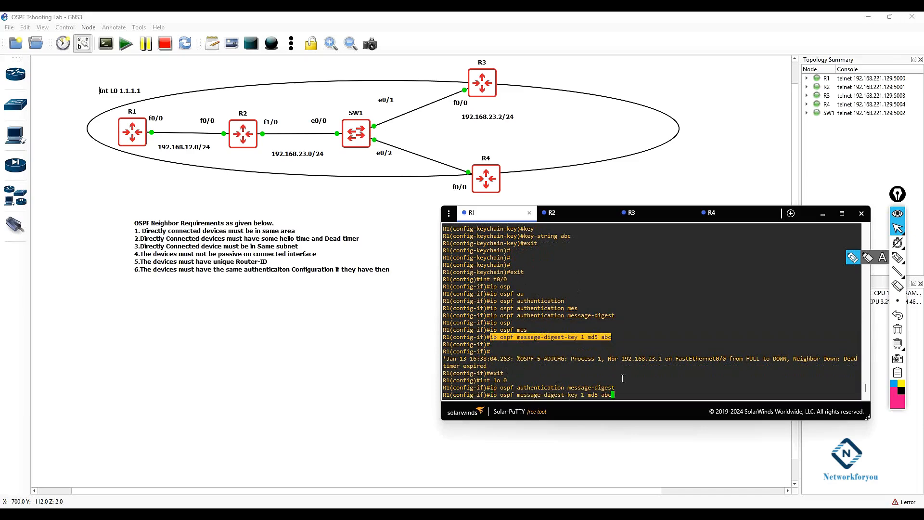
key(Return)
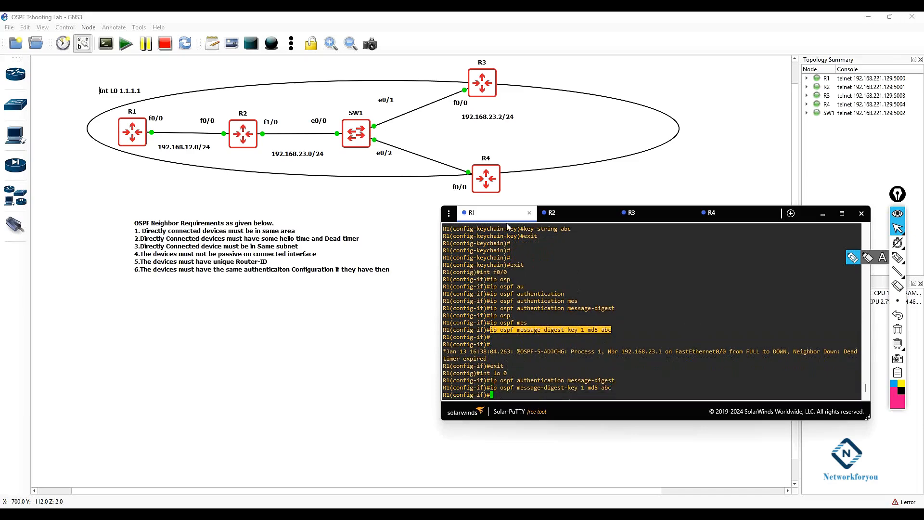
Step: Switch to R2's console and enter global configuration mode
click(565, 217)
text(config t)
key(Return)
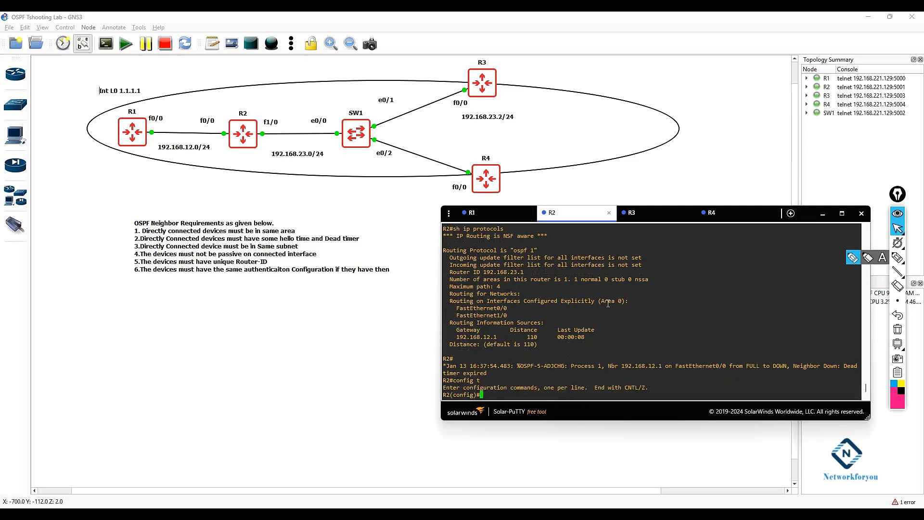
Step: Create key chain cisco on R2 with key 1 and set its key string to the shared authentication key
text(ke)
key(Tab)
text(y)
key(Tab)
text(-c)
key(Tab)
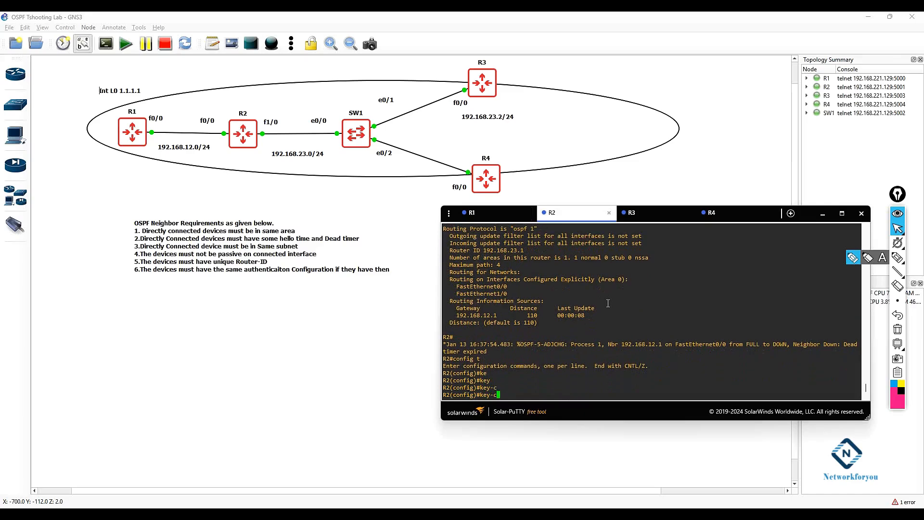
text(h)
key(Tab)
key(BackSpace)
key(BackSpace)
key(BackSpace)
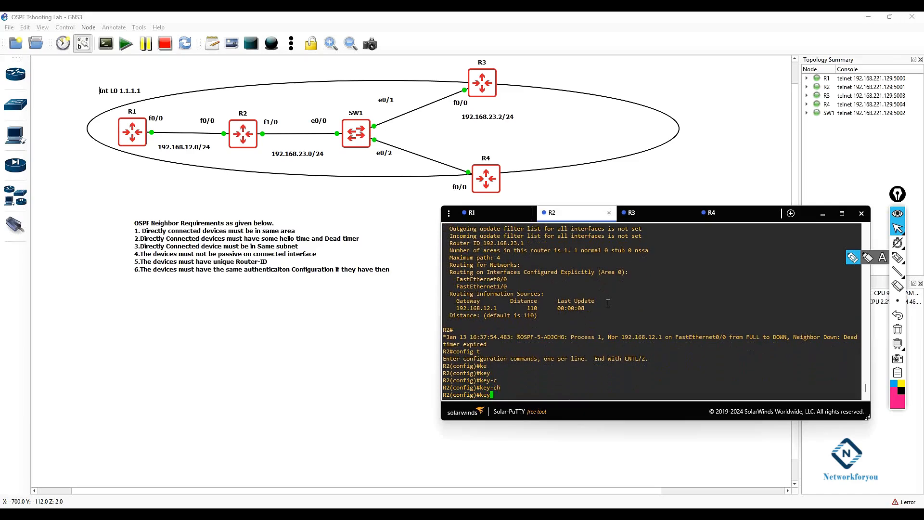
text(ch)
key(Tab)
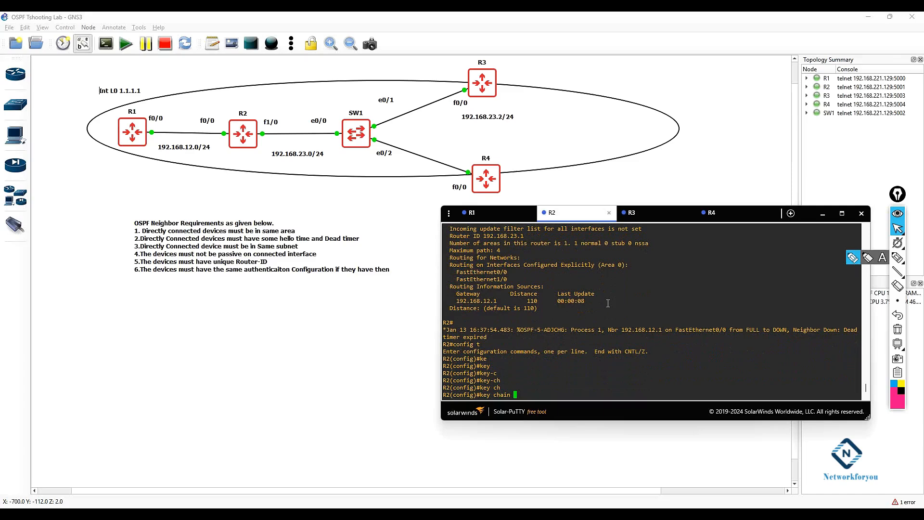
text(cisco)
key(Return)
text(keychain)#ke)
key(Tab)
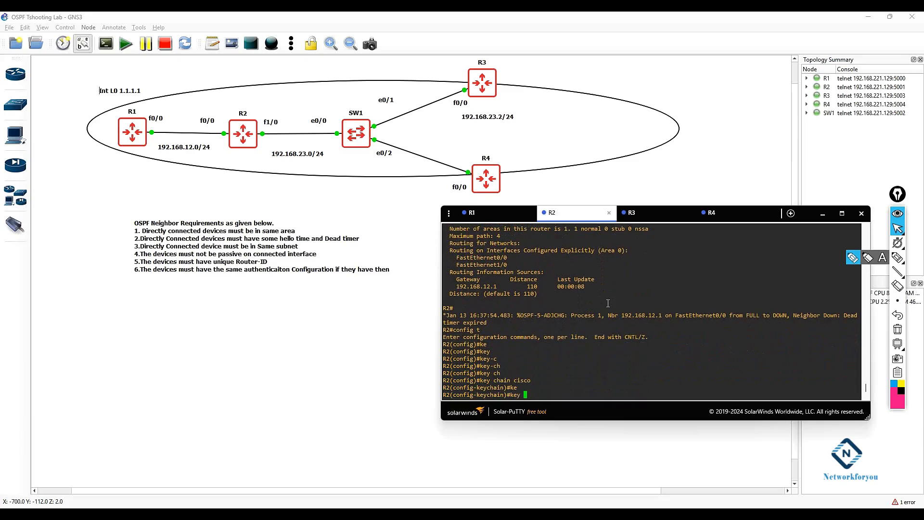
text(1)
key(Return)
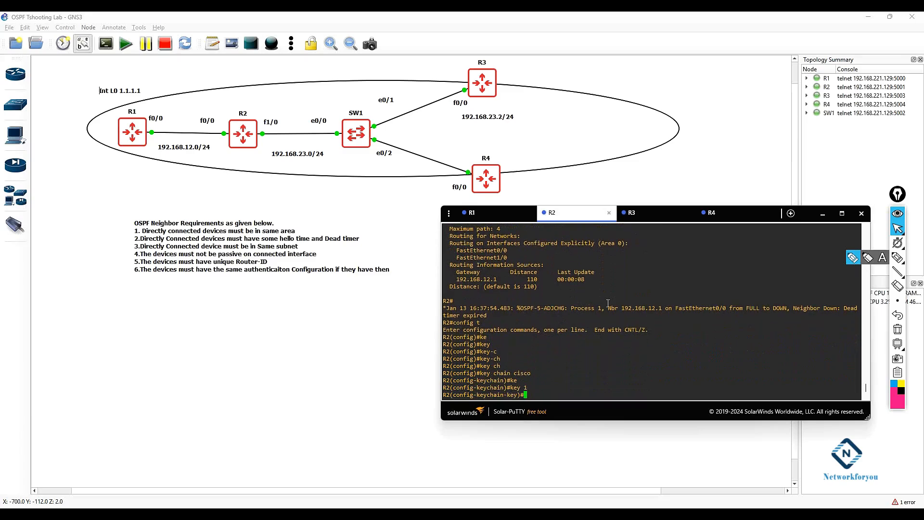
text(key)
key(Tab)
text(abc)
key(Return)
Step: Select the interface range FastEthernet0/0 and FastEthernet1/0 and enable OSPF message-digest authentication on them
text(exit)
key(Return)
key(Return)
key(Return)
key(Return)
text(exit)
key(Return)
text(int f0/0)
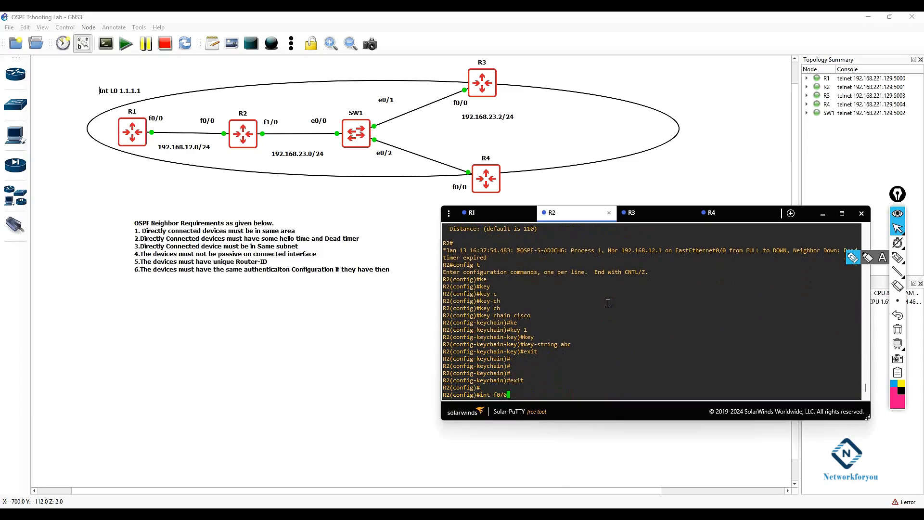
text(-)
key(BackSpace)
key(BackSpace)
key(BackSpace)
key(BackSpace)
key(BackSpace)
text(range f0/0 , f1/0)
key(Return)
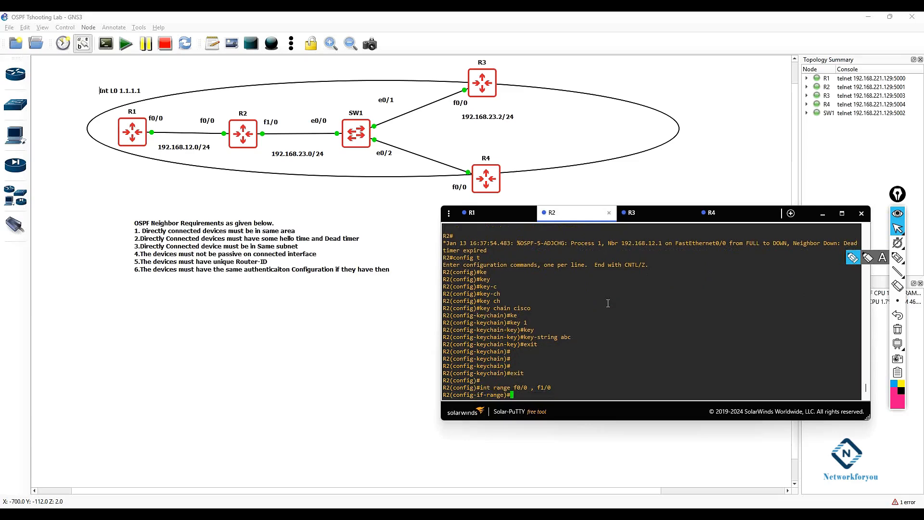
text(ip osp)
key(Tab)
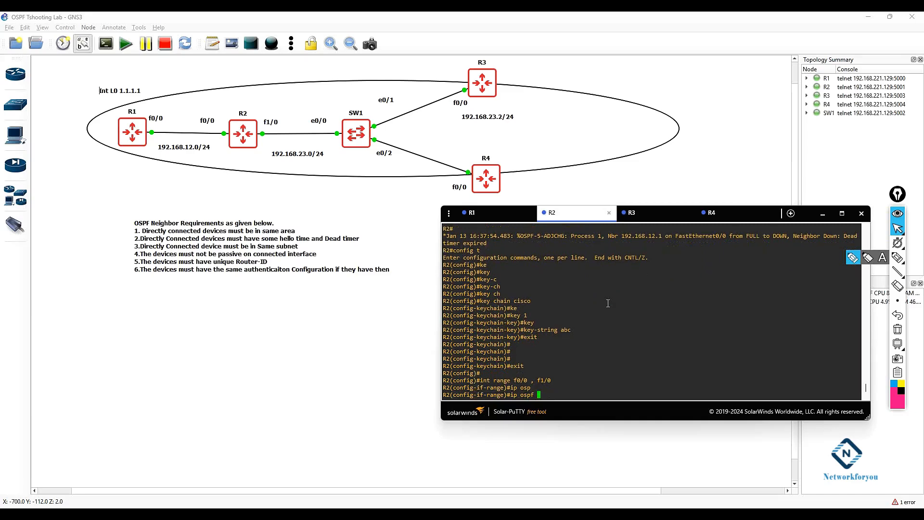
text(au)
key(Tab)
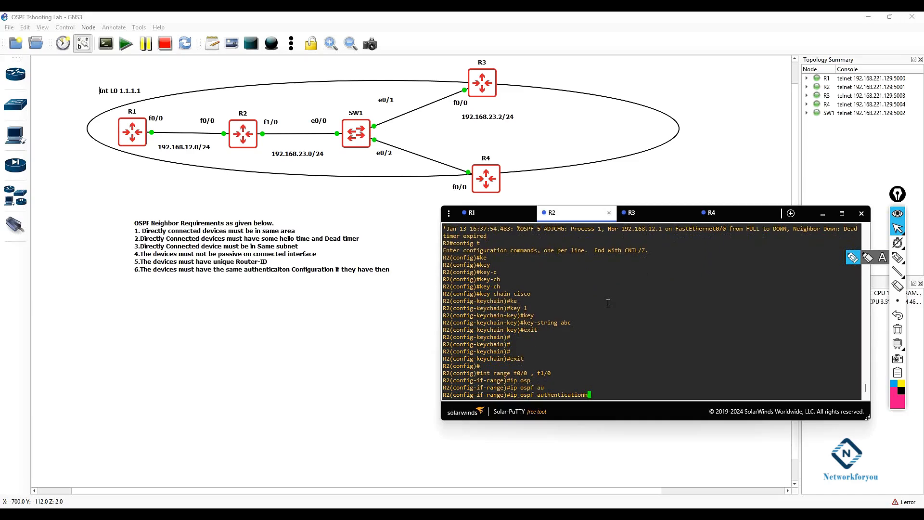
text(me)
key(Tab)
key(Return)
Step: Configure OSPF message-digest key 1 using MD5 with the authentication key string on both interfaces, then exit
text(ip ops)
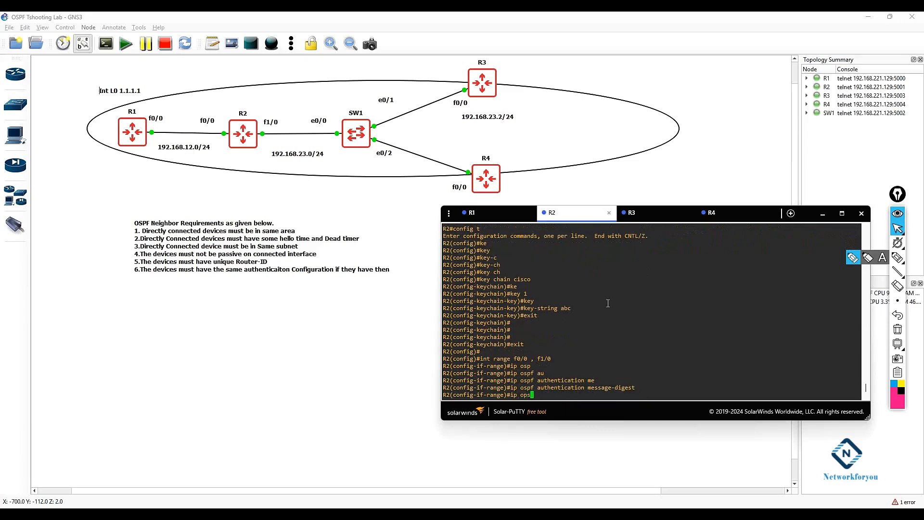
key(Tab)
key(Tab)
text(f)
key(Tab)
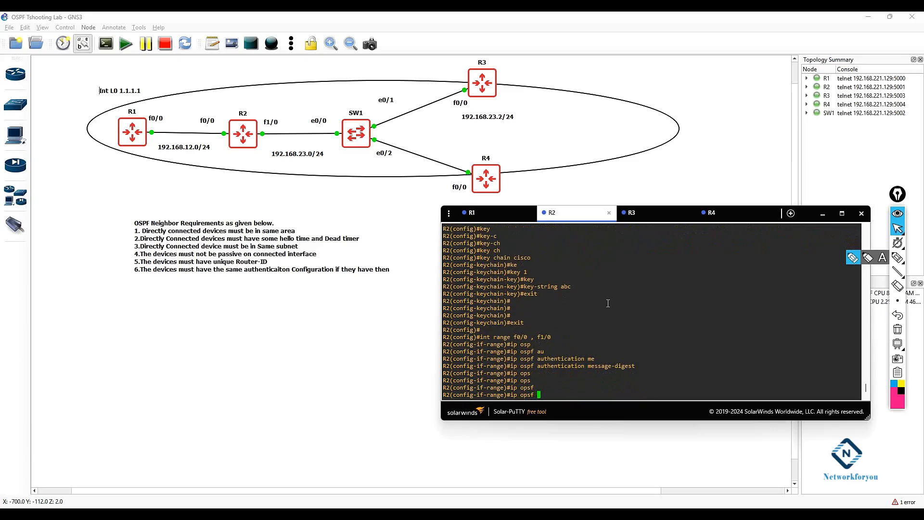
key(BackSpace)
key(BackSpace)
key(BackSpace)
key(BackSpace)
text(s)
key(Tab)
text(me)
key(Tab)
text(1 m)
key(Tab)
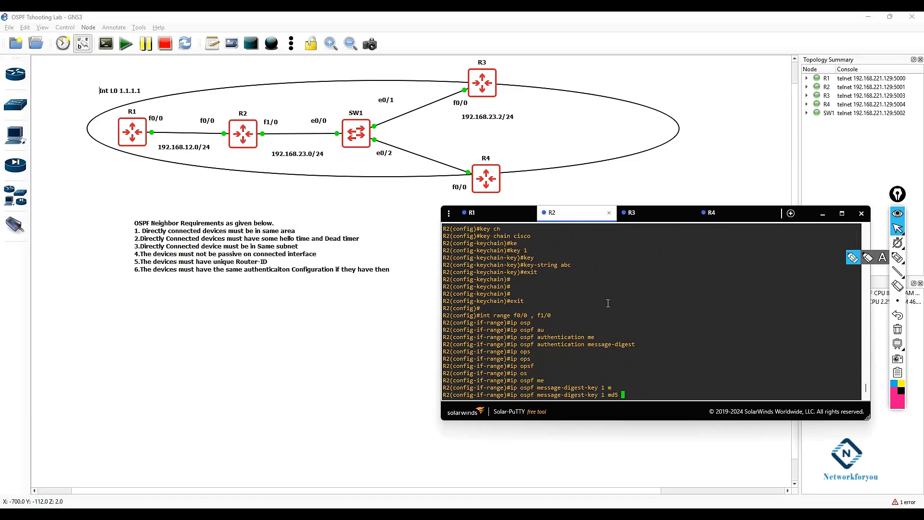
text(abc)
key(Return)
text(exit)
key(Return)
key(Return)
key(Return)
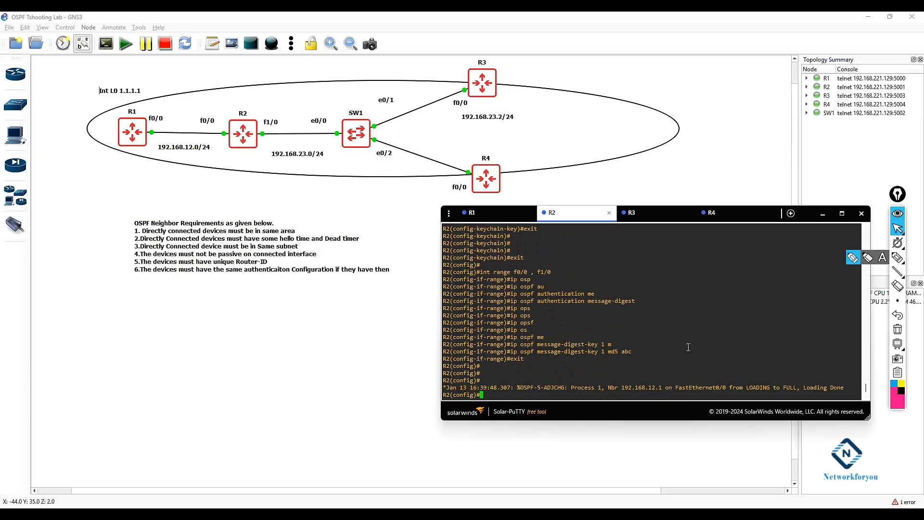
Step: Highlight the OSPF neighbor state log messages in R2's console
drag(845, 388, 547, 388)
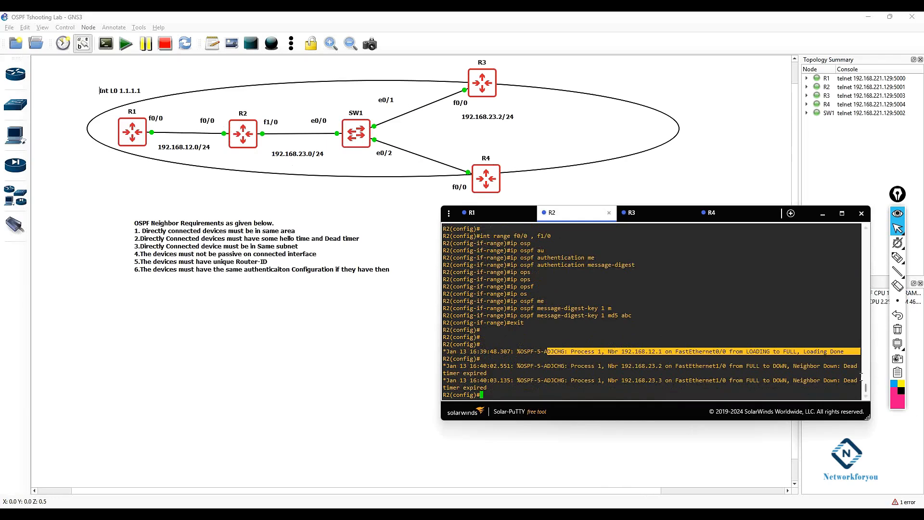
drag(857, 383, 446, 366)
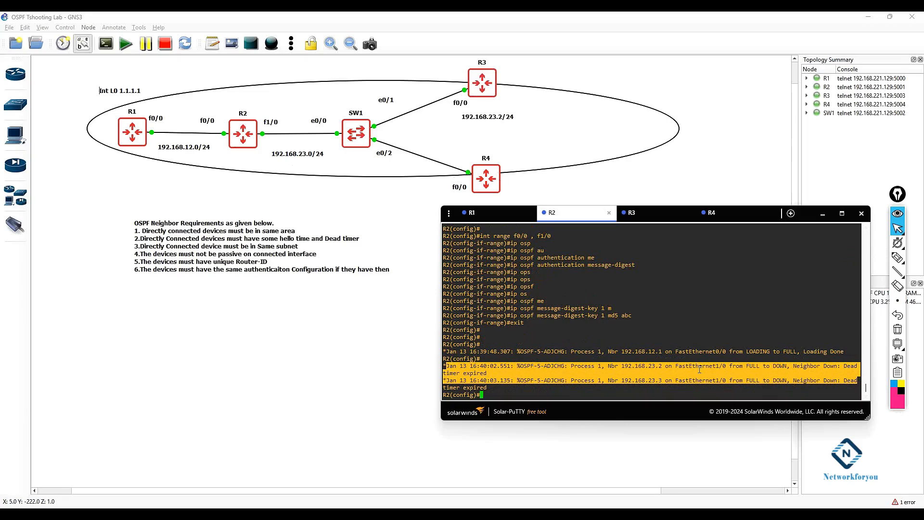
Step: Switch to R3's console and enter global configuration mode
click(631, 212)
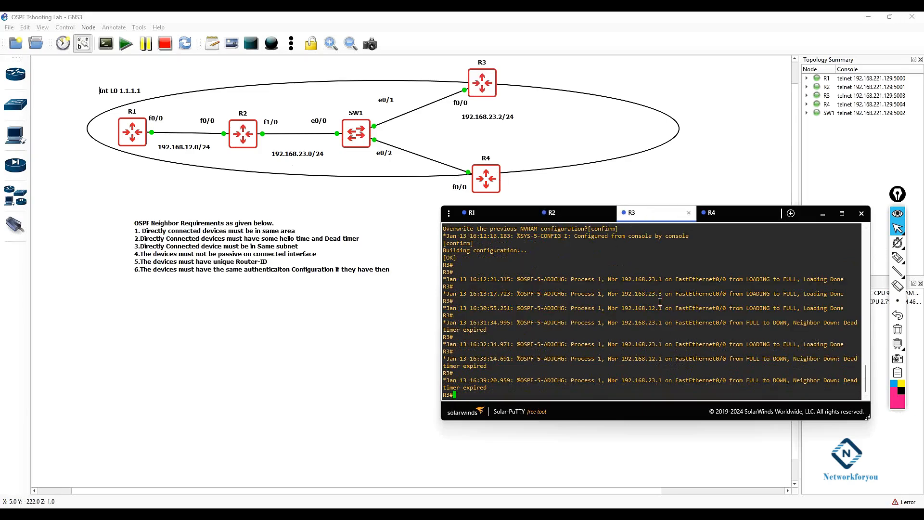
key(Return)
key(Return)
text(config t)
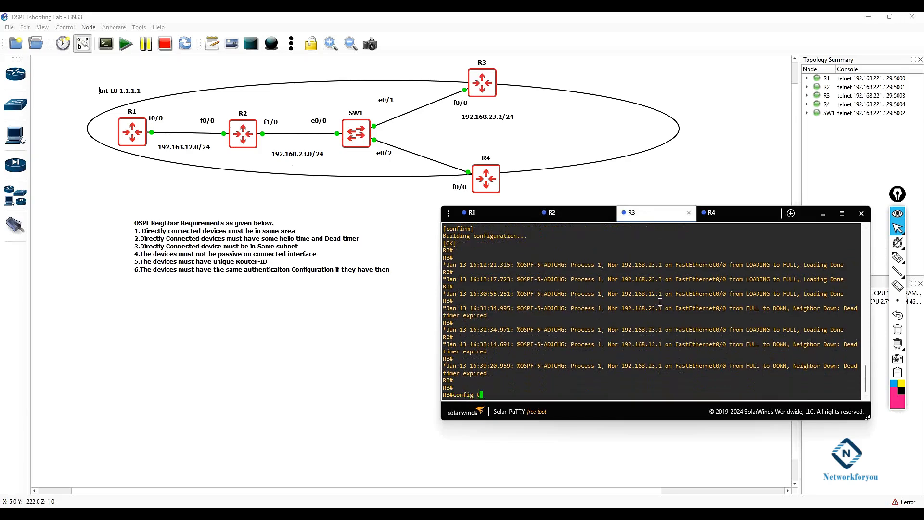
key(Return)
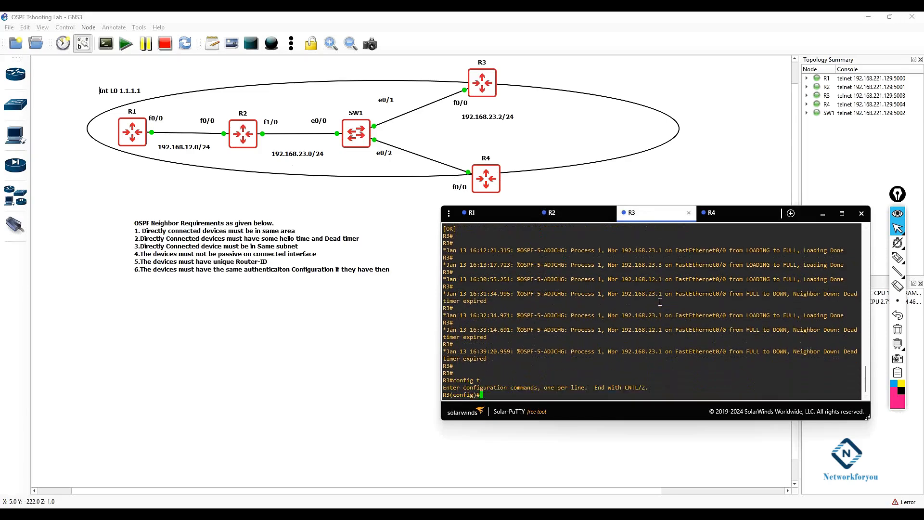
Step: Create key chain cisco on R3 with key 1 and set its key string to the shared authentication key
text(key ch)
key(Tab)
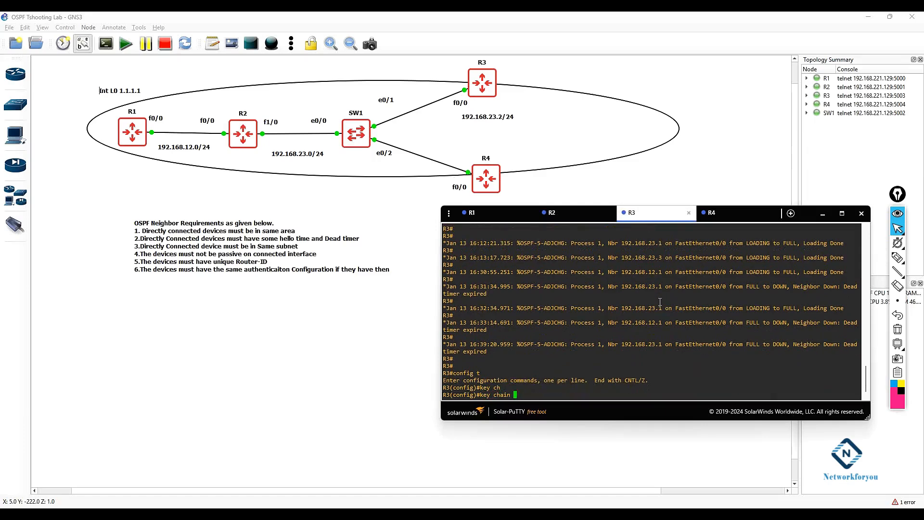
text(cisco)
key(Return)
text(ke)
key(Tab)
text(1)
key(Return)
text(ke)
key(Tab)
text(abc)
key(Return)
Step: Enter interface FastEthernet0/0 on R3 and enable OSPF message-digest authentication
text(exit)
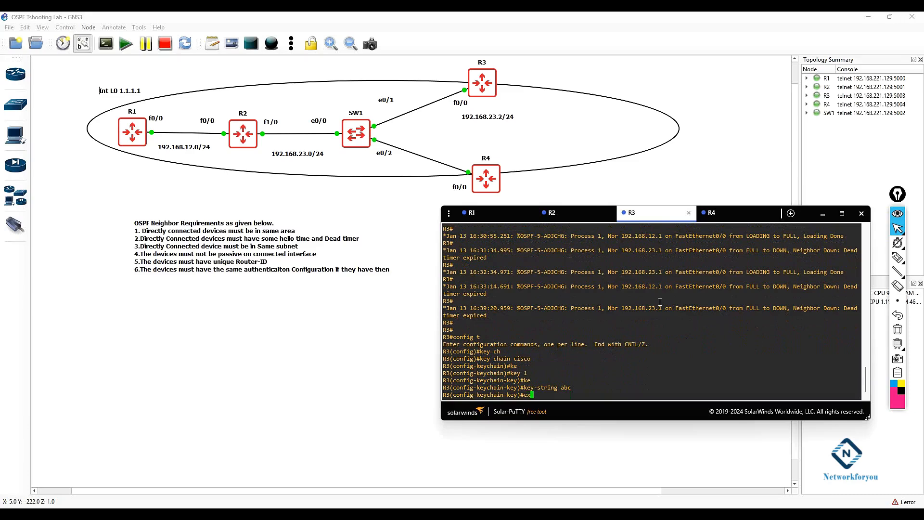
key(Return)
key(Return)
key(Return)
text(exit)
key(Return)
key(Return)
key(Return)
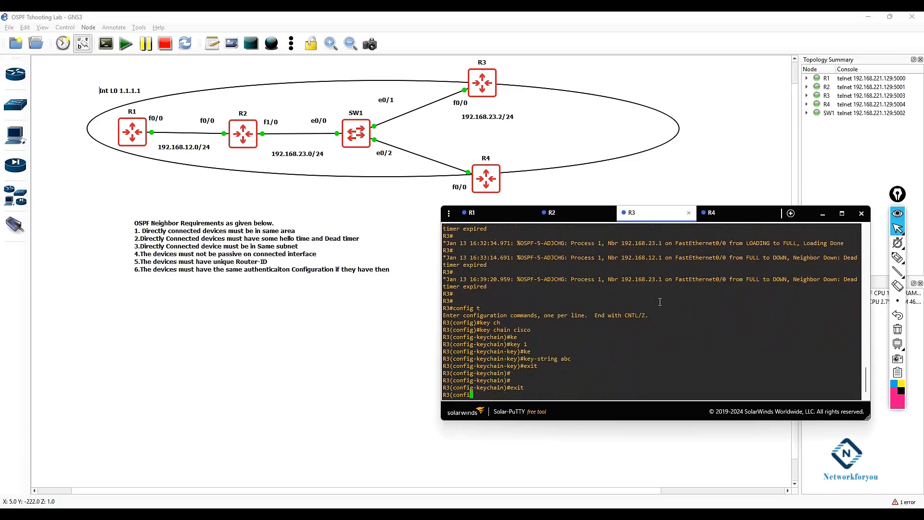
text(int f)
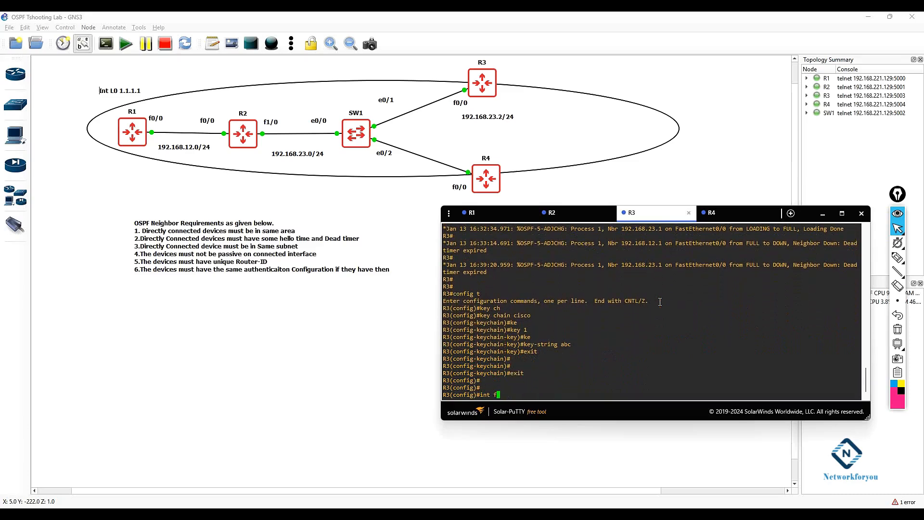
text(0/0)
key(Return)
text(ip au)
key(Tab)
text(th)
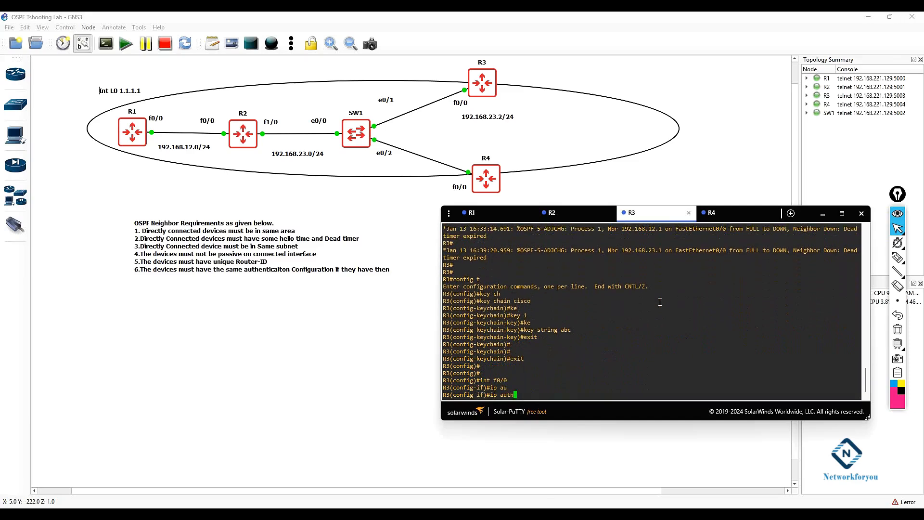
text(e)
key(Tab)
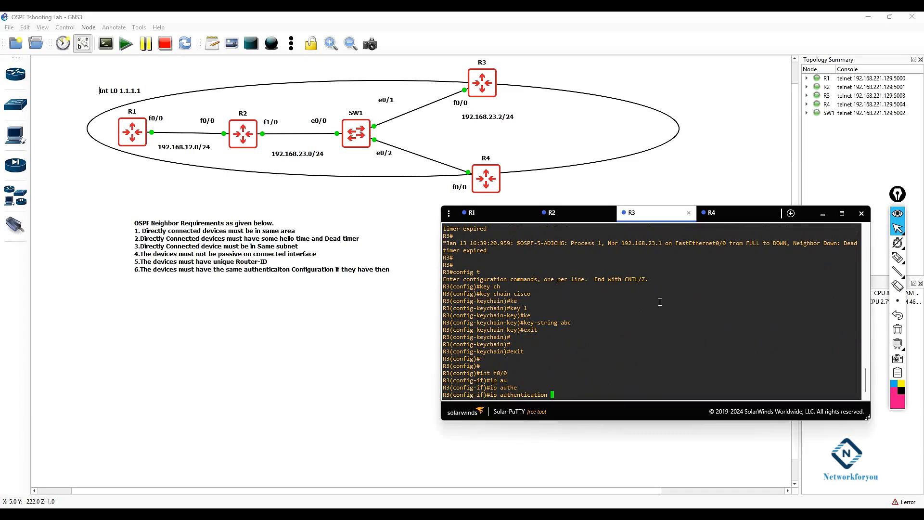
key(BackSpace)
key(BackSpace)
key(BackSpace)
key(BackSpace)
key(BackSpace)
key(BackSpace)
key(BackSpace)
key(BackSpace)
key(BackSpace)
key(BackSpace)
key(BackSpace)
key(BackSpace)
key(BackSpace)
key(BackSpace)
key(BackSpace)
text(os)
key(Tab)
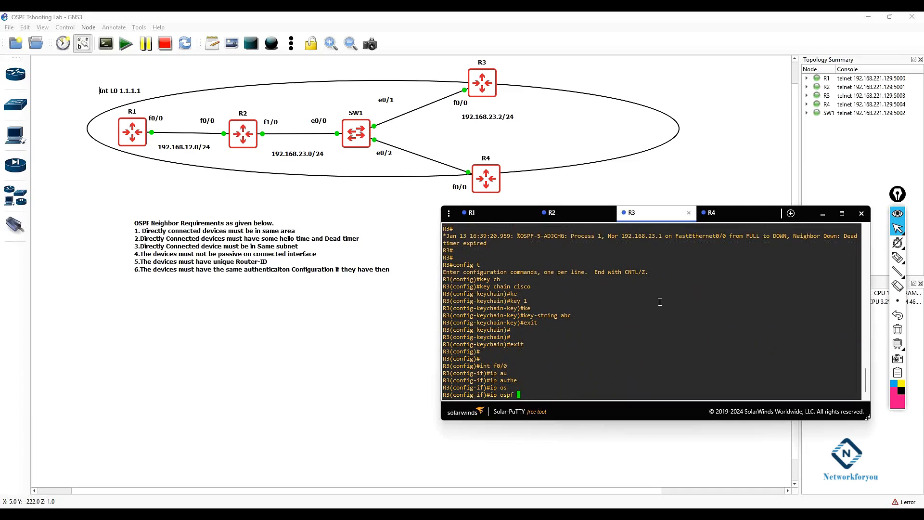
text(au)
key(Tab)
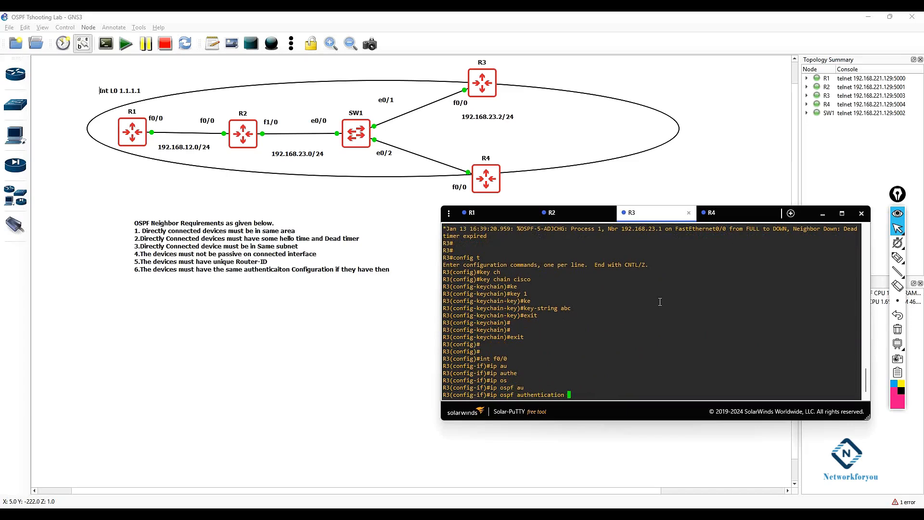
text(m)
key(Tab)
key(Return)
Step: Configure OSPF message-digest key 1 using MD5 with the authentication key string on R3's FastEthernet0/0
text(osp)
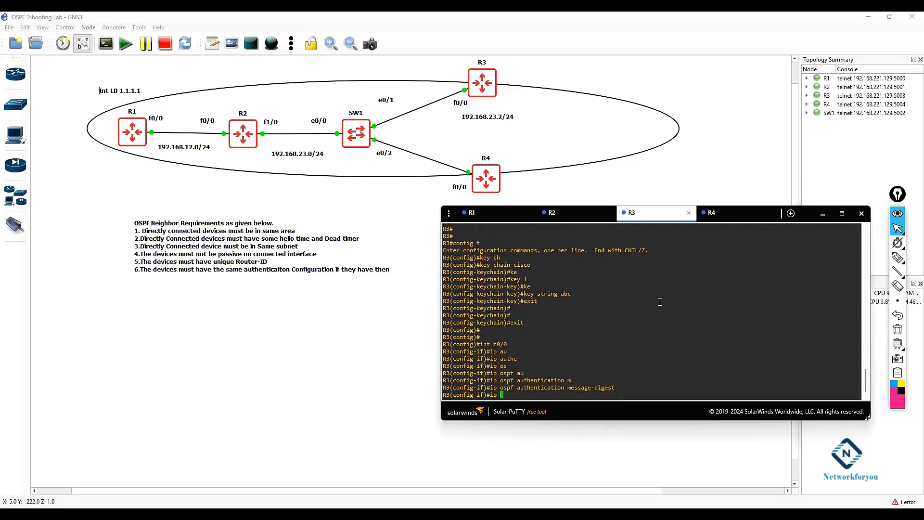
key(Tab)
key(BackSpace)
text(me)
key(Tab)
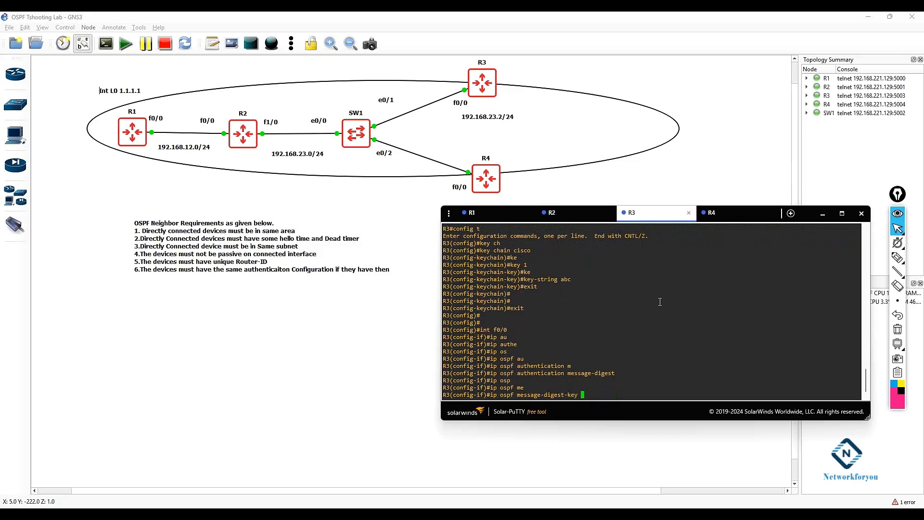
text(1 md)
key(Tab)
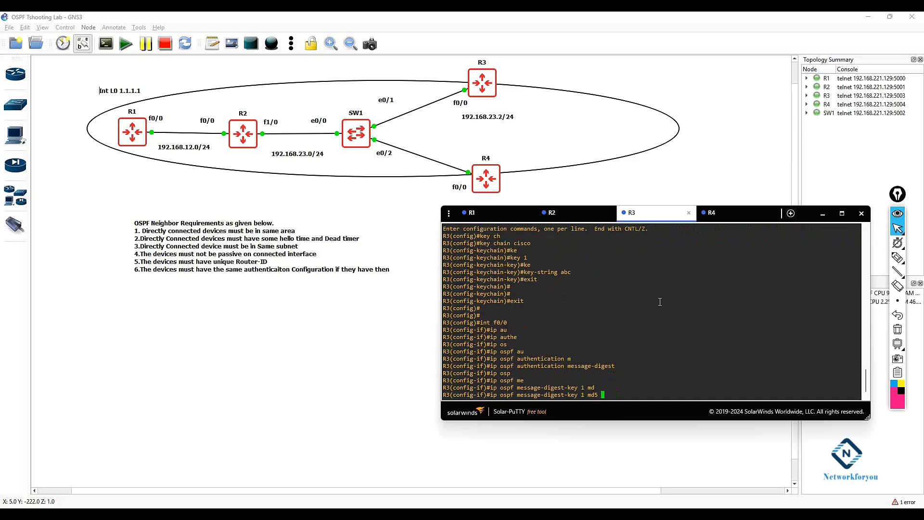
text(abc)
key(Return)
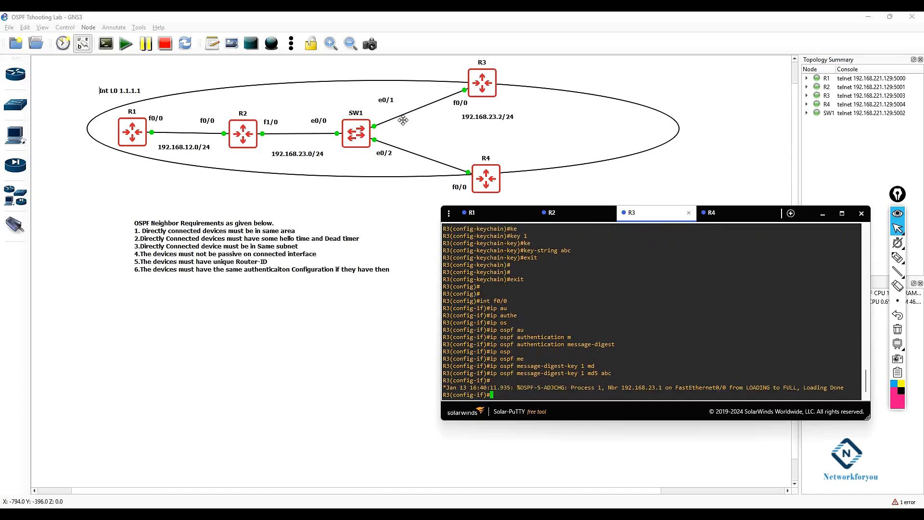
Step: Switch to R4's console and enter global configuration mode
drag(843, 390, 608, 388)
click(718, 213)
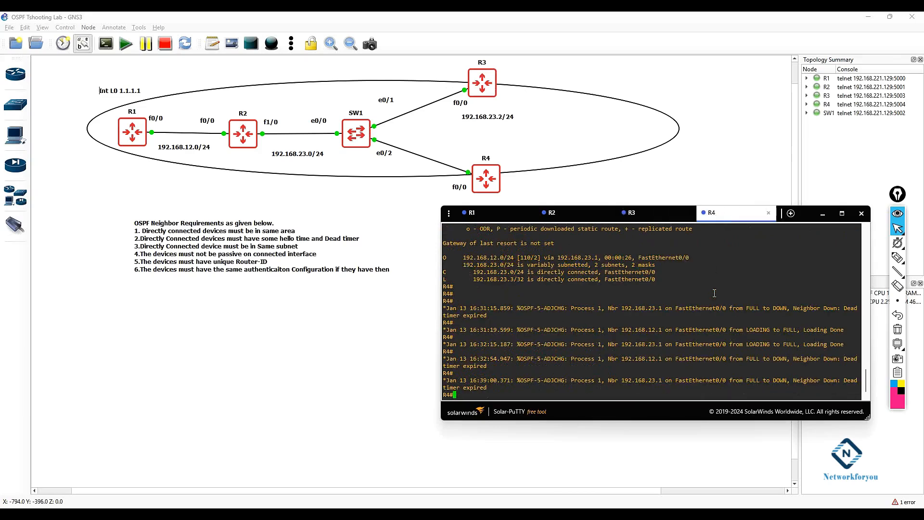
drag(493, 389, 447, 381)
click(494, 396)
text(config t)
key(Return)
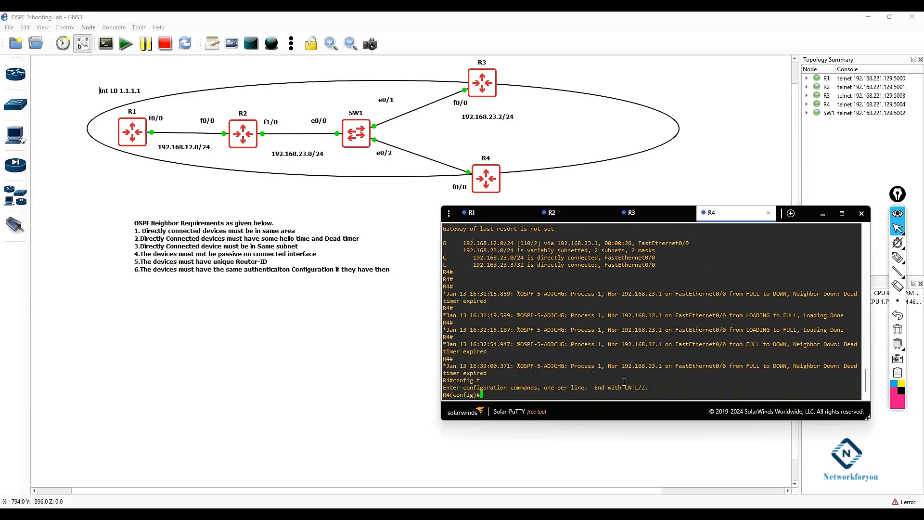
Step: Create key chain cisco on R4 with key 1 and set its key string to the shared authentication key
text(key ch)
key(Tab)
text(cisco)
key(Return)
text(key 1)
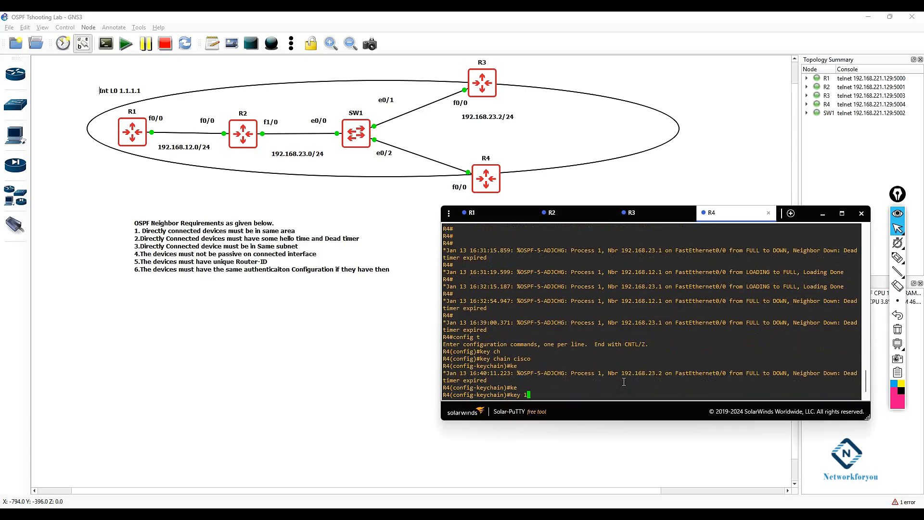
key(Return)
text(ke)
key(Tab)
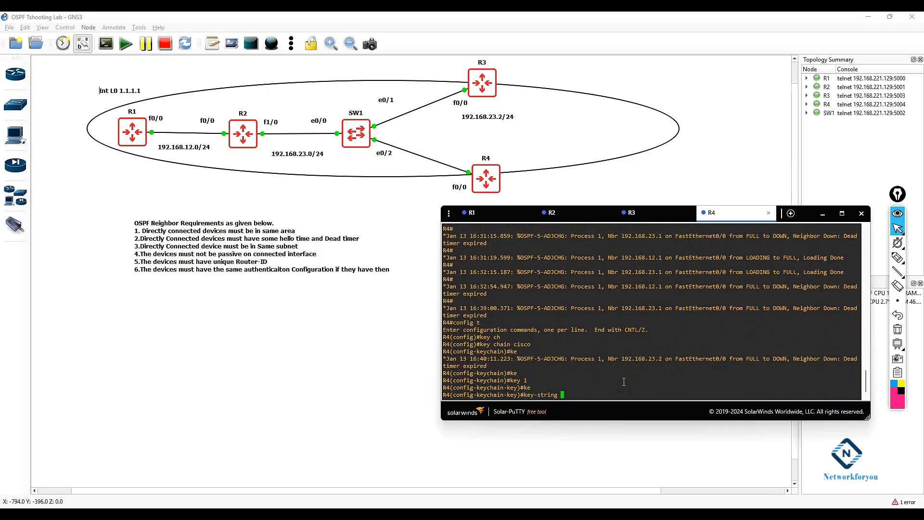
text(abc)
key(Return)
Step: Leave the key chain and enable OSPF message-digest authentication on R4's FastEthernet0/0 interface
text(exit)
key(Return)
key(Return)
key(Return)
text(int )
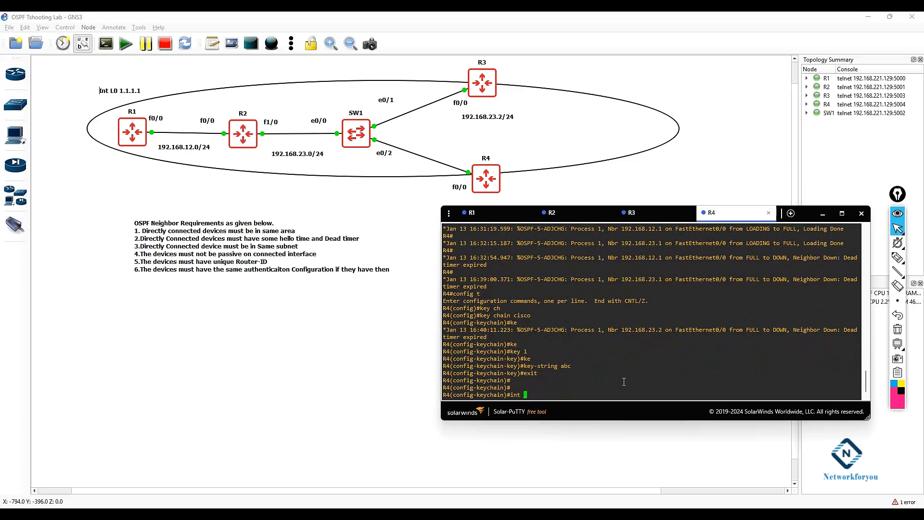
text(f0/0)
key(Return)
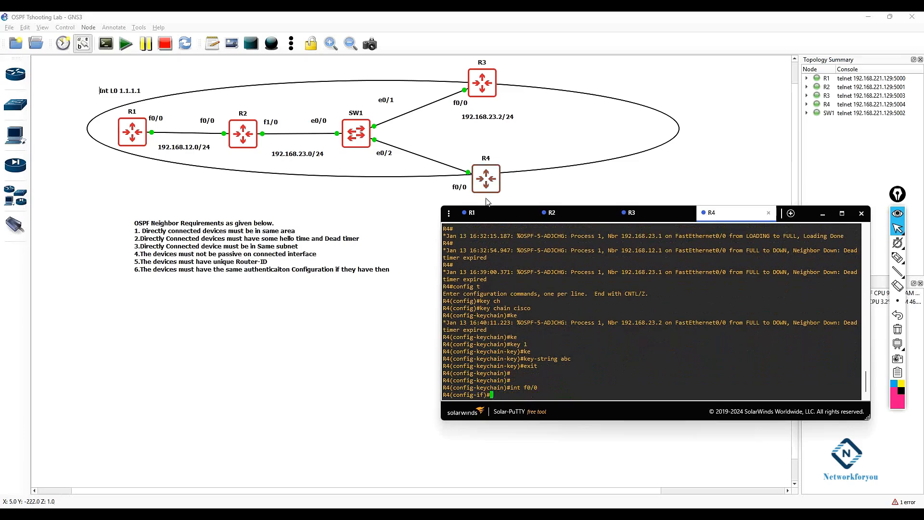
text(ip os)
key(Tab)
text(au)
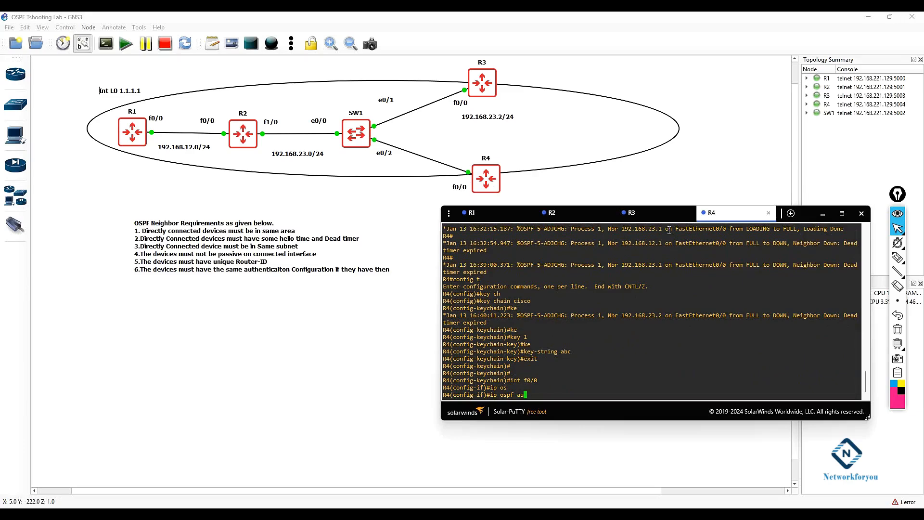
key(Tab)
text(m)
key(Tab)
key(Return)
Step: Configure OSPF message-digest key 1 using MD5 with the authentication key string on R4's FastEthernet0/0, then exit configuration mode
text(ip ops)
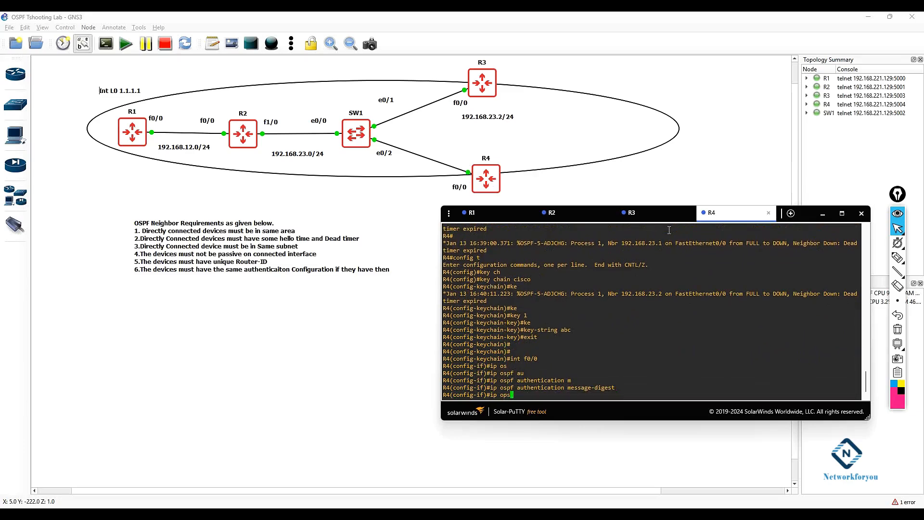
key(BackSpace)
key(BackSpace)
text(spf m)
key(Tab)
text(m)
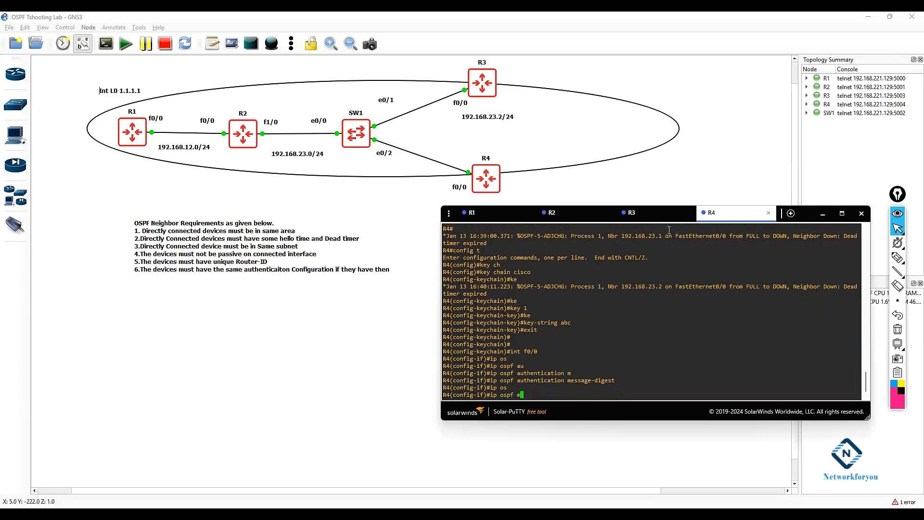
key(Tab)
key(BackSpace)
text(mes)
key(Tab)
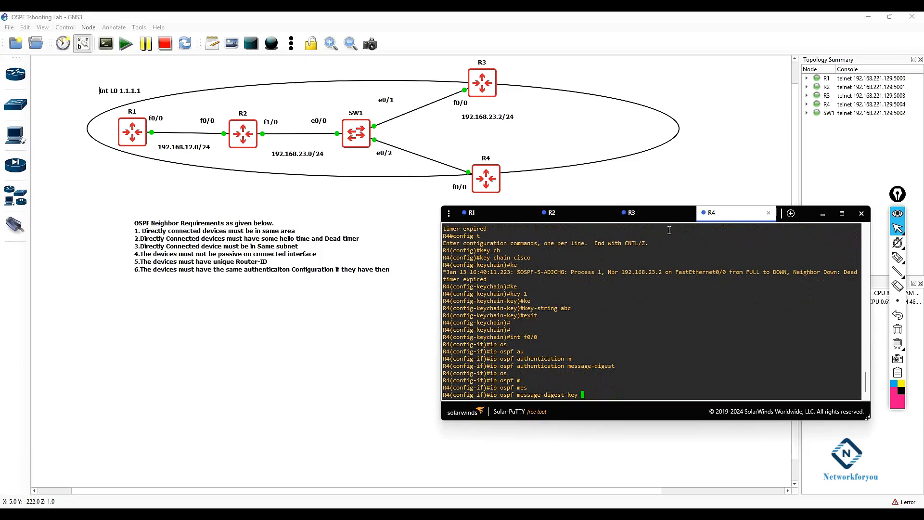
text(1 m)
key(Tab)
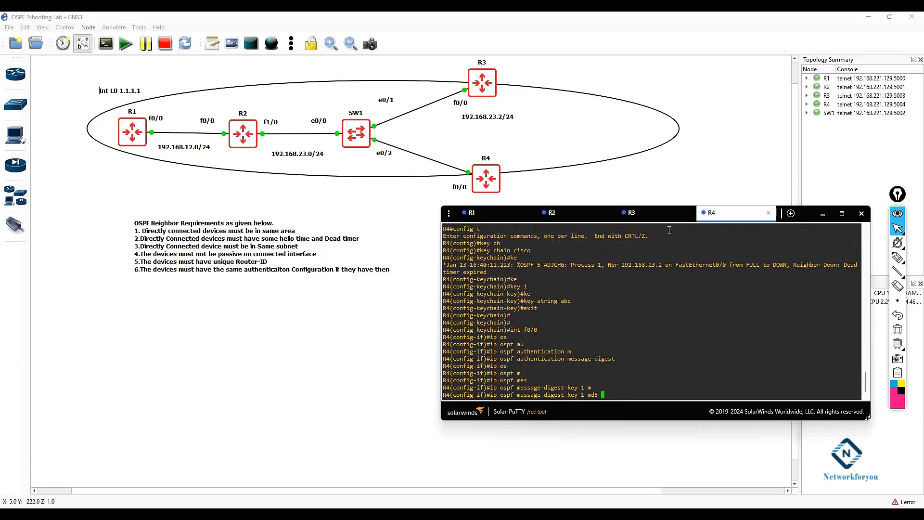
text(abc)
key(Return)
text(exit)
key(Return)
key(Return)
key(Return)
text(exit)
key(Return)
key(Return)
key(Return)
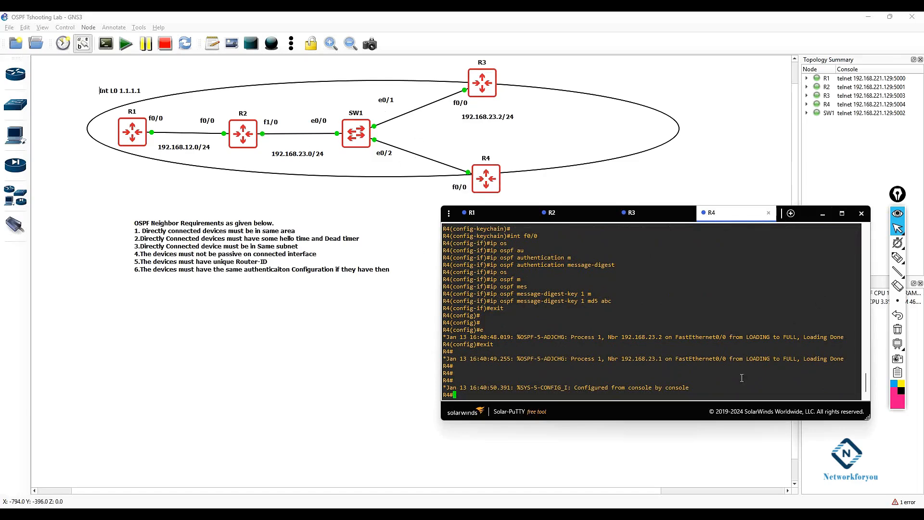
Step: Display R4's IP routing table and examine the OSPF-learned routes
double_click(760, 378)
text(sh)
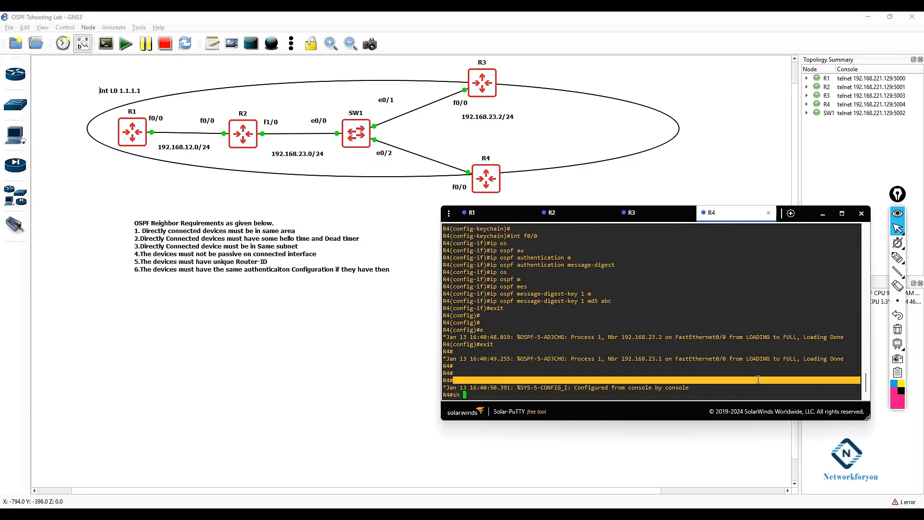
key(Return)
text(i)
key(BackSpace)
text(sh ip route)
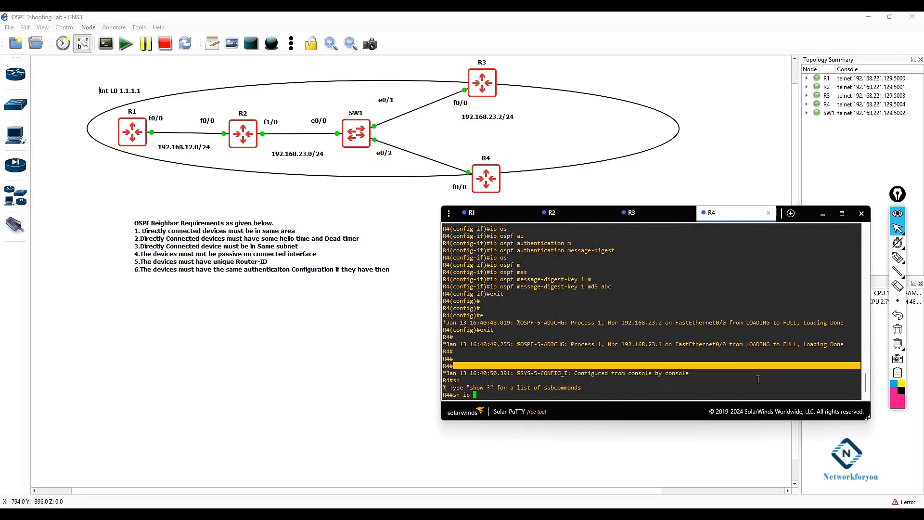
key(Return)
key(Return)
key(Return)
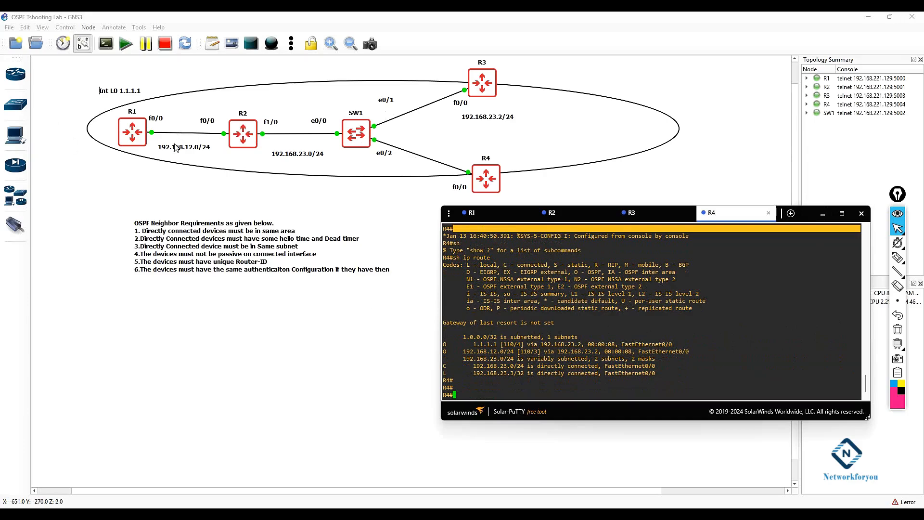
drag(690, 355, 664, 334)
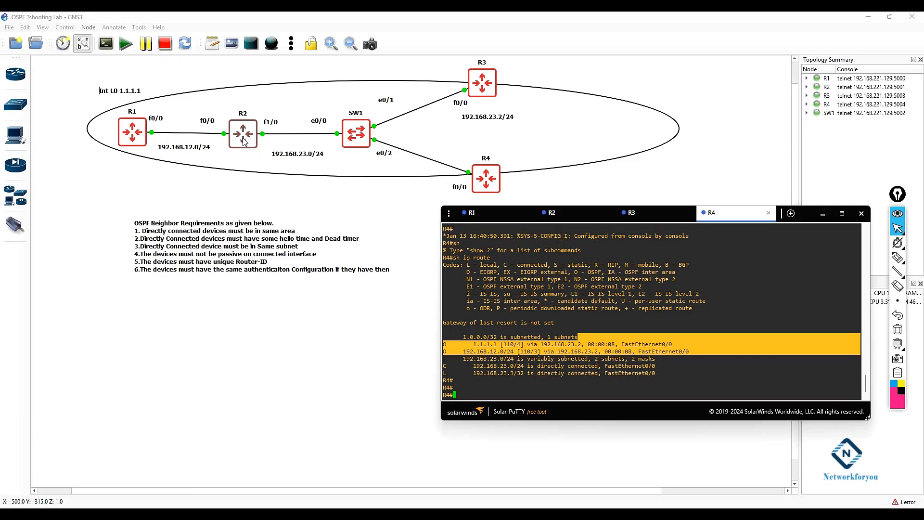
Step: Add requirement 7 to the OSPF requirements note, stating an MTU mismatch leaves neighbors stuck in Exstart, then move the note left
click(321, 265)
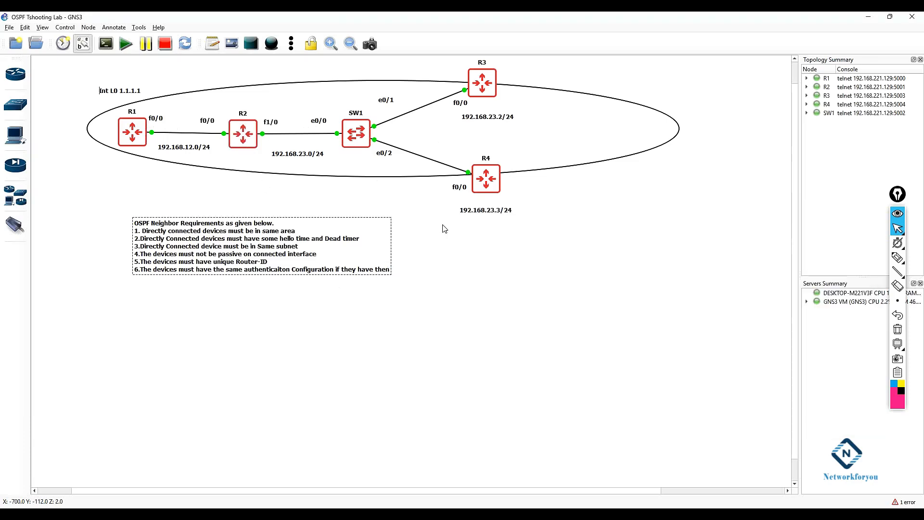
scroll(444, 228, down, 1)
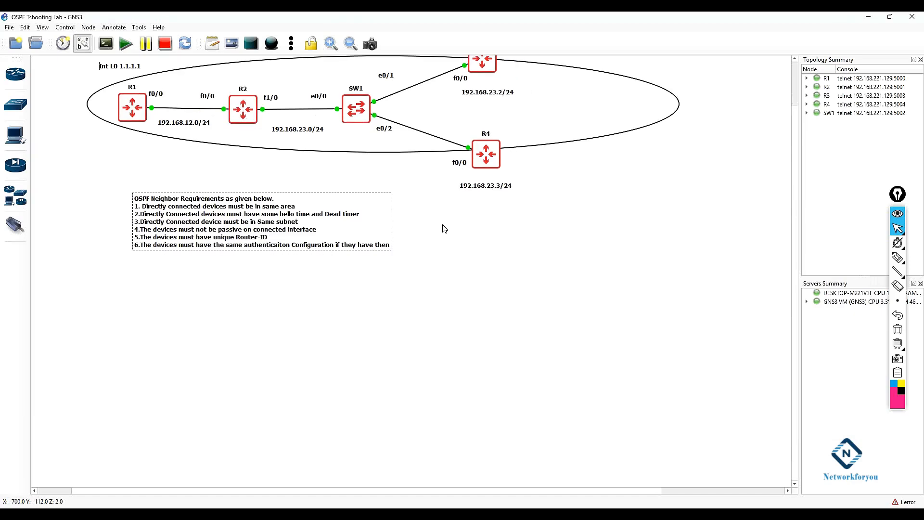
scroll(443, 228, up, 1)
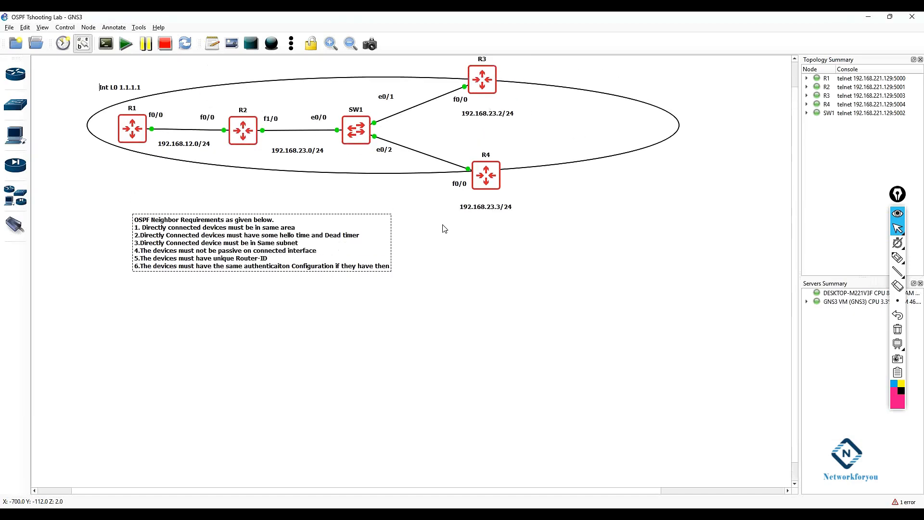
double_click(386, 261)
key(Right)
key(Return)
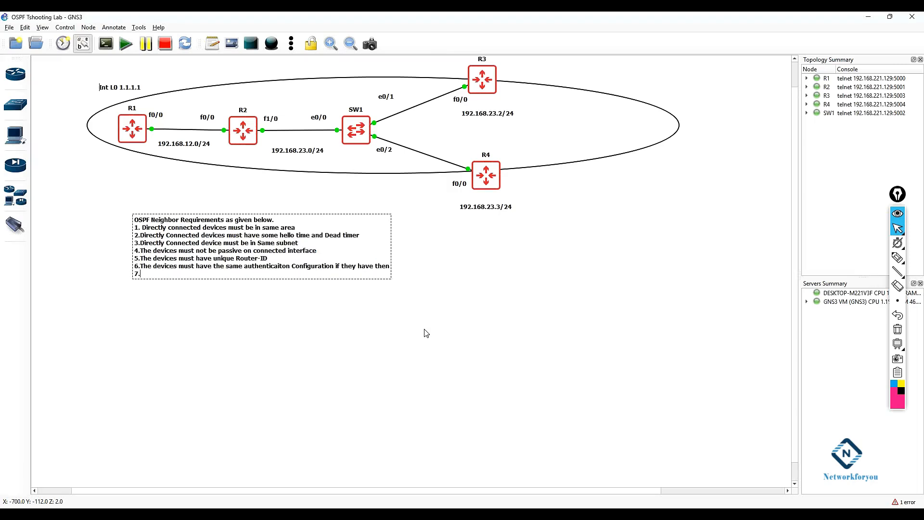
text(7.If MTU mismatch then OSPF neighbo)
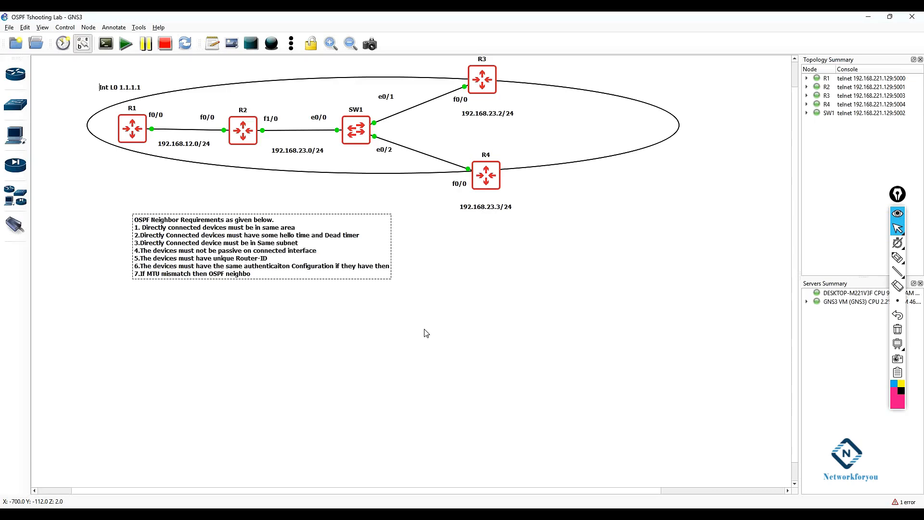
text(rs stuck in Exstart ( MTU must be )
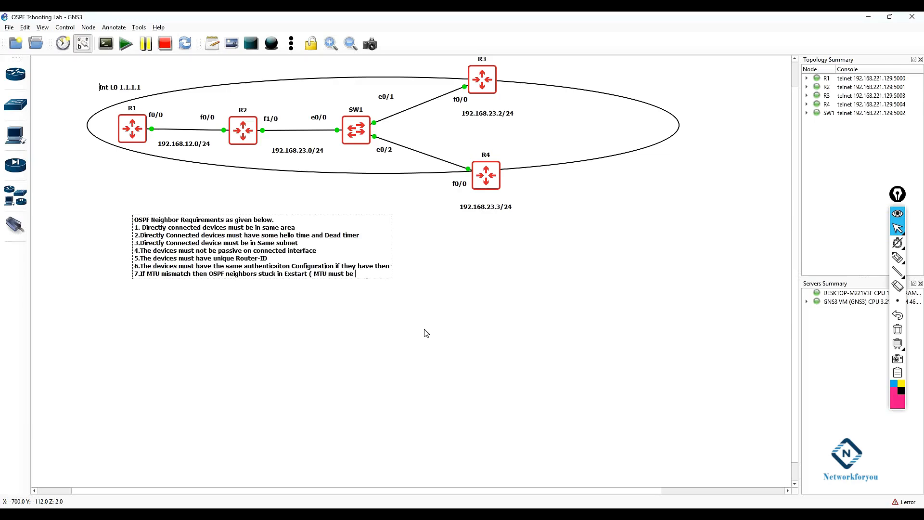
text(same on both ne)
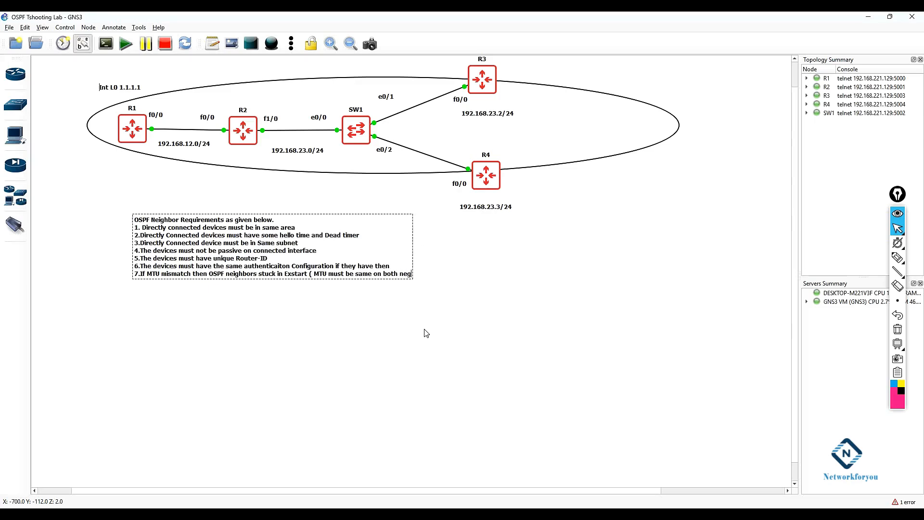
text(ighbors else it wi)
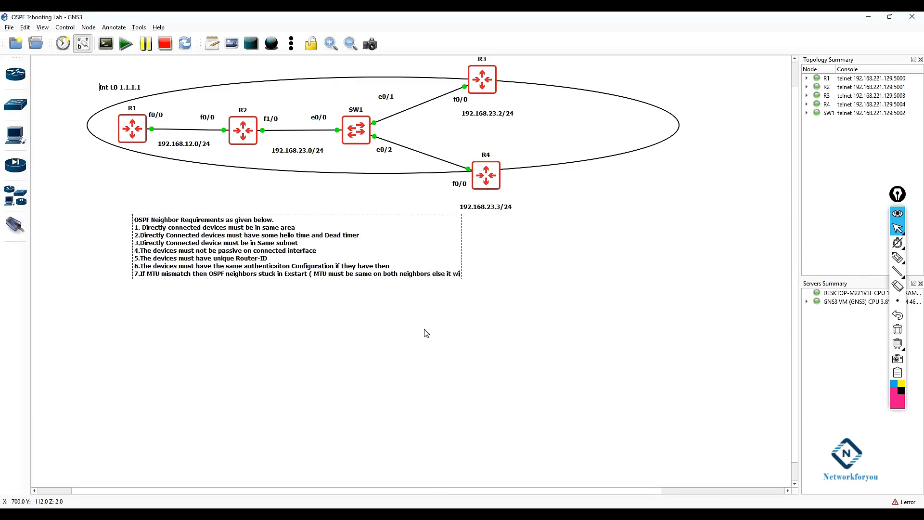
text(ll str)
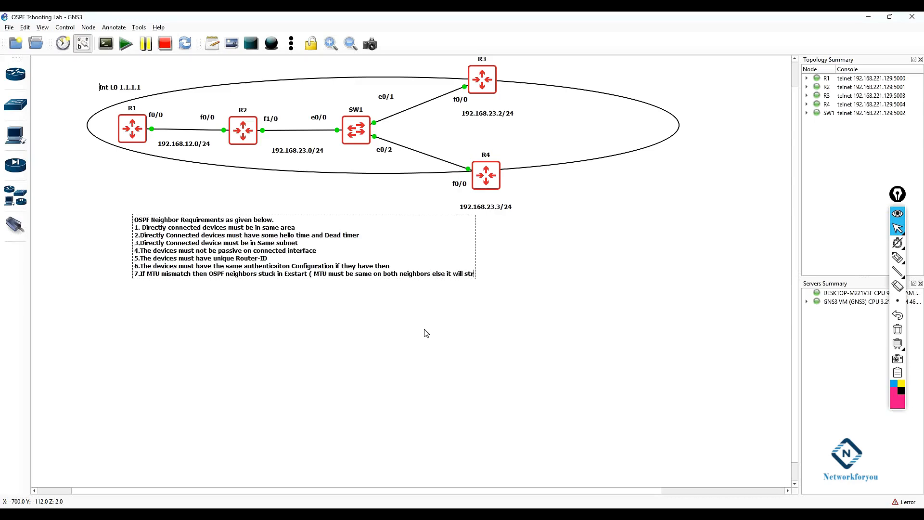
text(uck in)
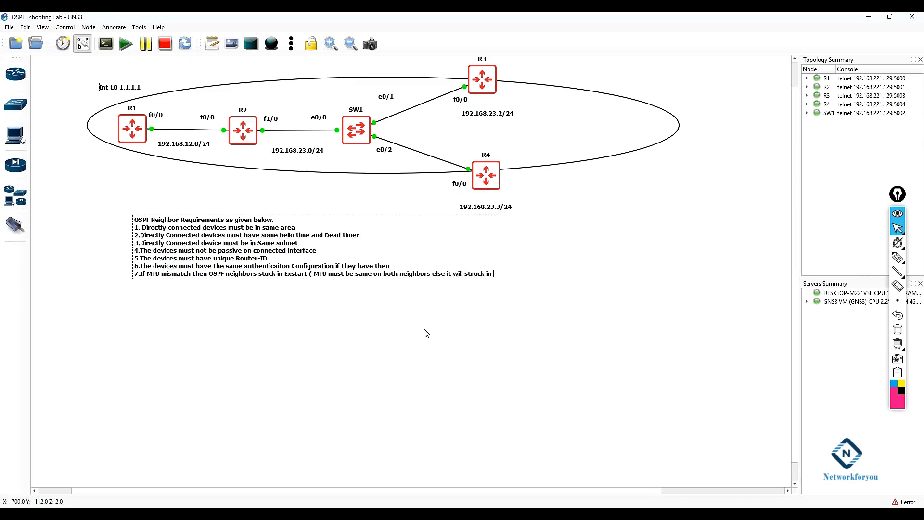
text( exstart).)
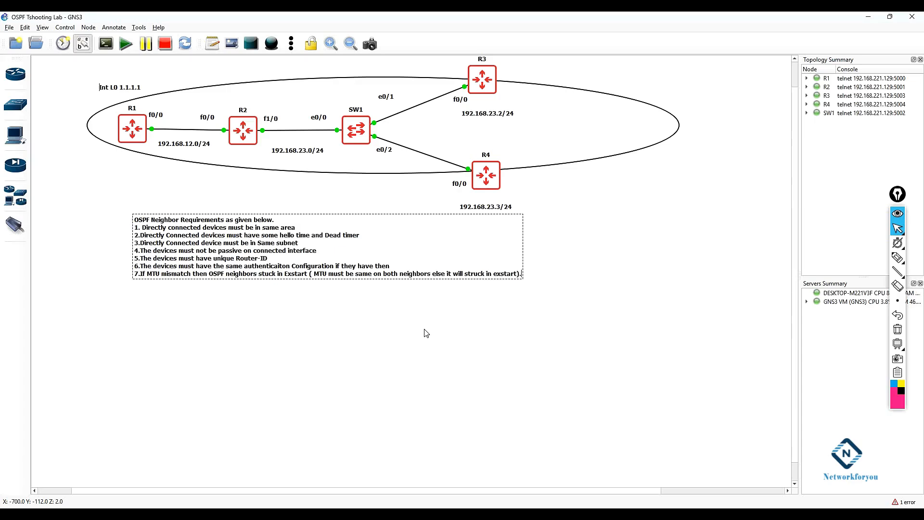
drag(293, 254, 216, 235)
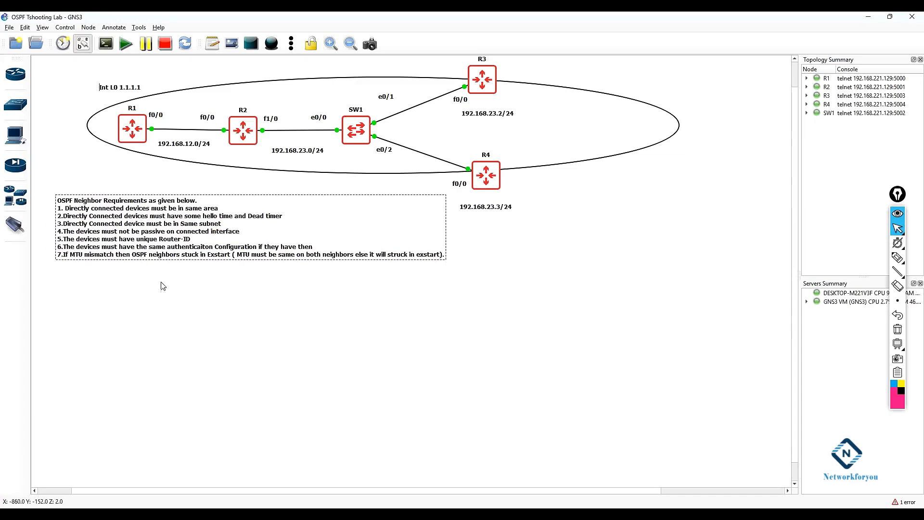
Step: Open R1's console, enter FastEthernet0/0 interface configuration and look up the valid range of the ip mtu command
mouse_move(320, 514)
click(312, 474)
click(472, 212)
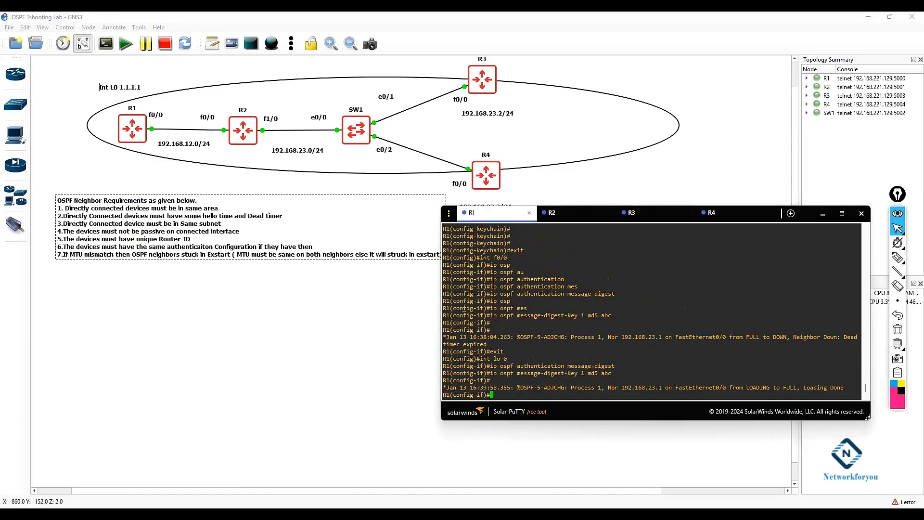
text(exit)
key(Return)
text(int f0/0)
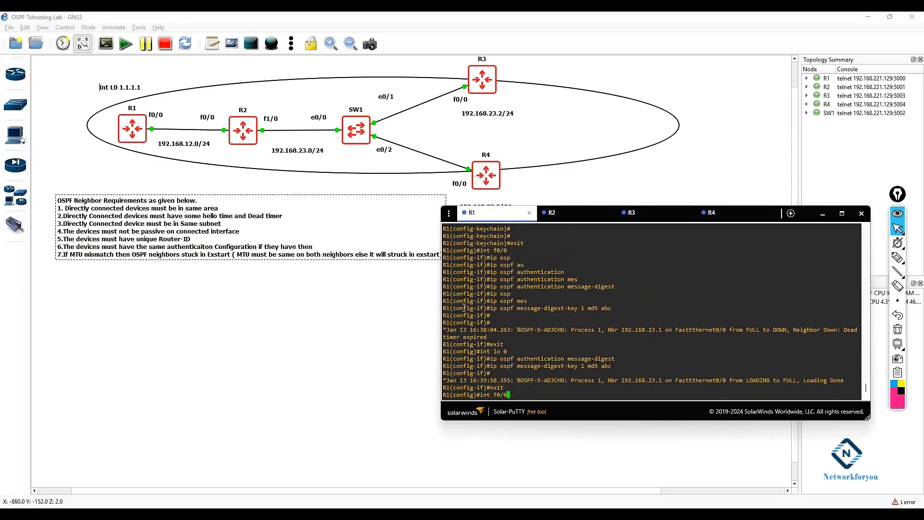
key(Return)
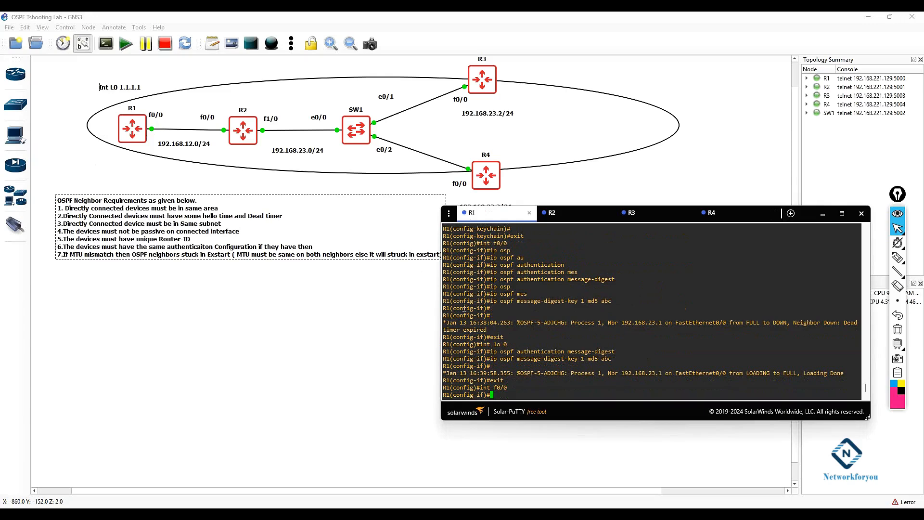
text(mts)
key(Tab)
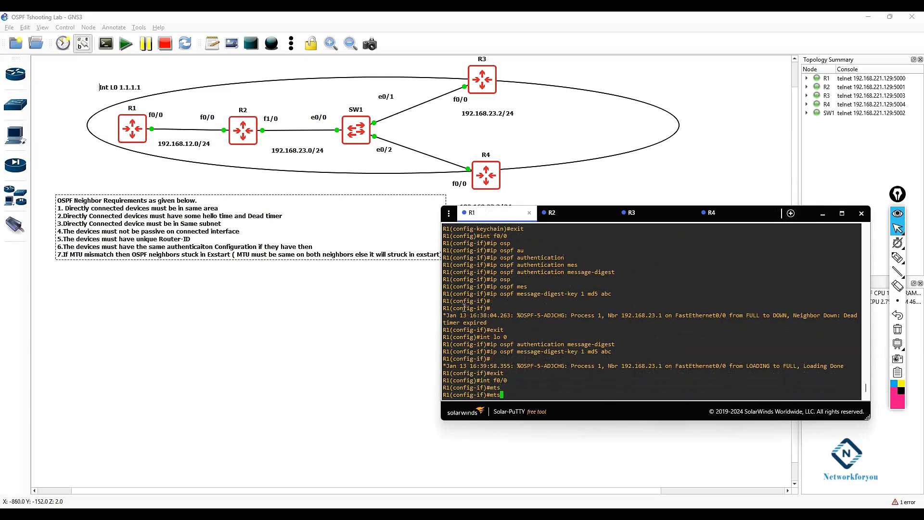
key(BackSpace)
text(u)
key(Tab)
key(Tab)
key(BackSpace)
key(BackSpace)
key(BackSpace)
key(BackSpace)
text(ip mtu)
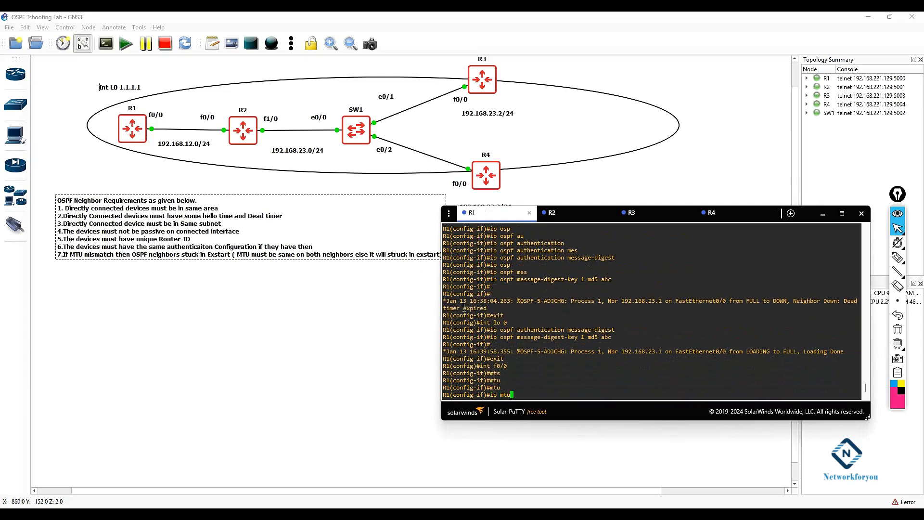
key(Tab)
text(?)
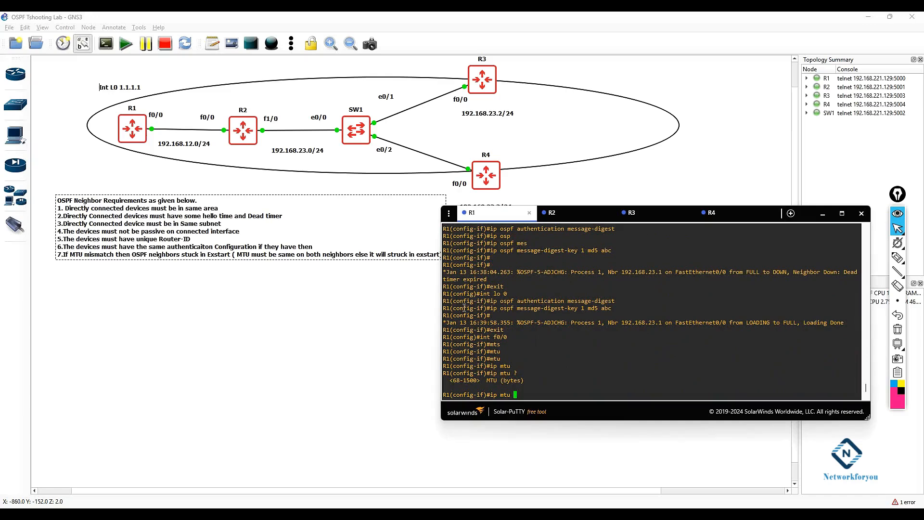
Step: Display R1's FastEthernet0/0 interface details and examine its MTU setting
key(BackSpace)
key(BackSpace)
key(BackSpace)
key(BackSpace)
key(BackSpace)
key(BackSpace)
key(BackSpace)
text(do sh ip int f0/0)
key(Return)
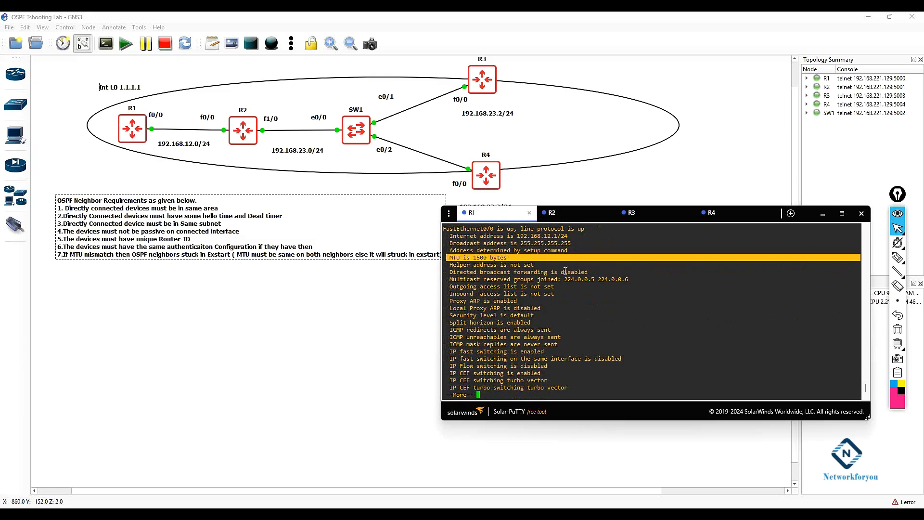
key(space)
key(Return)
key(Return)
key(Return)
key(Return)
key(Return)
key(Return)
key(Return)
key(Return)
key(Return)
key(Return)
key(Return)
key(Return)
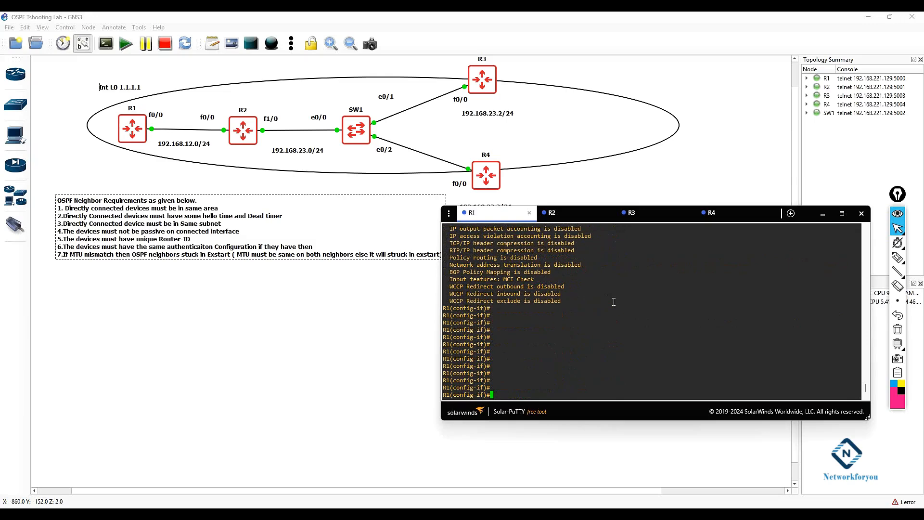
Step: Set R1's FastEthernet0/0 IP MTU to 1400
text(ip mtu 1400)
key(Return)
Step: Exit configuration mode and display R1's FastEthernet0/0 interface details to check the MTU
text(exit)
key(Return)
key(Return)
key(Return)
text(exit)
key(Return)
key(Return)
key(Return)
text(sh ip )
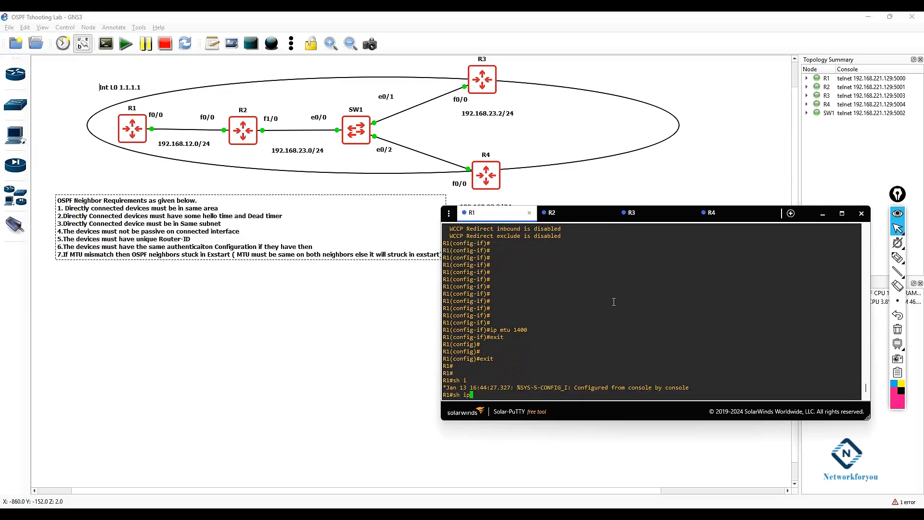
text(int f0/0)
key(Return)
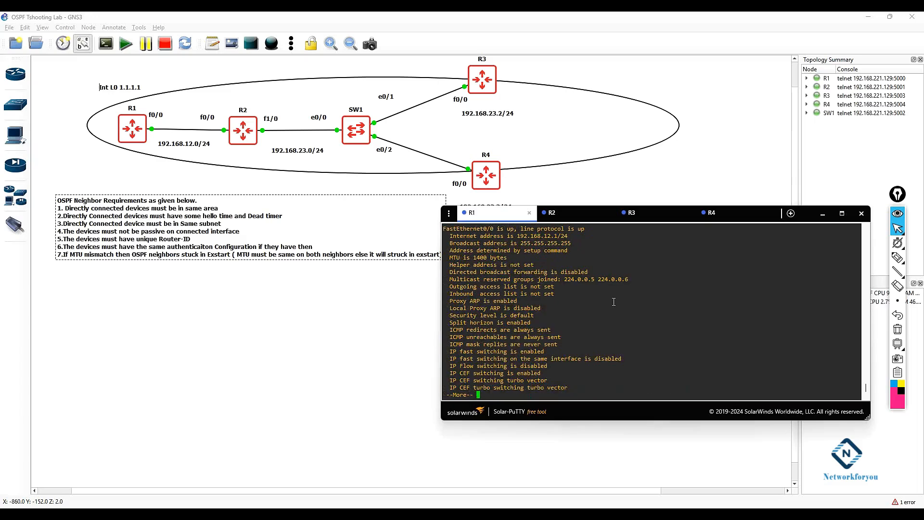
drag(509, 260, 422, 258)
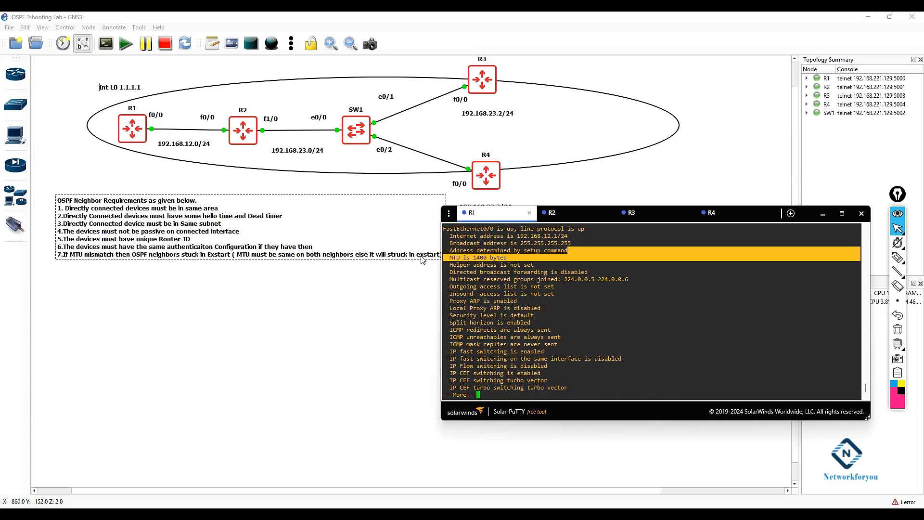
Step: Switch to R2, leave configuration mode and display its FastEthernet0/0 interface details to compare the MTU
click(571, 213)
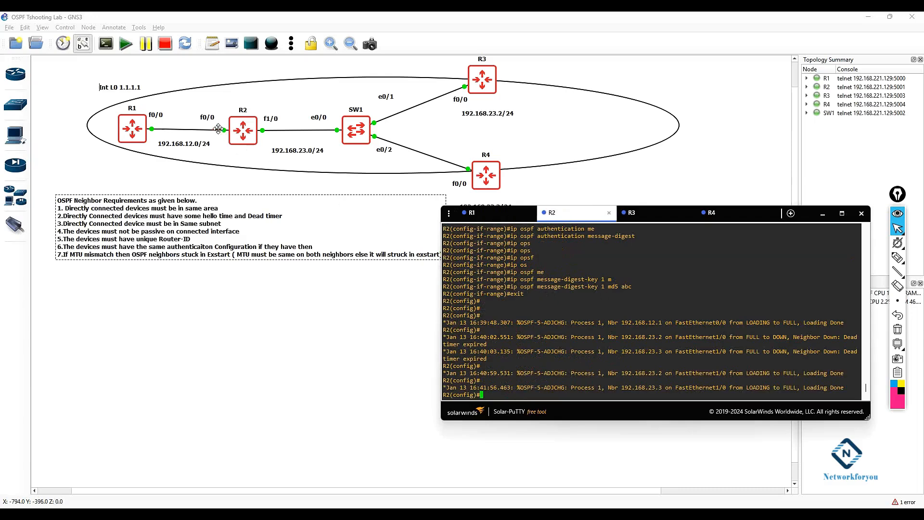
text(exit)
key(Return)
key(Return)
text(i)
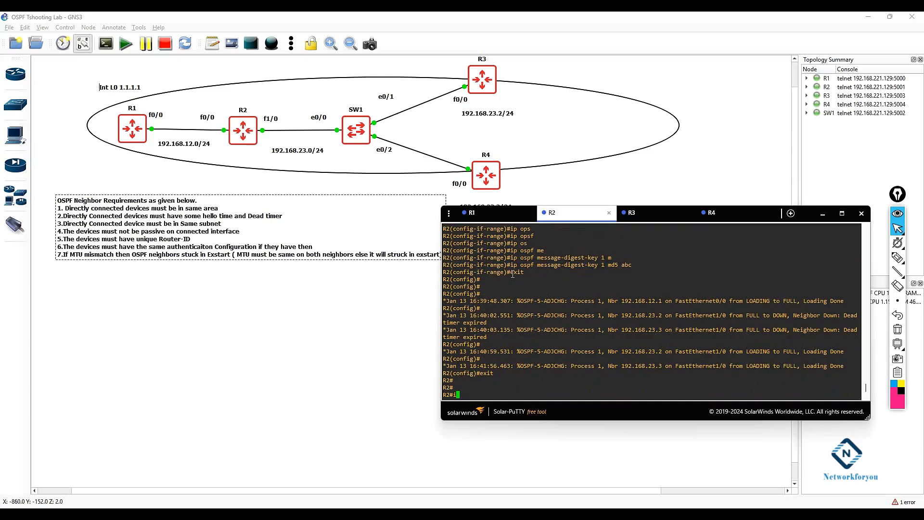
key(BackSpace)
text(sh ip int )
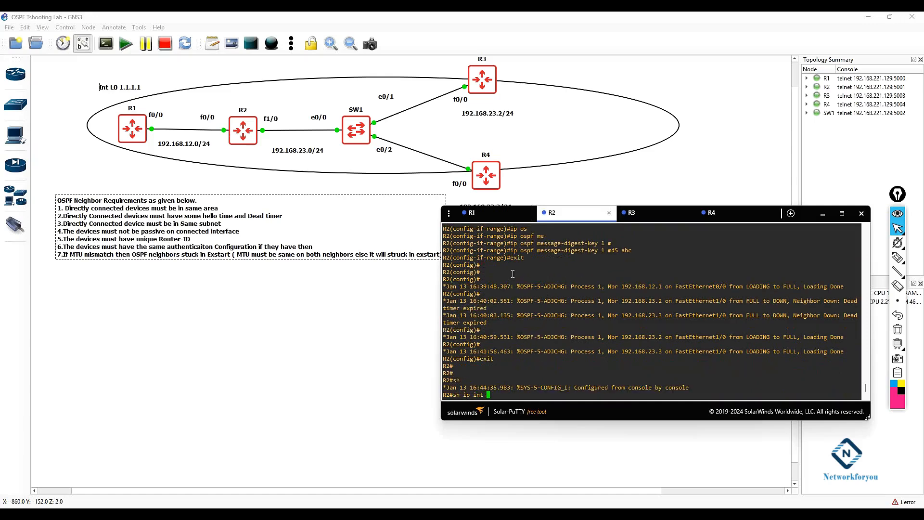
text(f0/0)
key(Return)
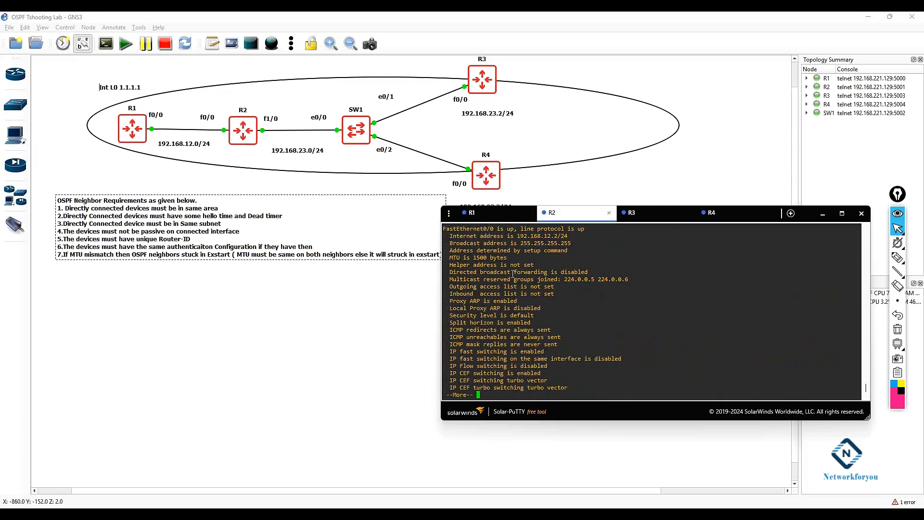
drag(506, 258, 451, 257)
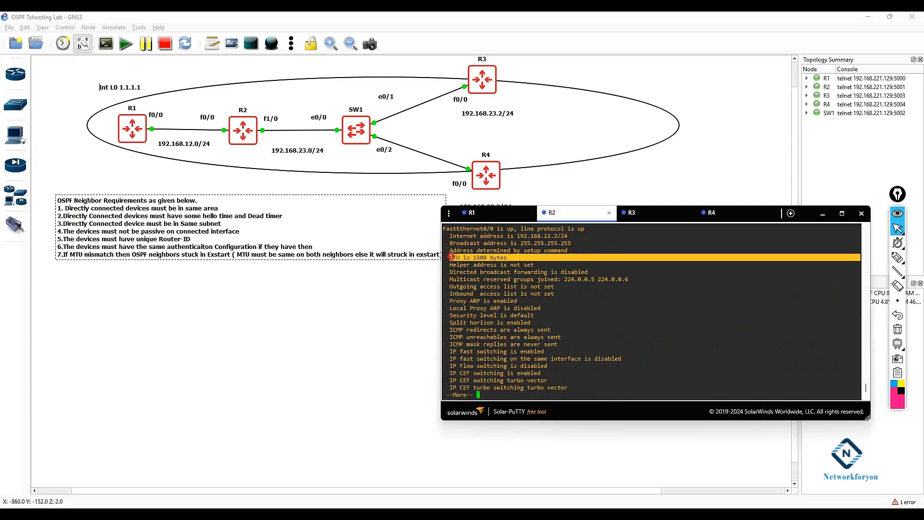
Step: Return to R1 and display its OSPF neighbor table
click(472, 213)
key(Return)
key(Return)
key(Return)
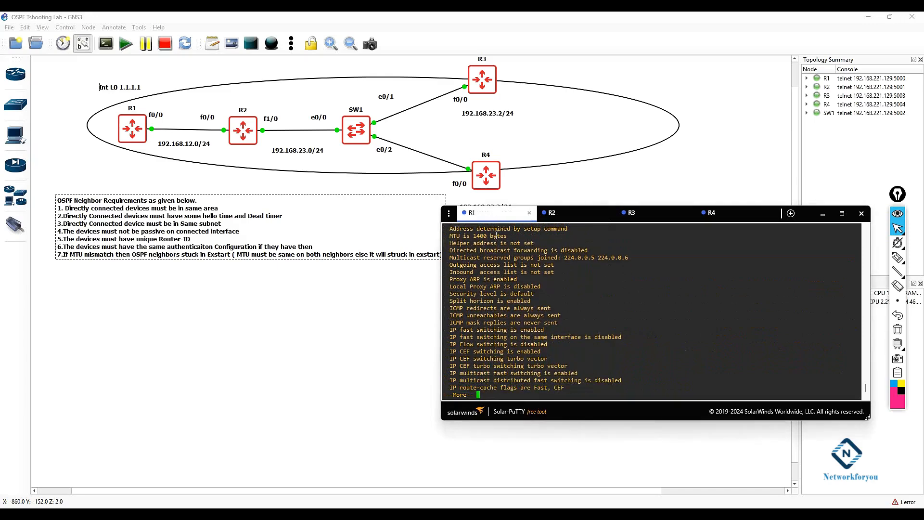
click(562, 220)
click(490, 219)
key(Return)
key(Return)
key(Return)
text(sh ip osp)
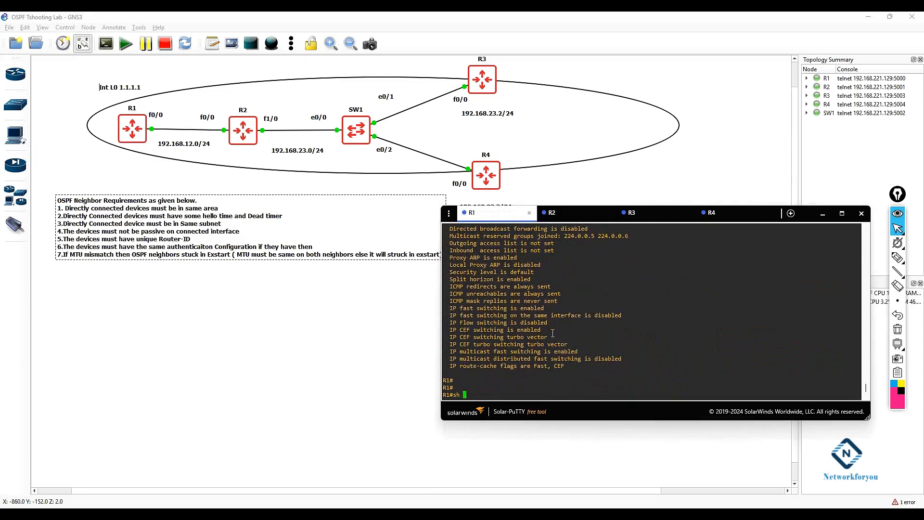
key(Tab)
text(ne)
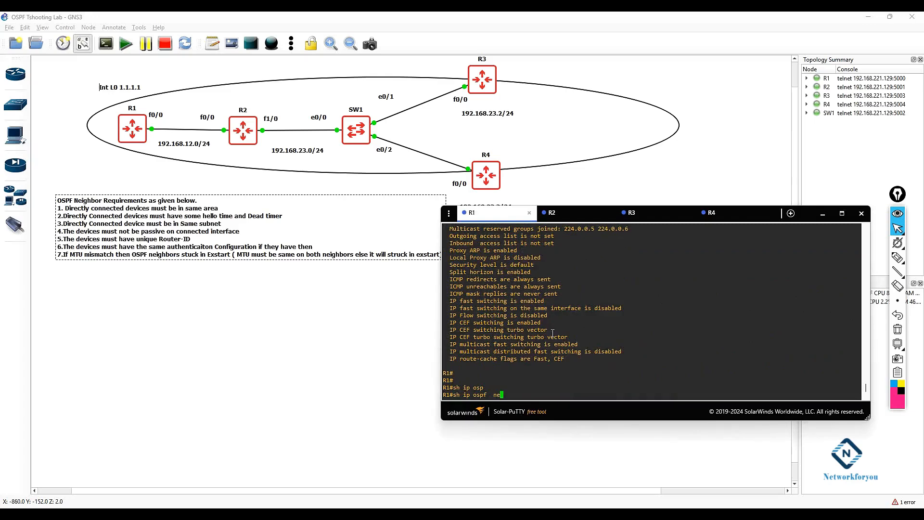
key(Tab)
key(Return)
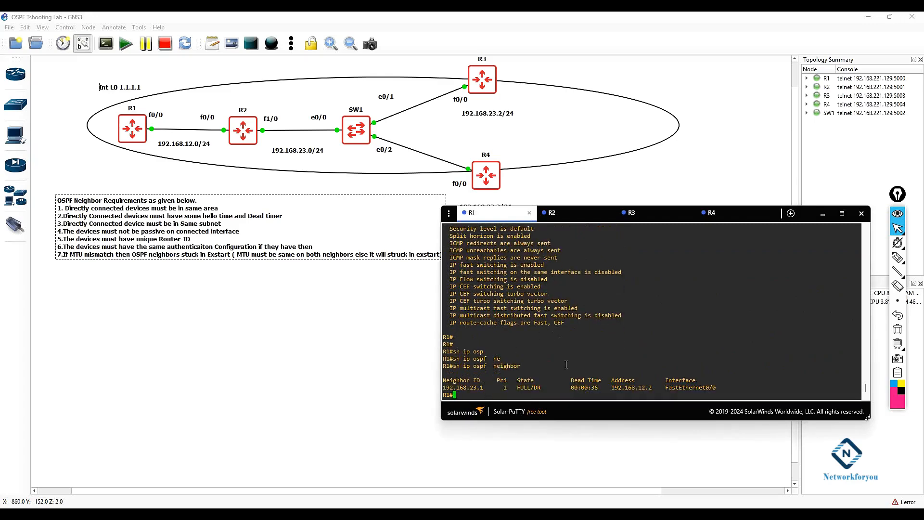
Step: Reset all OSPF processes on R1, confirming with yes
double_click(518, 388)
click(598, 357)
text(cle)
key(Tab)
text(ip osp)
key(Tab)
text(pro)
key(Tab)
key(Return)
text(ye)
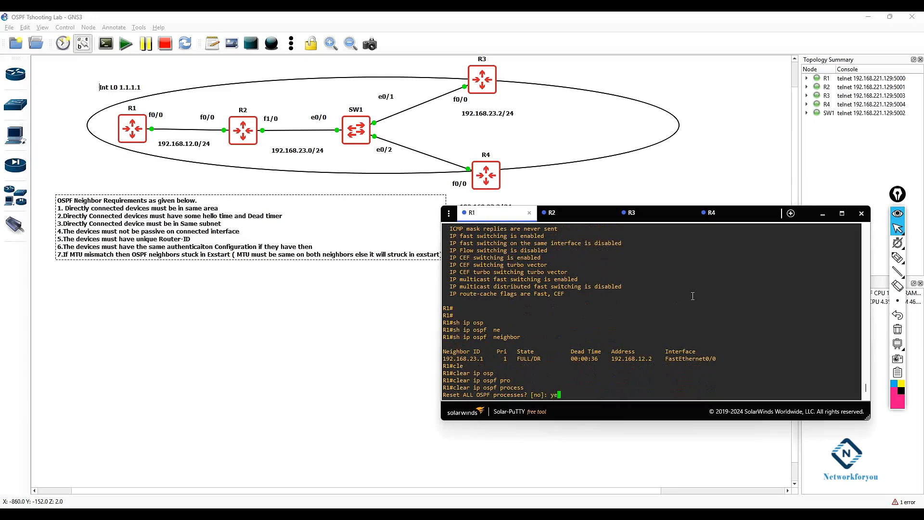
text(s)
key(Return)
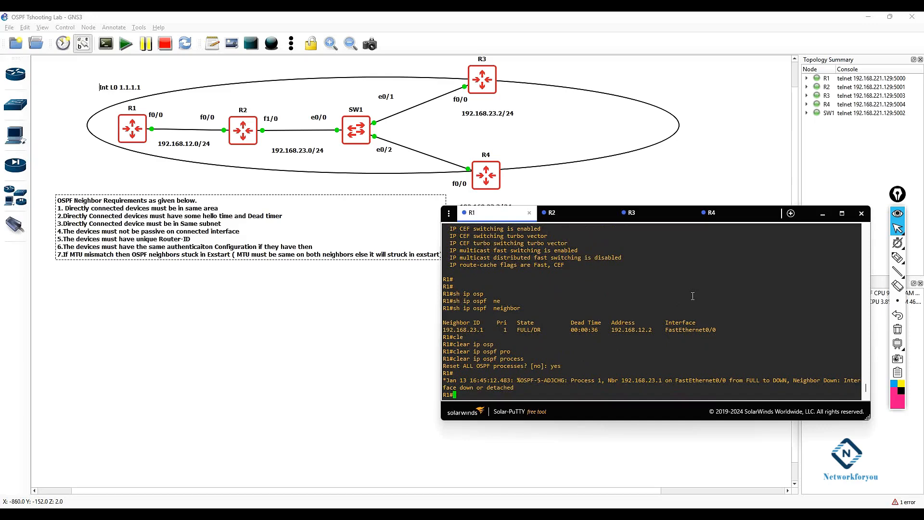
Step: Display R1's OSPF neighbor table after the process reset
key(Return)
key(Return)
text(sh ip )
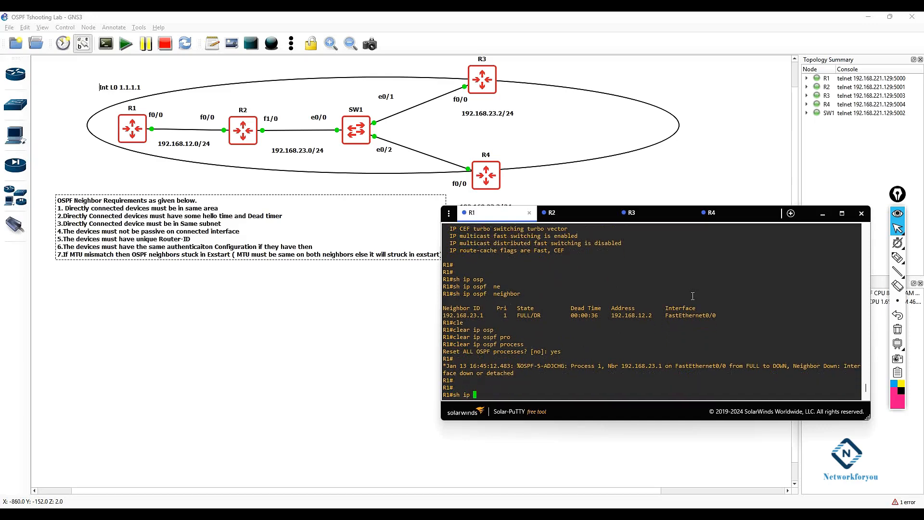
text(osp)
key(Tab)
text(ne)
key(Tab)
key(Return)
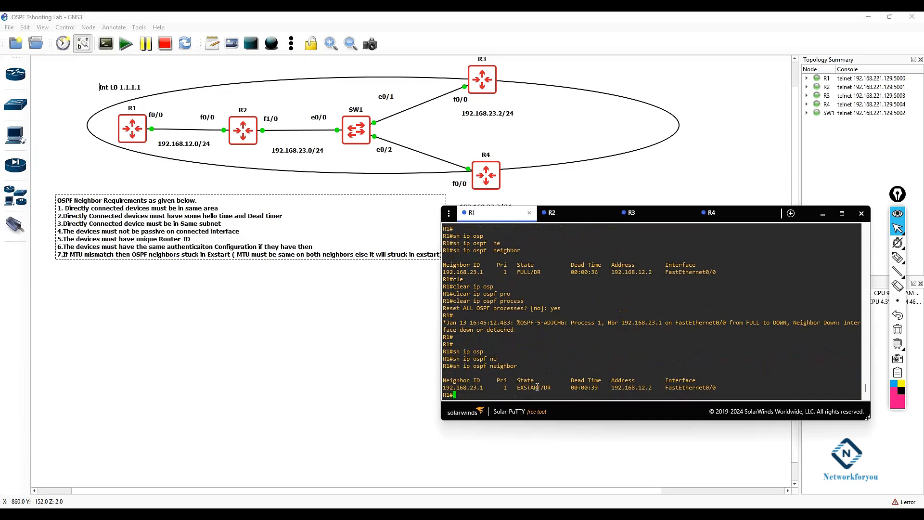
Step: Repeat R1's OSPF neighbor display several times to monitor the adjacency state
scroll(606, 321, up, 15)
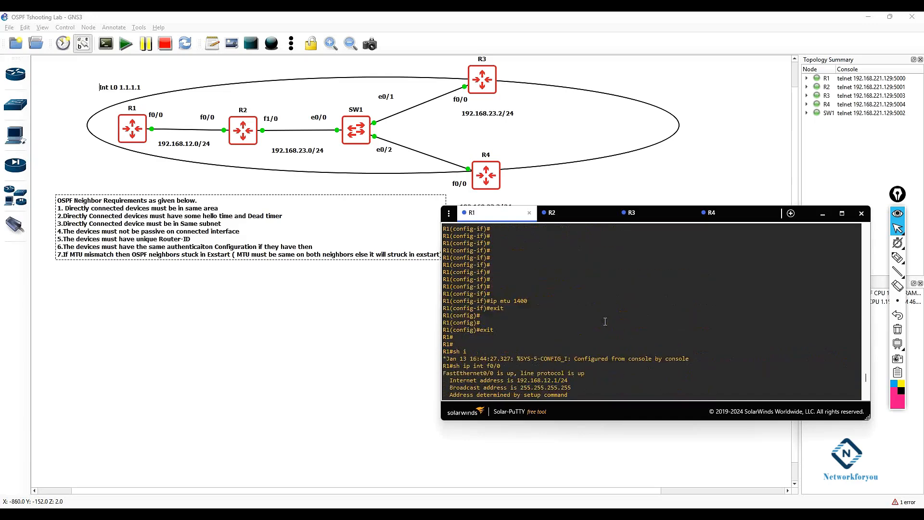
scroll(605, 321, down, 15)
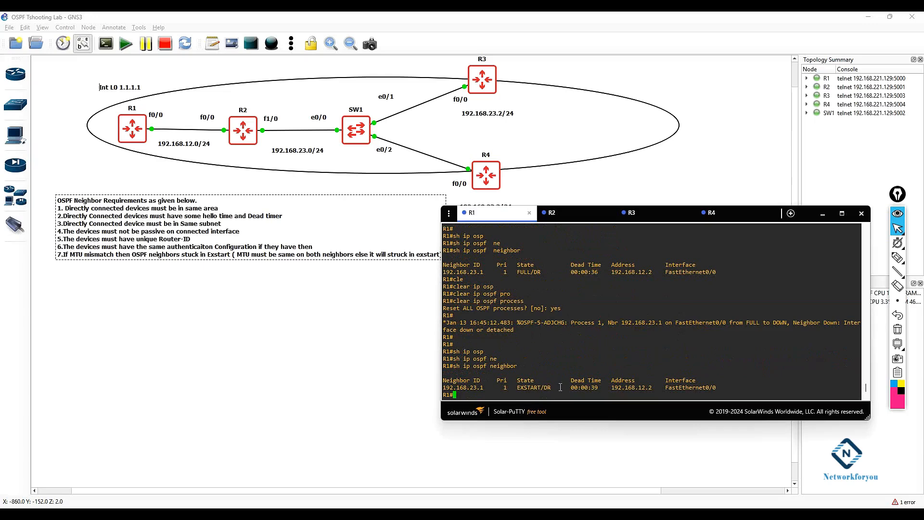
drag(543, 387, 510, 384)
key(Up)
key(Return)
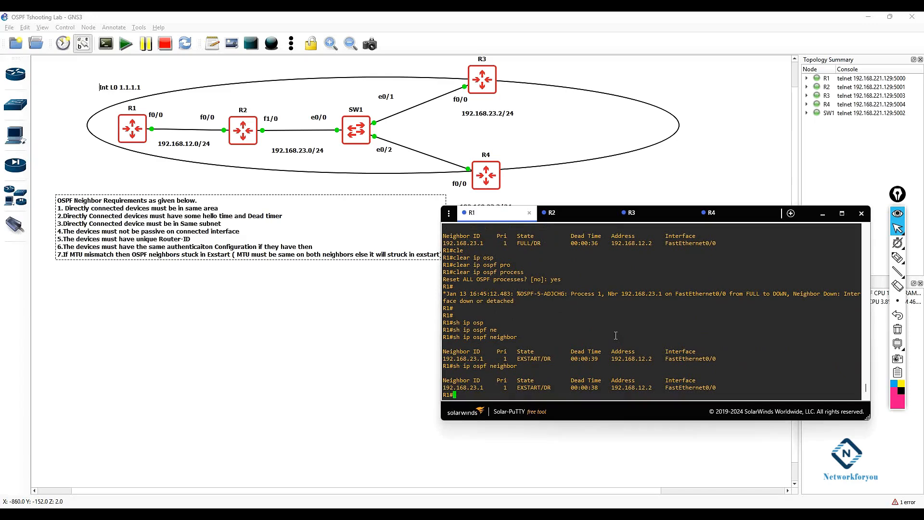
drag(525, 273, 453, 273)
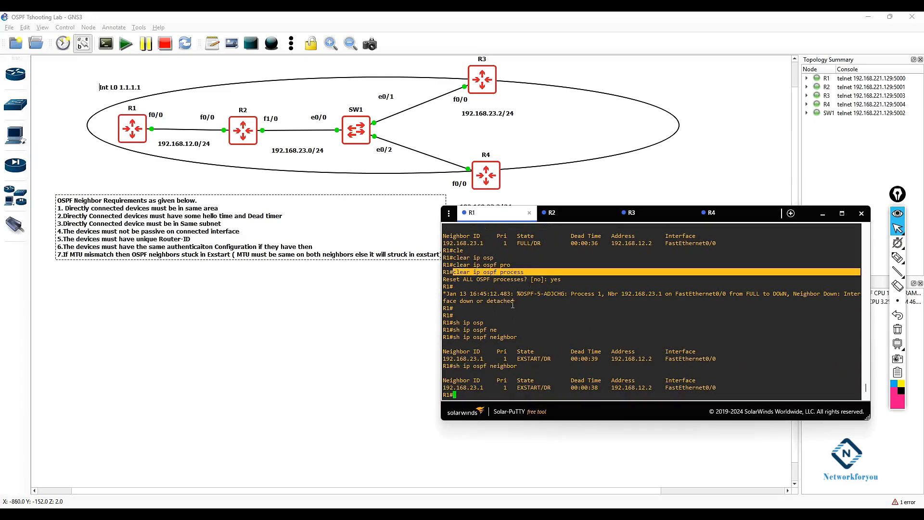
click(540, 358)
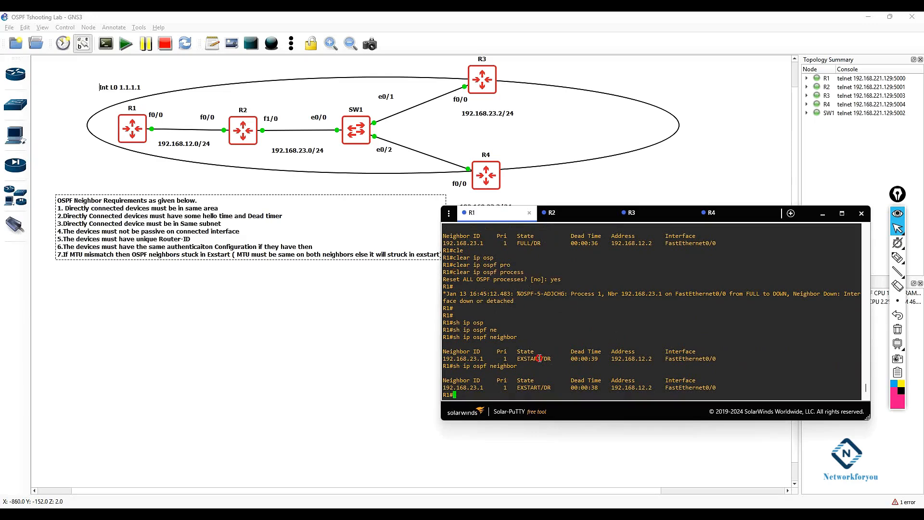
key(Up)
key(Return)
key(Return)
key(Return)
key(Up)
key(Return)
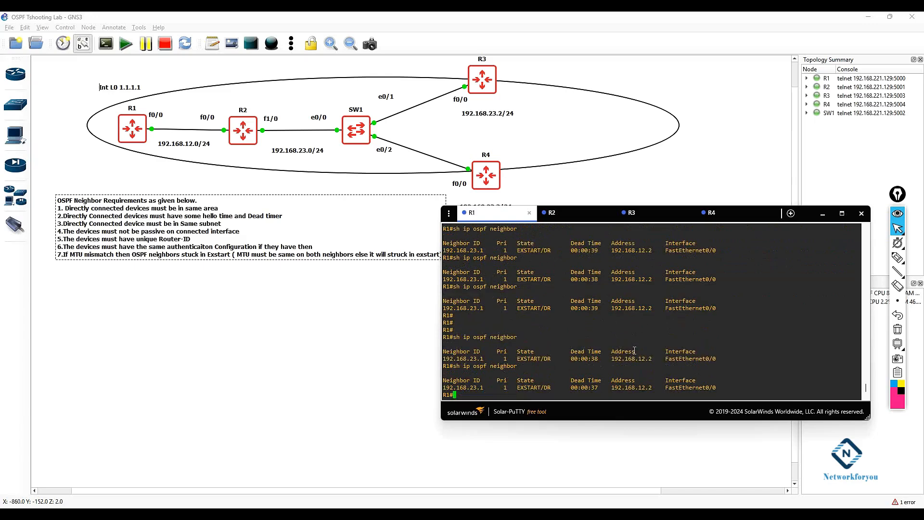
key(Up)
key(Return)
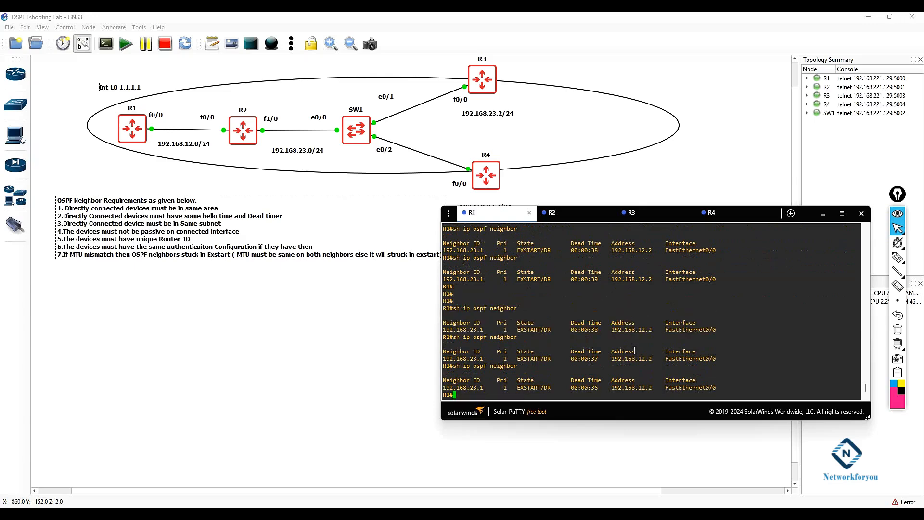
Step: Switch to R2 and display its OSPF neighbor table
drag(515, 388, 541, 387)
click(553, 213)
key(Return)
key(Return)
key(Return)
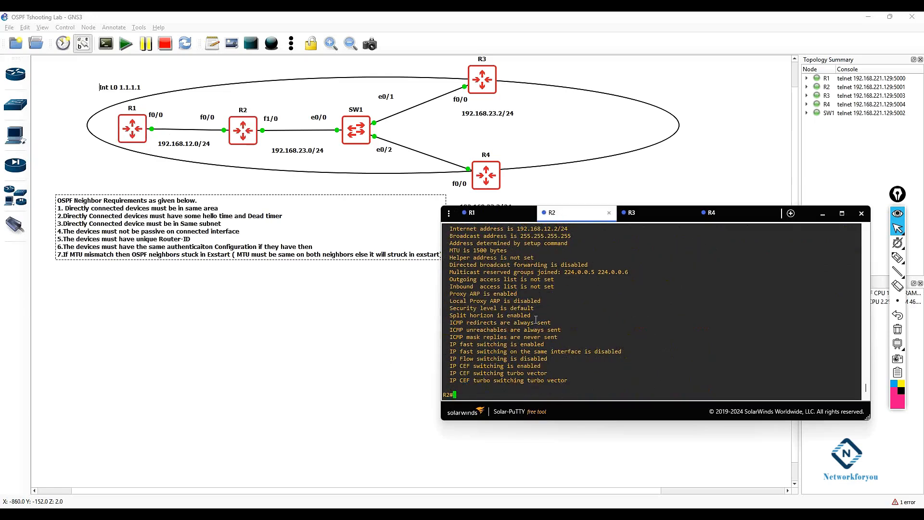
text(sh ip )
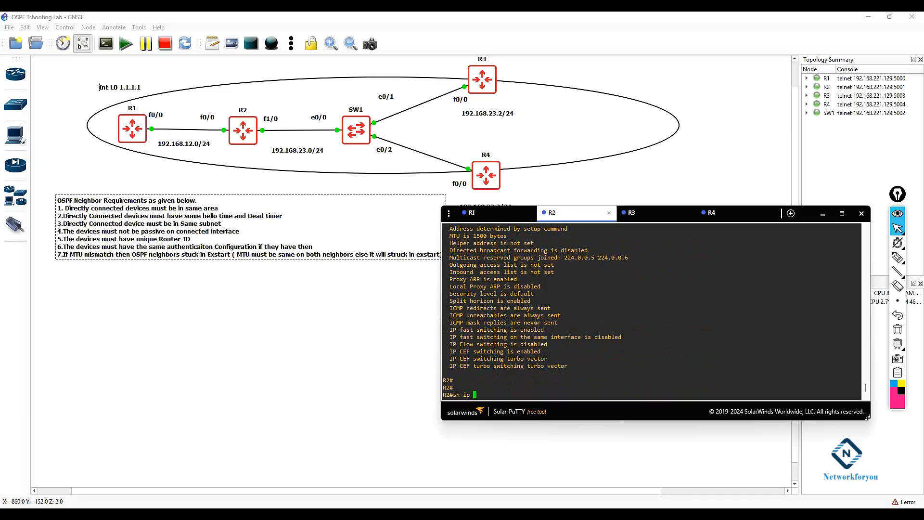
text(osp)
key(Tab)
text(ne)
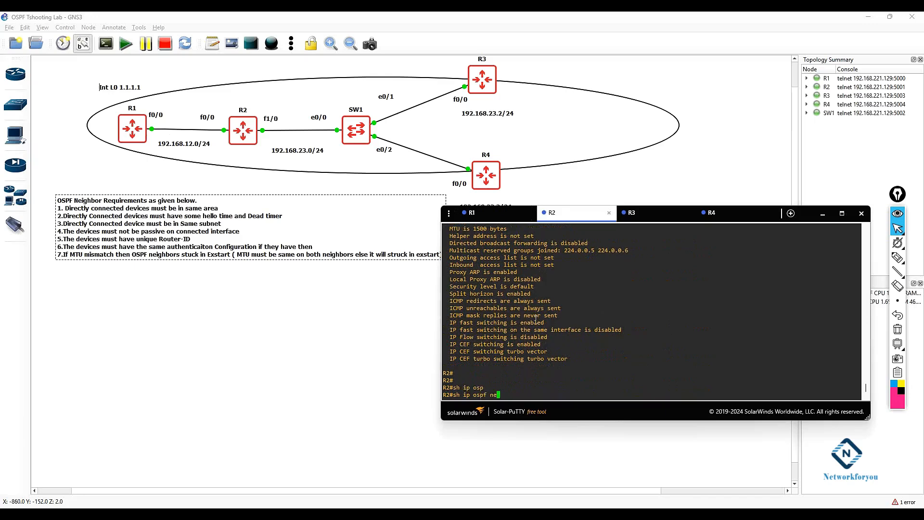
key(Tab)
key(Return)
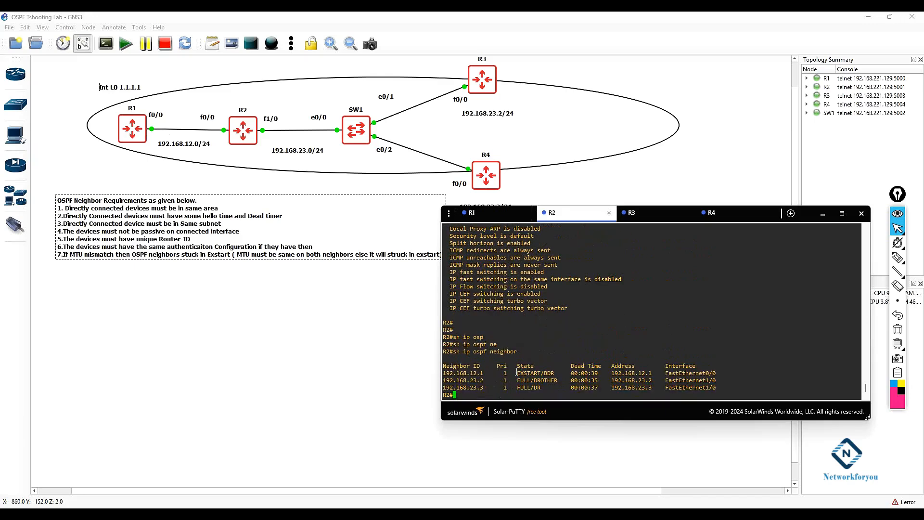
Step: Return to R1 and display its OSPF neighbor table again
drag(486, 373, 440, 368)
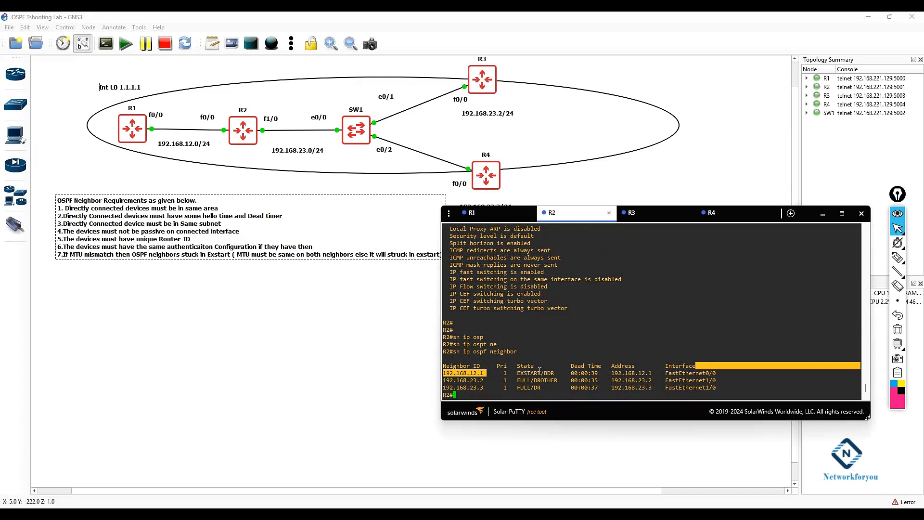
drag(544, 373, 518, 372)
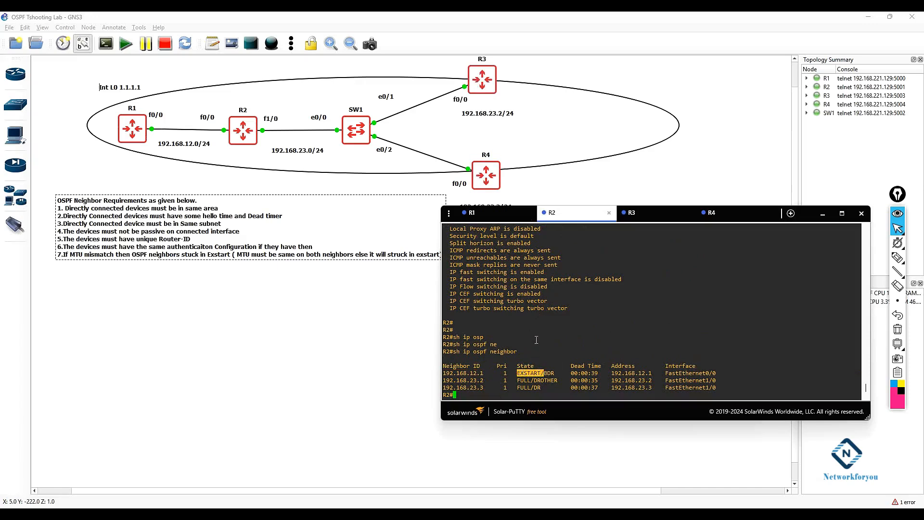
click(472, 212)
drag(541, 387, 520, 386)
click(597, 344)
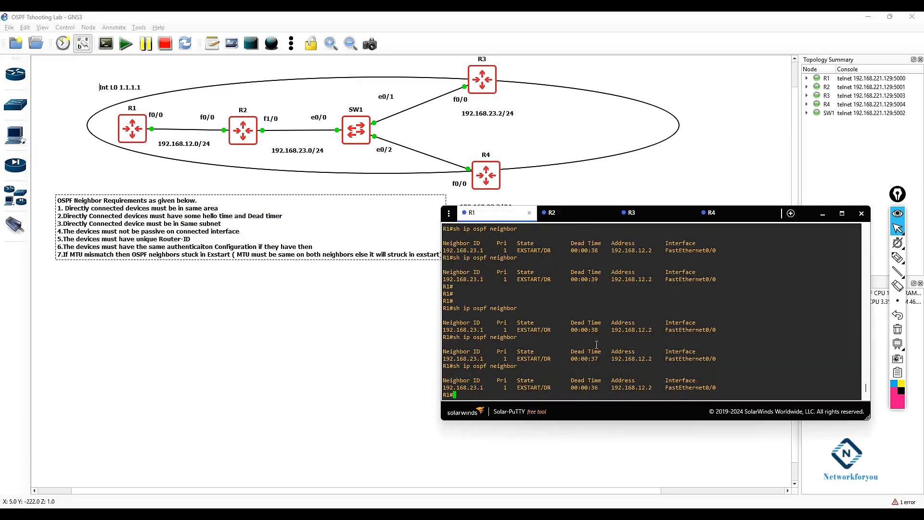
key(Return)
key(Return)
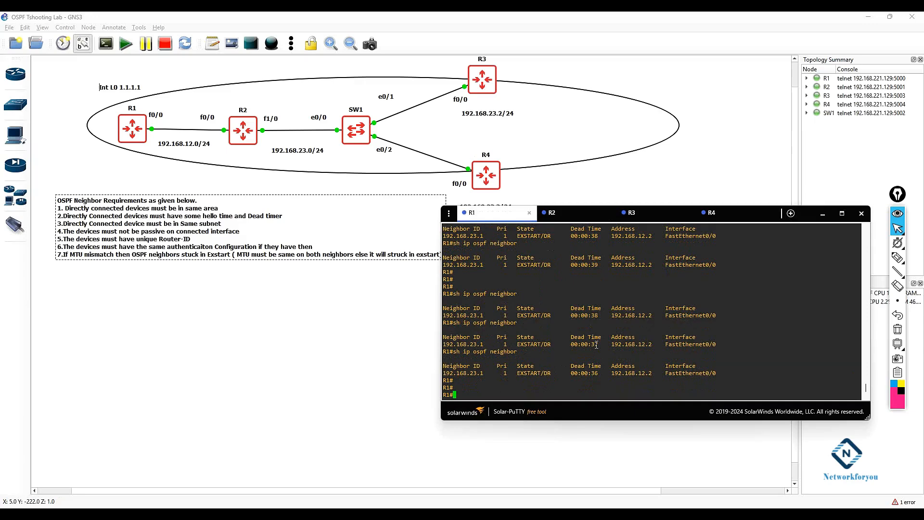
key(Up)
key(Return)
key(Return)
key(Up)
key(Down)
Step: Display R1's FastEthernet0/0 interface status and page through the full output
text(sh )
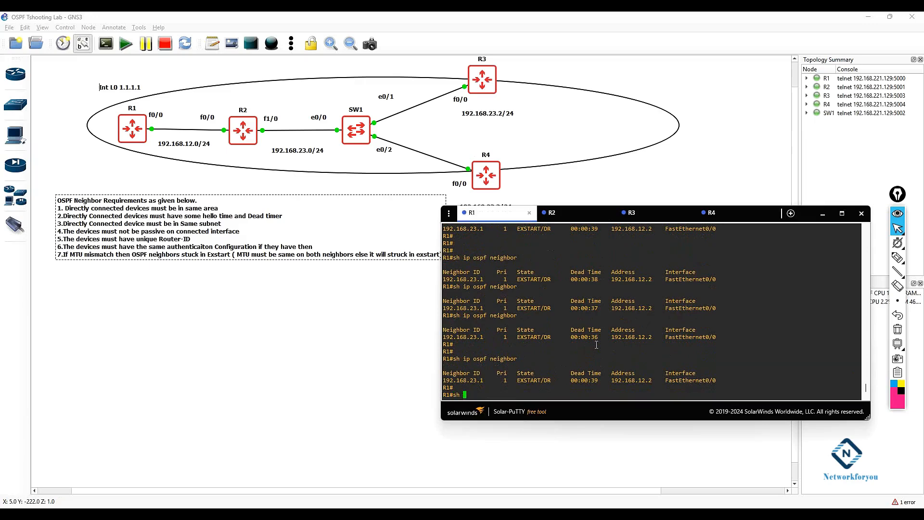
text(int f0)
key(BackSpace)
key(BackSpace)
key(BackSpace)
key(BackSpace)
key(BackSpace)
key(BackSpace)
text(ip)
key(BackSpace)
key(BackSpace)
key(BackSpace)
text(int f0/0)
key(Return)
drag(480, 251, 447, 251)
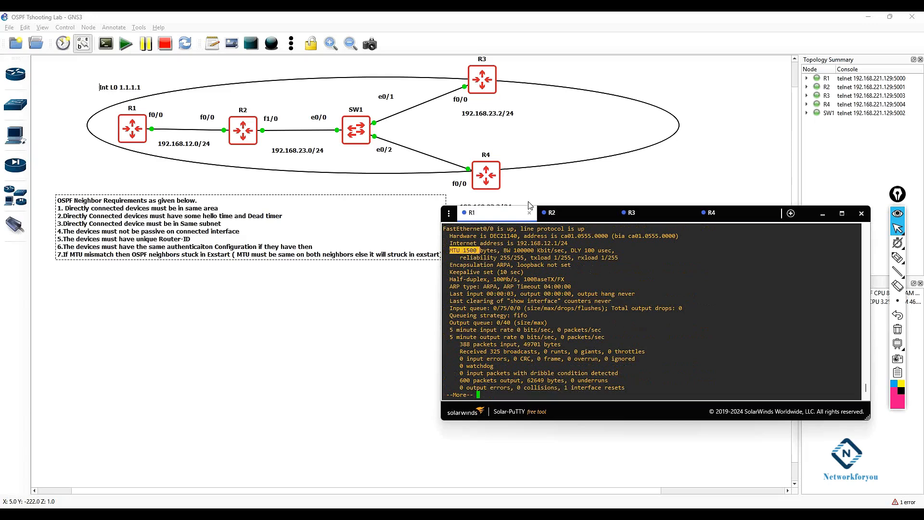
drag(528, 204, 529, 146)
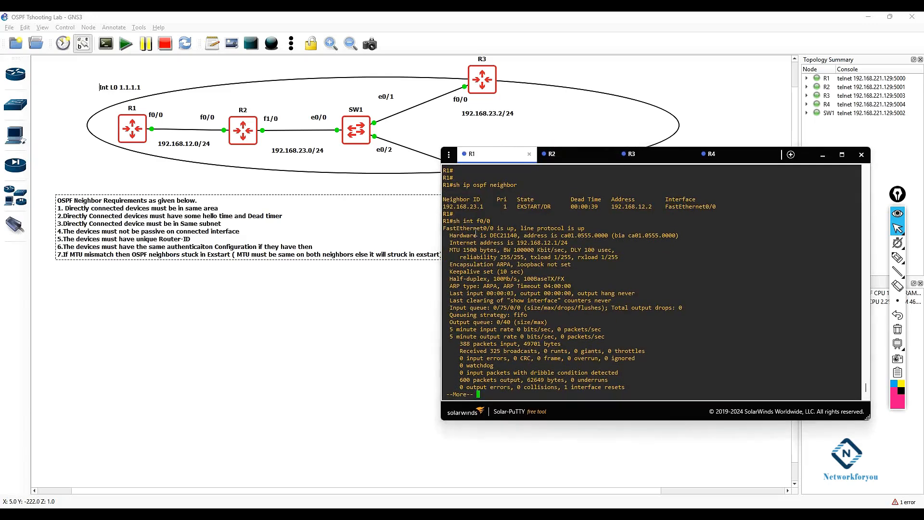
drag(495, 220, 457, 221)
click(462, 220)
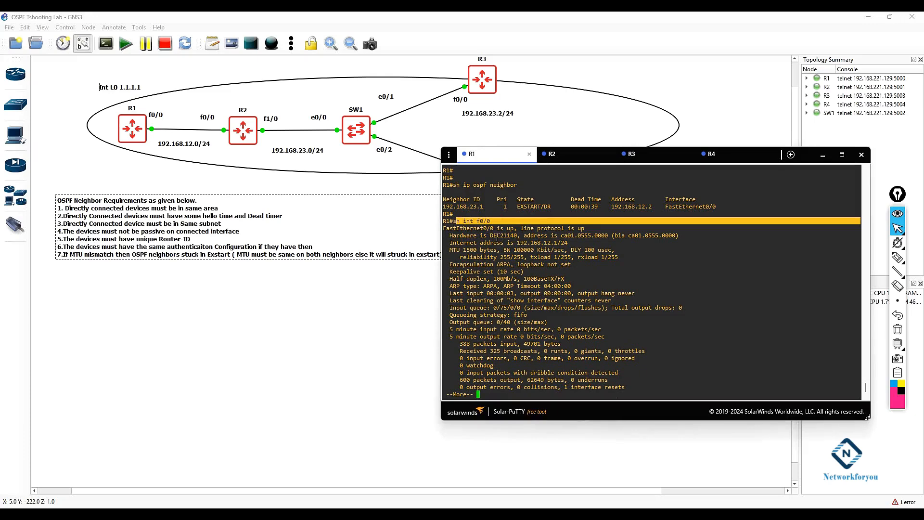
drag(561, 235, 679, 235)
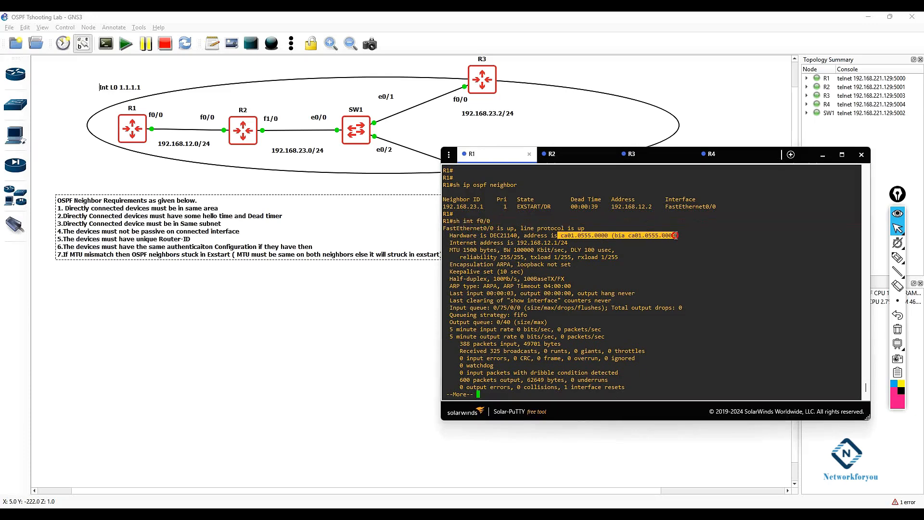
click(651, 259)
key(space)
key(Return)
key(Return)
key(Return)
key(Return)
key(Return)
key(Return)
key(Return)
key(Return)
key(Return)
key(Return)
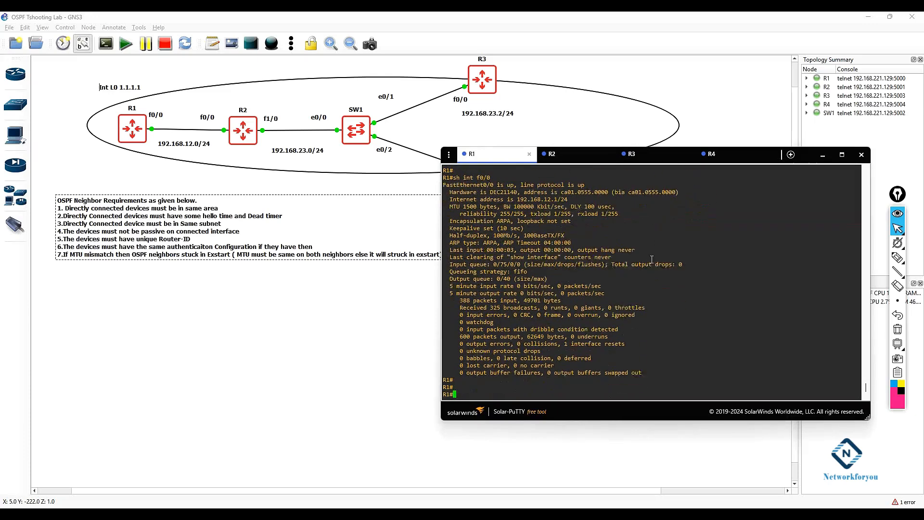
Step: Display R1's FastEthernet0/0 IP interface details to check the MTU
text(sh ip )
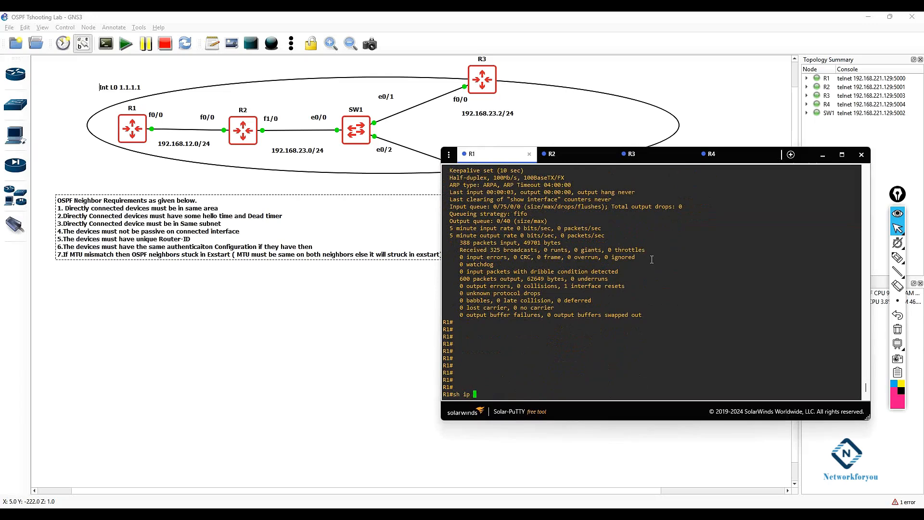
text(int f0/0)
key(Return)
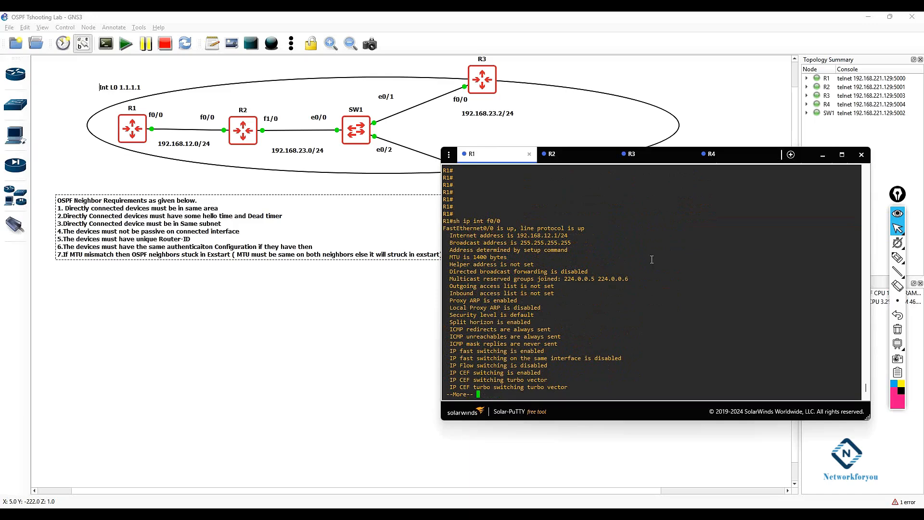
drag(490, 257, 473, 257)
Step: Switch to R2 and display its FastEthernet0/0 IP interface details to compare the MTU
click(568, 154)
text(sh ip )
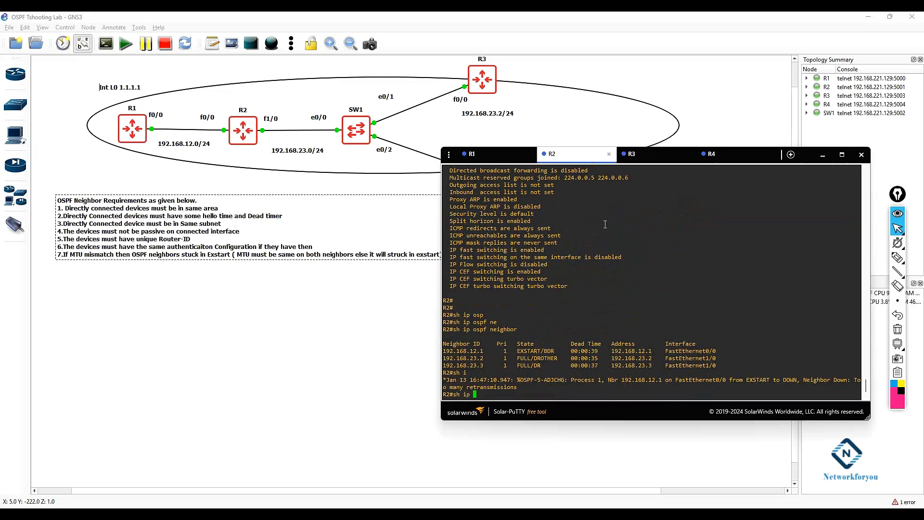
text(int f0/0)
key(Return)
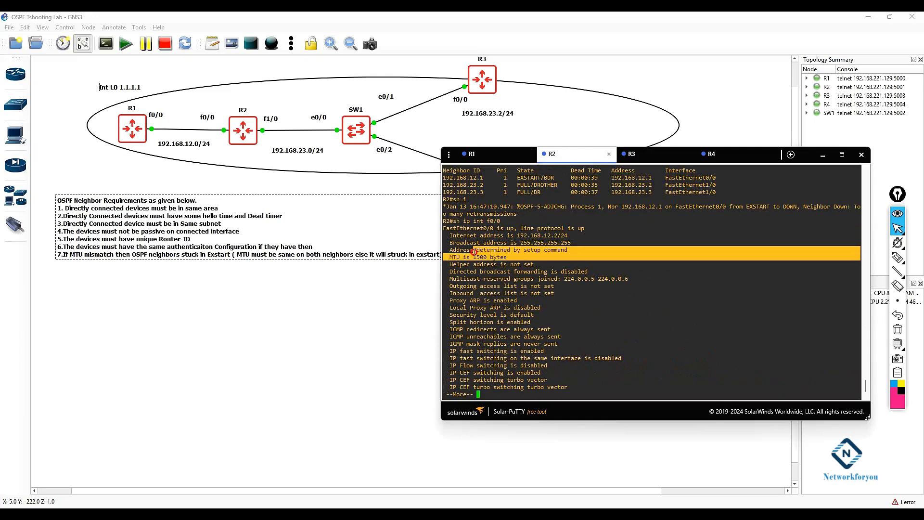
Step: Return to R1 and page through the rest of its IP interface output
click(472, 154)
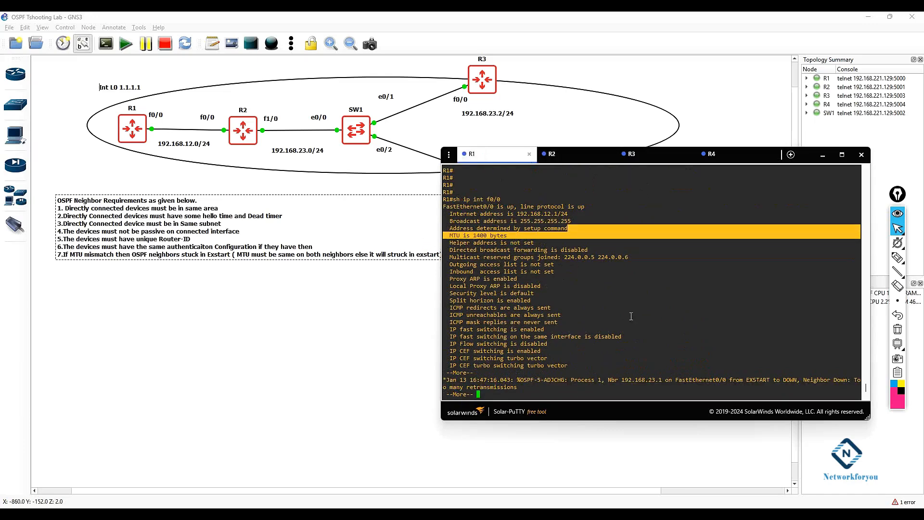
key(Return)
key(Return)
key(Return)
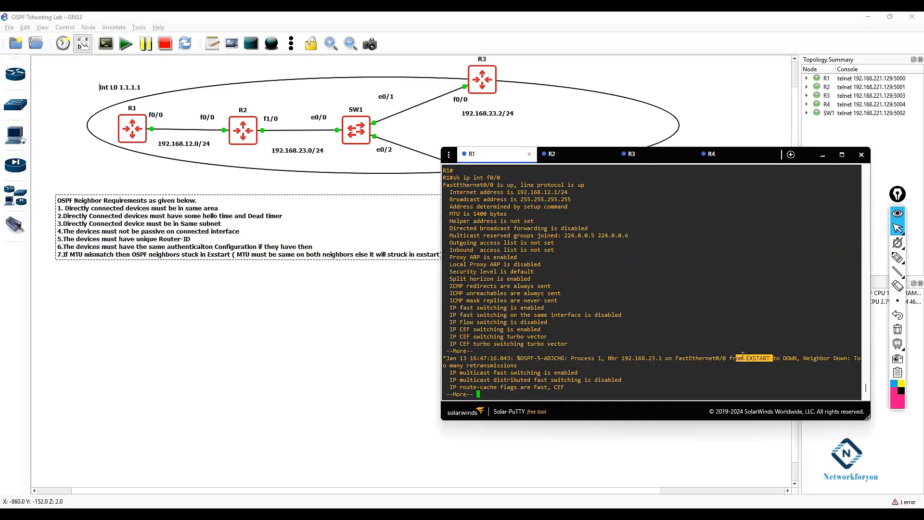
key(Return)
key(Return)
key(Return)
key(Return)
key(Return)
key(Return)
key(Return)
key(Return)
key(Return)
key(Return)
key(Return)
key(Return)
key(Return)
key(Return)
key(Return)
key(Return)
key(Return)
key(Return)
key(Return)
key(Return)
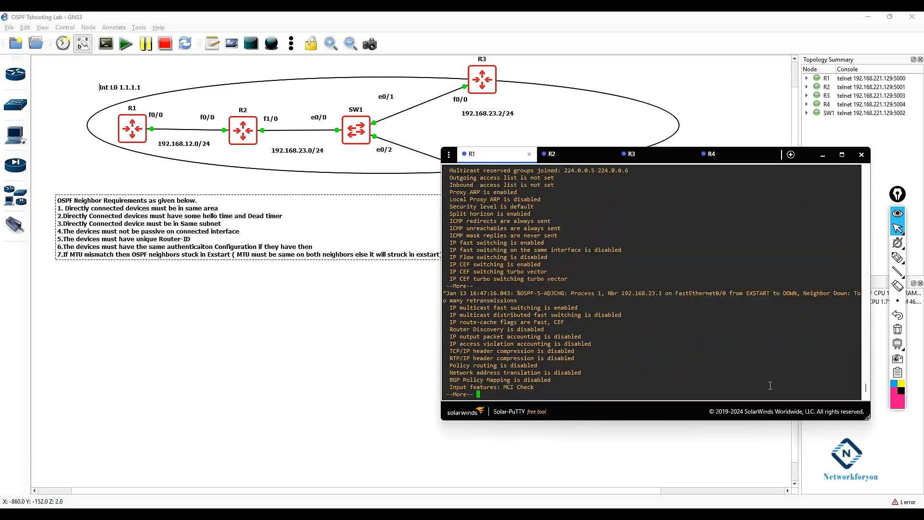
Step: On R1, set FastEthernet0/0's IP MTU to 1500 and exit interface configuration
text(config t)
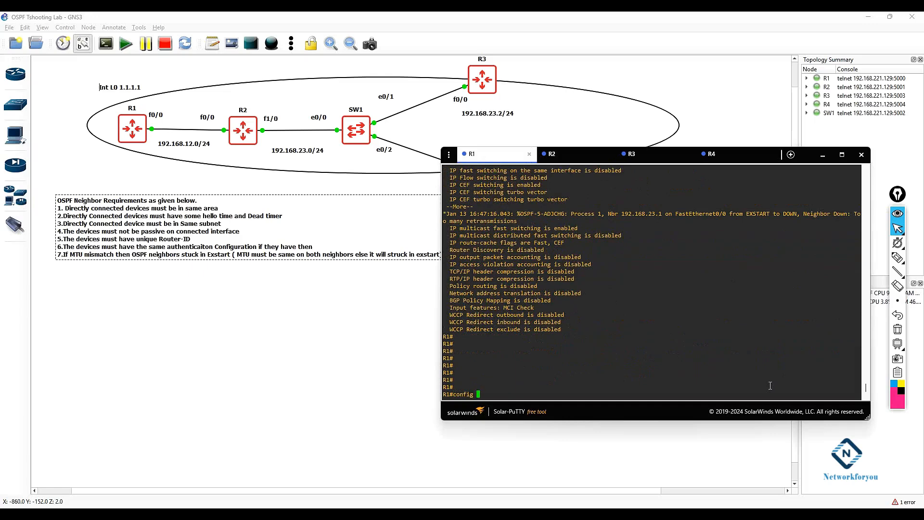
key(Return)
text(int )
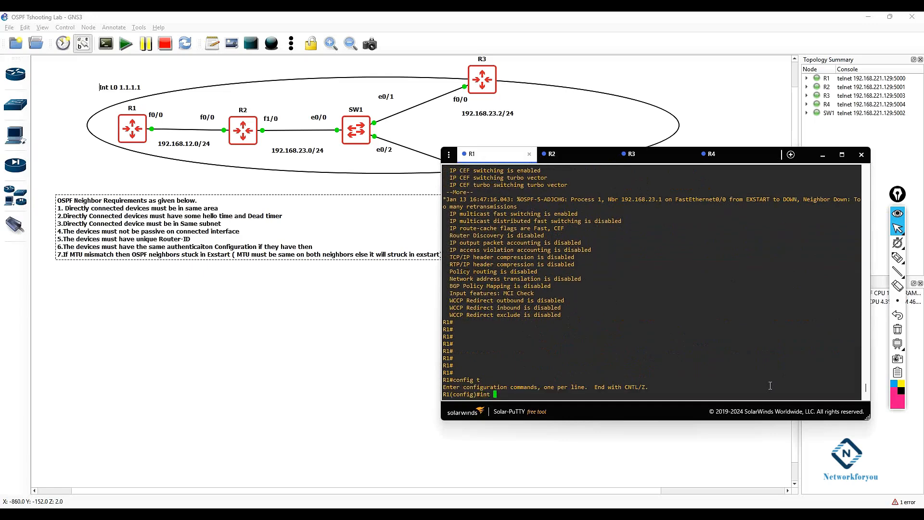
text(f0/0)
key(Return)
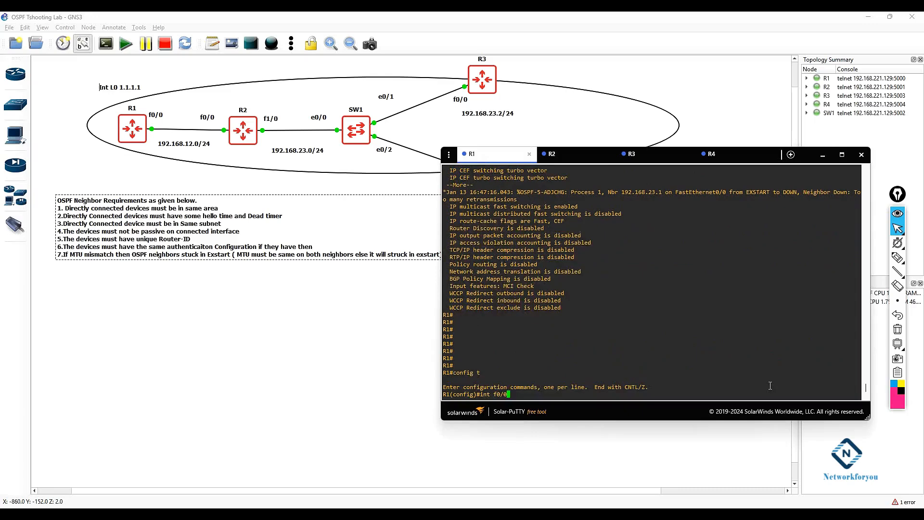
text(ip m)
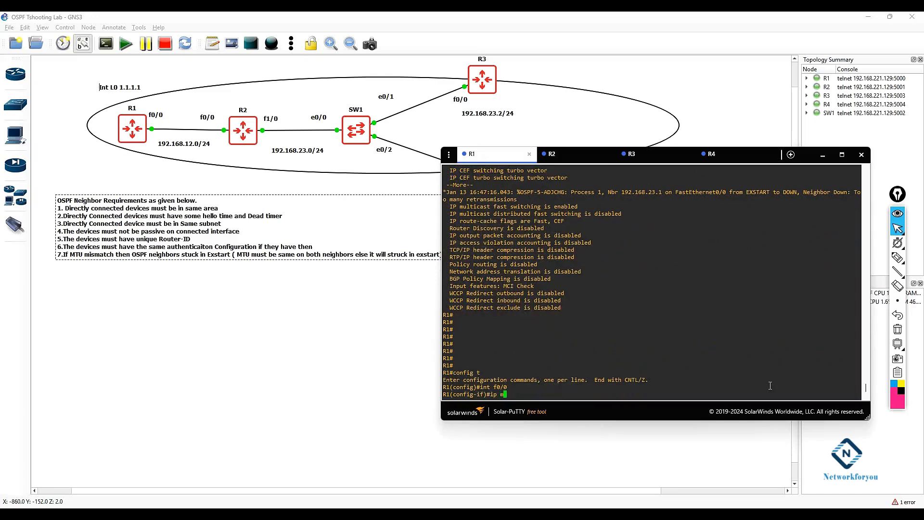
text(tu 1500)
key(Return)
text(exit)
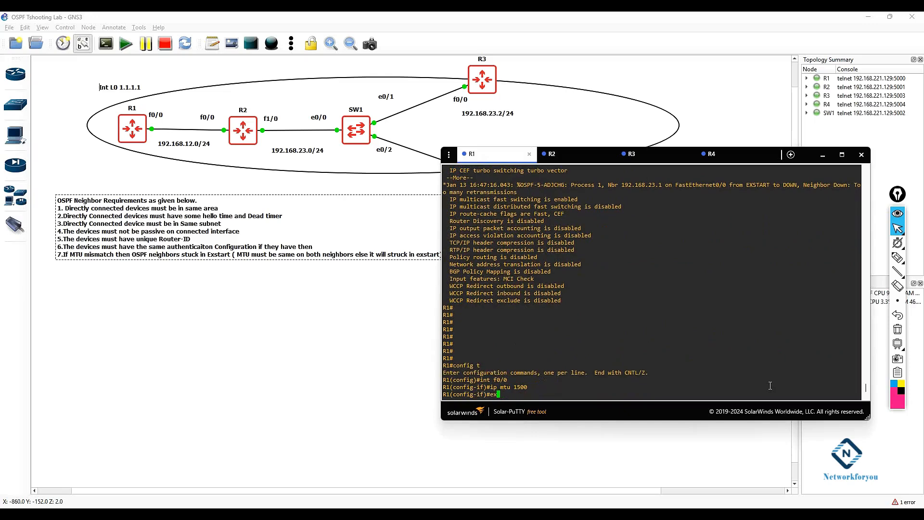
Step: Leave configuration mode on R1 and display its OSPF neighbor table
key(Return)
key(Return)
key(Return)
text(exit)
key(Return)
key(Return)
key(Return)
key(Return)
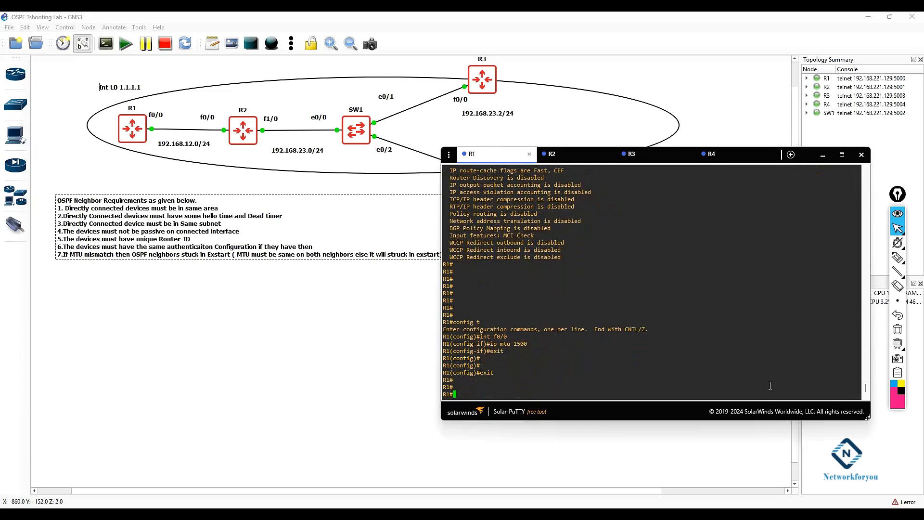
text(sh ip osp)
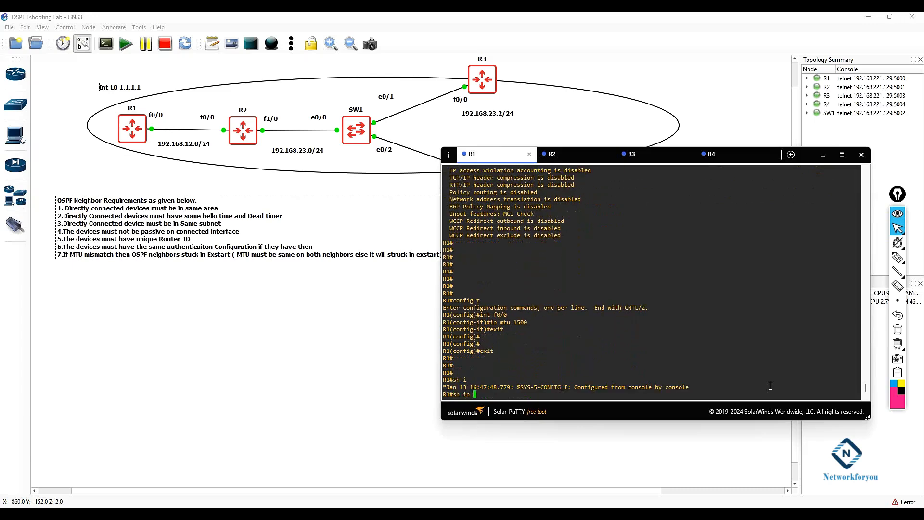
key(Tab)
text(ne)
key(Tab)
key(Return)
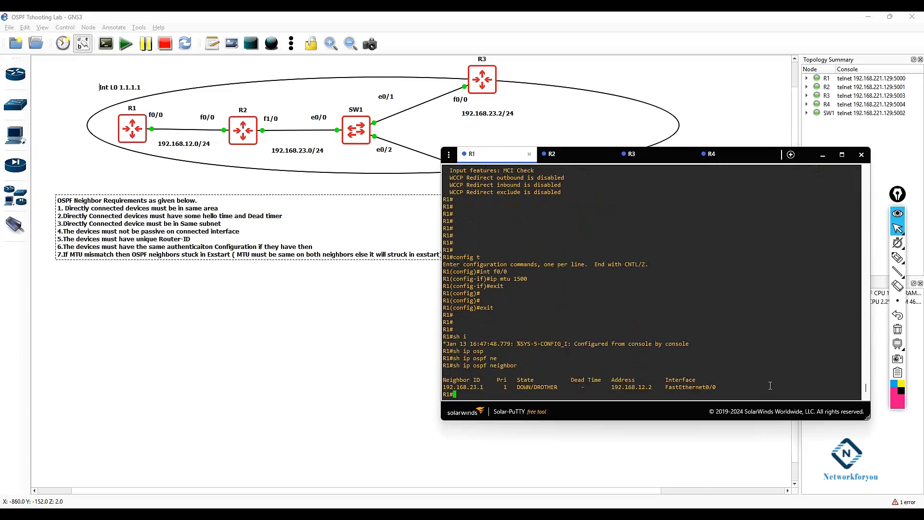
key(Return)
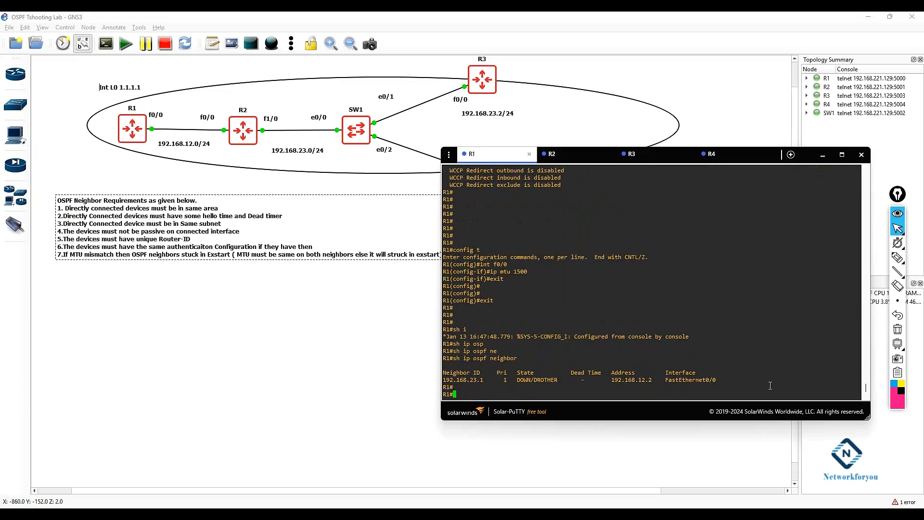
Step: Reset all OSPF processes on R1, confirming the reset with yes
text(cle)
key(Tab)
text(ip osp)
key(Tab)
text(pro)
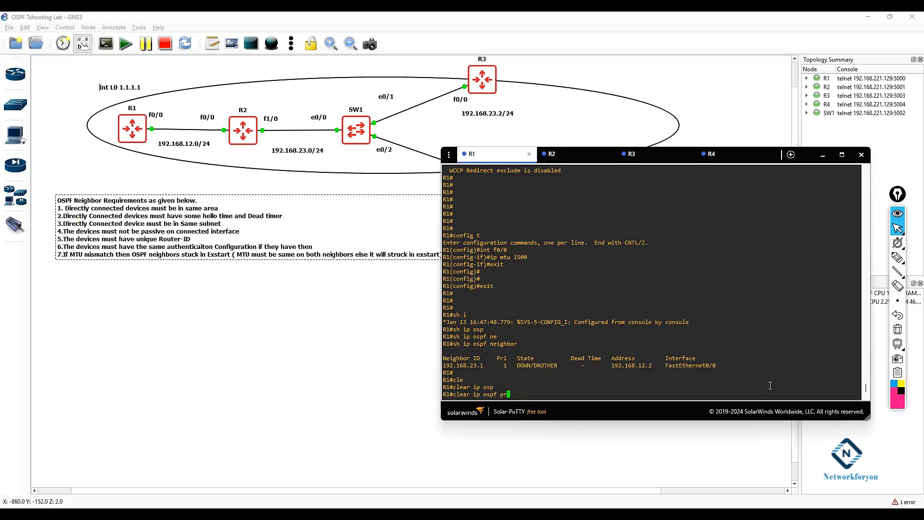
key(Tab)
key(Return)
text(yes)
key(Return)
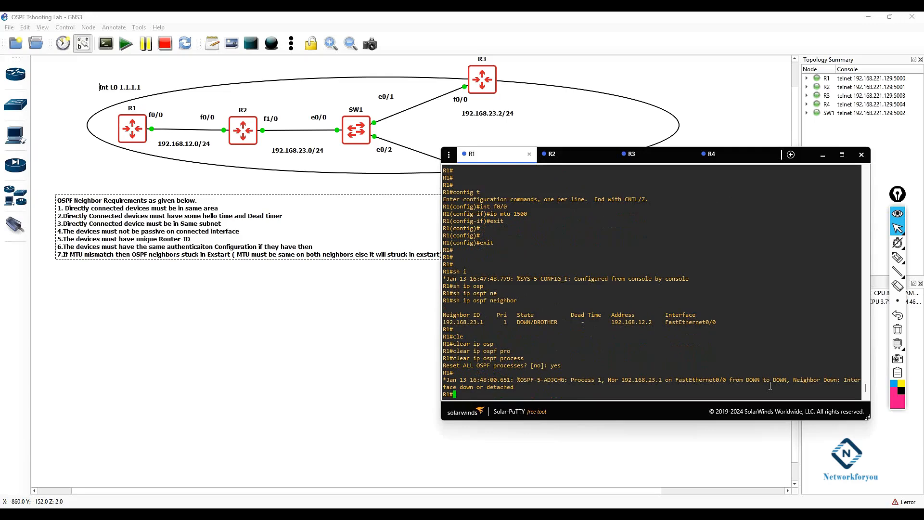
key(Return)
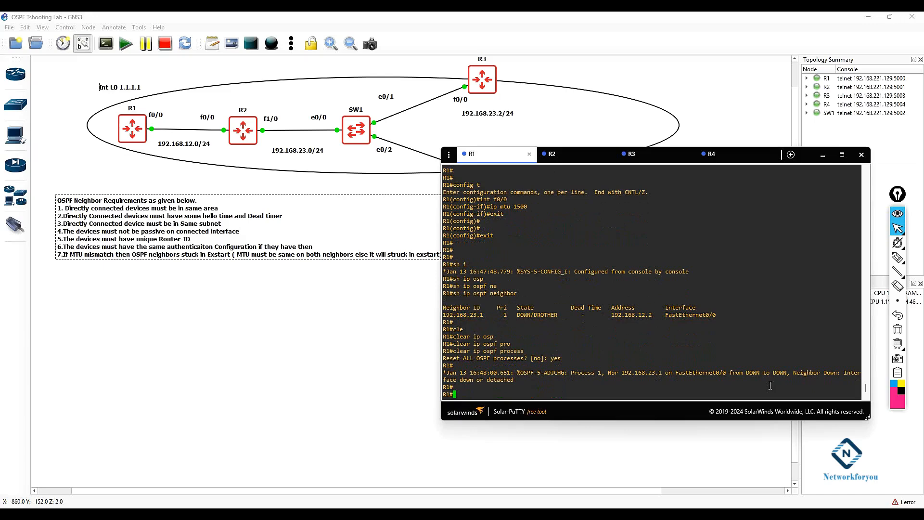
Step: Re-display R1's OSPF neighbor table several times to watch the adjacency state with 192.168.23.1
text(sh ip osp)
key(Tab)
text(ne)
key(Tab)
key(Return)
key(Return)
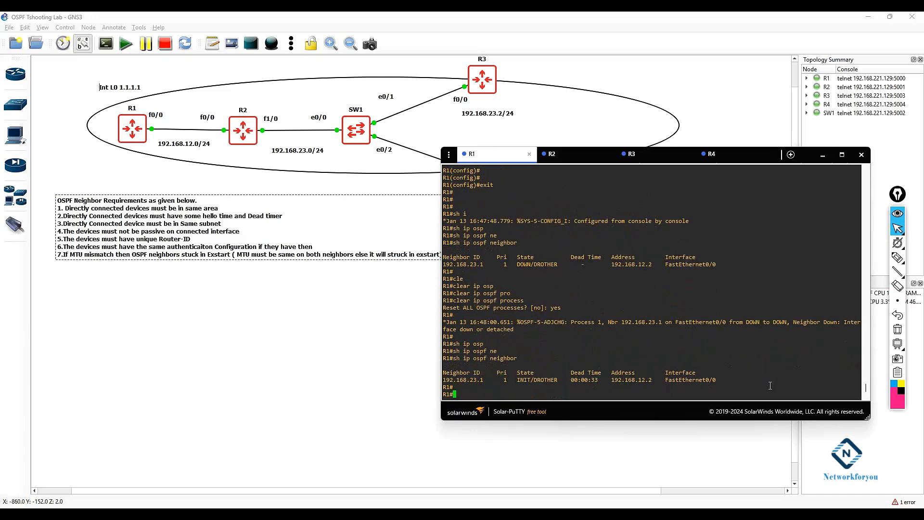
drag(534, 379, 518, 380)
click(616, 362)
key(Up)
key(Return)
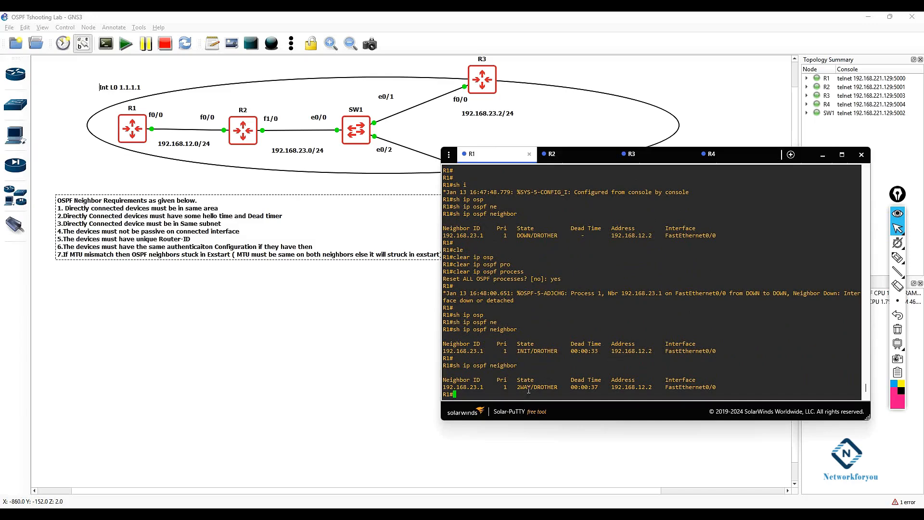
drag(530, 388, 518, 387)
double_click(603, 375)
key(Up)
key(Return)
key(Up)
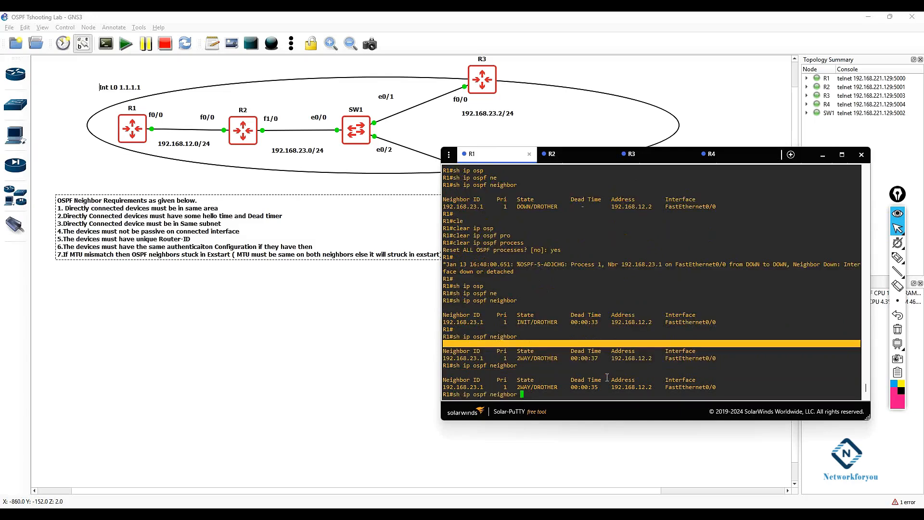
key(Return)
key(Up)
key(Return)
key(Up)
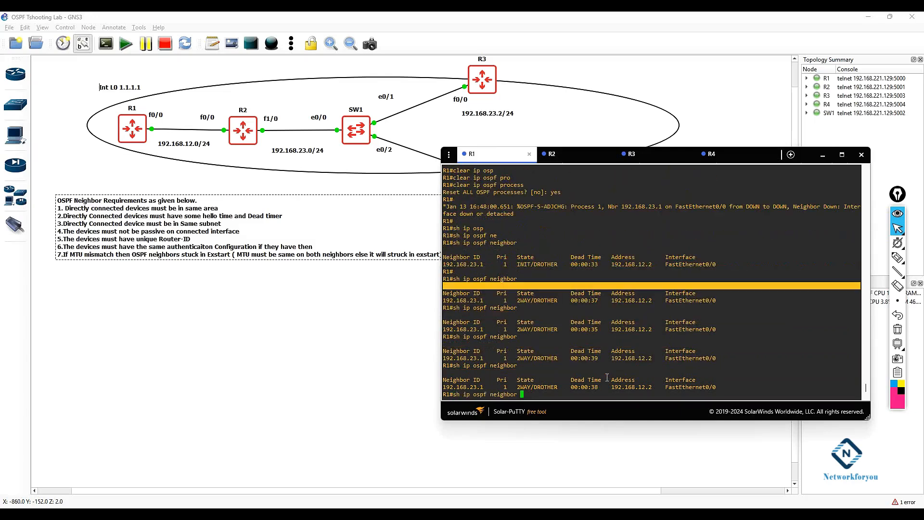
Step: Switch to R2, finish paging its interface output, and display its OSPF neighbor table
click(552, 155)
click(666, 298)
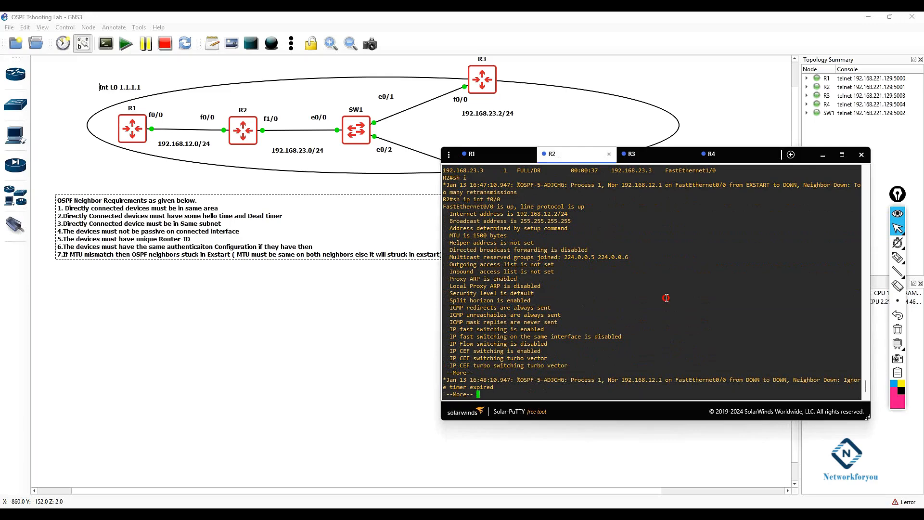
key(Return)
key(Return)
key(Return)
key(Return)
key(Return)
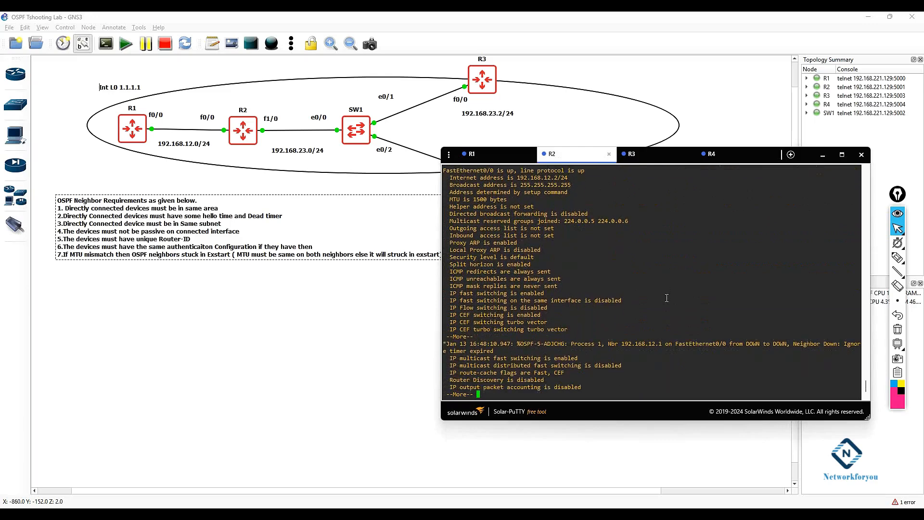
key(Return)
key(Return)
key(Return)
key(Return)
key(Return)
key(Return)
key(Return)
key(Return)
key(Return)
key(Return)
key(Return)
key(Return)
key(Return)
key(Return)
key(Return)
key(Return)
key(Return)
key(Return)
key(Return)
key(Return)
text(s)
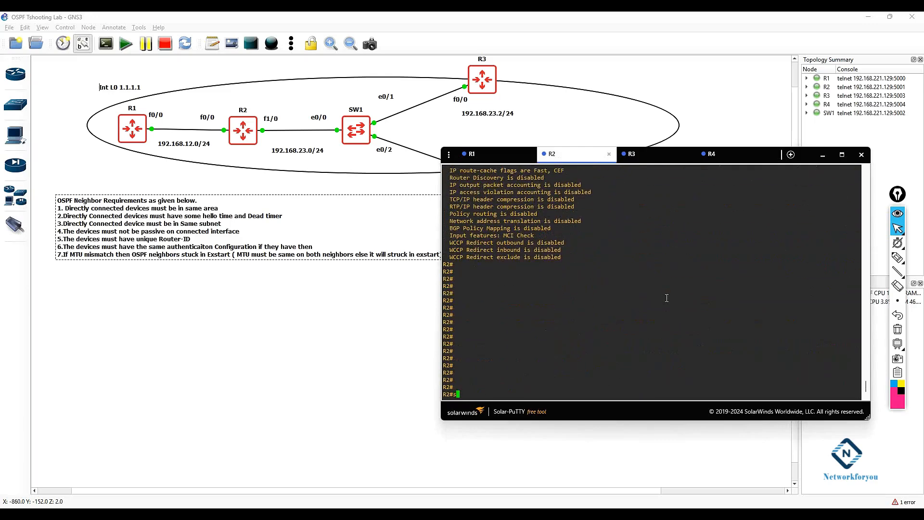
text(h ip osp)
key(Tab)
text(ne)
key(Tab)
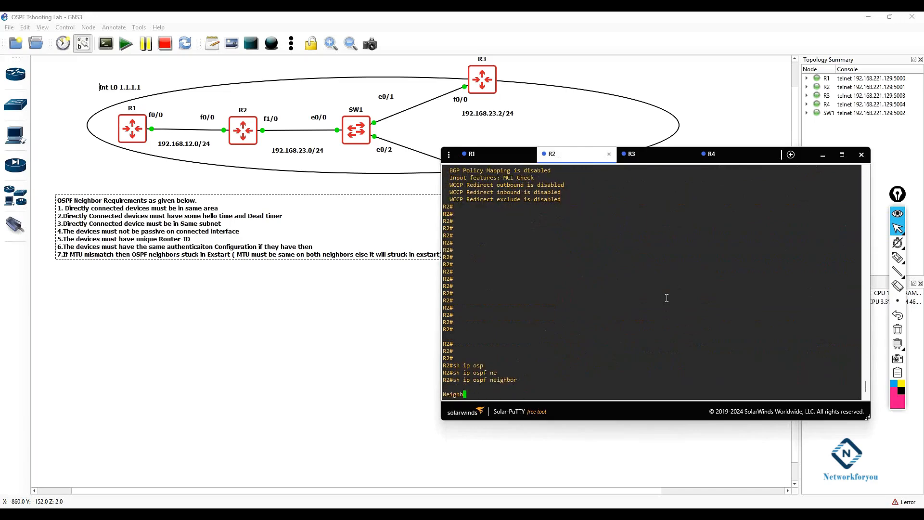
key(Return)
key(Return)
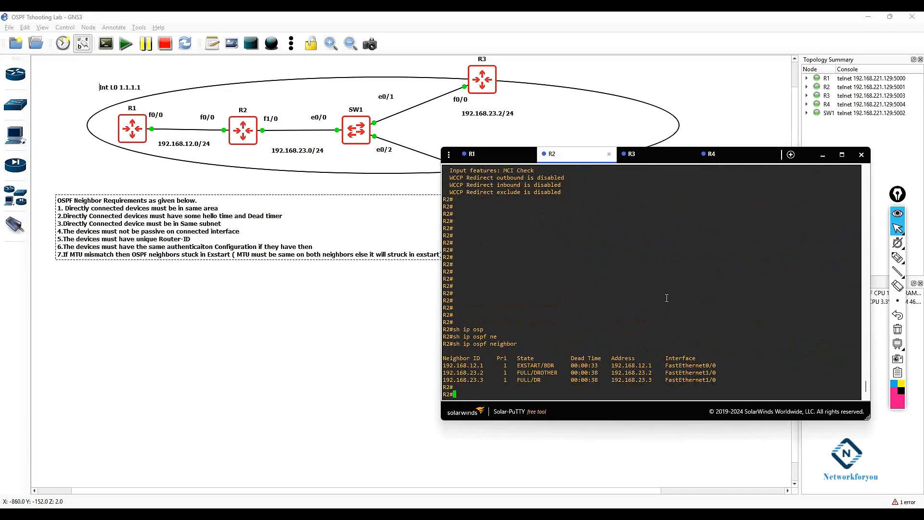
text(cle)
key(Tab)
text(ip ops)
key(Tab)
key(BackSpace)
key(BackSpace)
text(sp)
key(Tab)
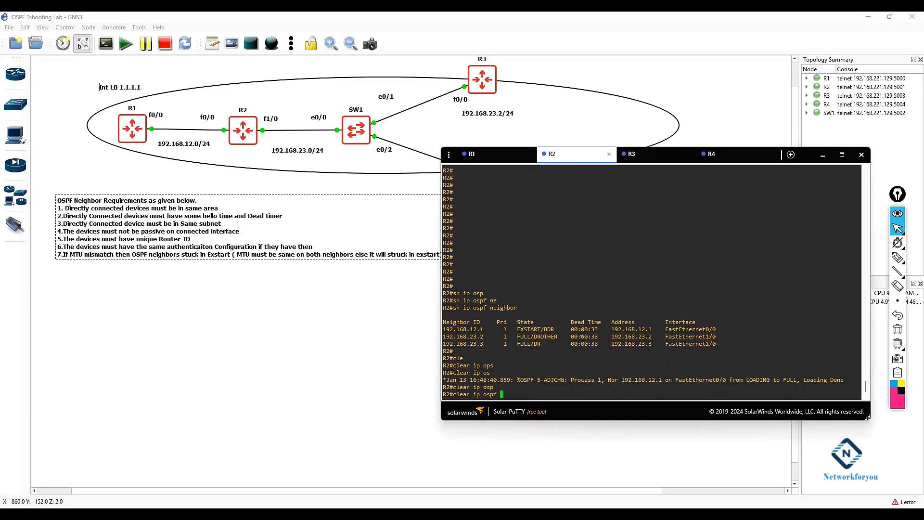
drag(850, 380, 703, 383)
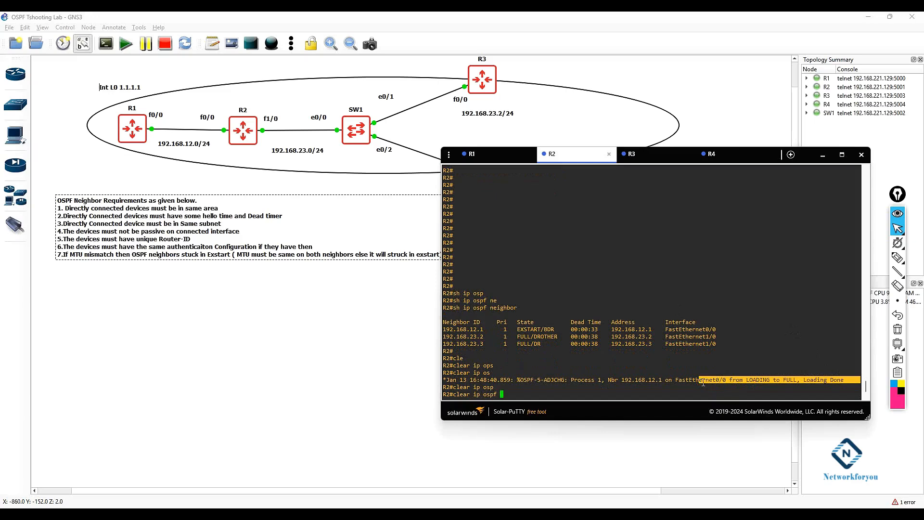
Step: Display R2's OSPF neighbor table again to check the state of neighbor 192.168.12.1
key(BackSpace)
key(BackSpace)
key(BackSpace)
key(BackSpace)
key(BackSpace)
key(BackSpace)
key(BackSpace)
key(BackSpace)
key(BackSpace)
key(BackSpace)
key(BackSpace)
key(BackSpace)
key(BackSpace)
key(BackSpace)
text(sh ip osp)
key(Tab)
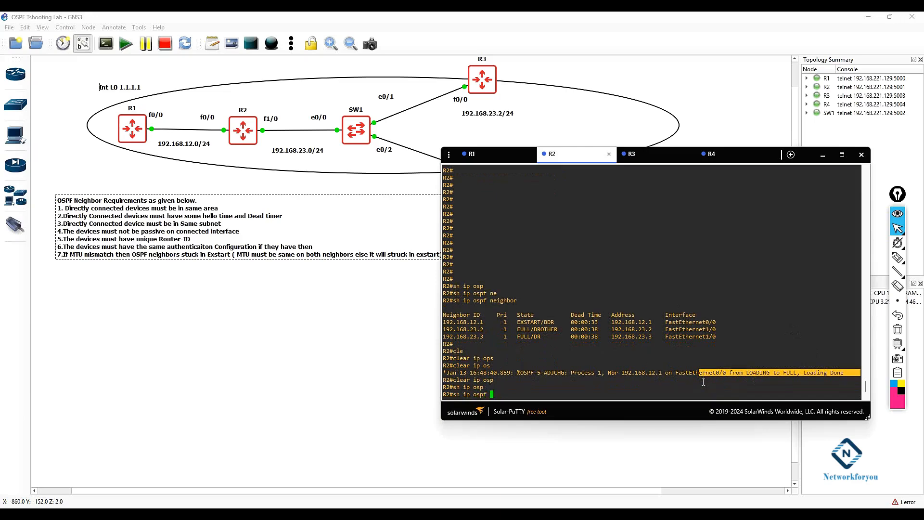
text(ne)
key(Tab)
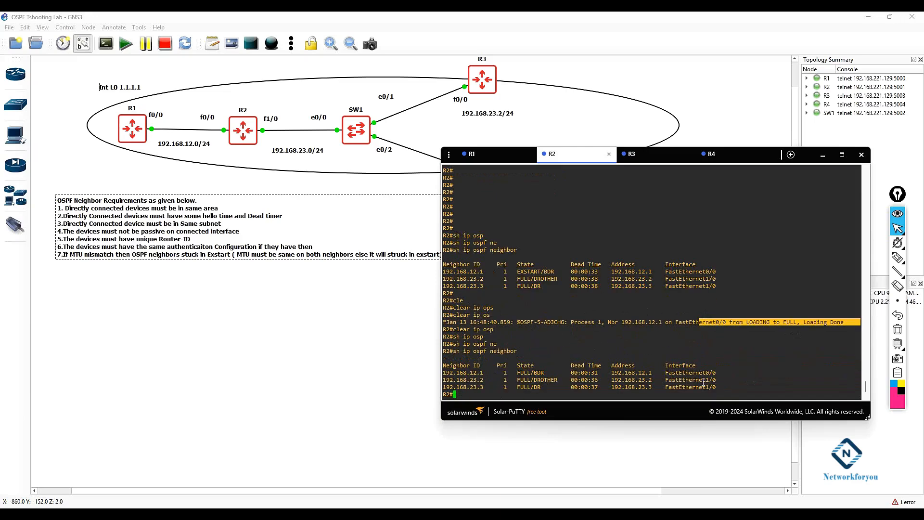
drag(532, 373, 444, 373)
drag(531, 372, 514, 372)
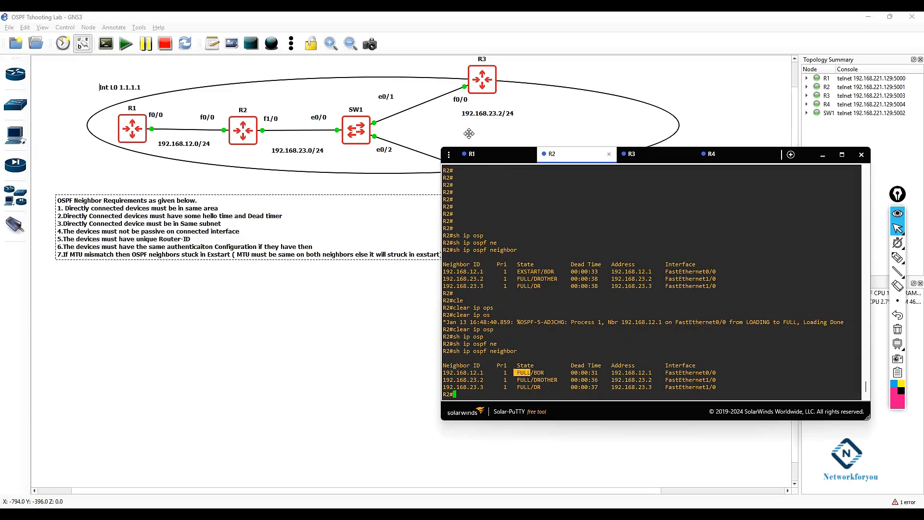
Step: Switch to R1 and display its OSPF neighbor table to check the adjacency with 192.168.23.1
click(469, 153)
drag(443, 358, 604, 359)
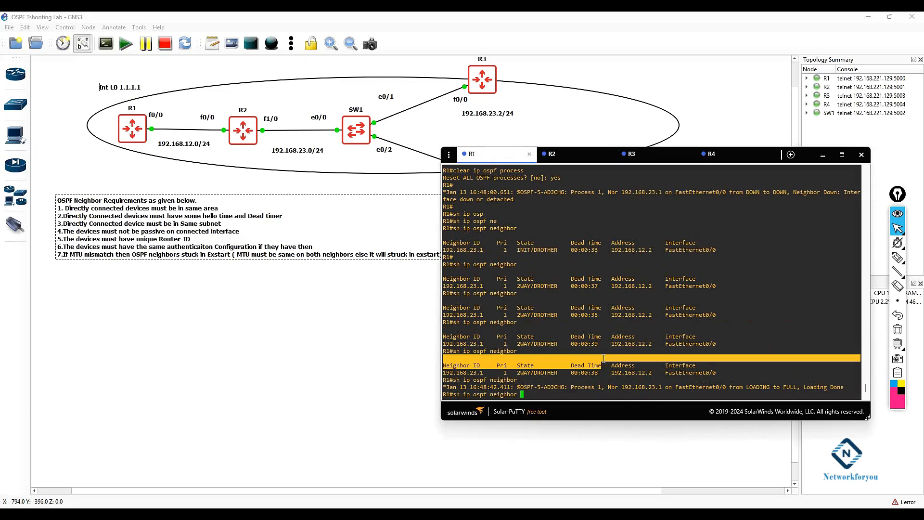
key(Return)
key(Return)
key(Return)
key(Return)
key(Return)
key(Return)
key(Return)
text(sh ip os)
key(Tab)
text(ne)
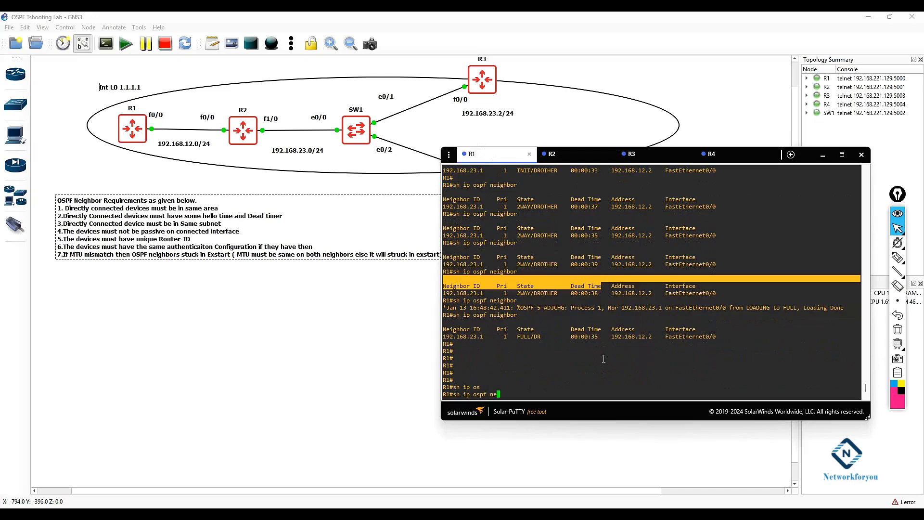
key(Tab)
key(Return)
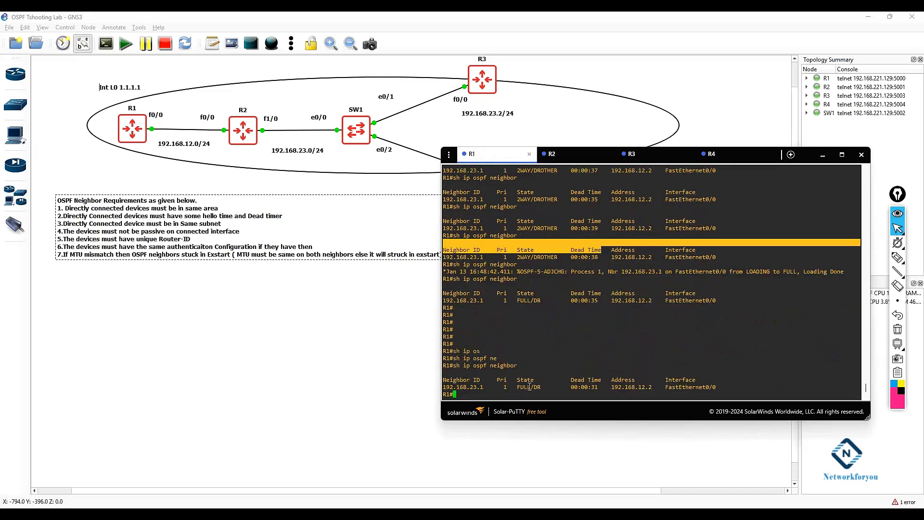
drag(530, 387, 517, 387)
click(229, 382)
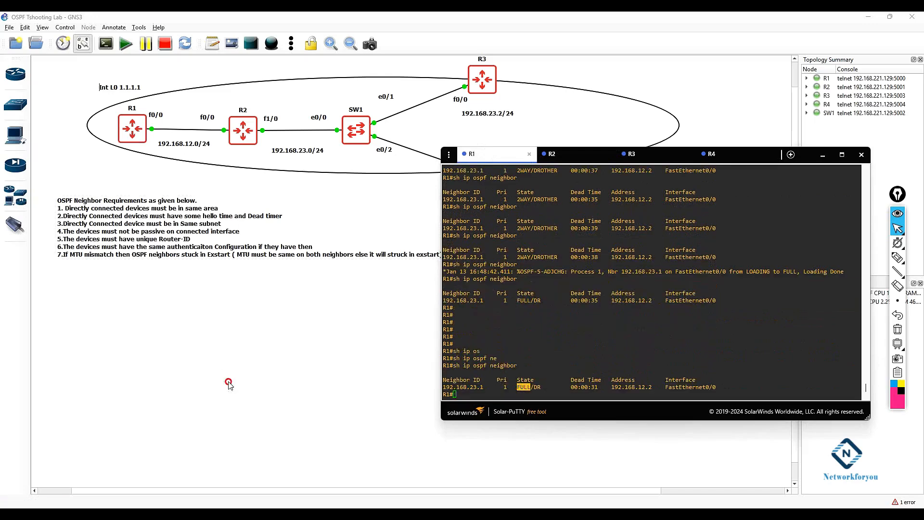
drag(117, 222, 119, 221)
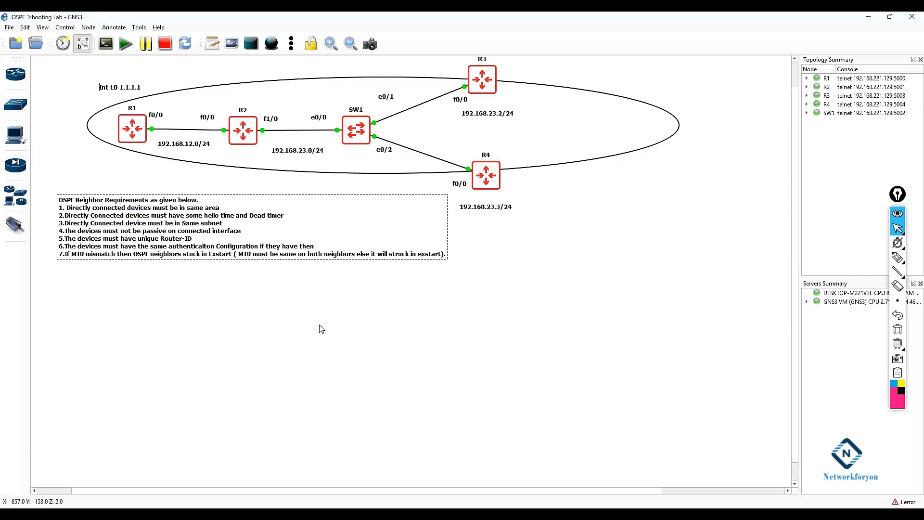
drag(181, 213, 179, 216)
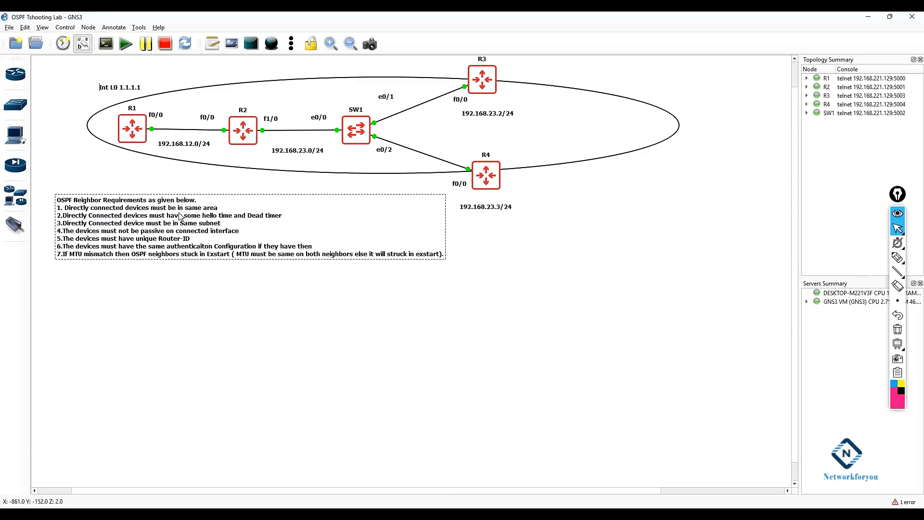